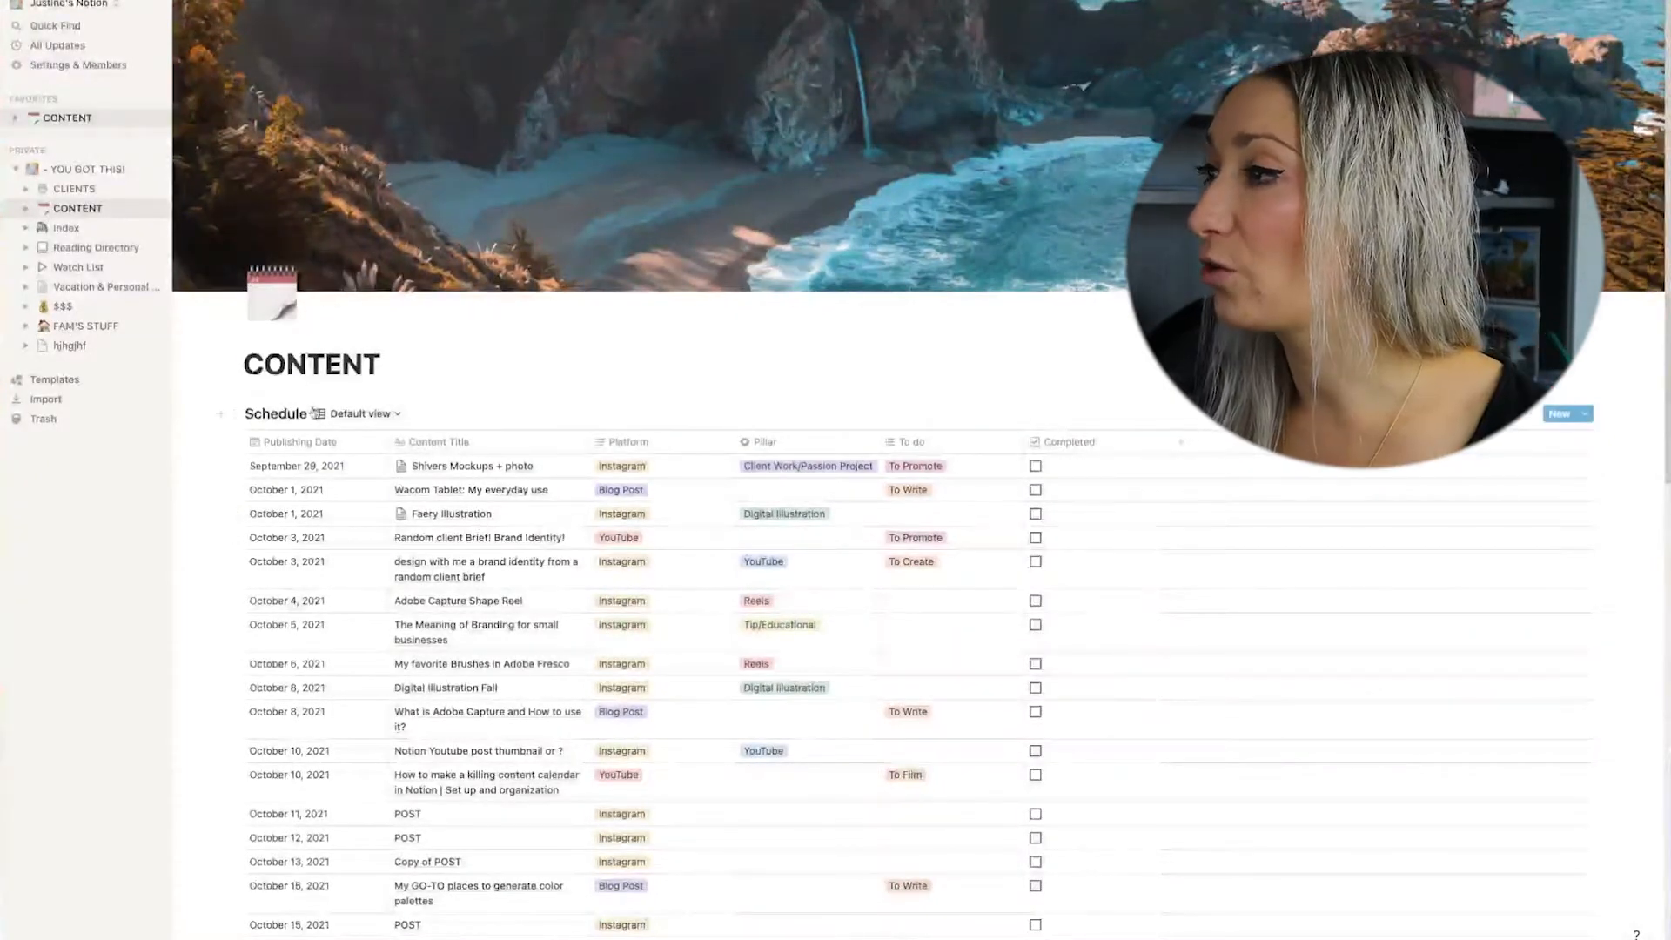
# Switch the Schedule database from the default table to the Calendar view and look over the month's posts.
pyautogui.scroll(-2, 325, 413)
pyautogui.scroll(-1, 326, 413)
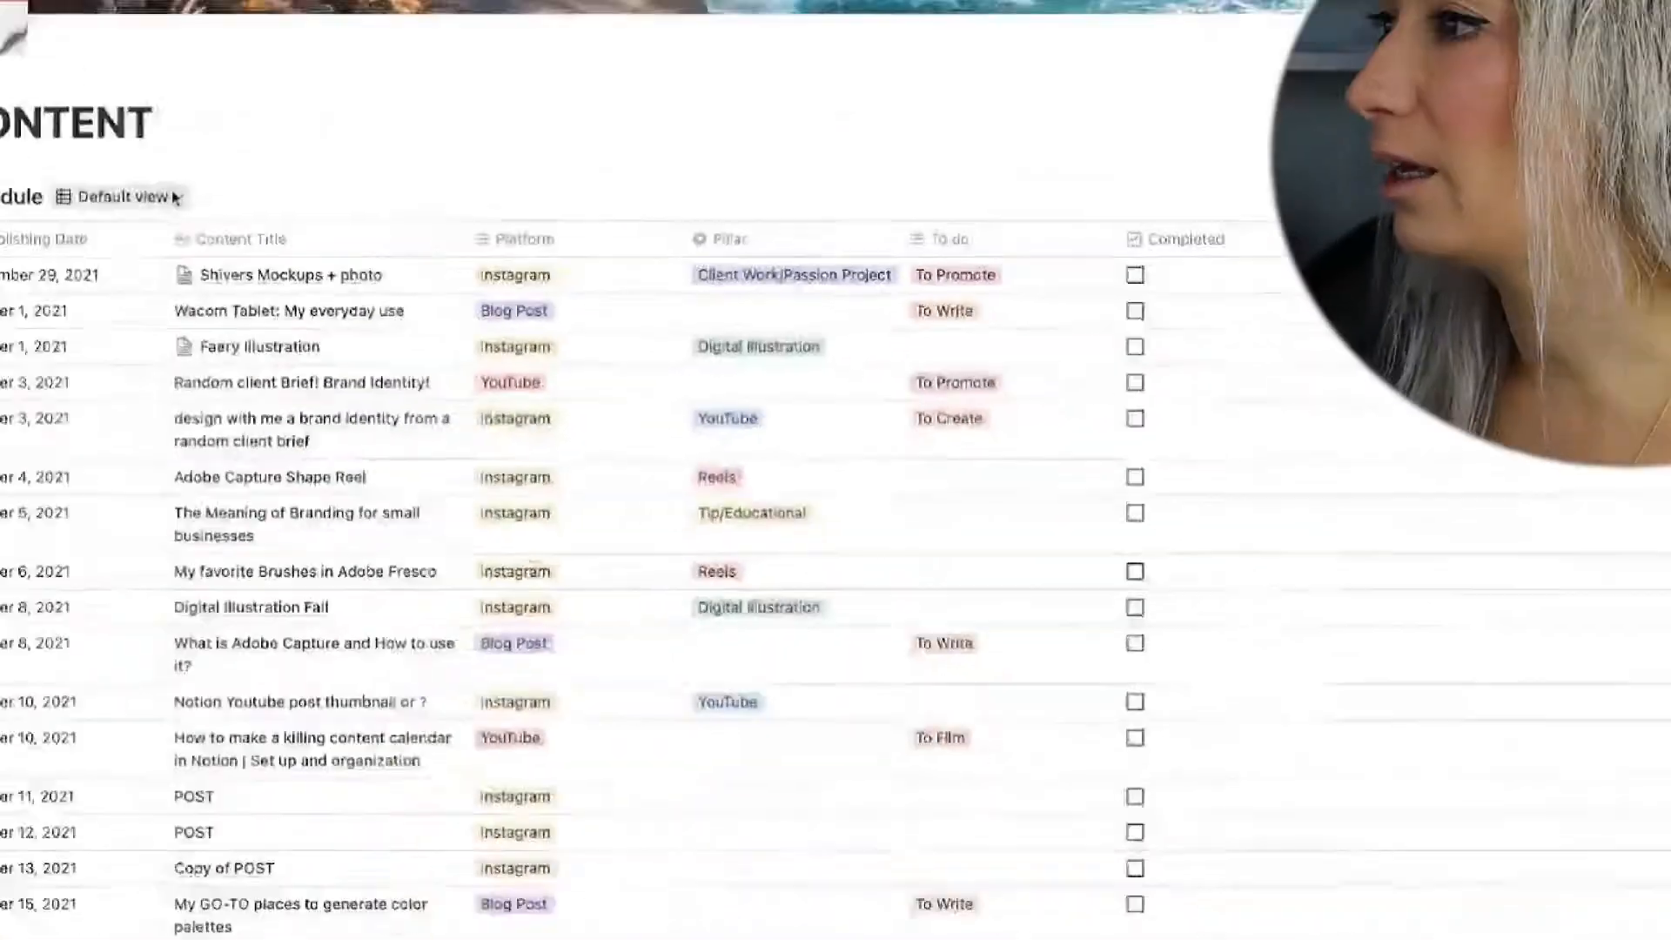
pyautogui.click(358, 290)
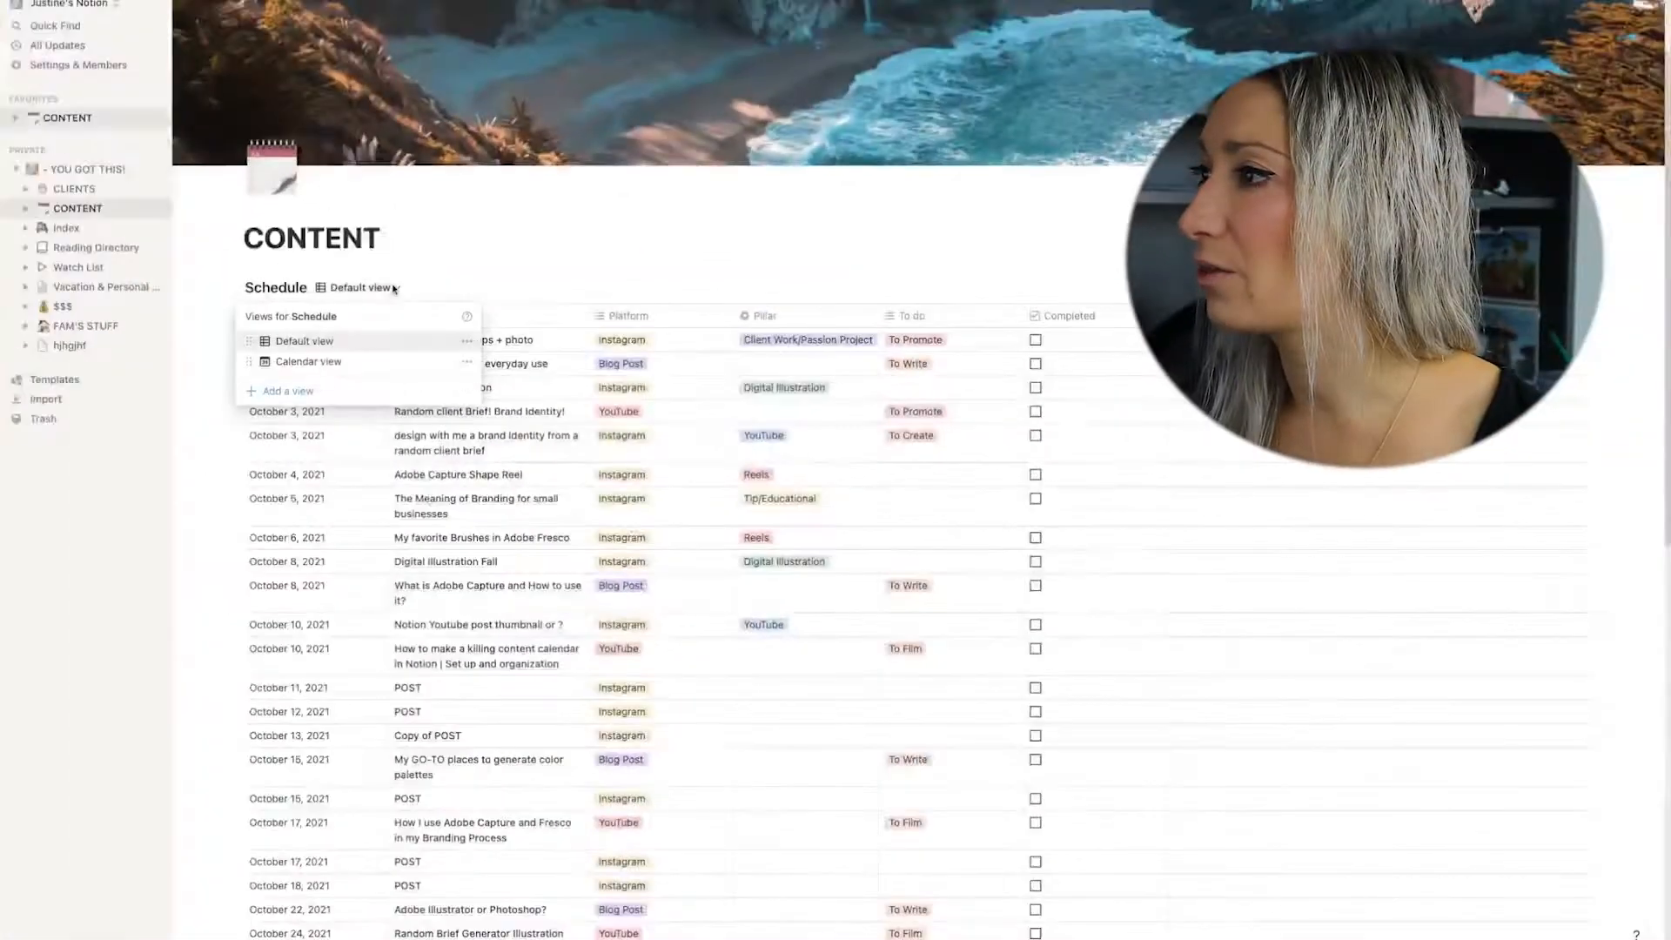
pyautogui.click(300, 365)
pyautogui.scroll(-2, 711, 468)
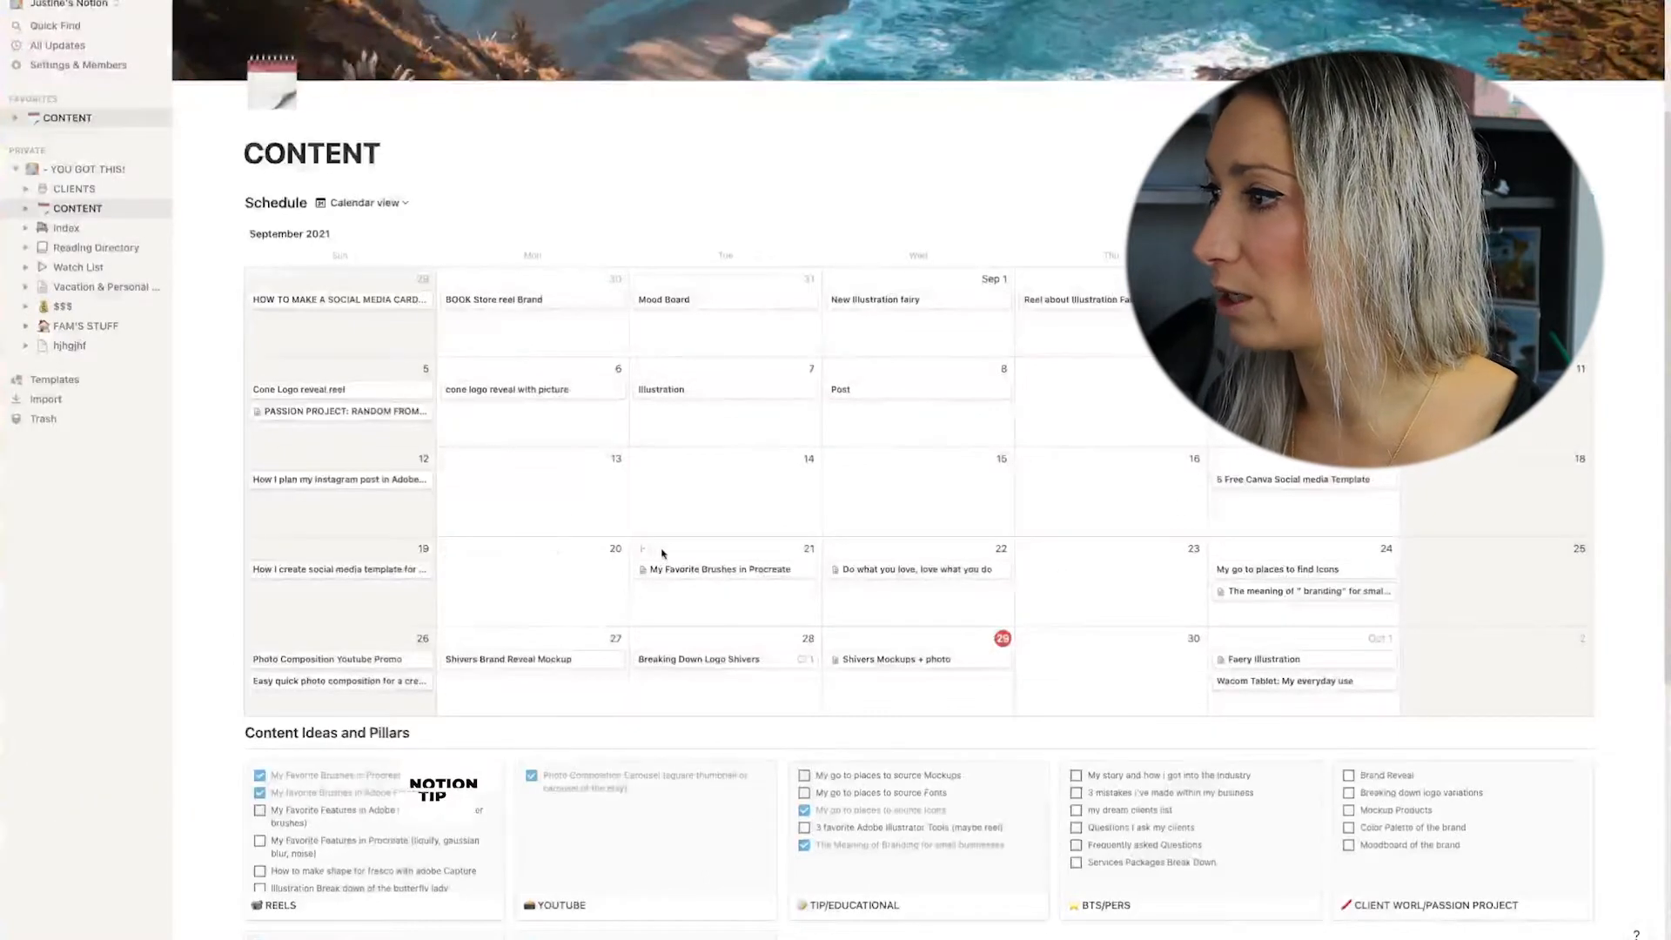
# Return the Schedule to its Default view and look through the Content Ideas and Pillars gallery below it.
pyautogui.click(365, 203)
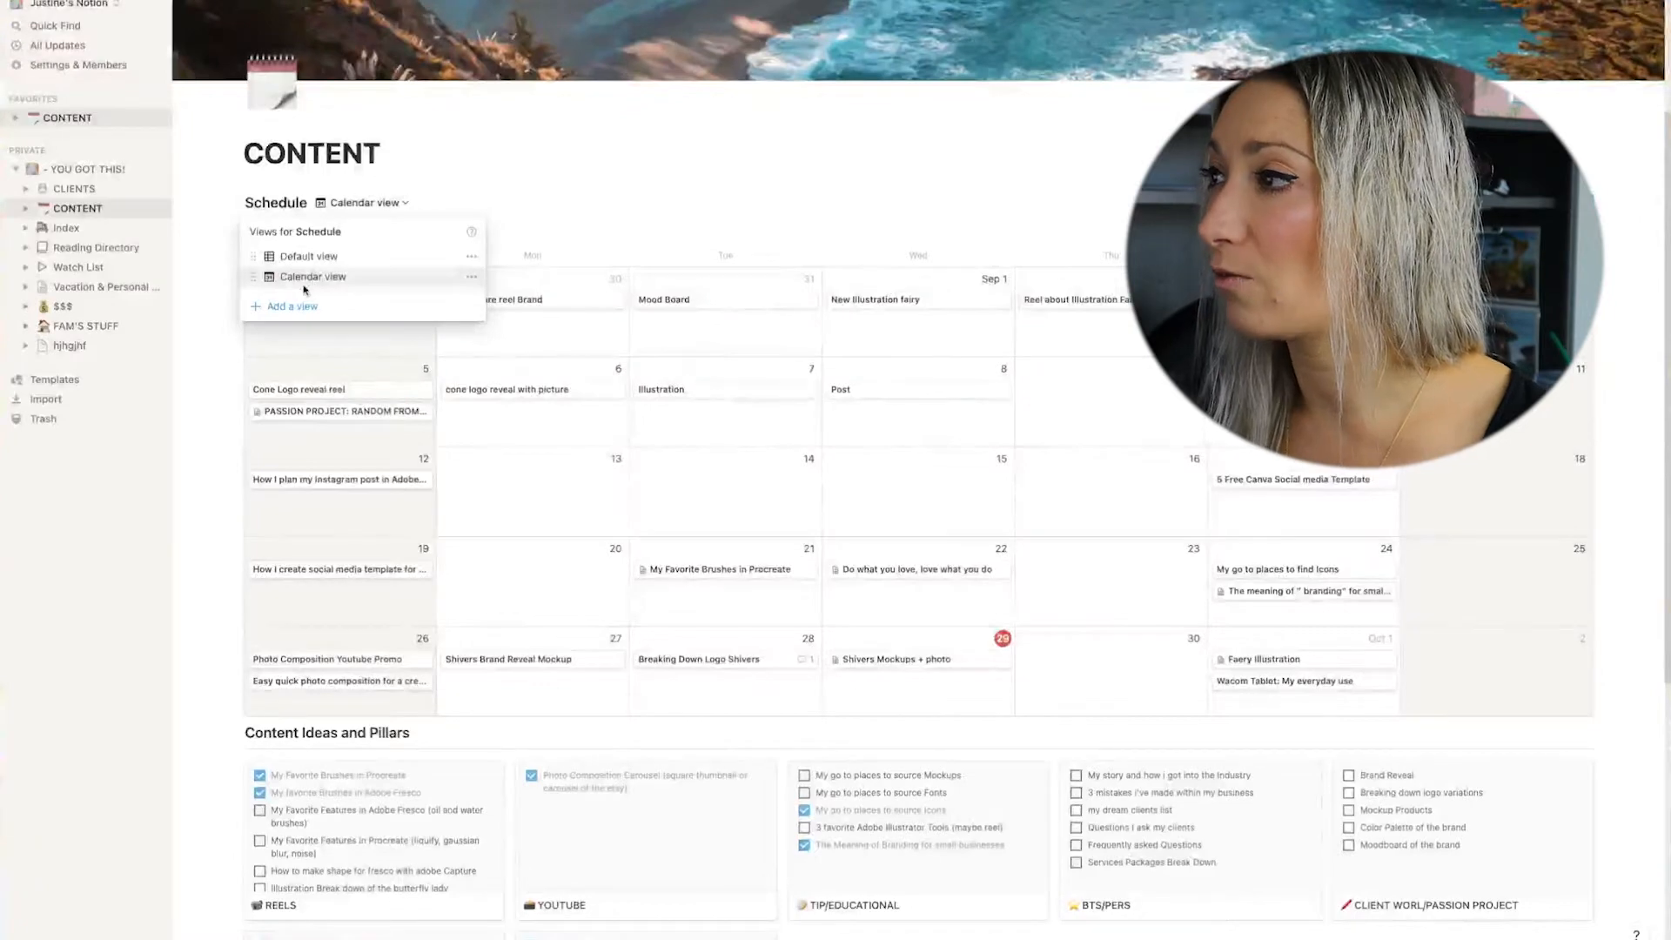
pyautogui.click(307, 257)
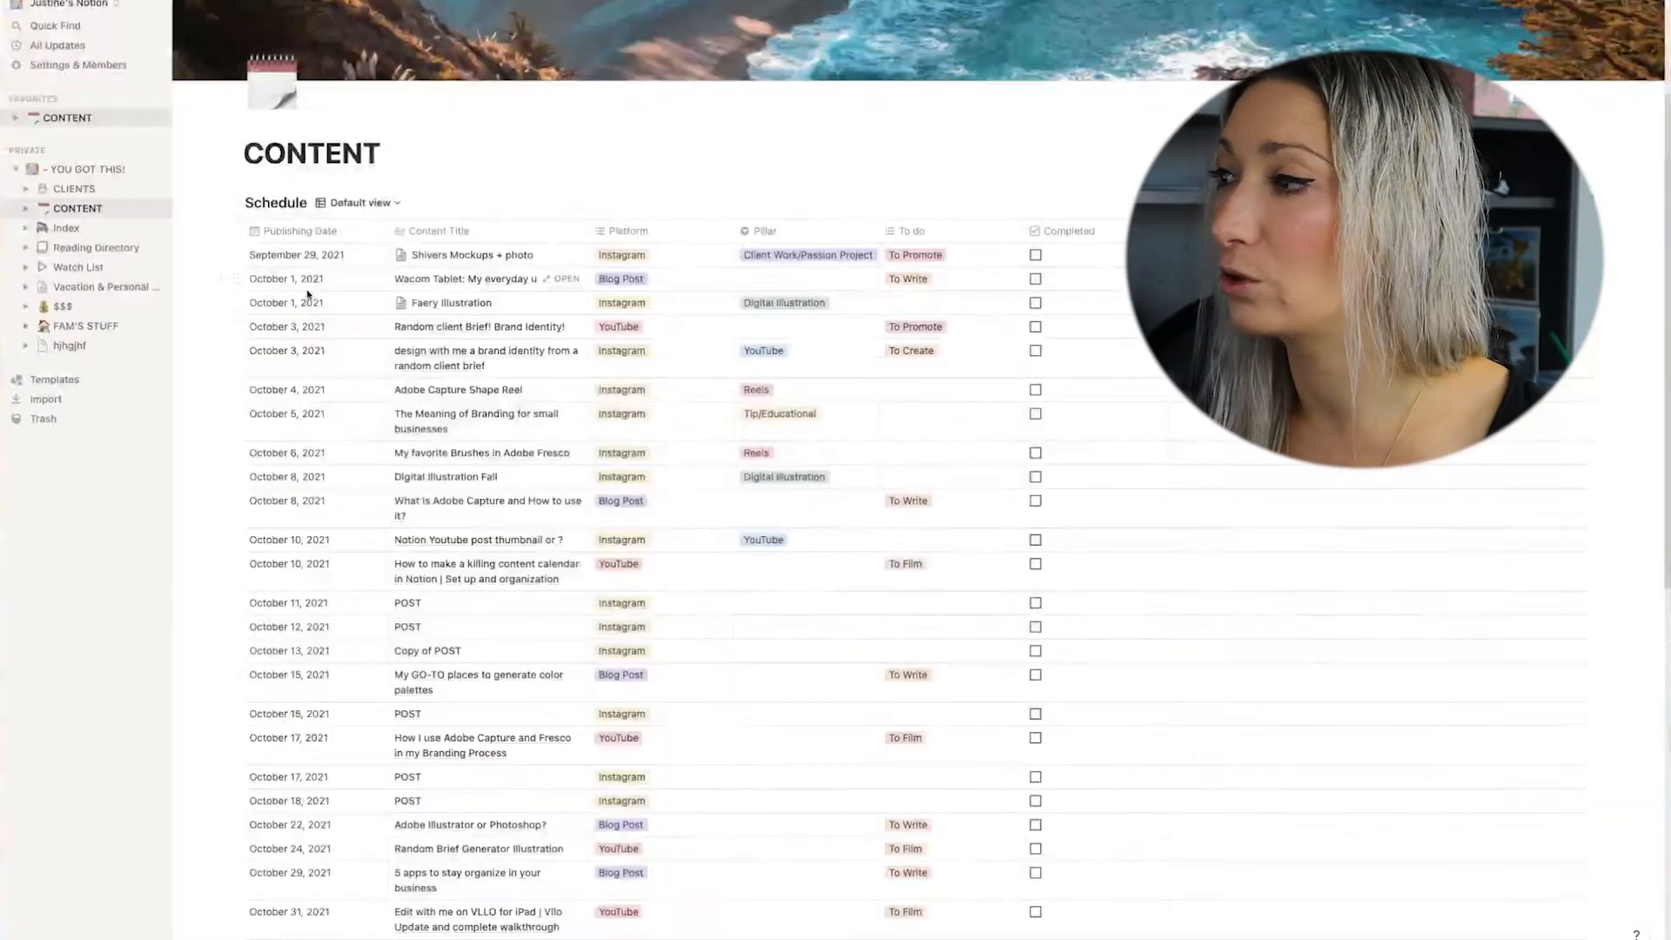
pyautogui.scroll(-5, 663, 444)
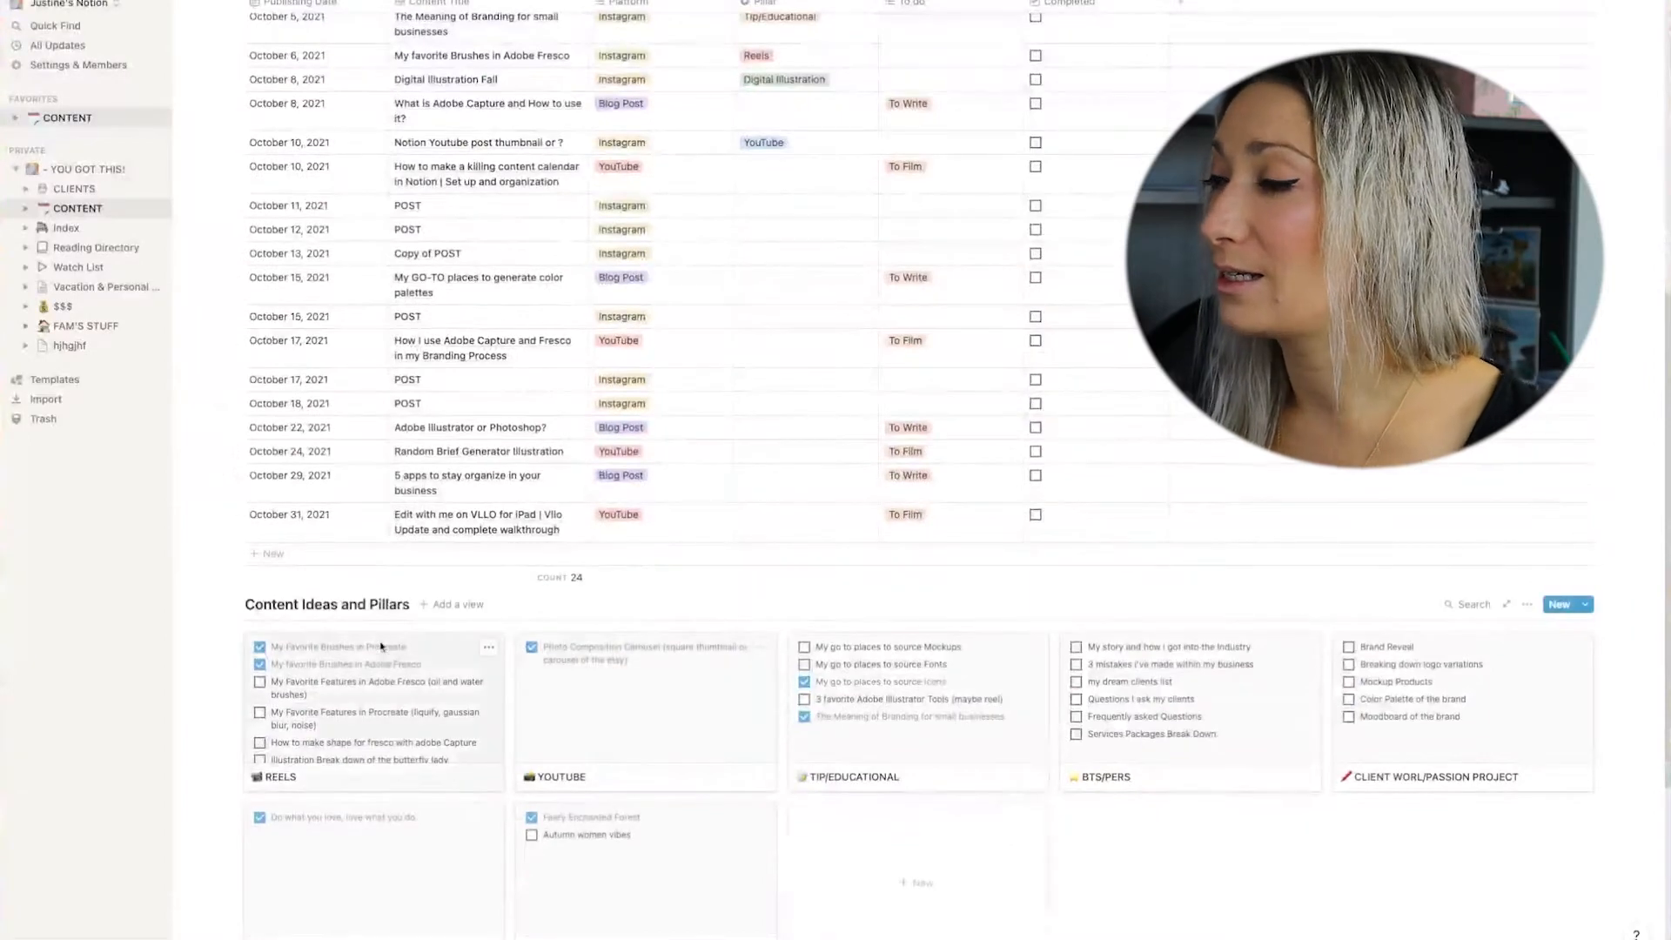
pyautogui.scroll(-1, 521, 729)
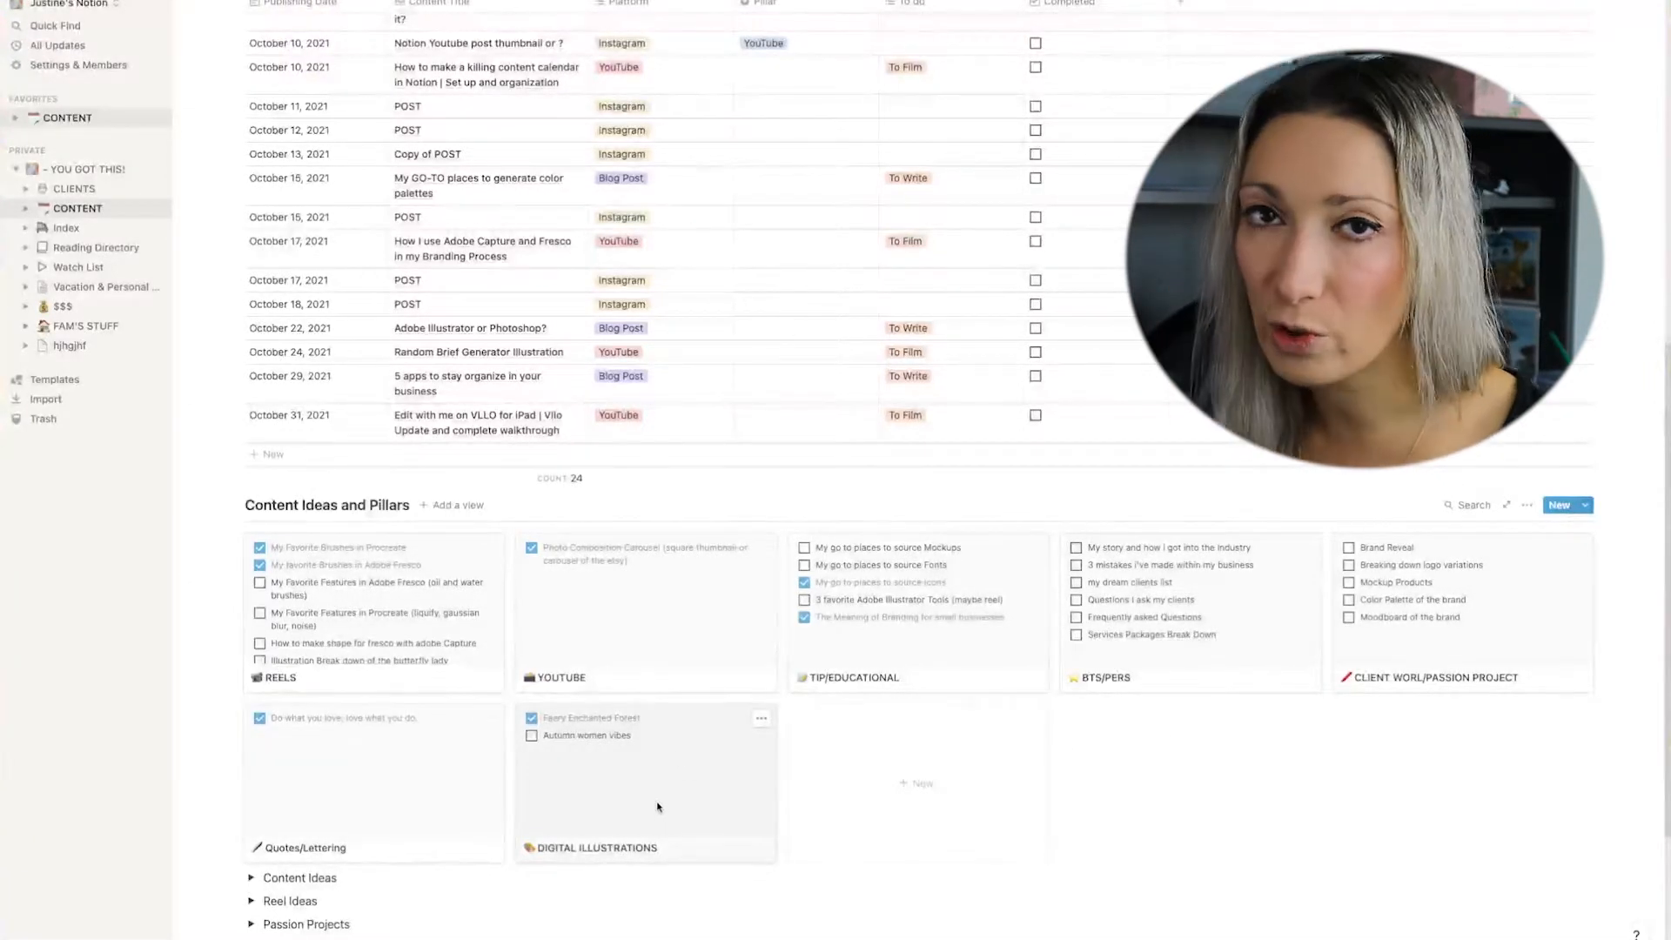
pyautogui.scroll(-3, 666, 792)
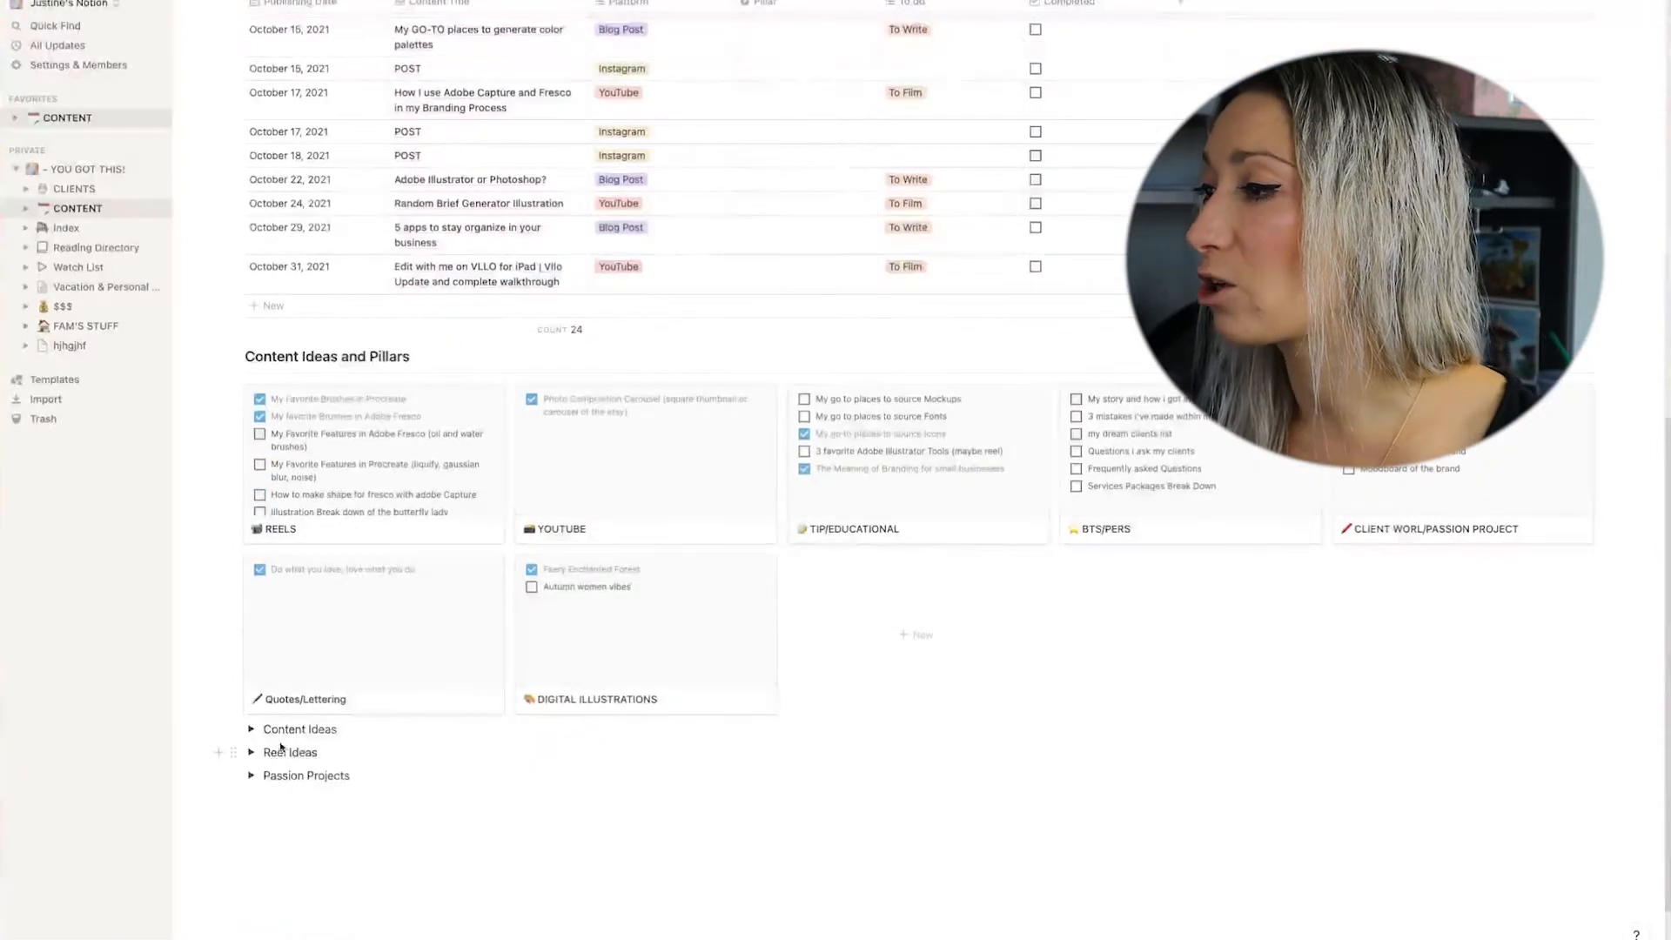
# Expand and collapse the Content Ideas, Reel Ideas and Passion Projects toggles to view what each contains.
pyautogui.click(251, 730)
pyautogui.click(250, 729)
pyautogui.click(250, 751)
pyautogui.click(250, 752)
pyautogui.click(251, 775)
pyautogui.click(252, 775)
pyautogui.click(252, 775)
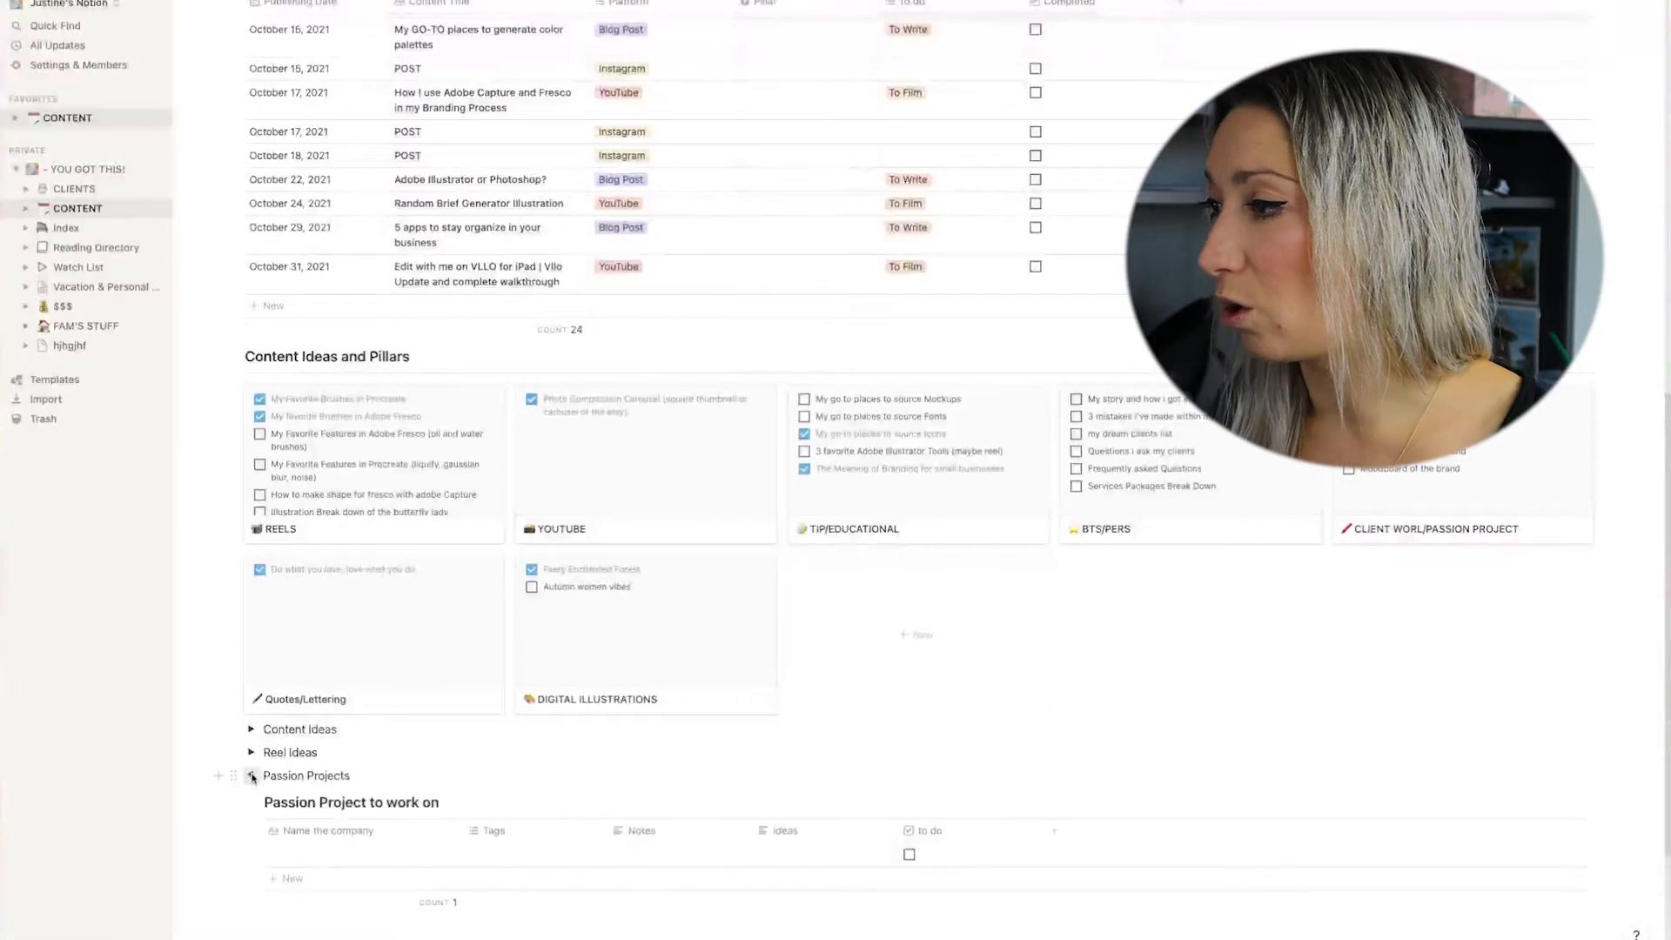
pyautogui.scroll(-2, 331, 816)
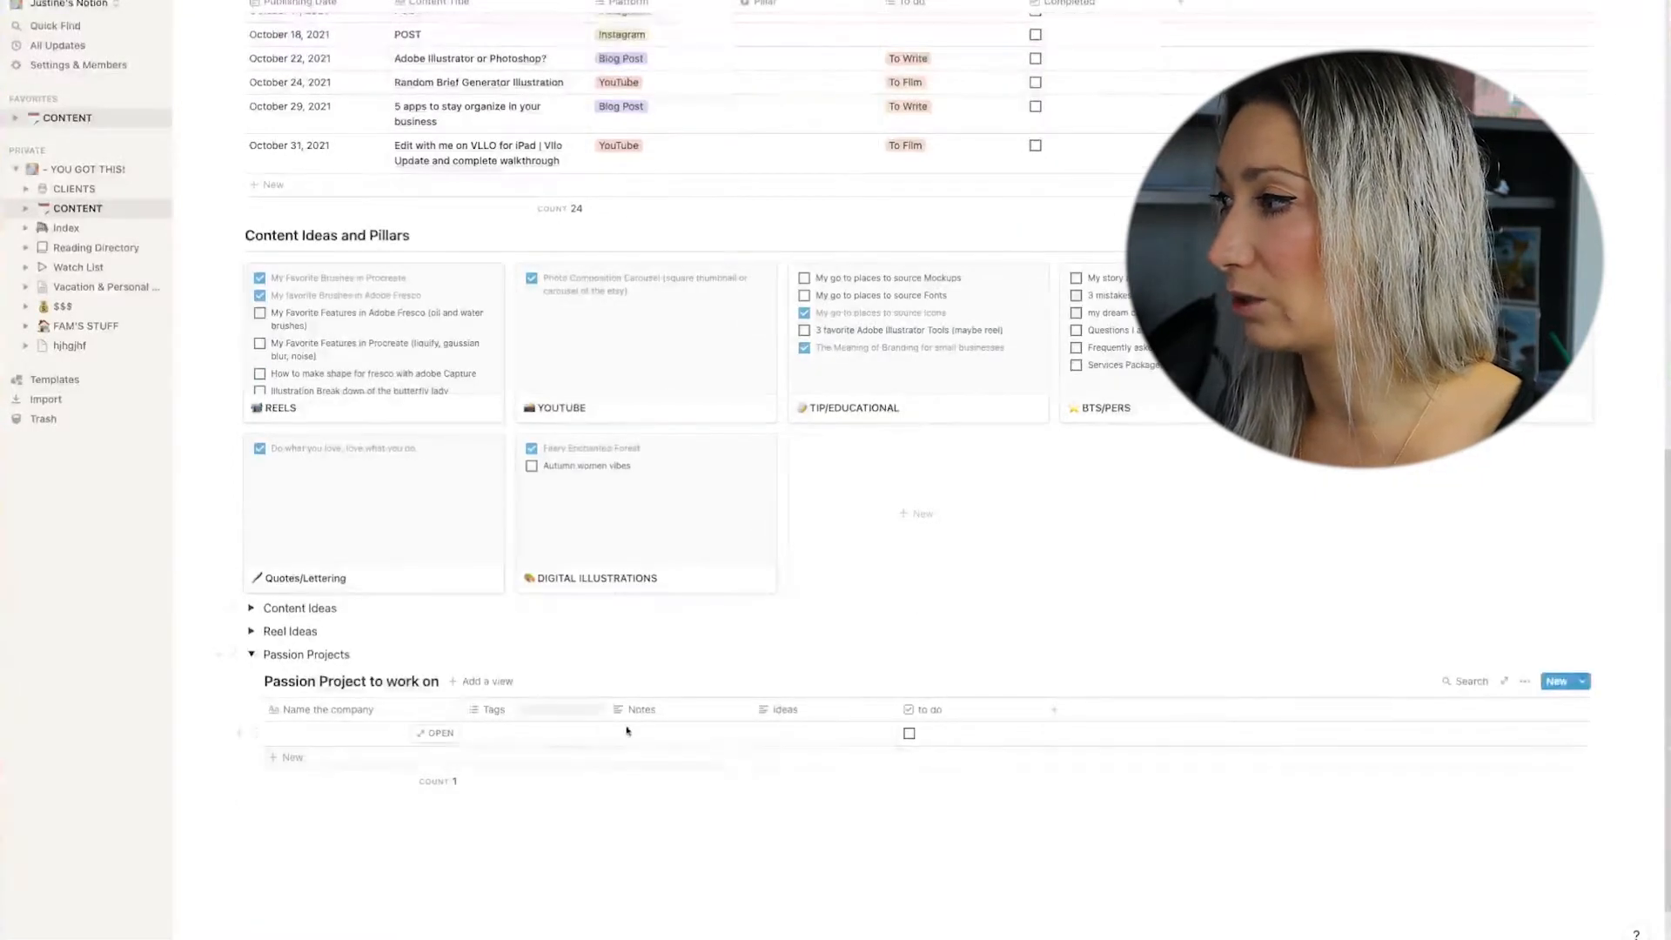
pyautogui.click(250, 659)
# Open the "Shivers Mockups + photo" entry from the Schedule table to view its properties and caption.
pyautogui.scroll(3, 293, 640)
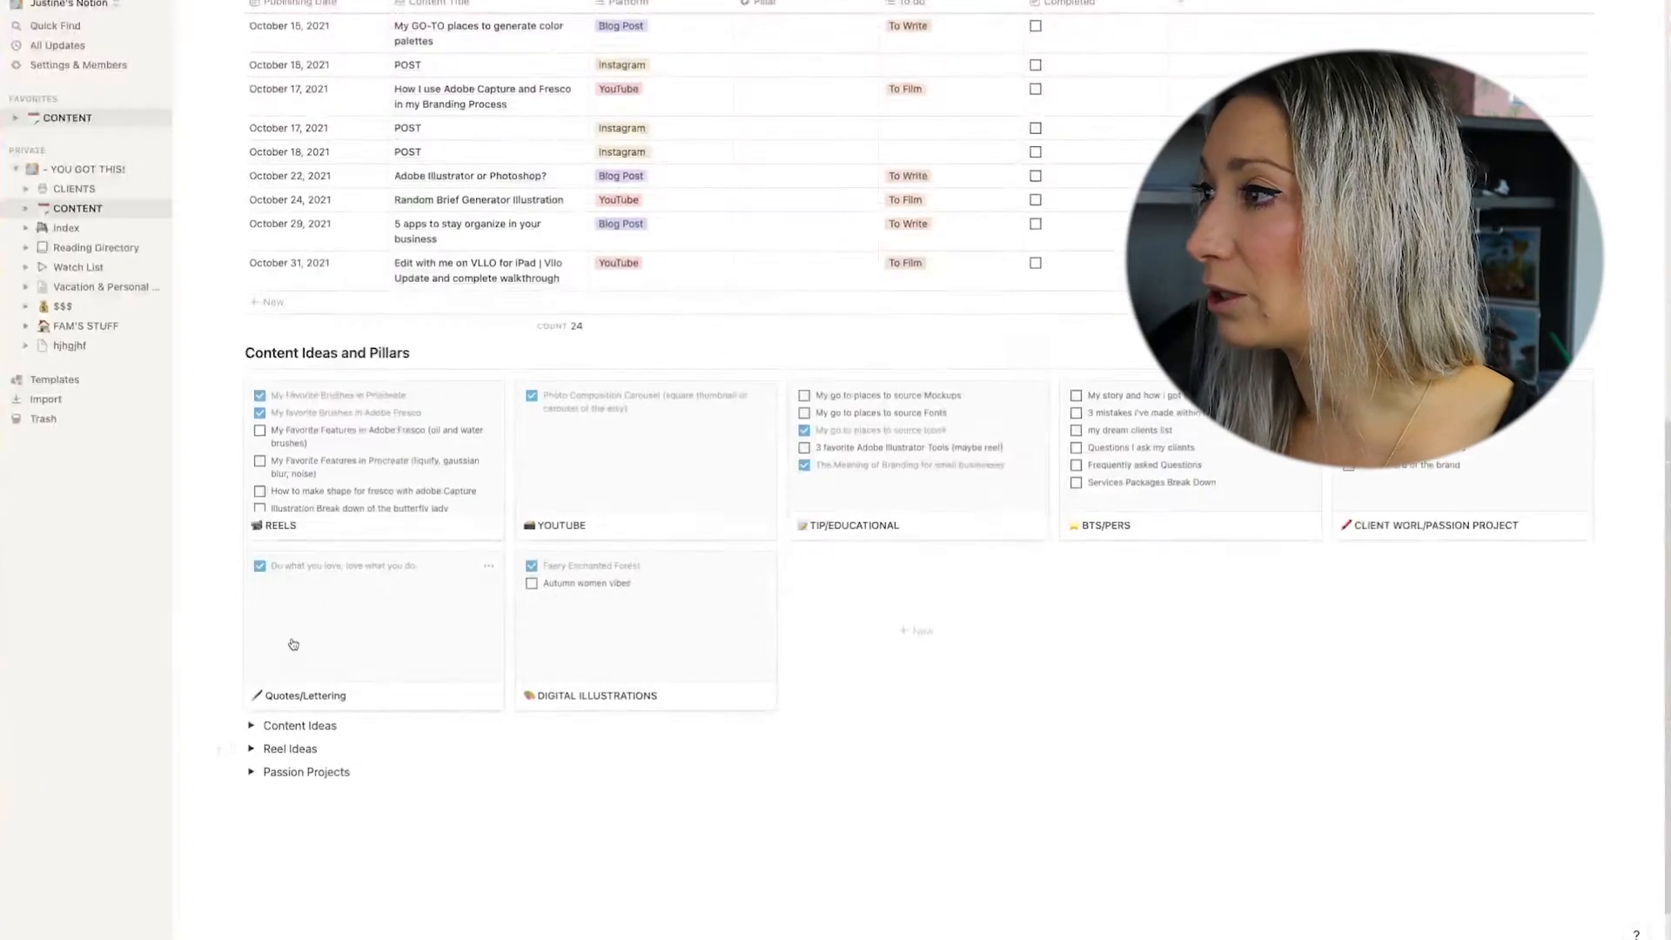
pyautogui.scroll(2, 467, 515)
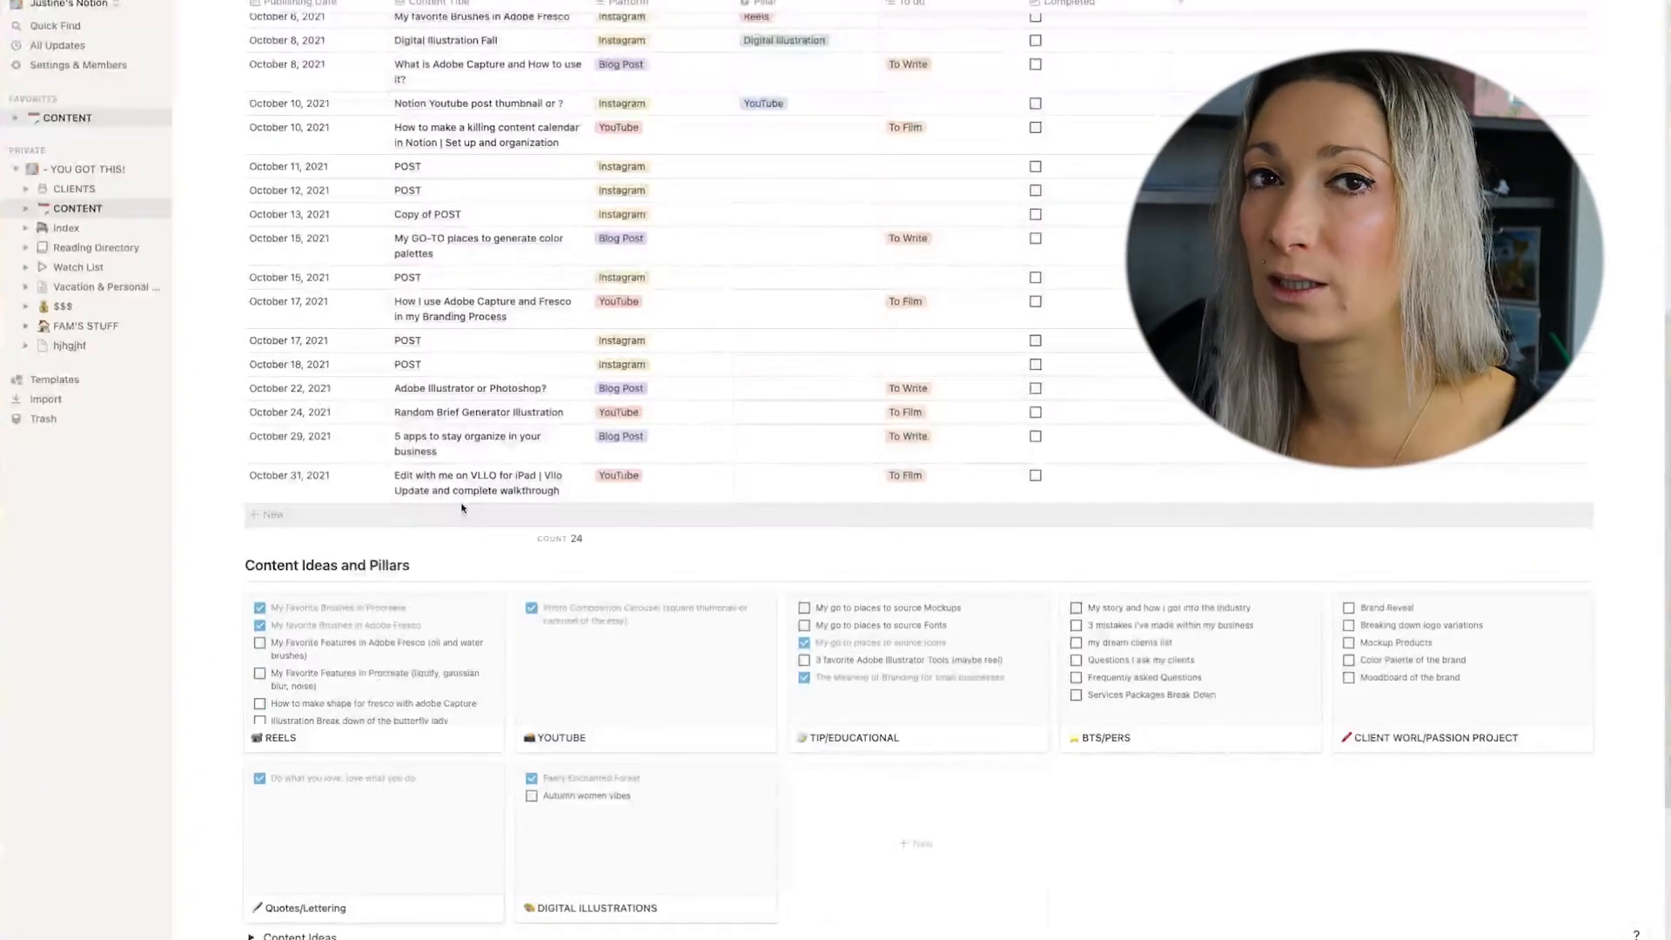
pyautogui.scroll(3, 462, 508)
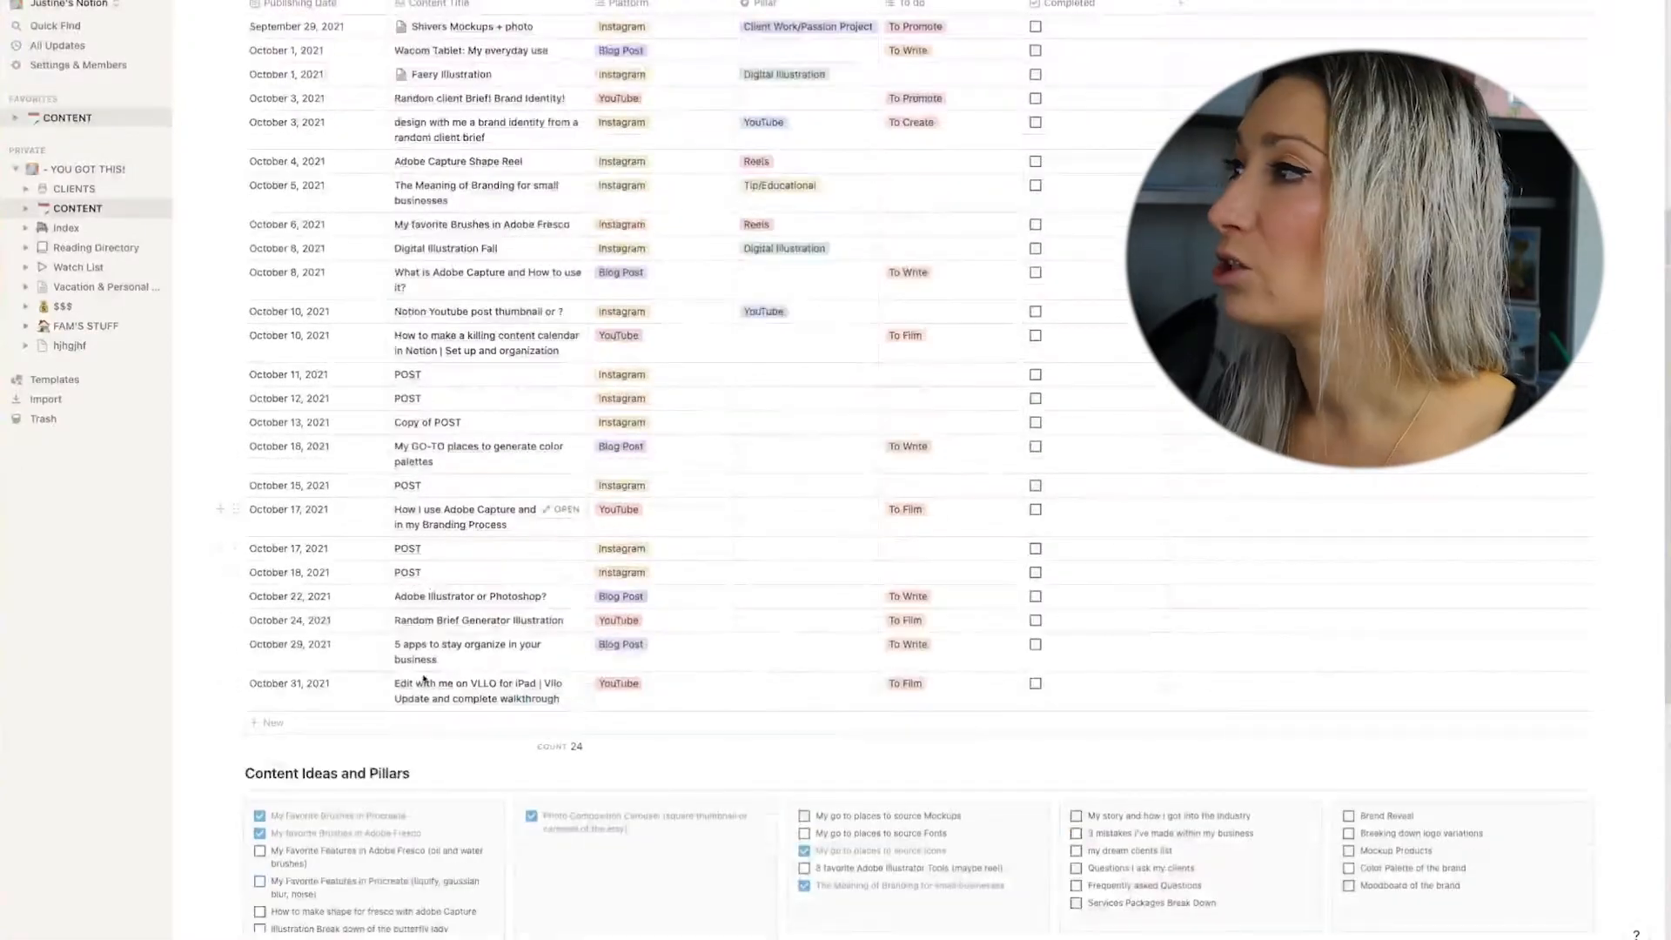
pyautogui.scroll(3, 424, 679)
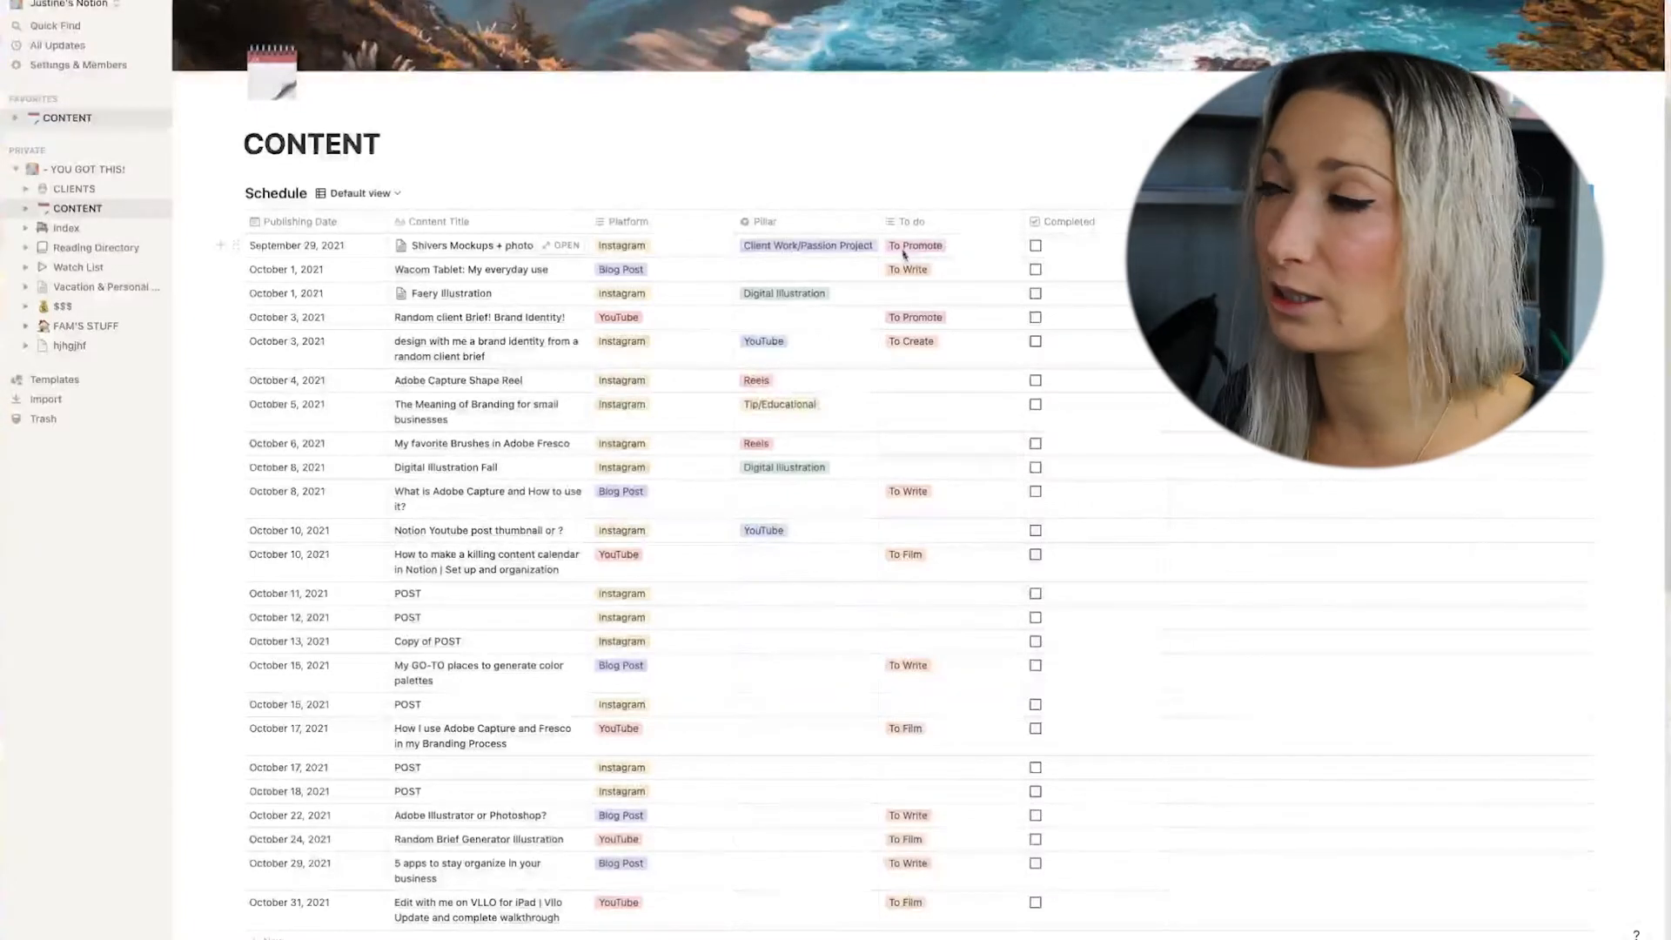
pyautogui.click(564, 248)
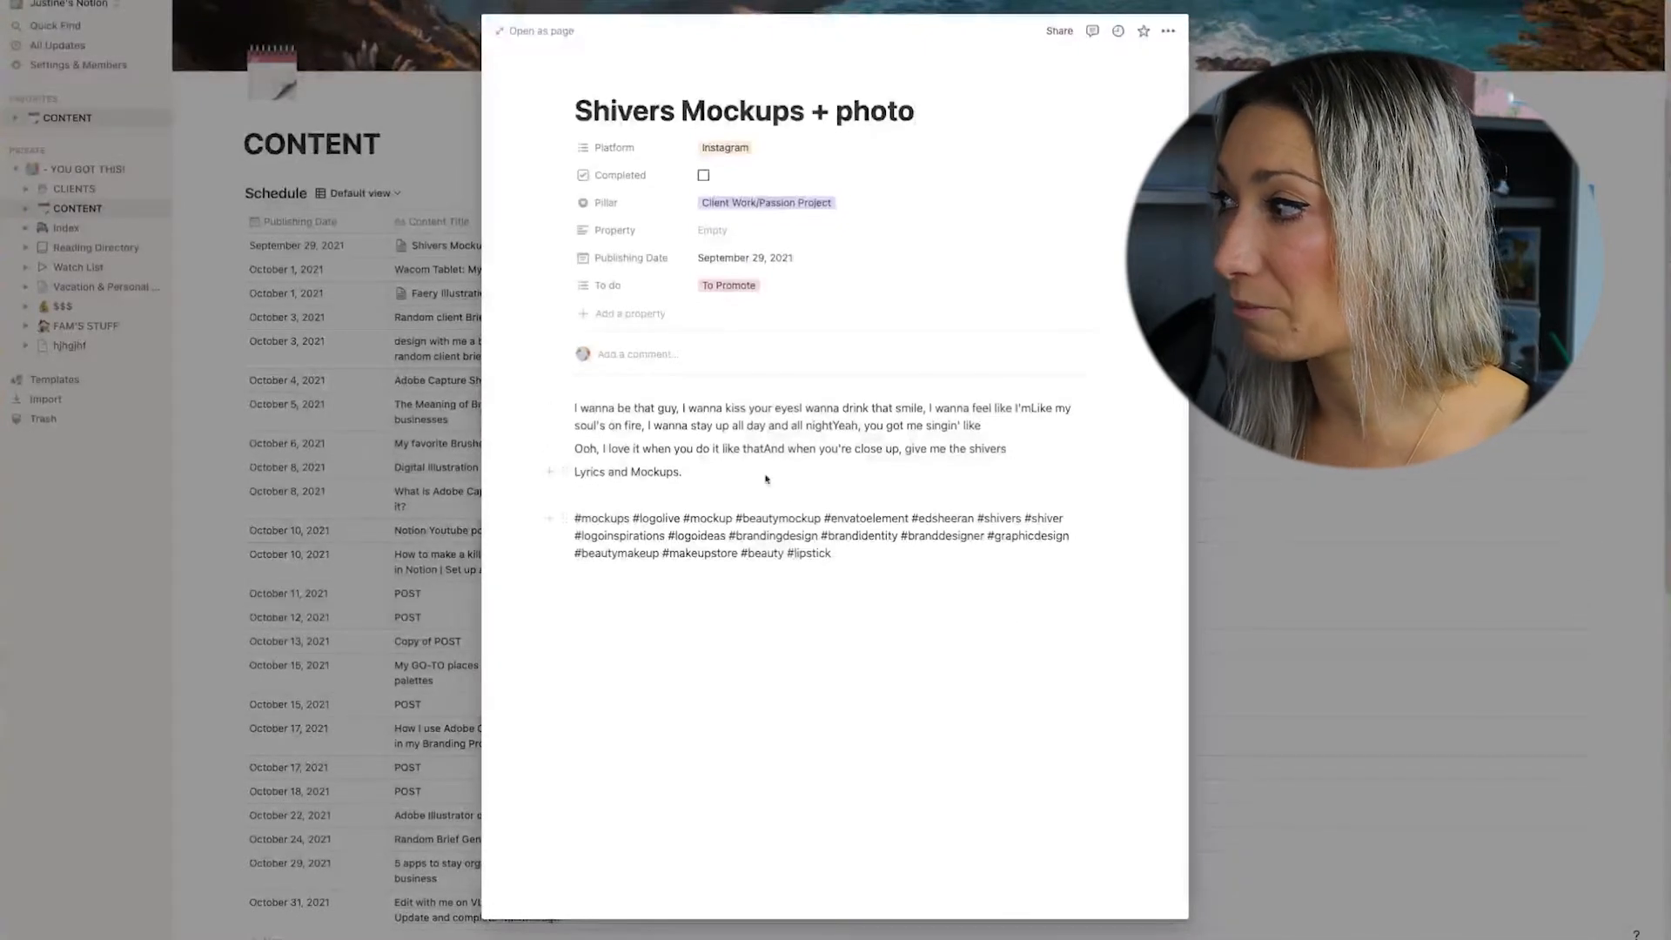
# Bring up the block choices below the entry's hashtags and look through the basic, inline and database blocks.
pyautogui.click(662, 604)
pyautogui.write('/')
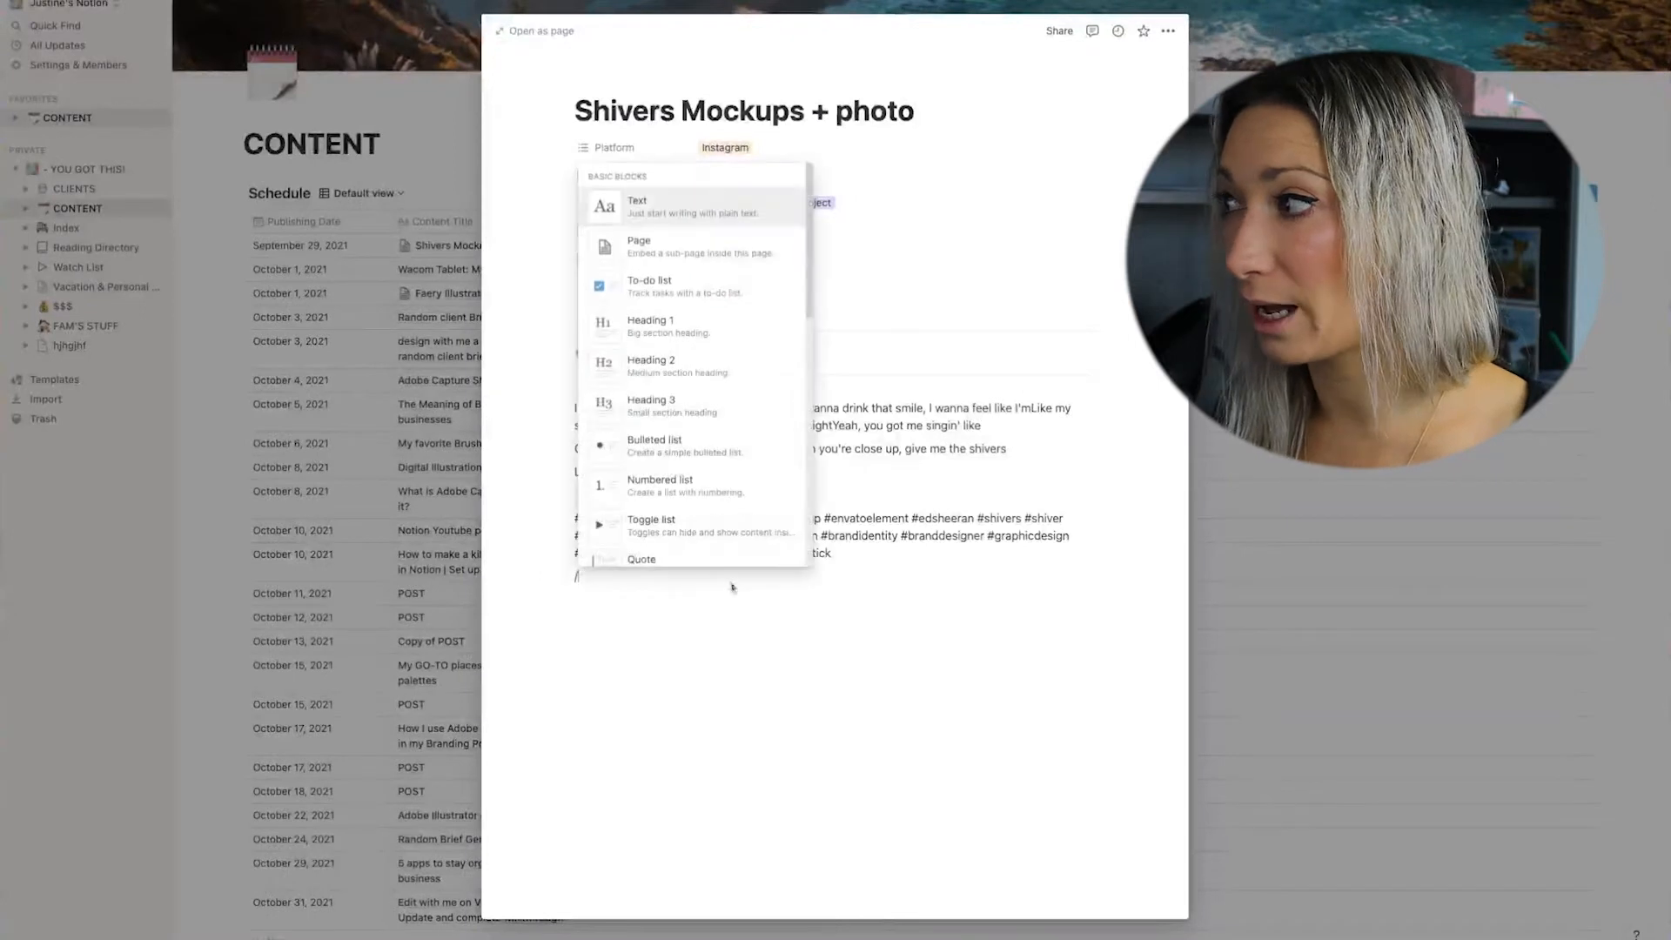
pyautogui.scroll(-3, 721, 471)
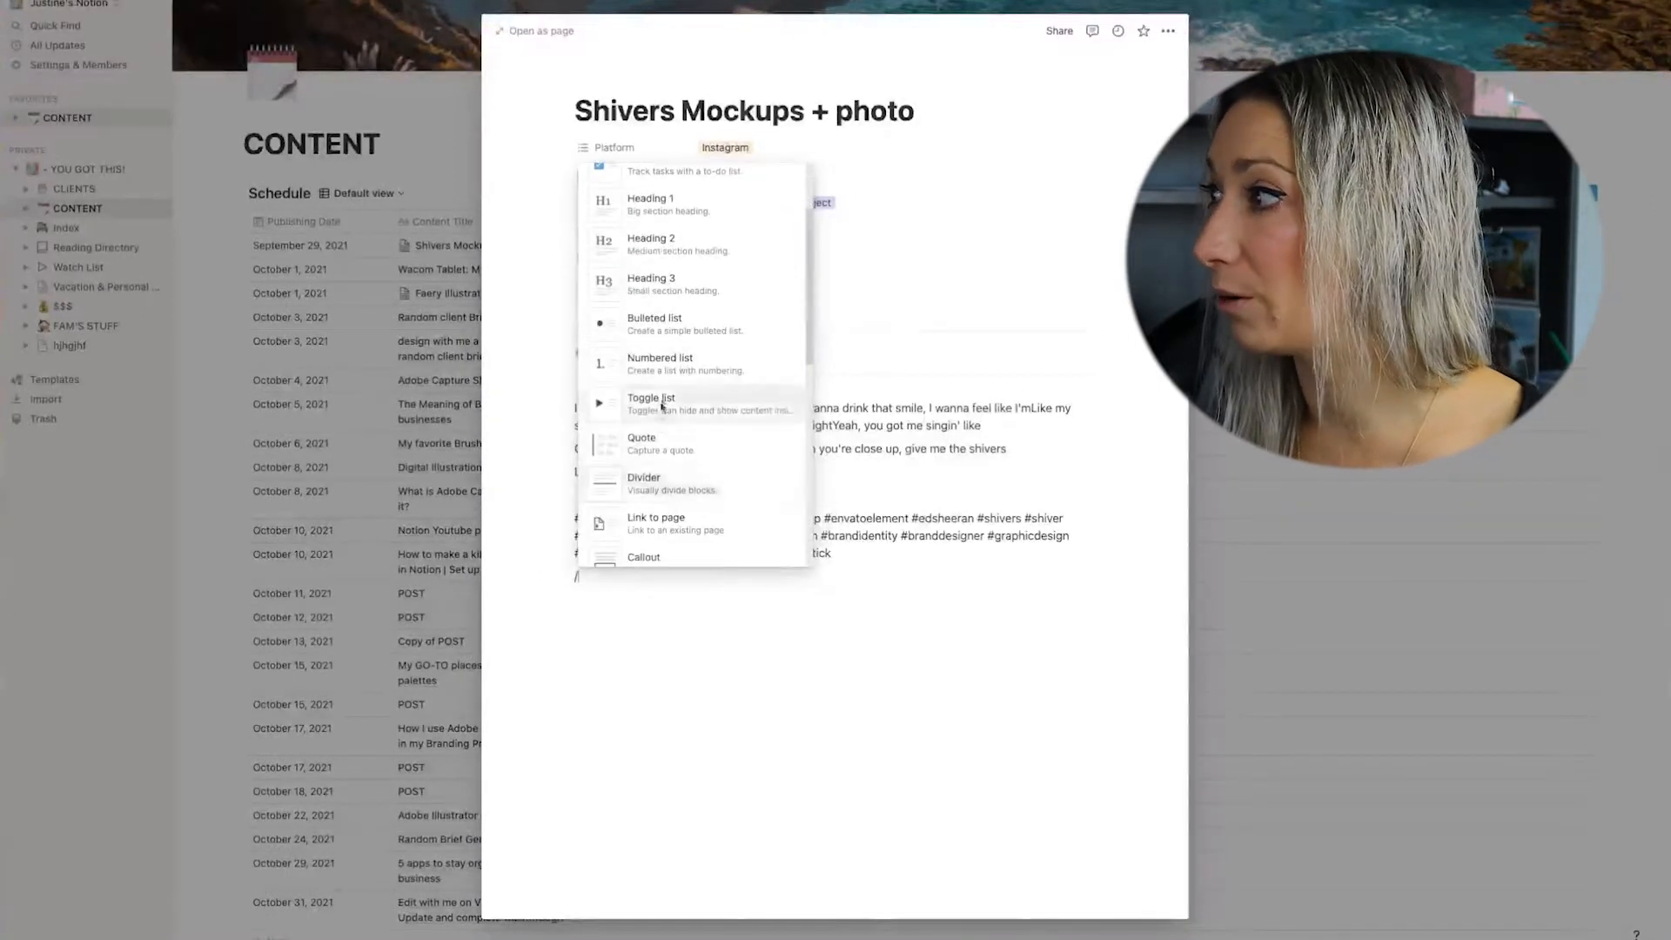
pyautogui.scroll(-4, 664, 492)
pyautogui.scroll(-2, 664, 491)
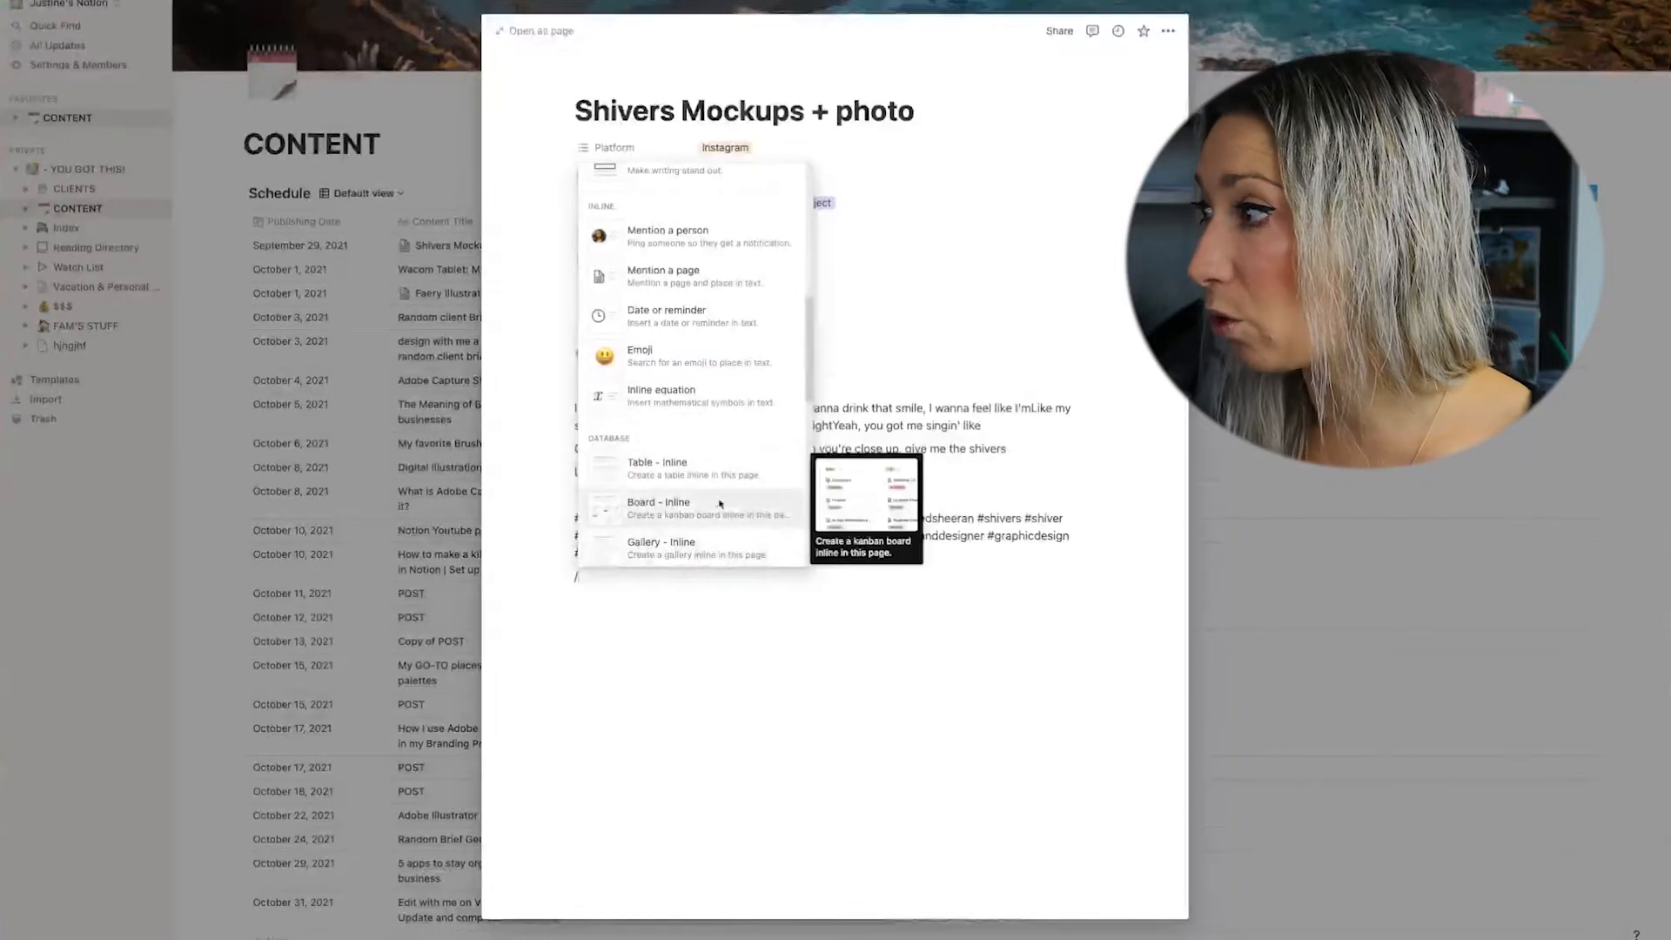
pyautogui.scroll(-1, 700, 533)
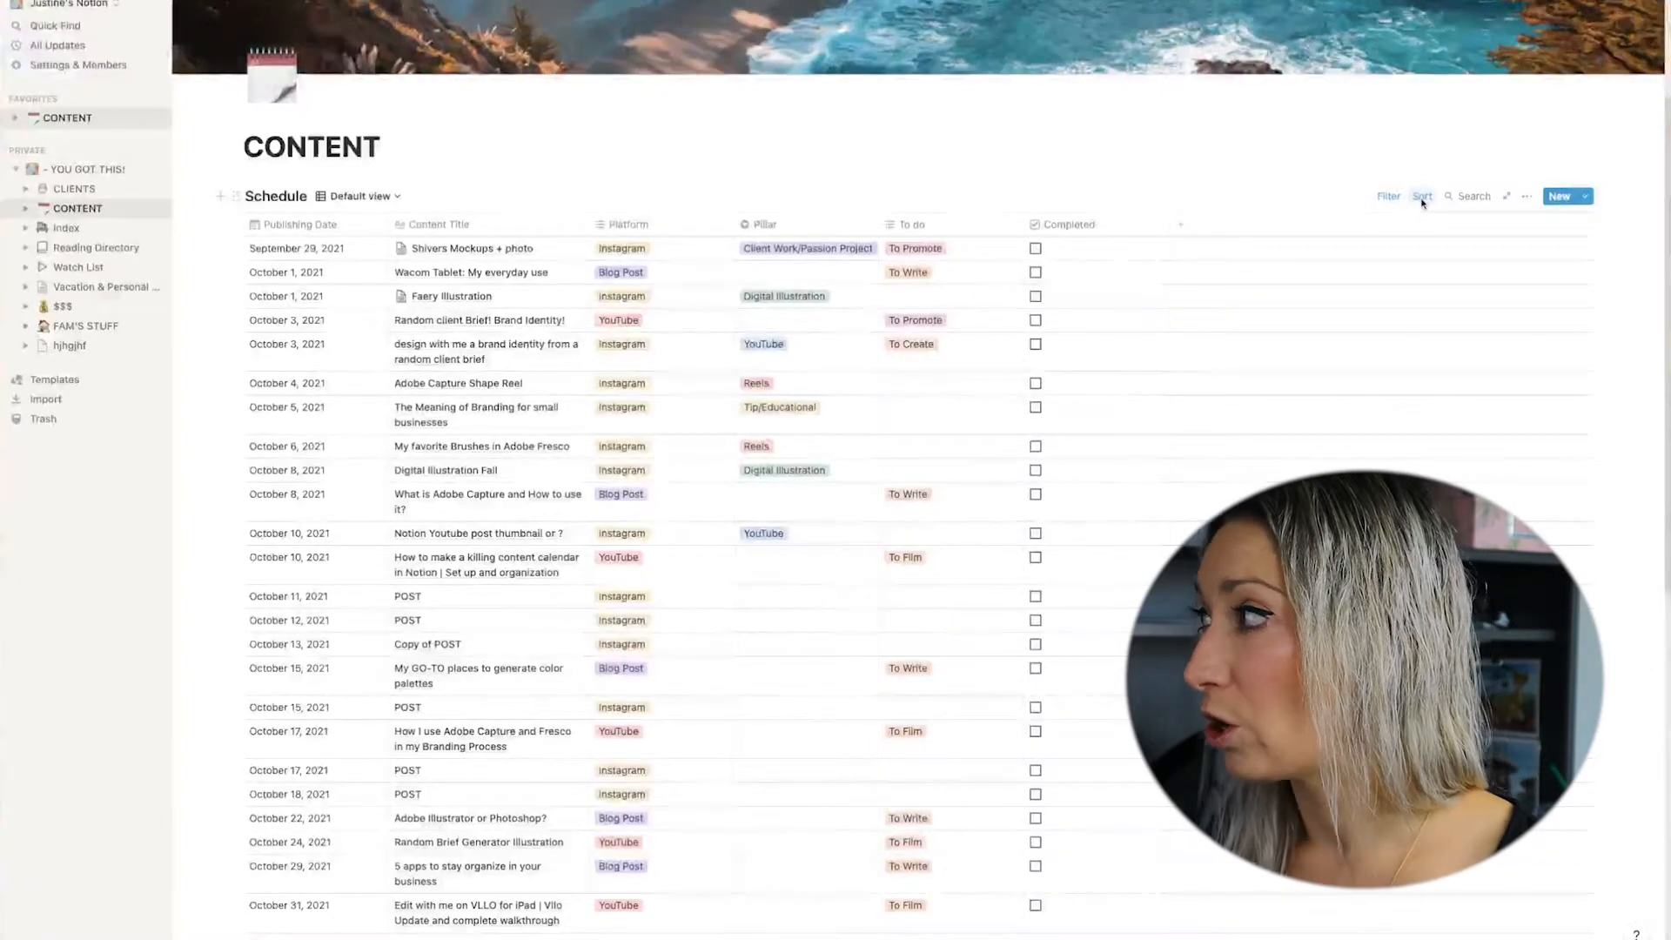
# Sort the Schedule's Default view by Publishing Date in descending order.
pyautogui.click(1422, 198)
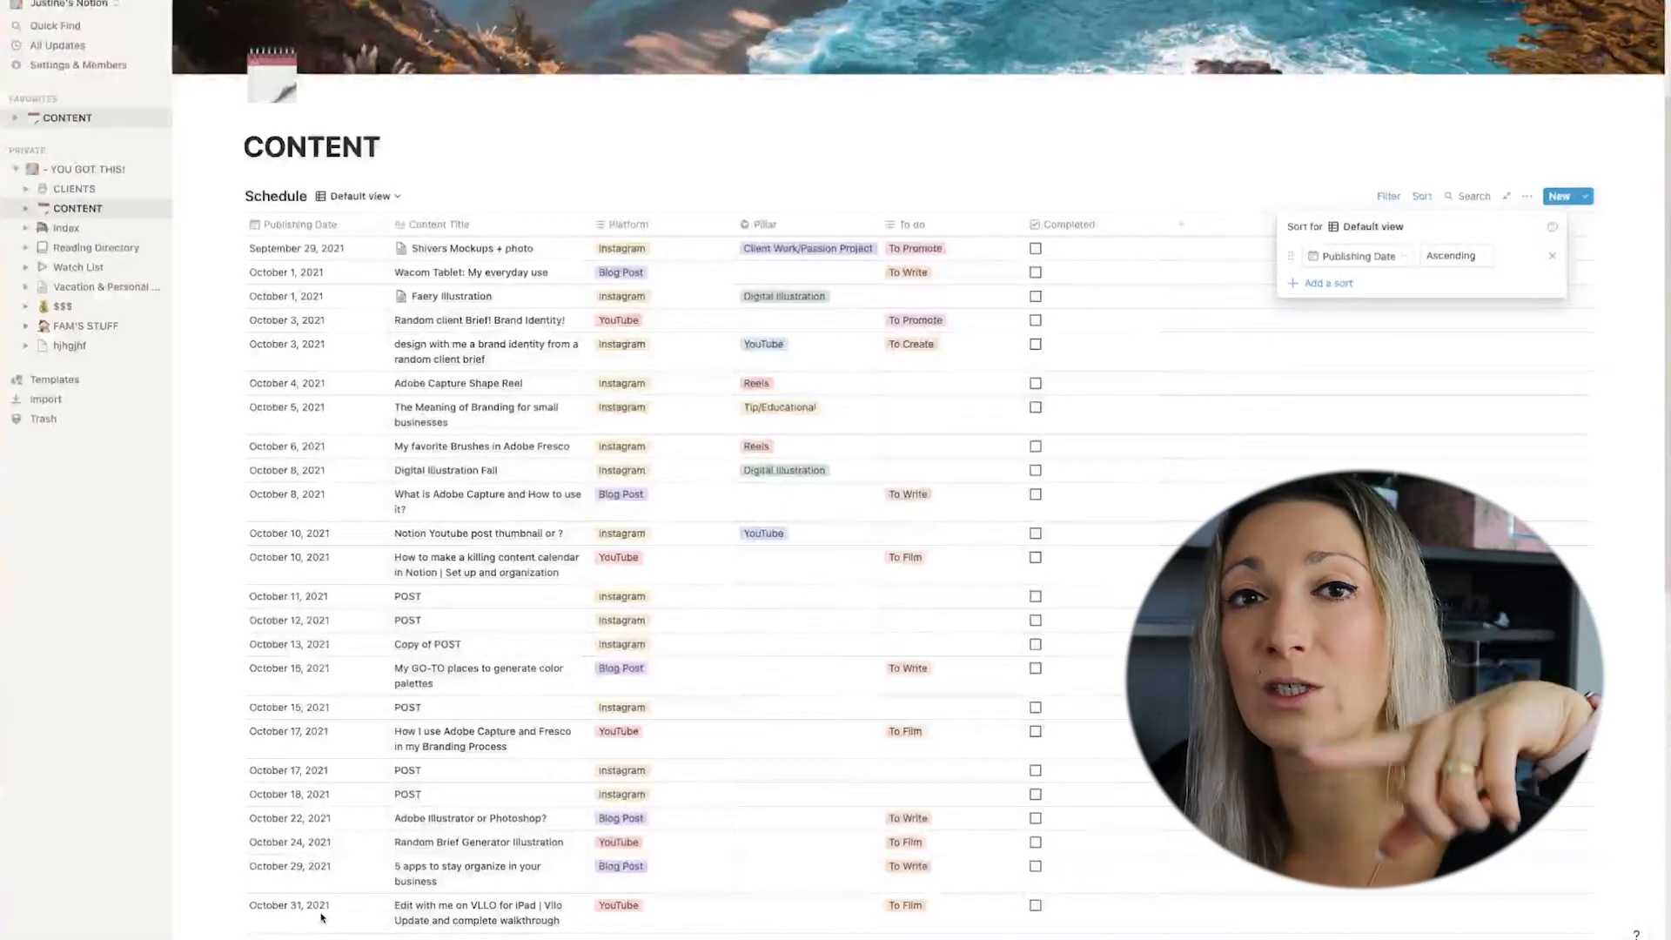
pyautogui.click(1450, 254)
pyautogui.click(1440, 303)
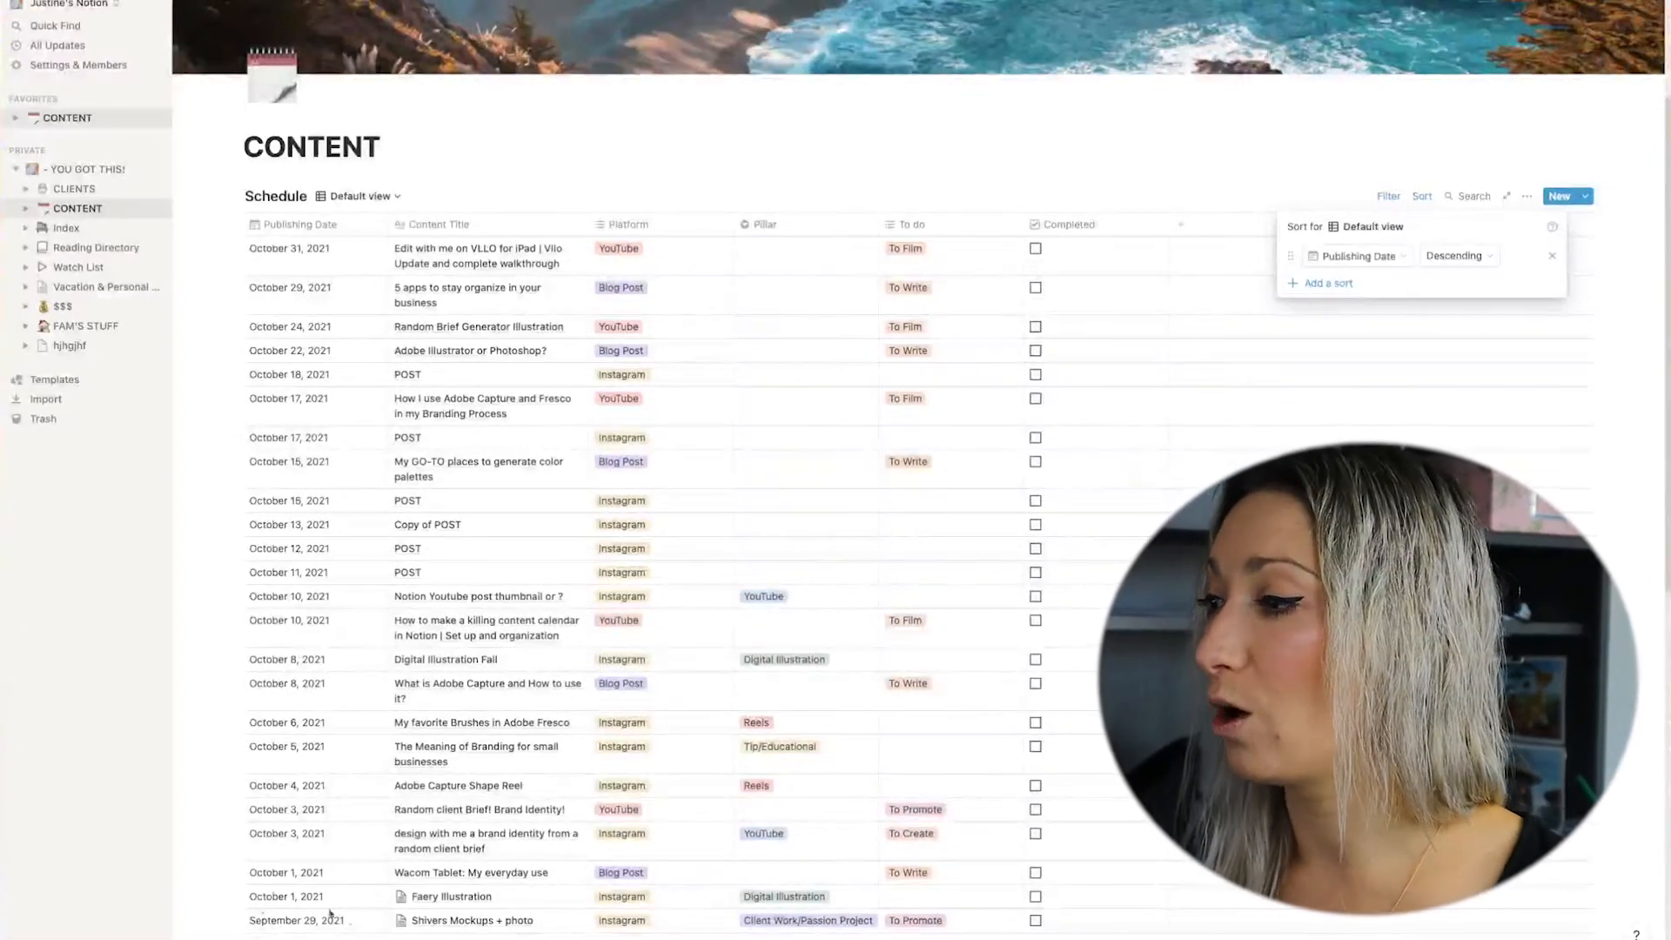
# Set the Schedule's Publishing Date sort back to ascending order.
pyautogui.click(1452, 255)
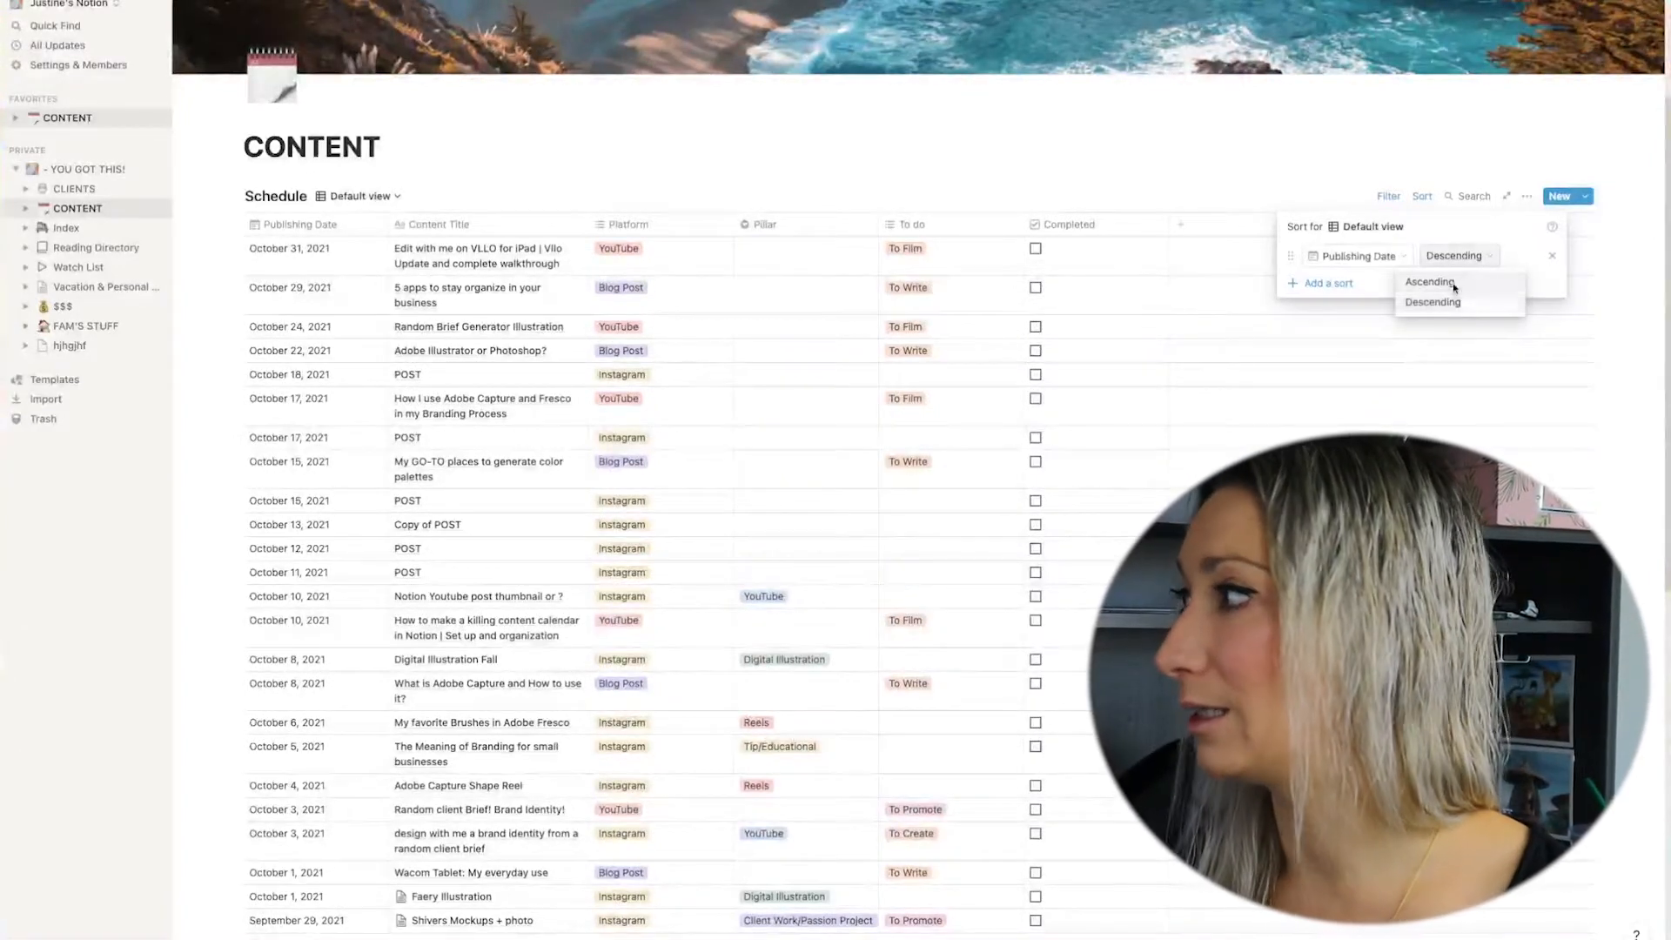
pyautogui.click(1448, 281)
pyautogui.click(1282, 104)
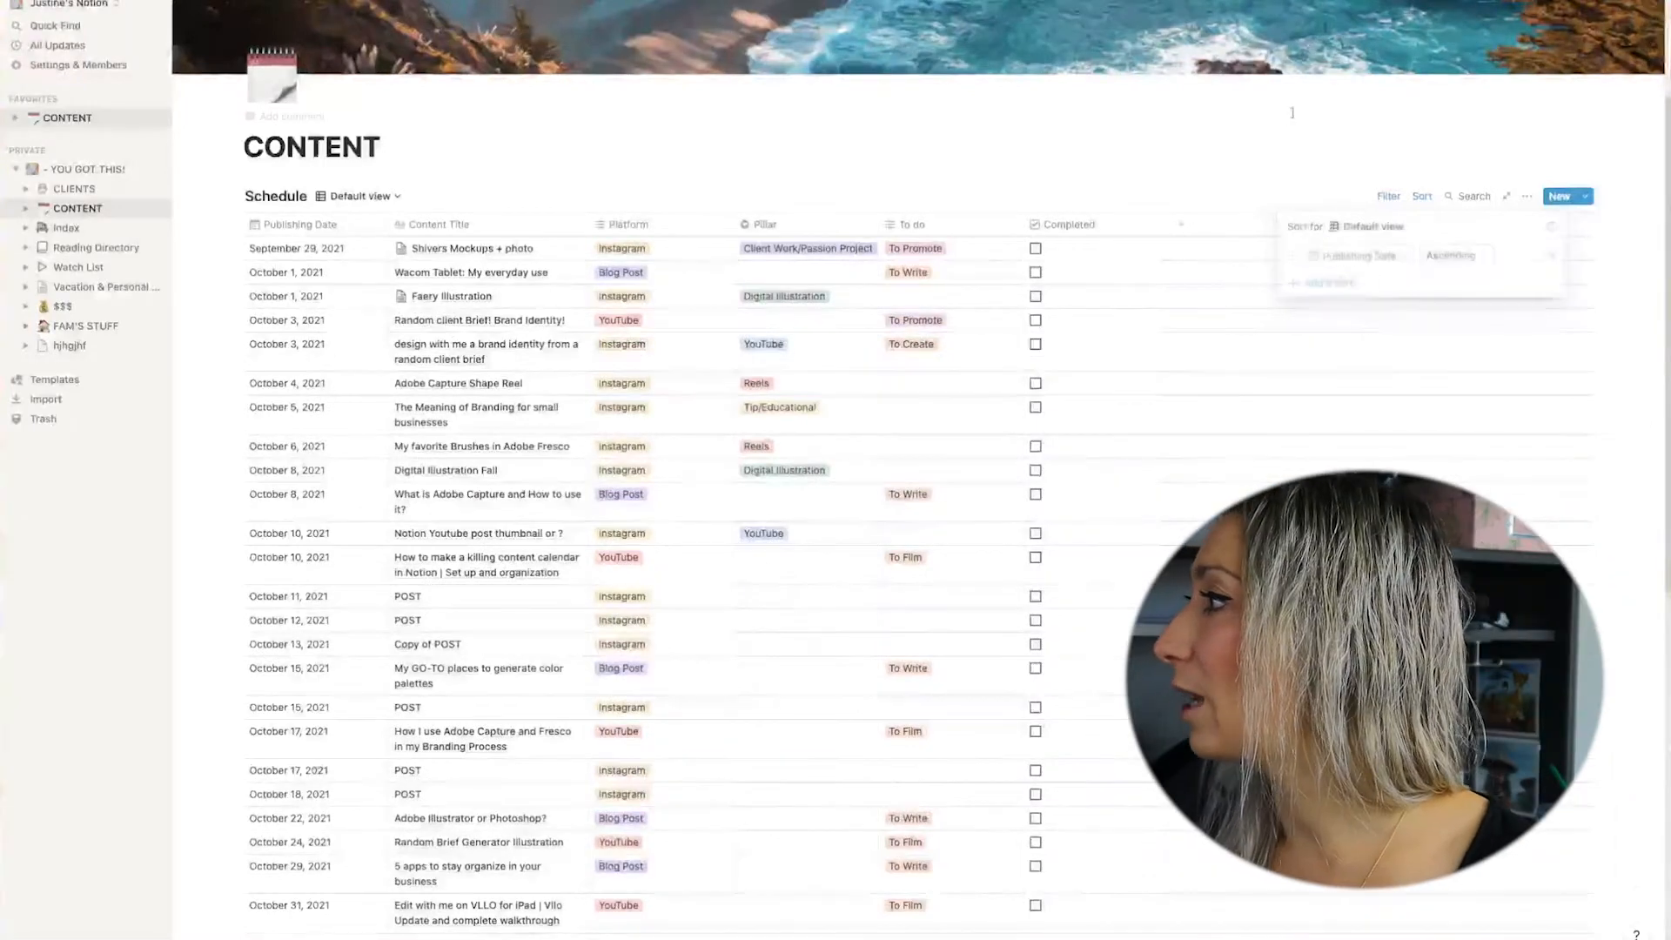
# Change the Schedule's Completed filter to "Is not" unchecked to list the completed posts.
pyautogui.click(1390, 198)
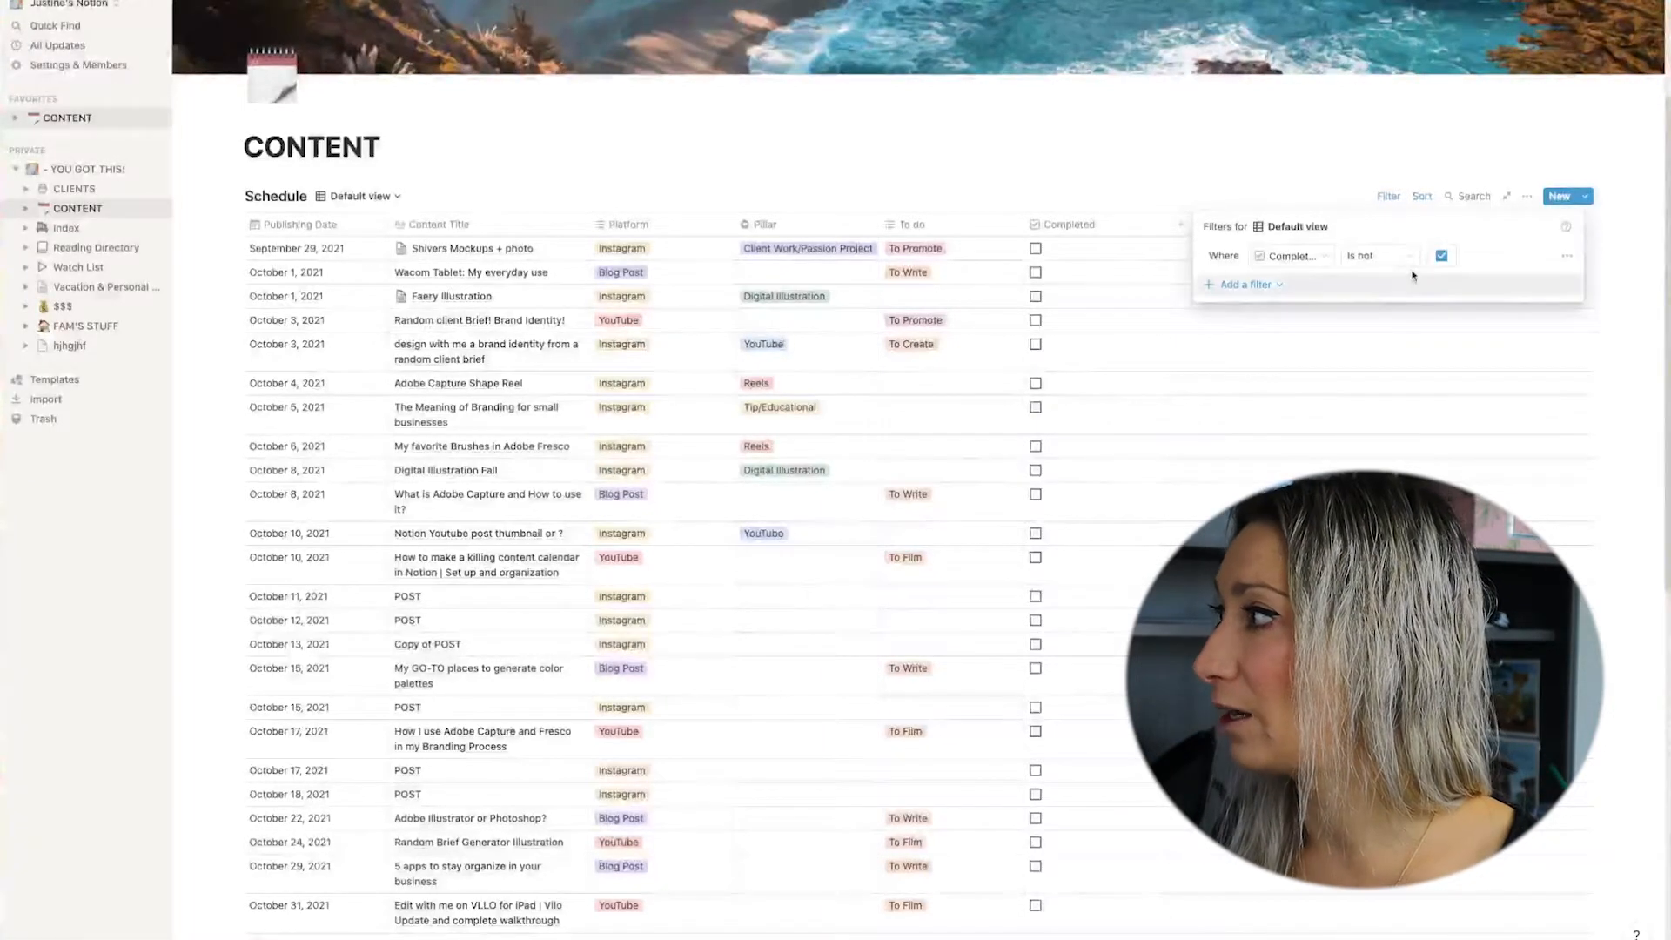
pyautogui.click(1441, 255)
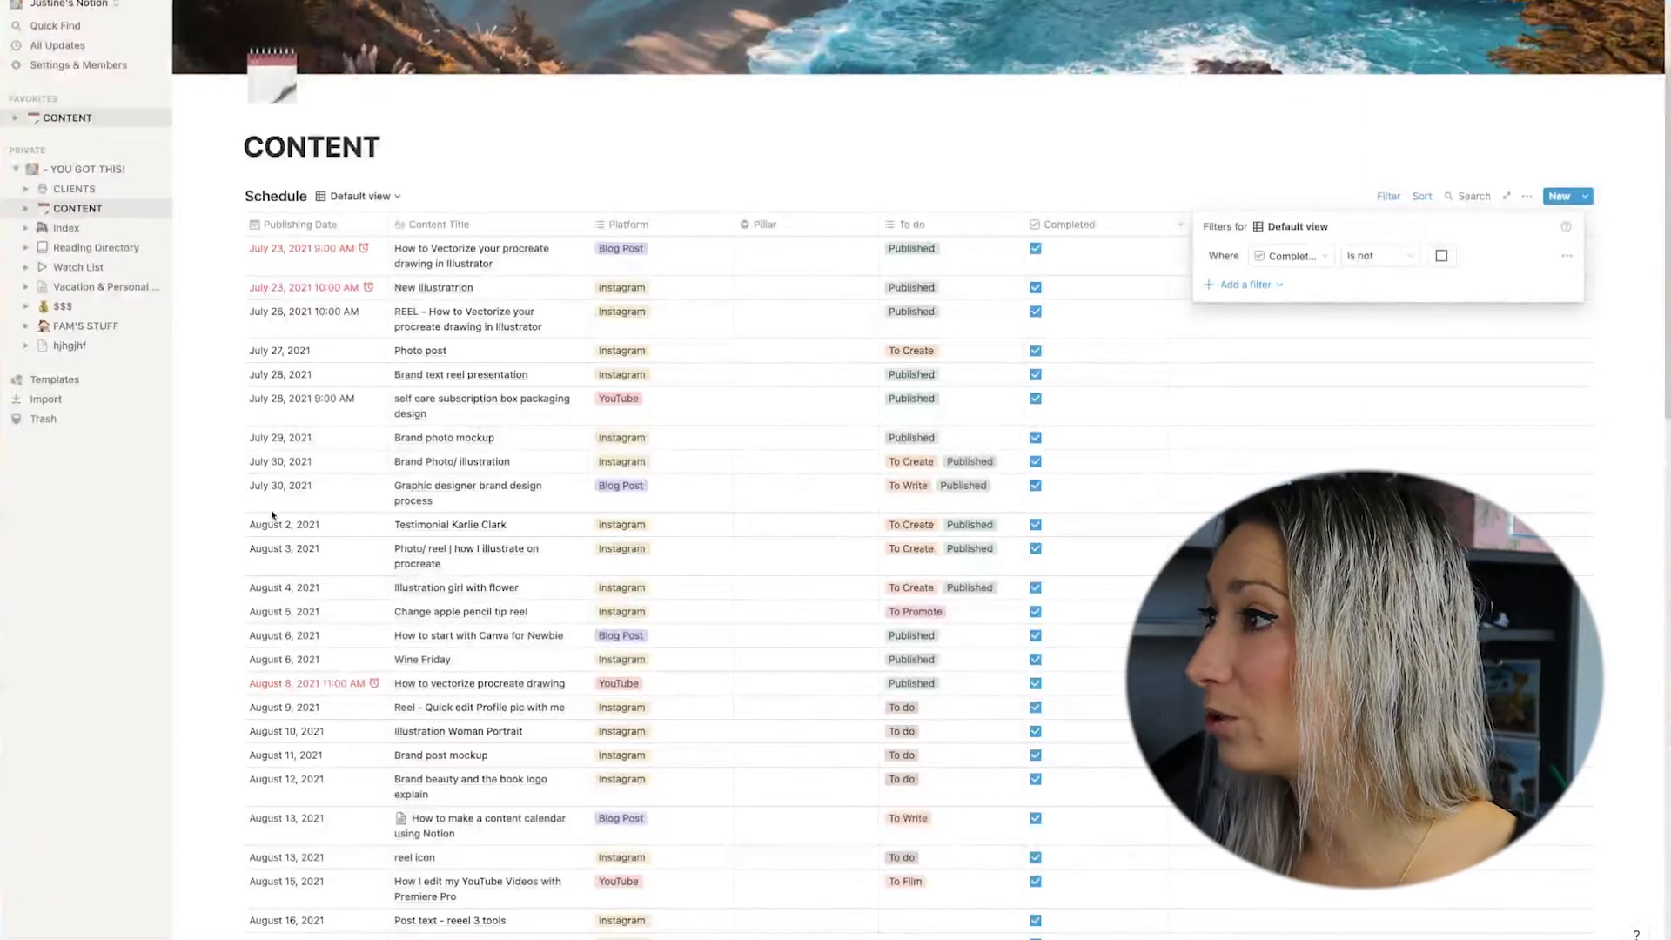
pyautogui.click(184, 374)
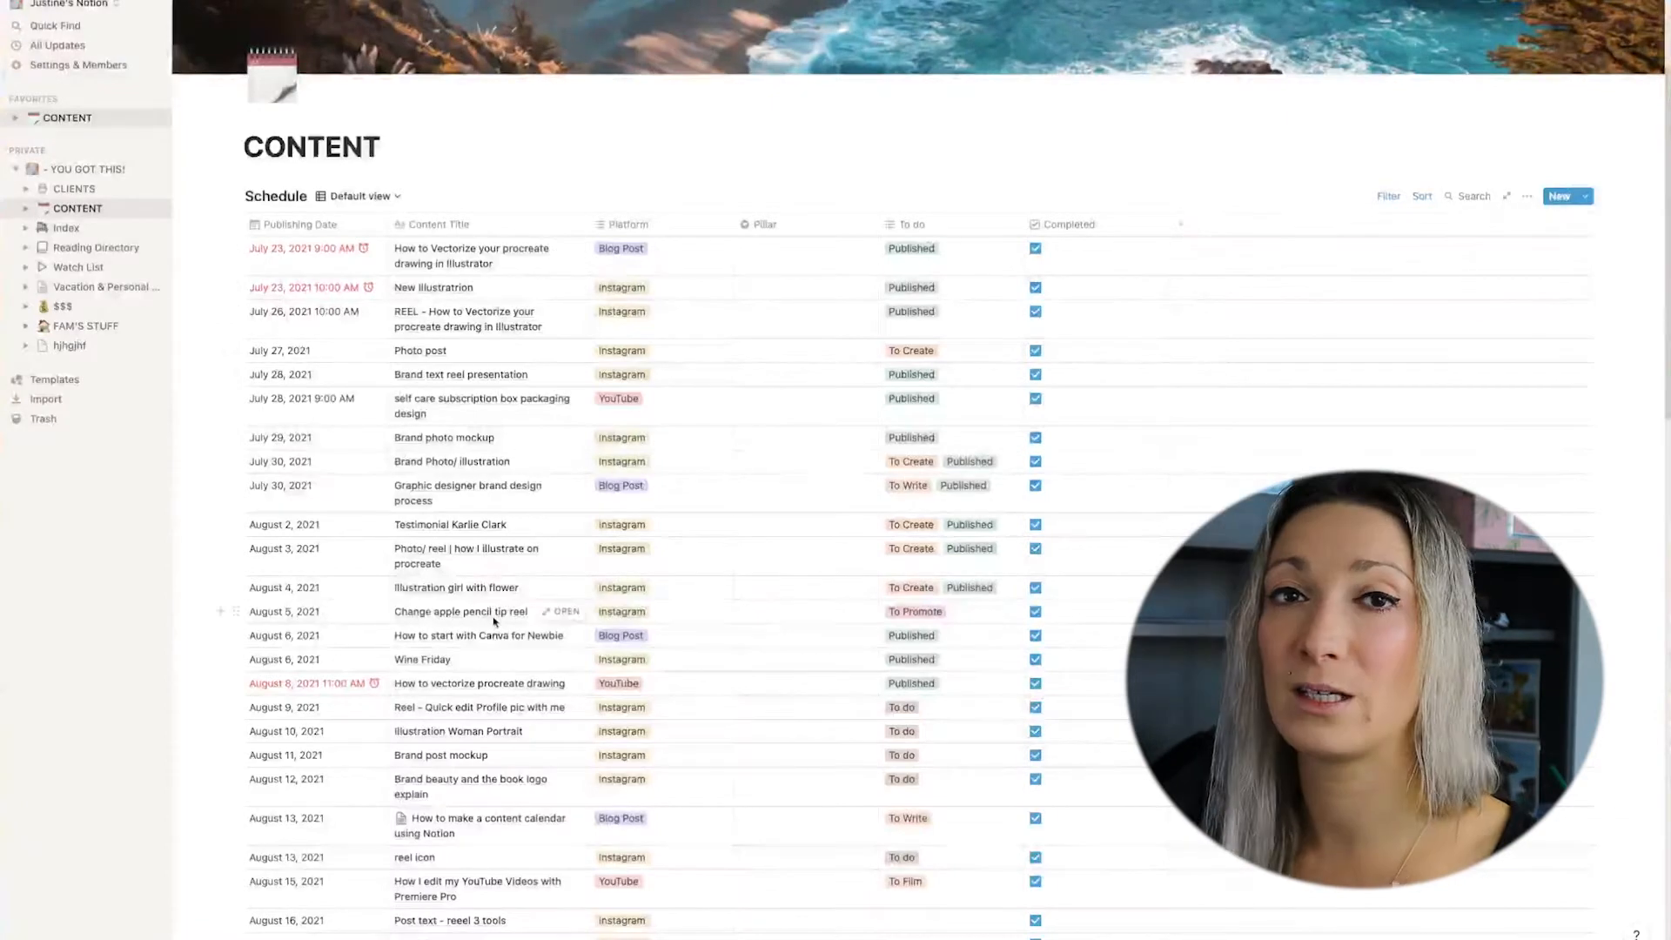
# Look through the completed posts in the Schedule, checking their publishing dates, titles, platforms and to-do tags.
pyautogui.scroll(-10, 491, 628)
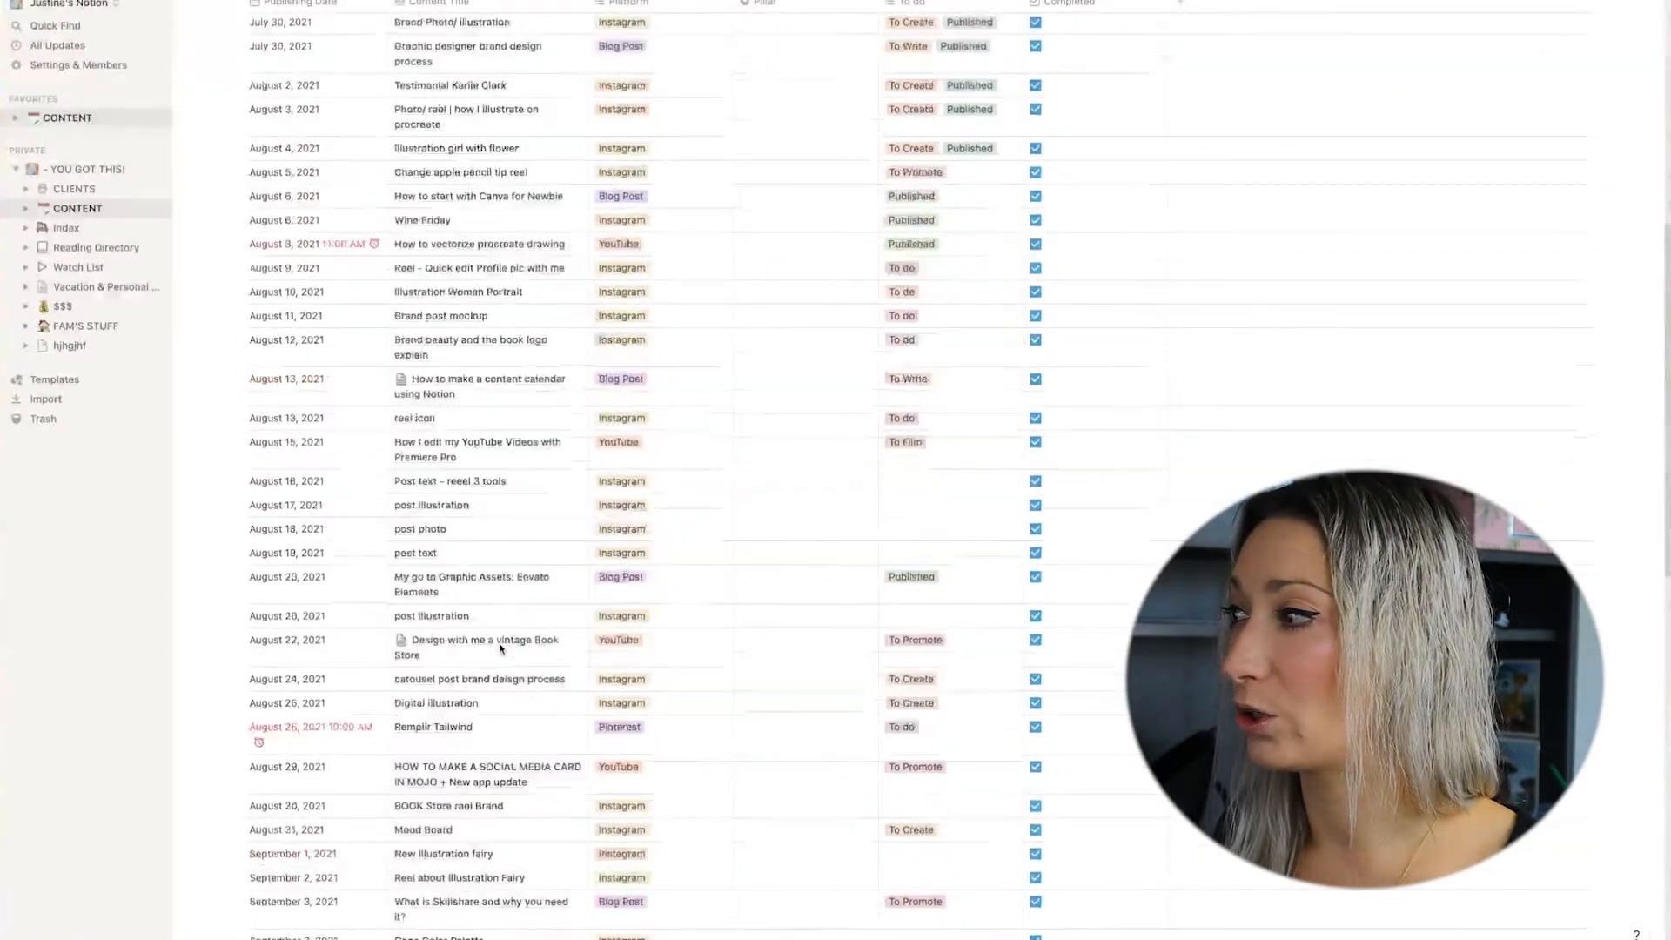
pyautogui.scroll(10, 501, 648)
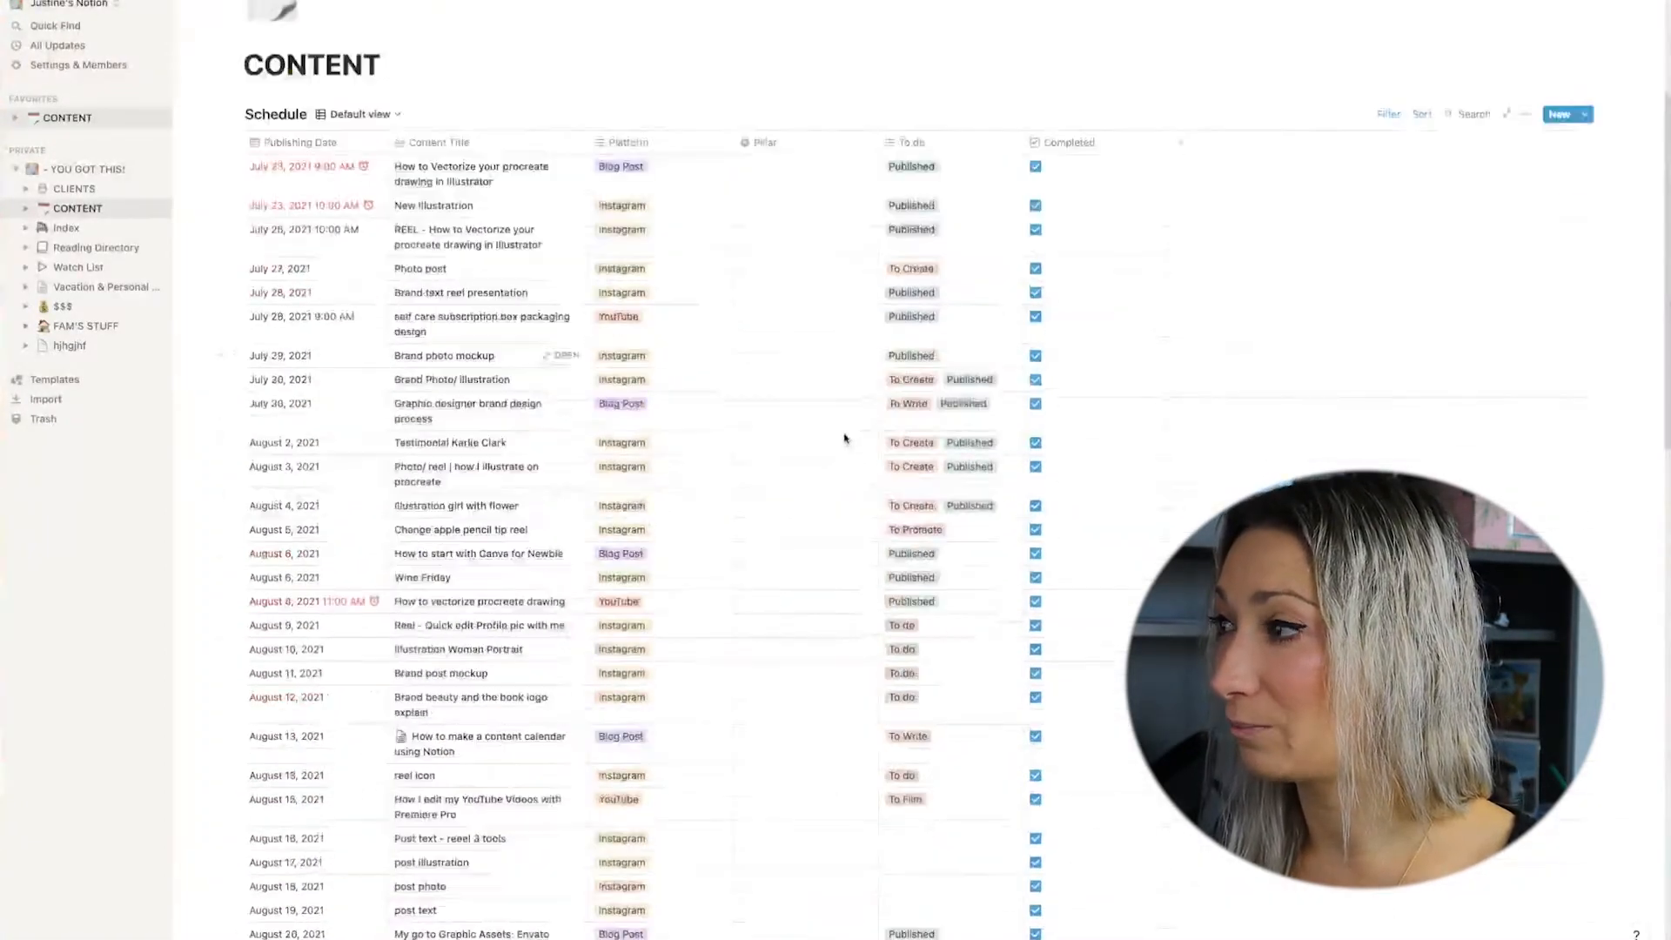
pyautogui.scroll(-2, 423, 266)
pyautogui.scroll(1, 418, 261)
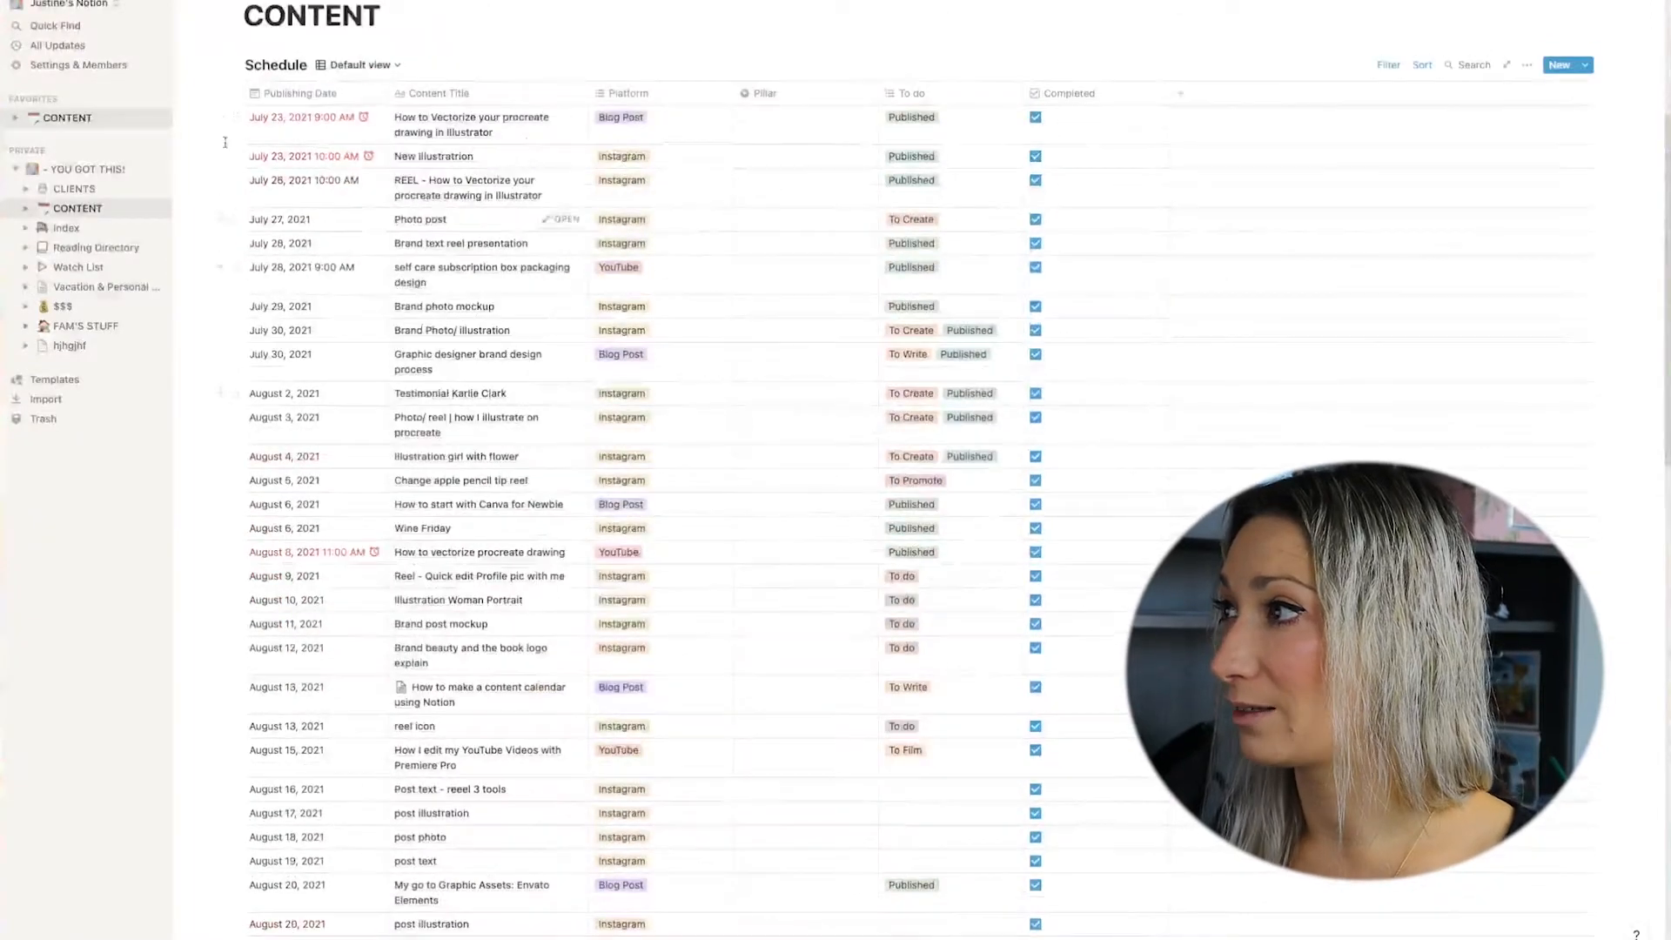
pyautogui.scroll(-5, 609, 296)
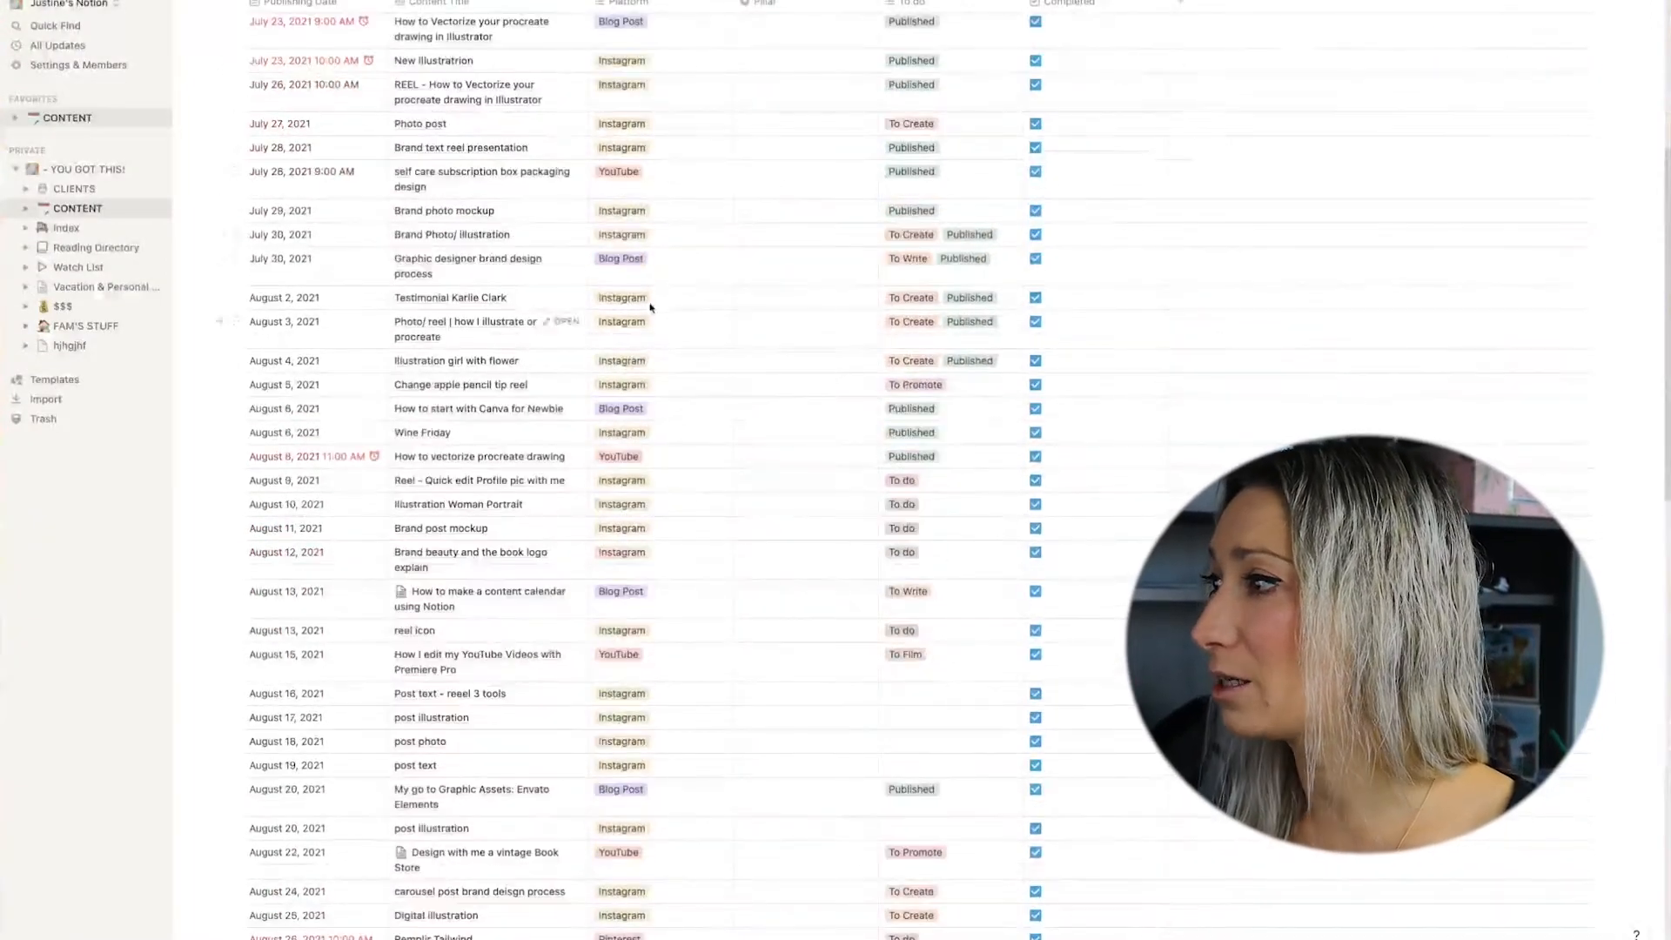
pyautogui.scroll(-10, 588, 294)
pyautogui.scroll(15, 626, 705)
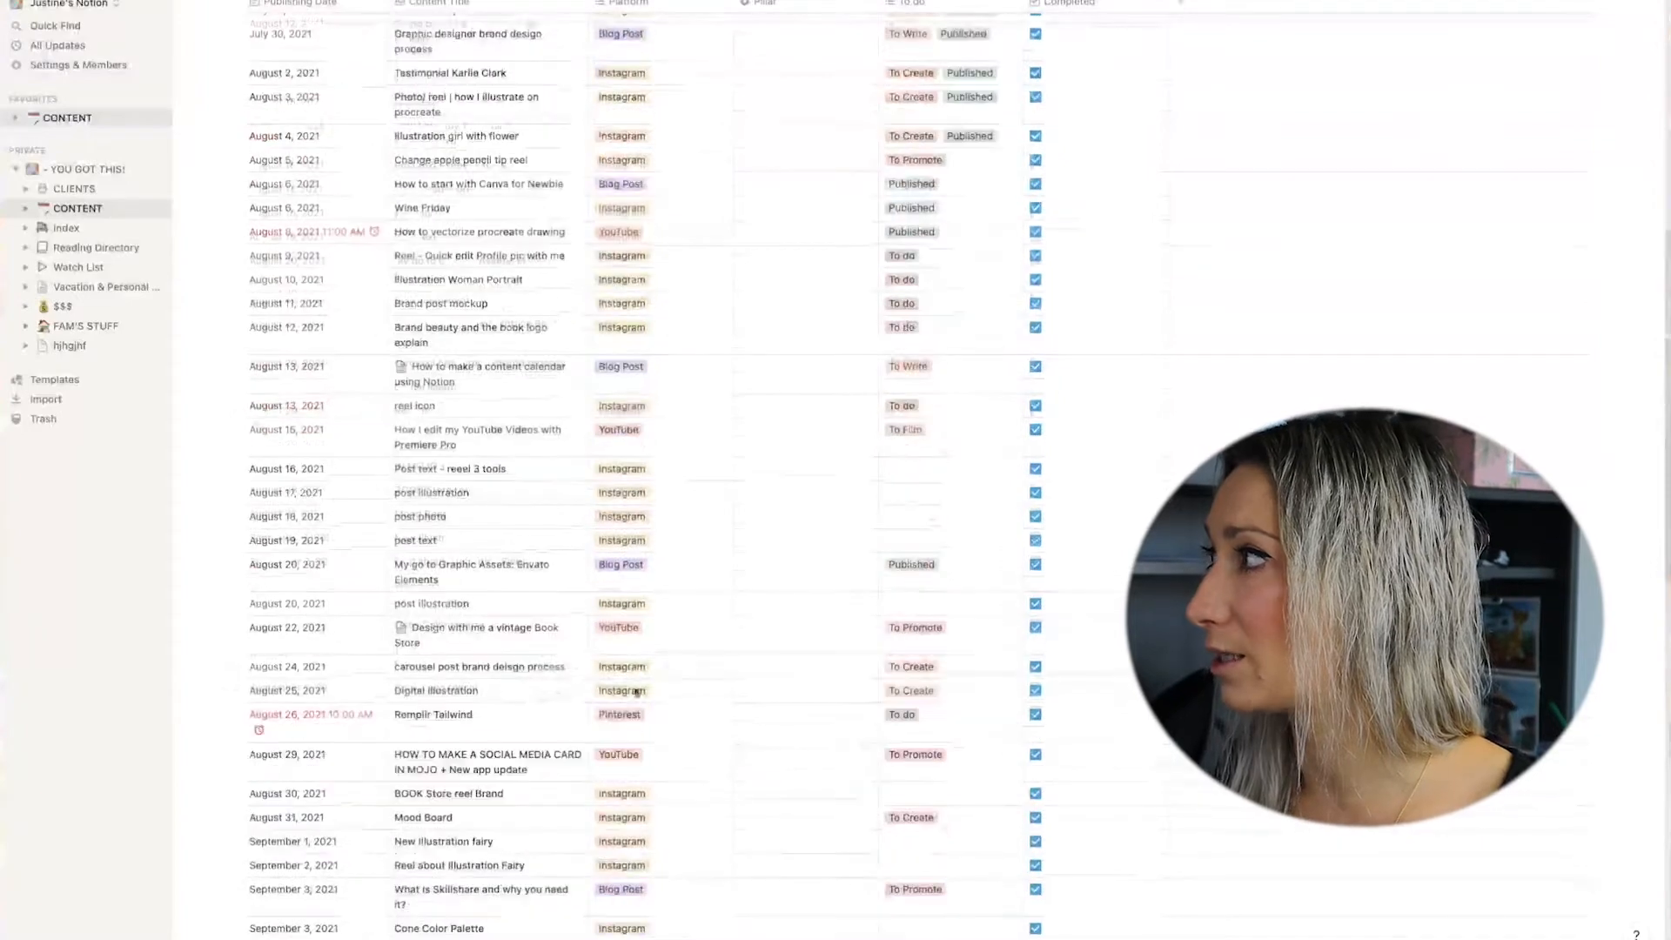
pyautogui.scroll(3, 726, 624)
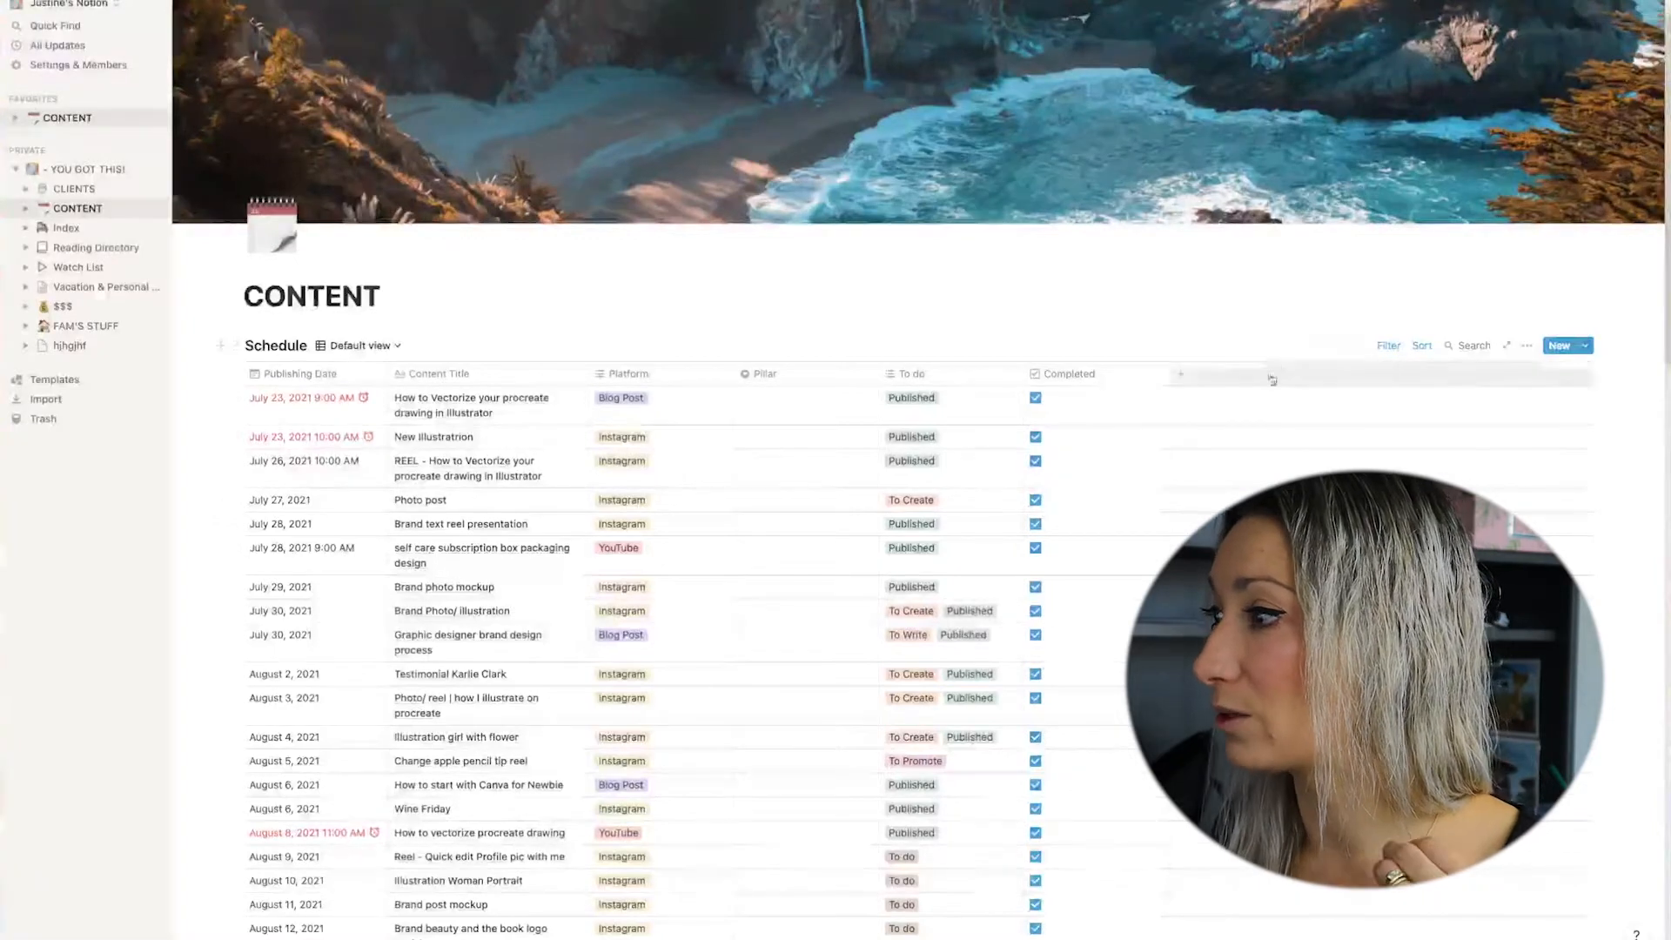
pyautogui.scroll(-2, 974, 576)
pyautogui.scroll(-1, 957, 574)
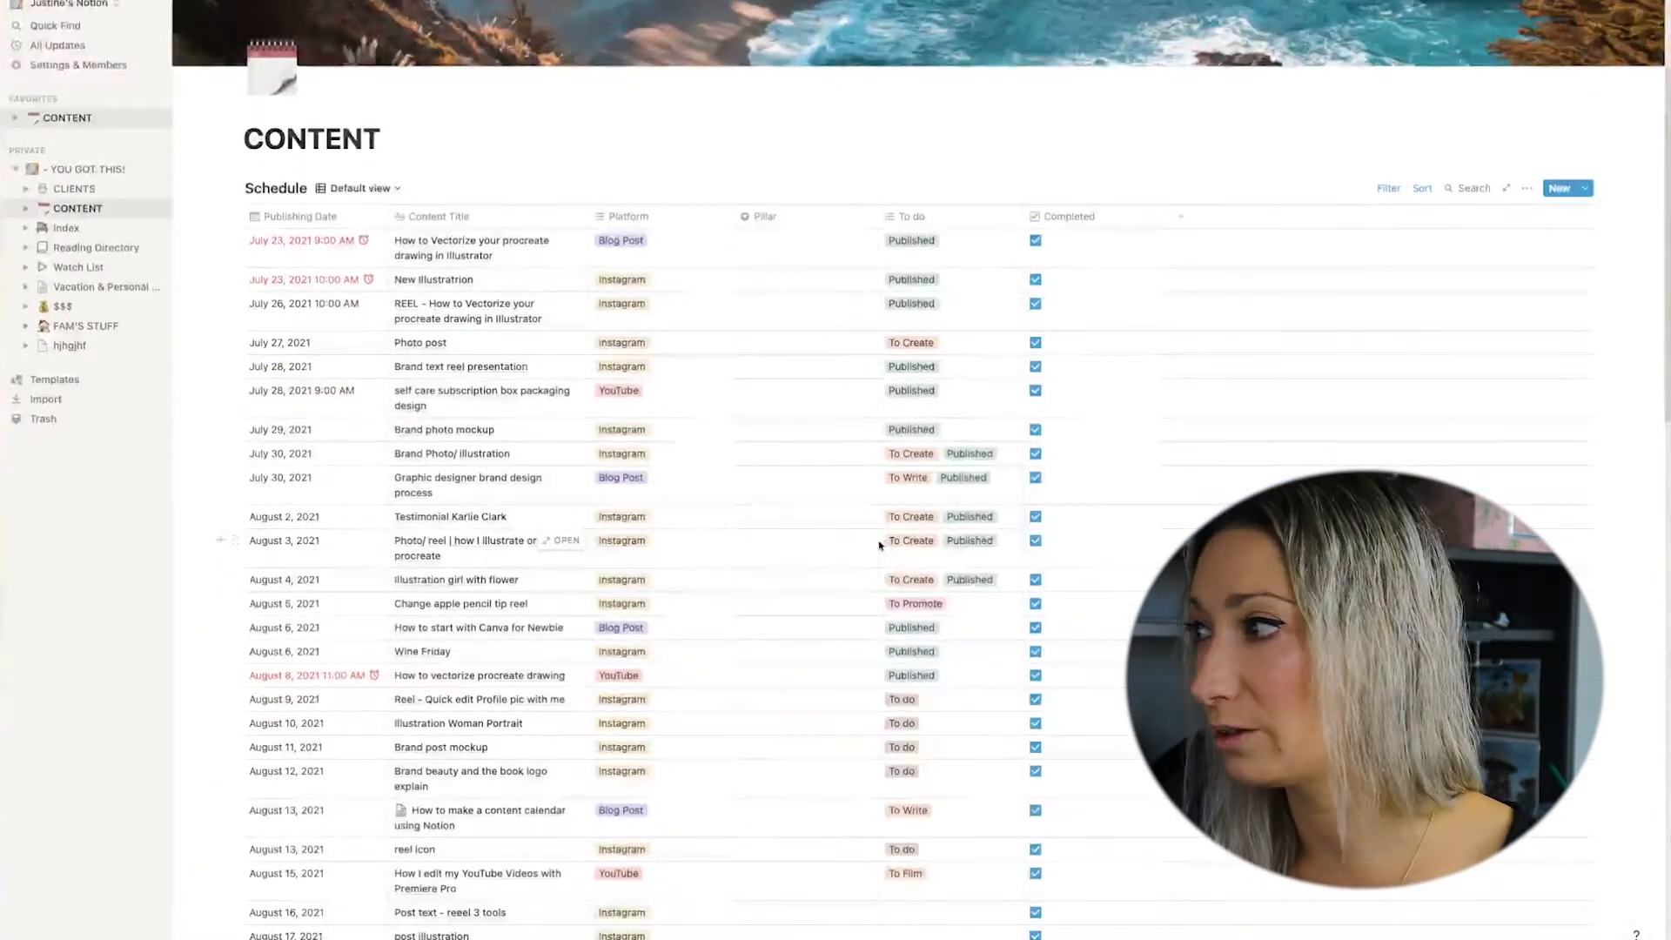
pyautogui.scroll(-5, 489, 594)
pyautogui.scroll(-2, 489, 594)
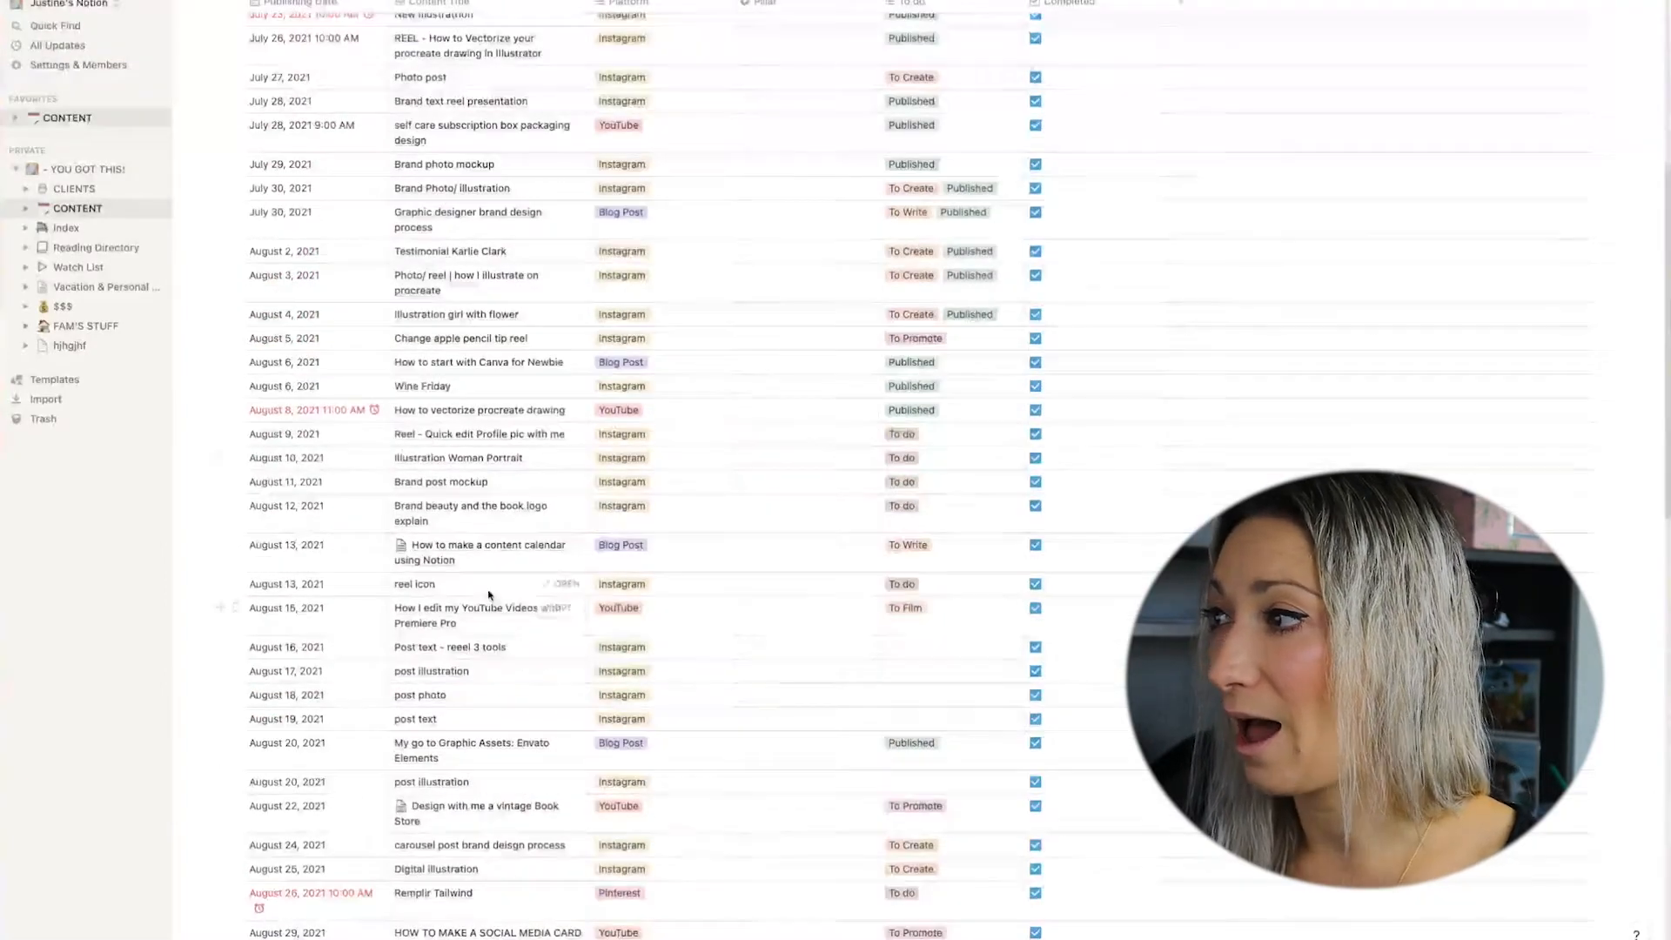
pyautogui.scroll(7, 483, 583)
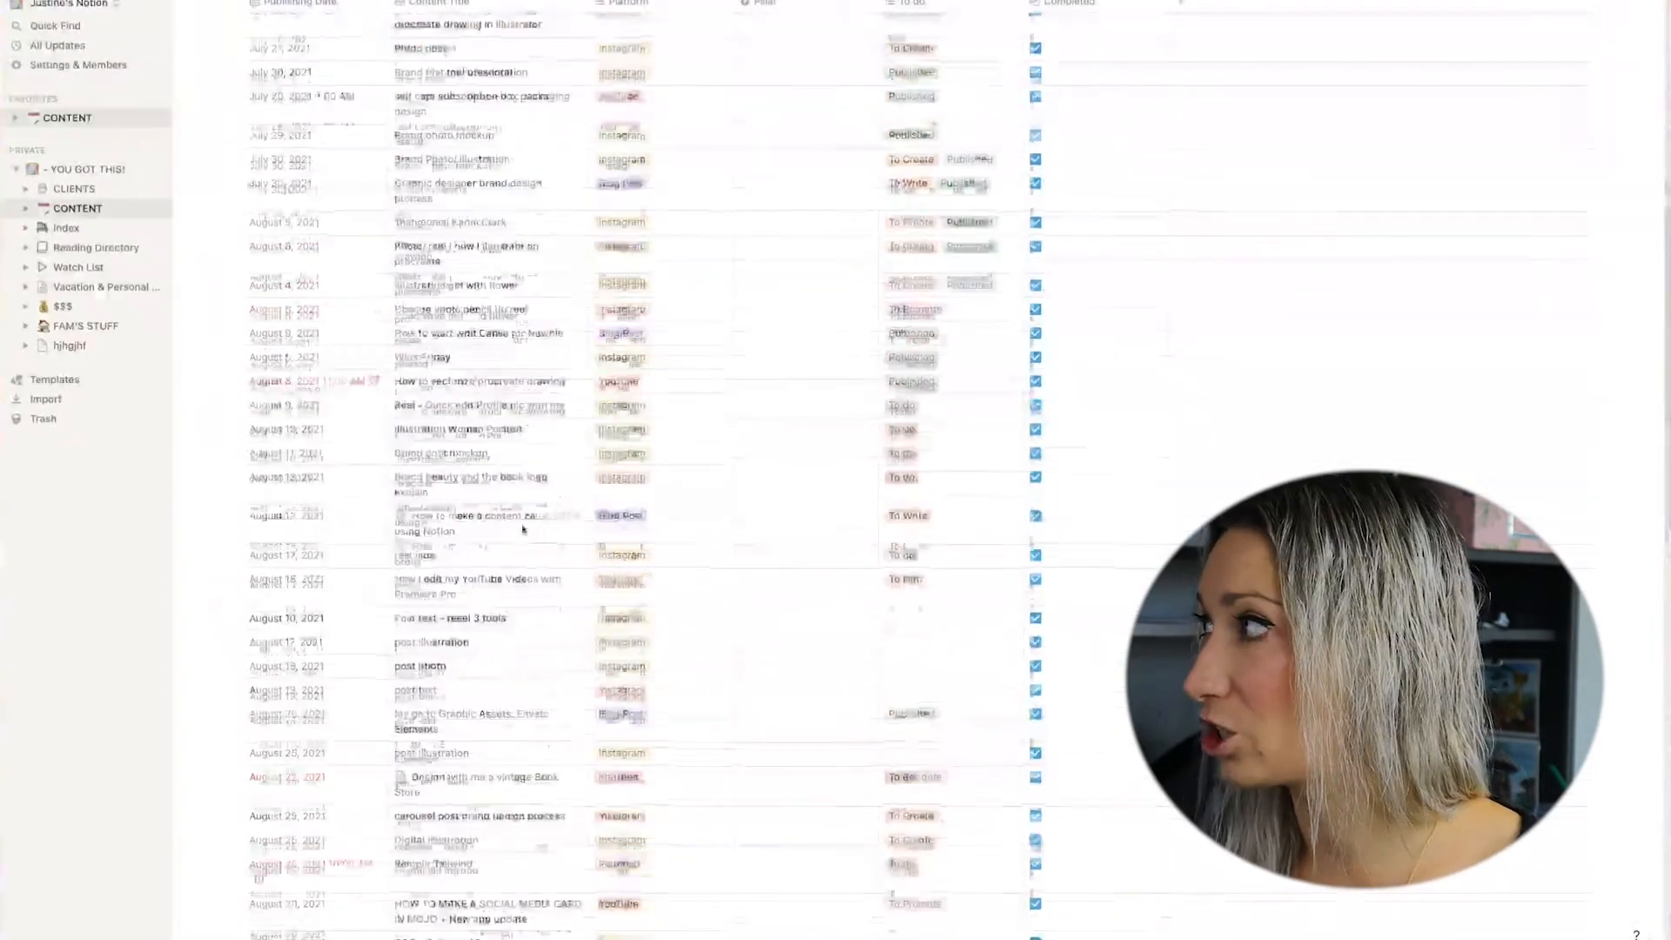
# Change the Schedule's Completed filter to "Is not" checked so only unfinished posts are listed.
pyautogui.click(1389, 190)
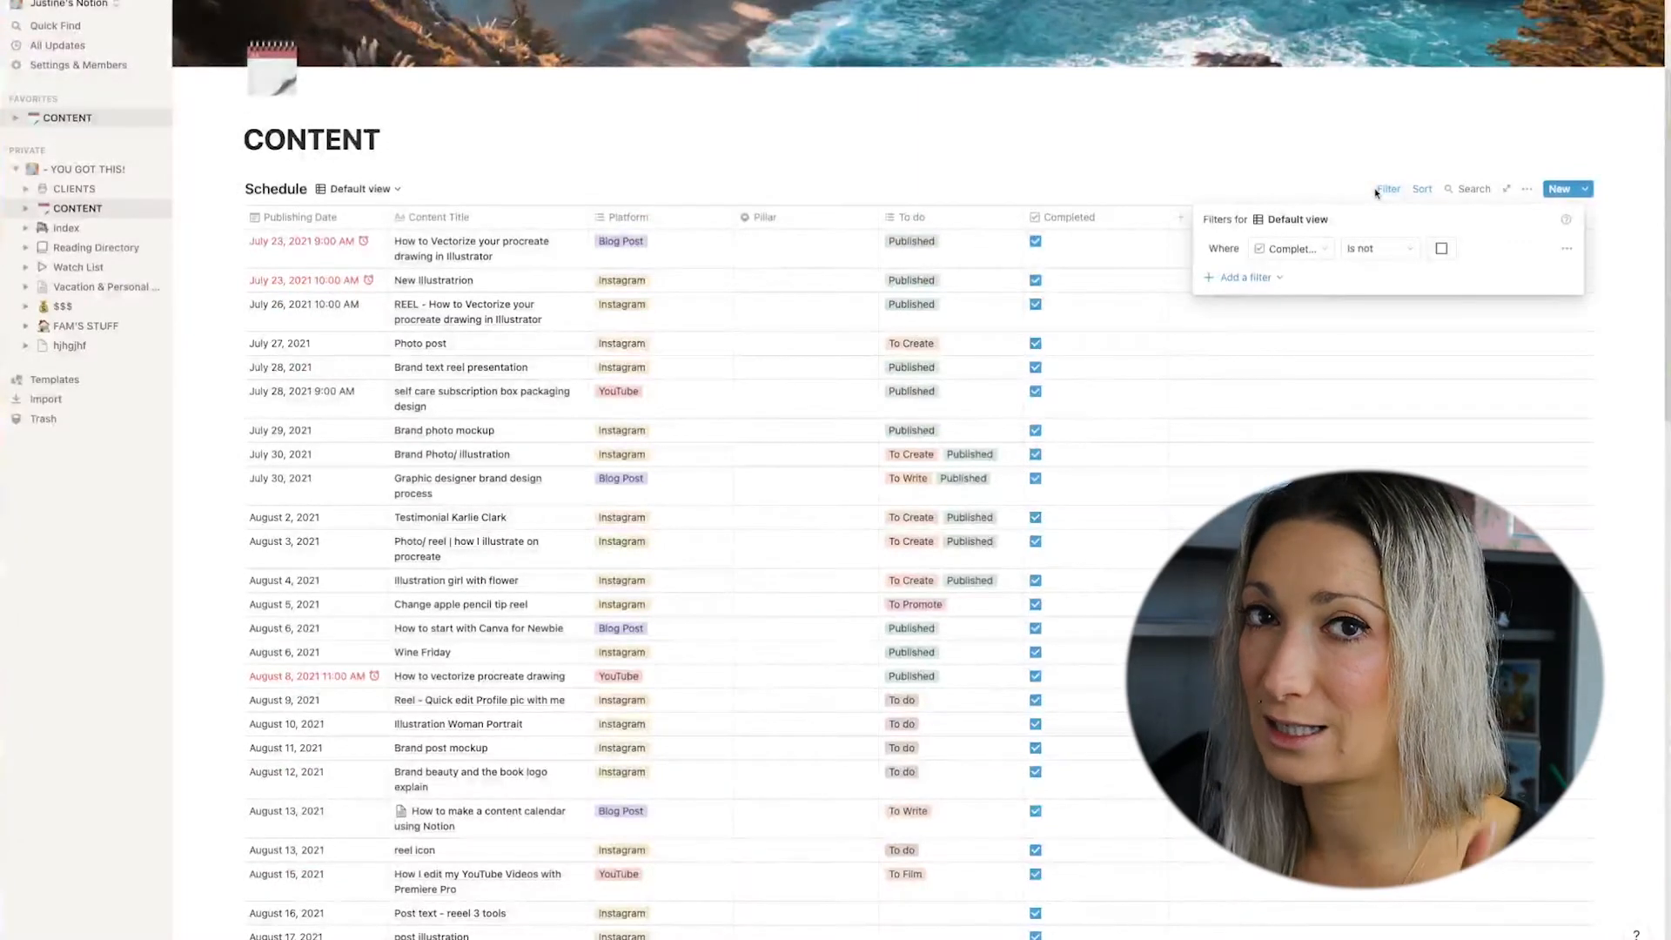
pyautogui.click(1441, 250)
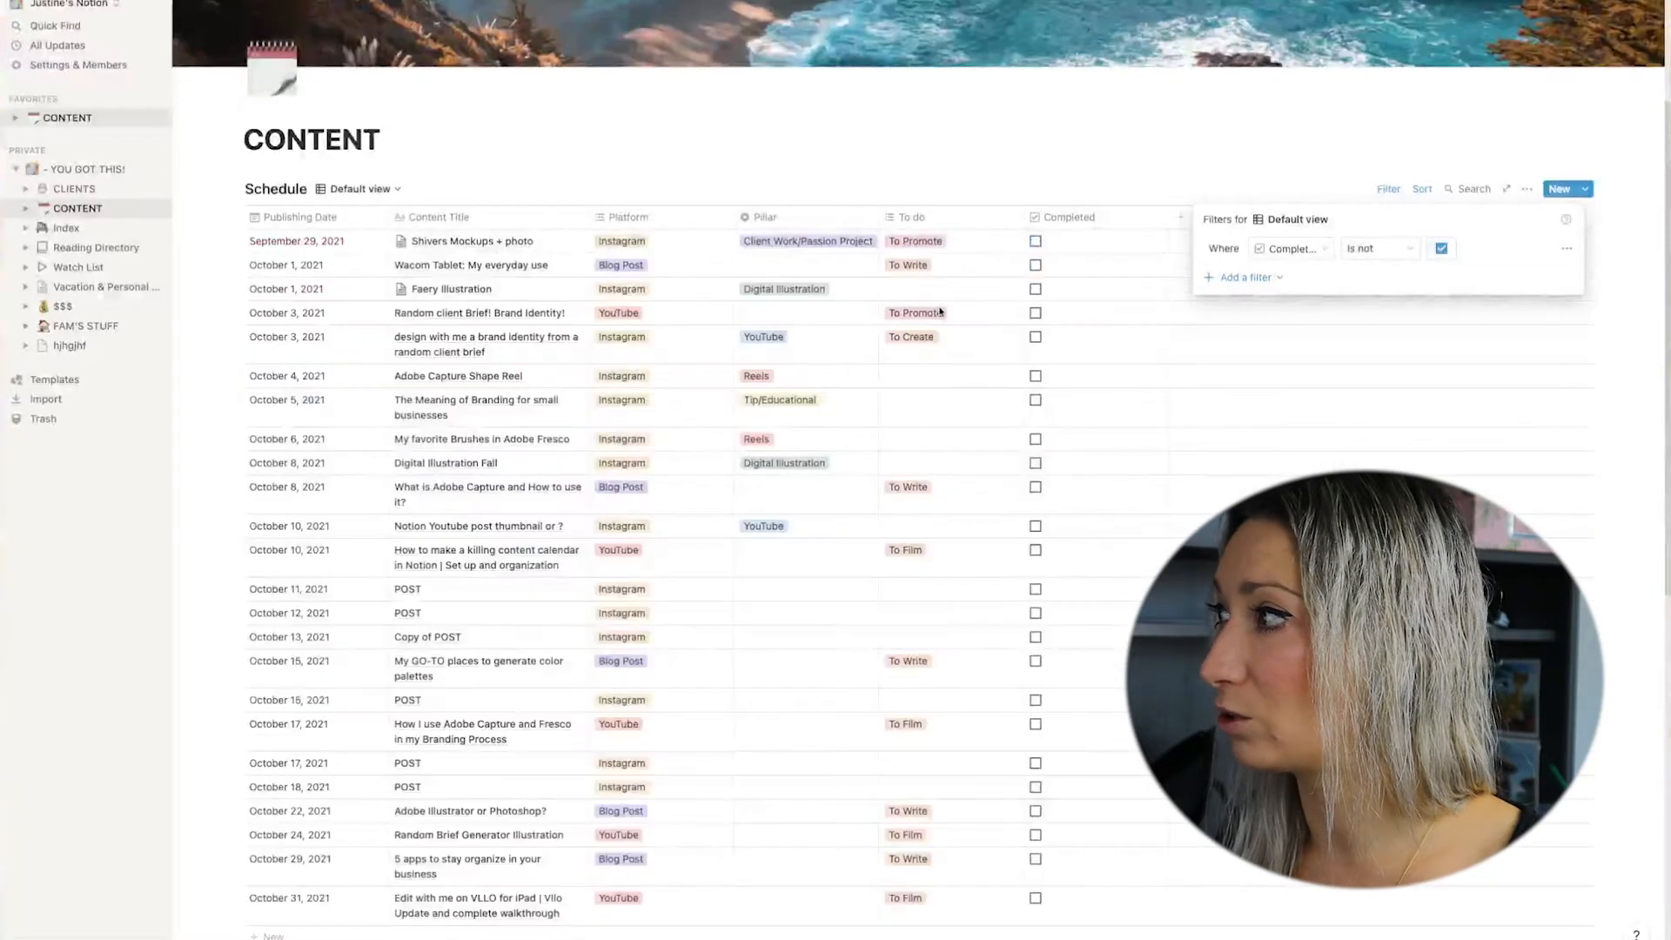
pyautogui.click(621, 321)
# Open the REELS card in the Content Ideas and Pillars gallery to view its checklist of ideas.
pyautogui.scroll(-2, 621, 321)
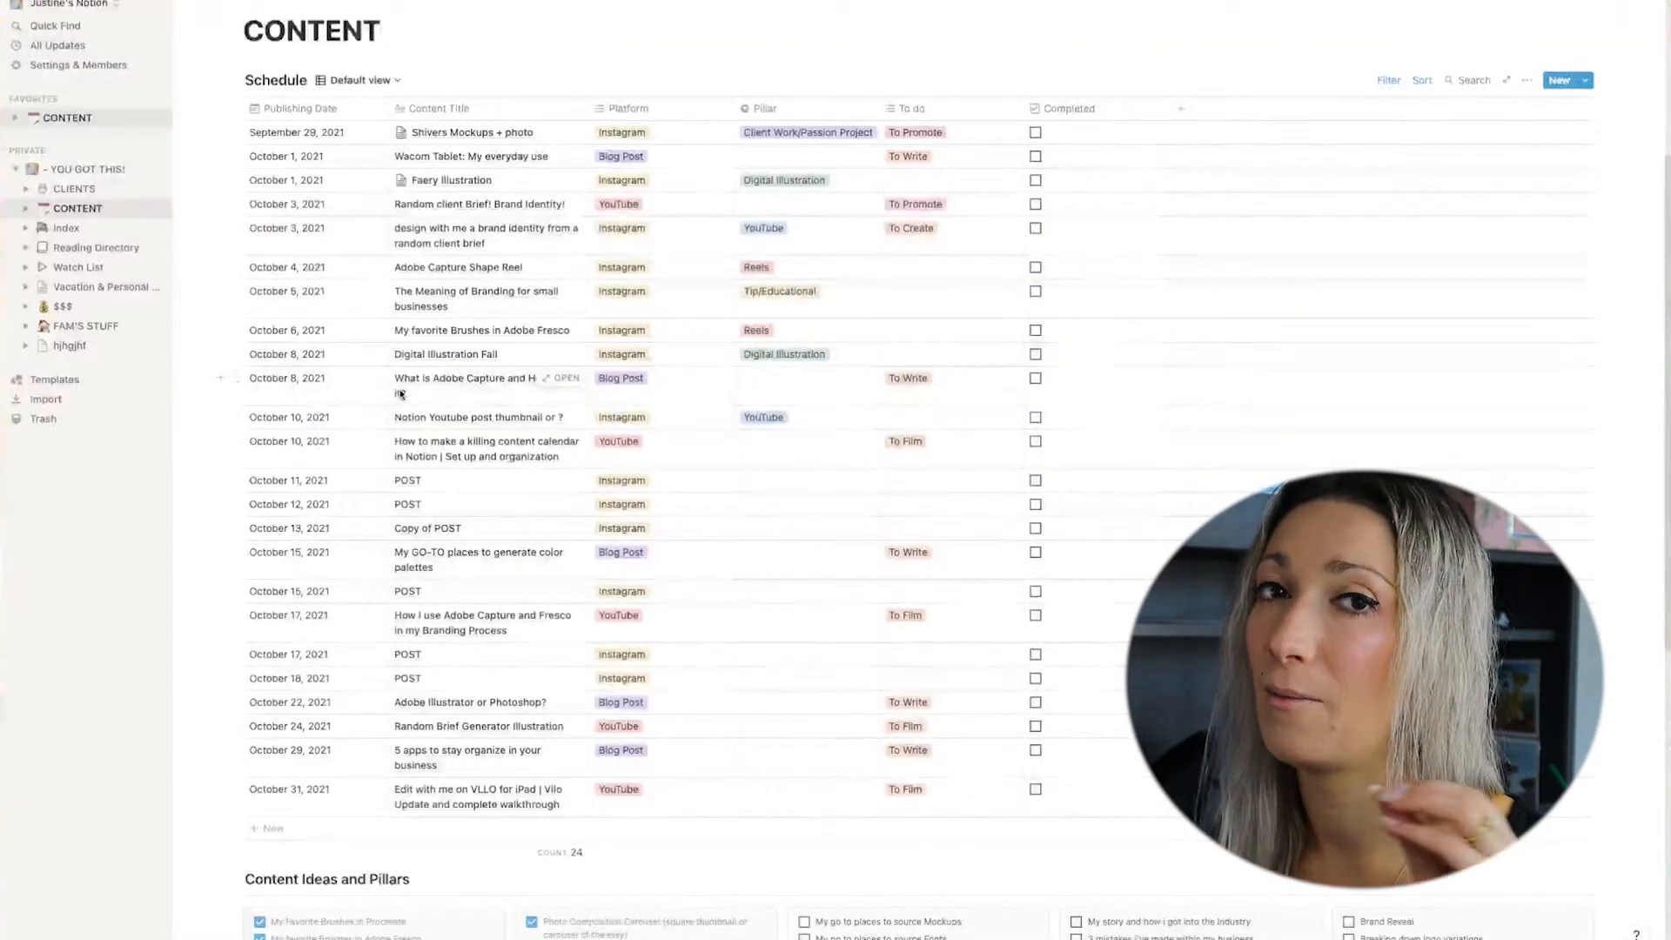
pyautogui.scroll(-4, 406, 492)
pyautogui.scroll(-3, 407, 492)
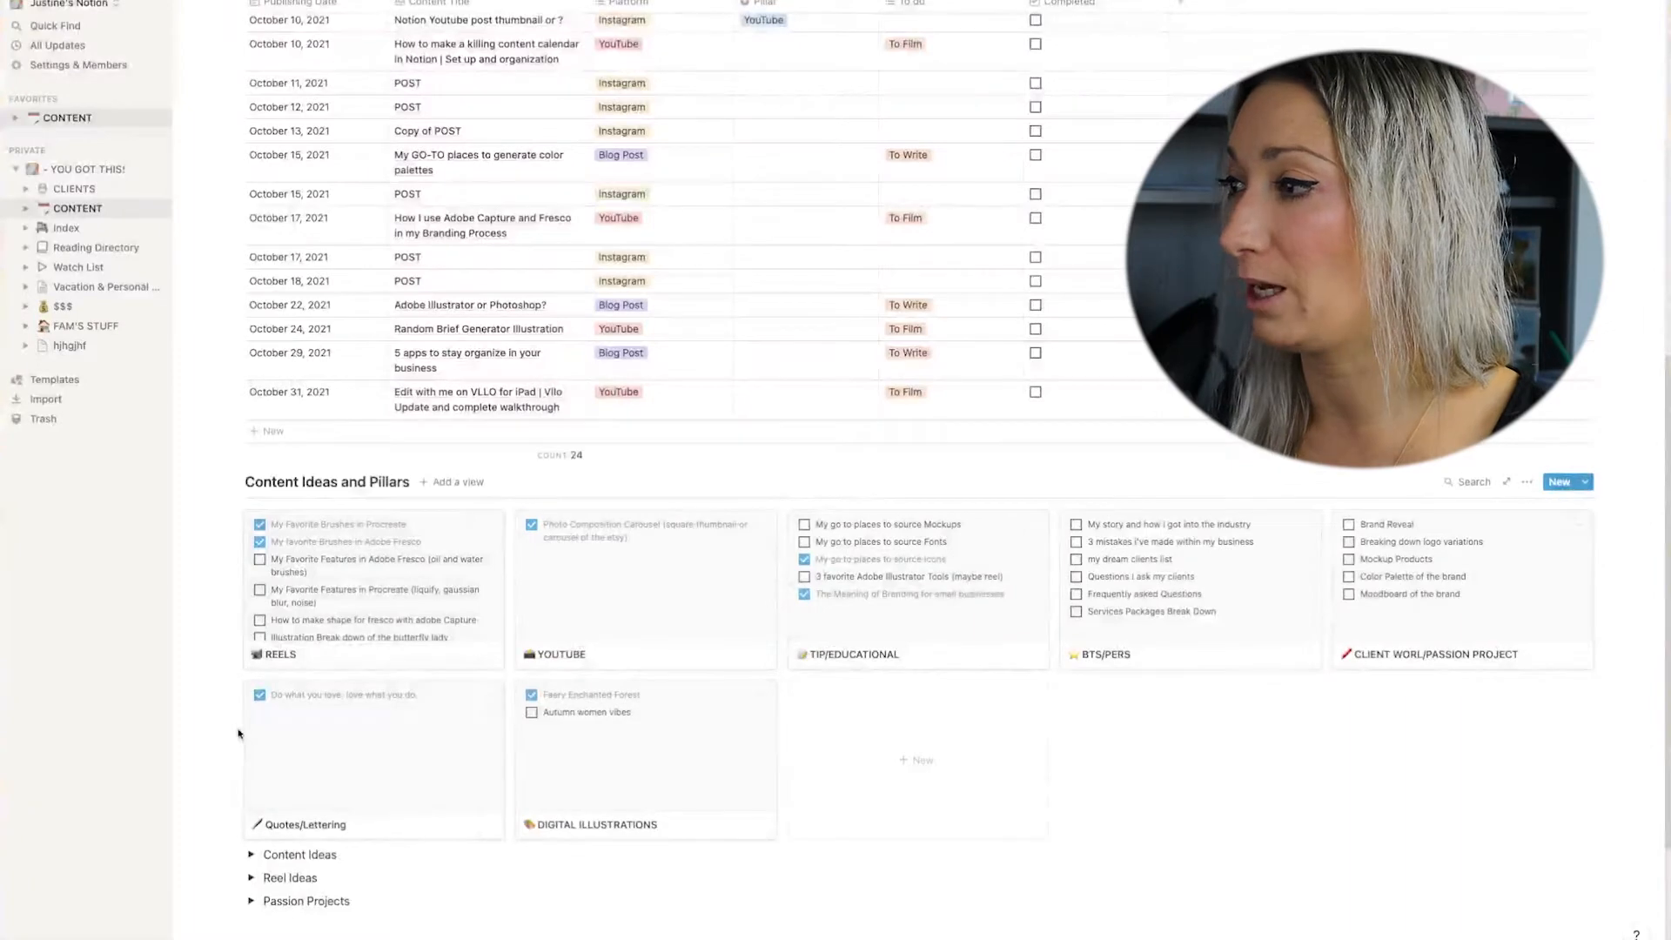
pyautogui.click(374, 562)
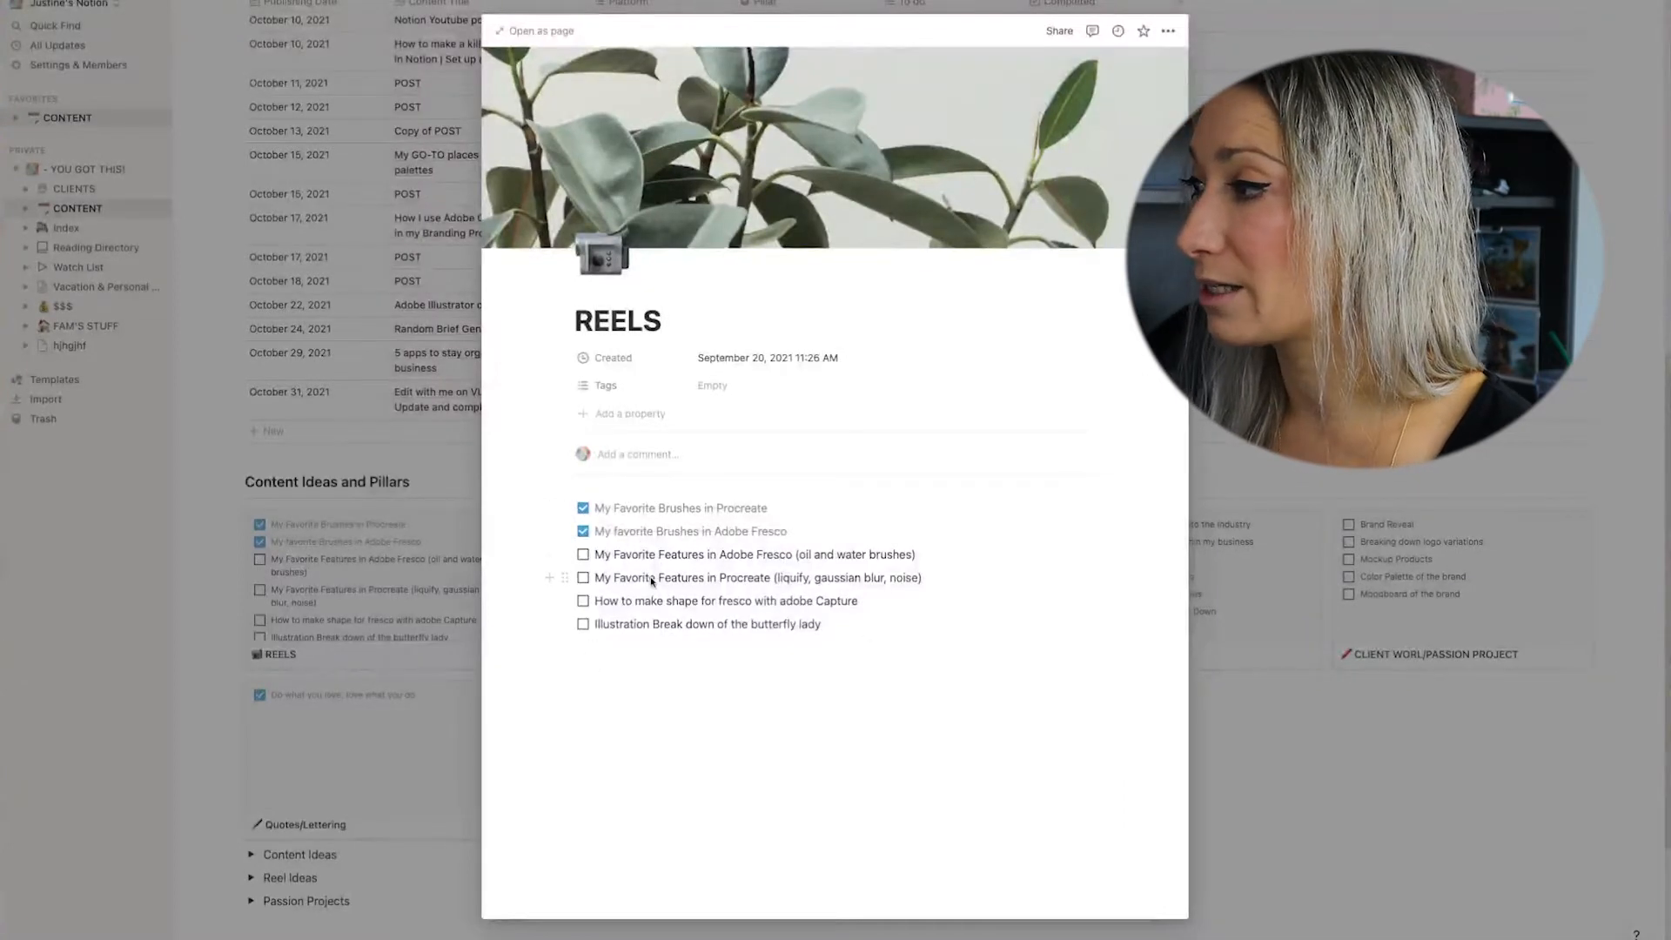
# Look through the block types available below the REELS checklist, from basic blocks to inline databases, and close the card without adding one.
pyautogui.click(857, 632)
pyautogui.press('Return')
pyautogui.press('BackSpace')
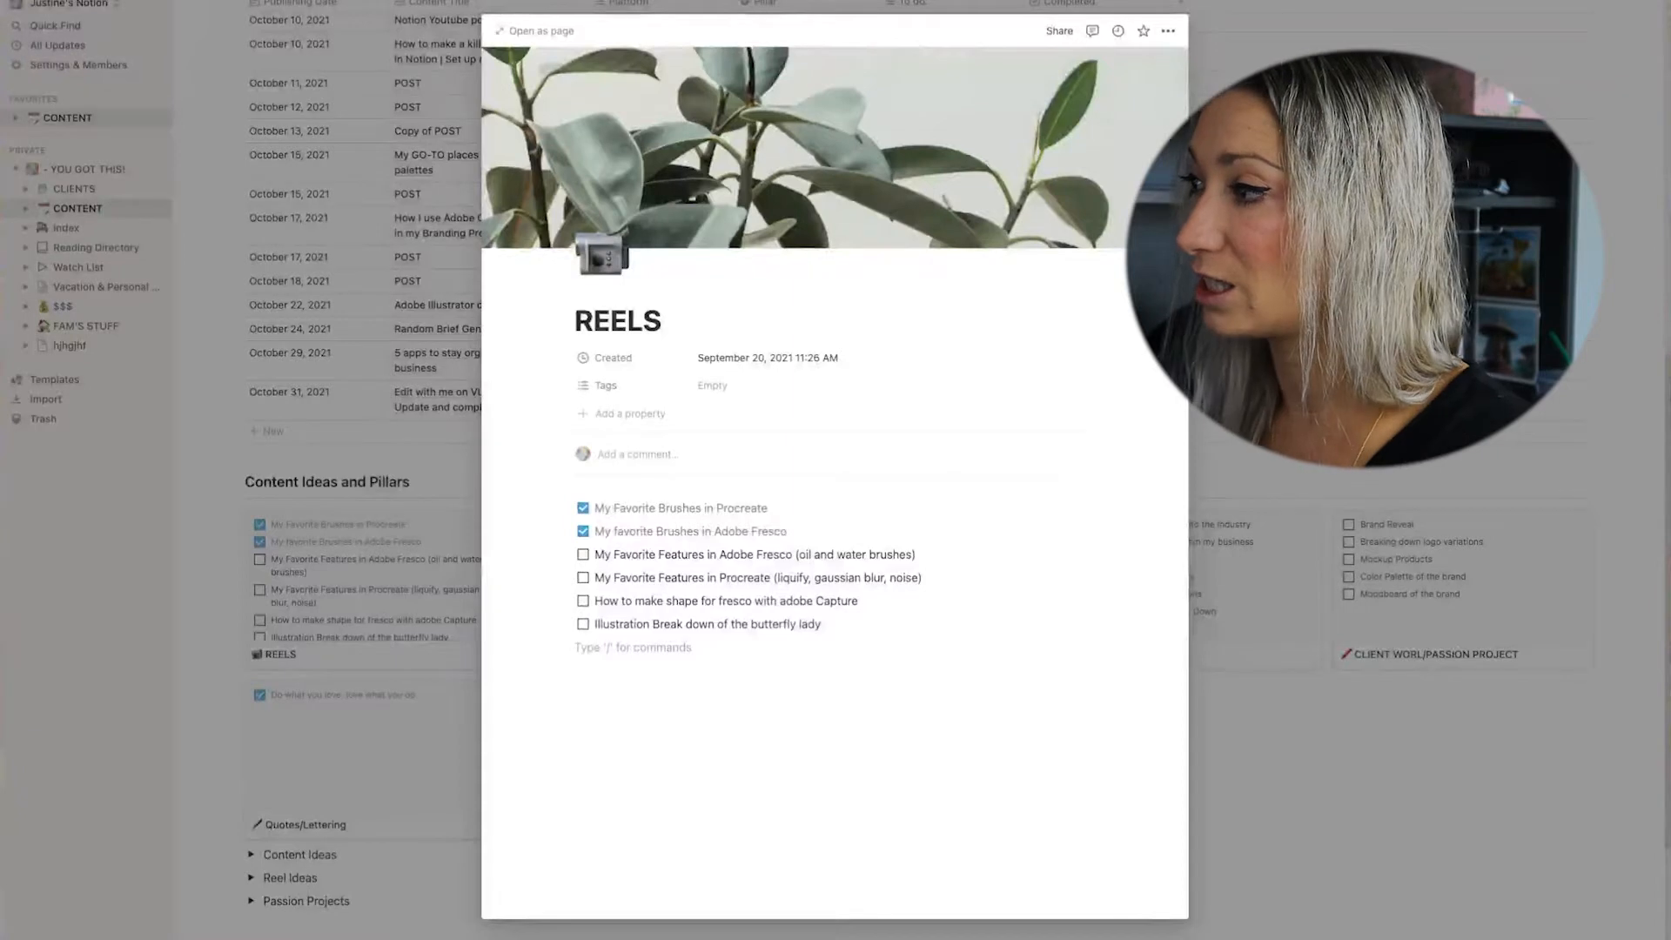
pyautogui.write('/')
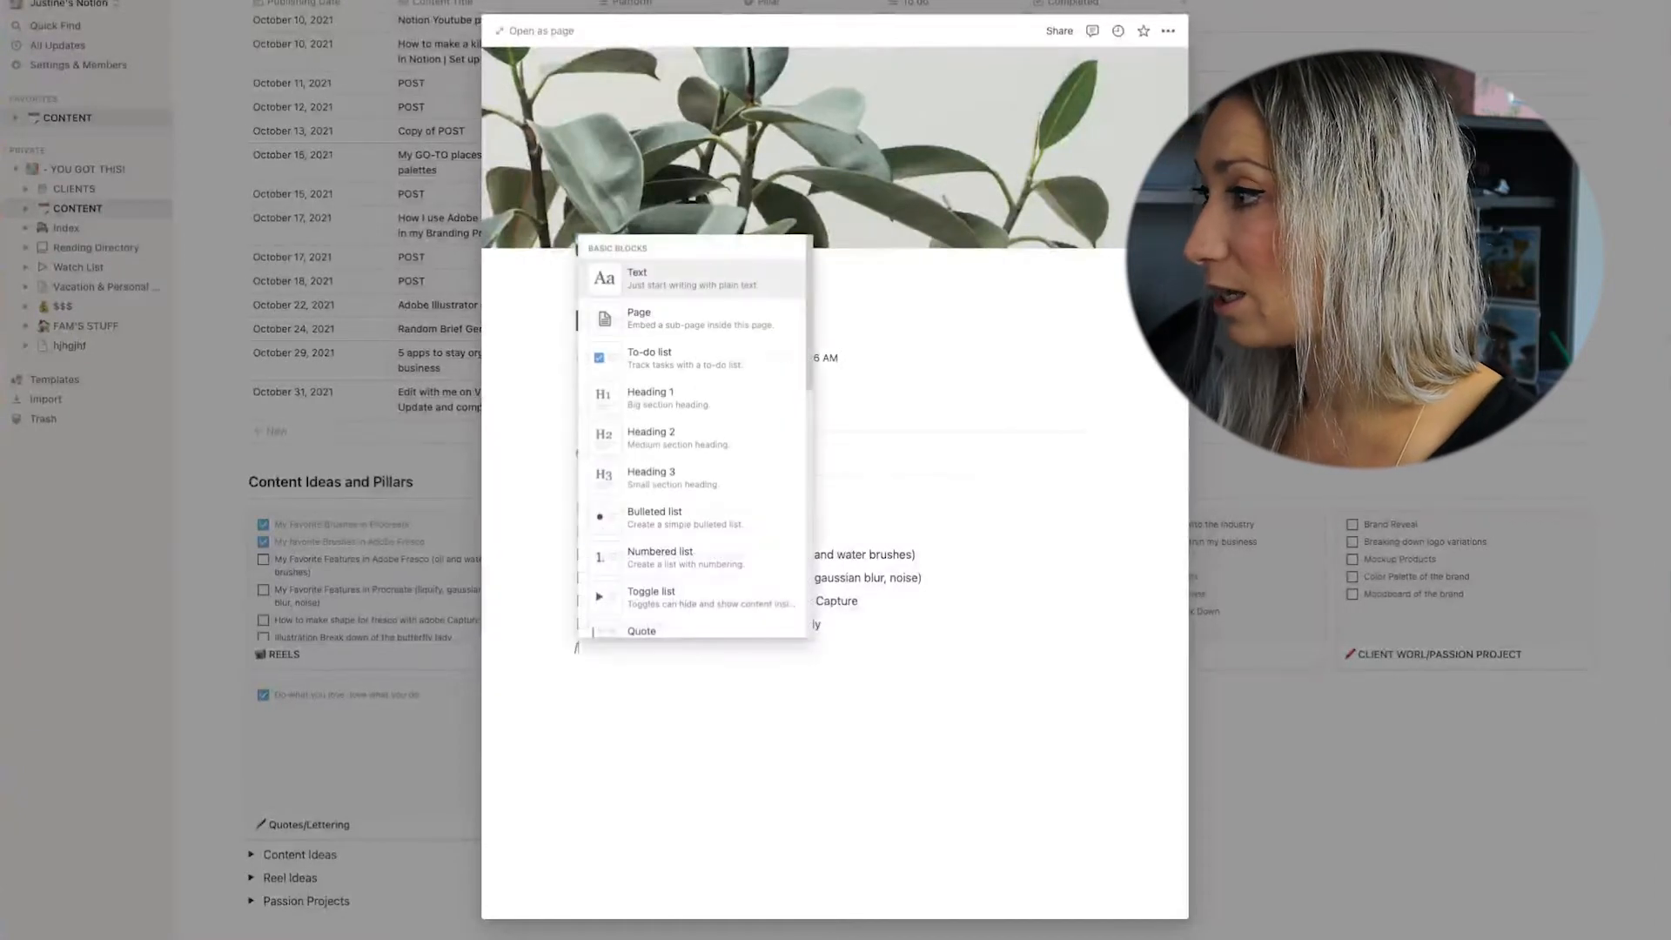
pyautogui.scroll(-5, 725, 548)
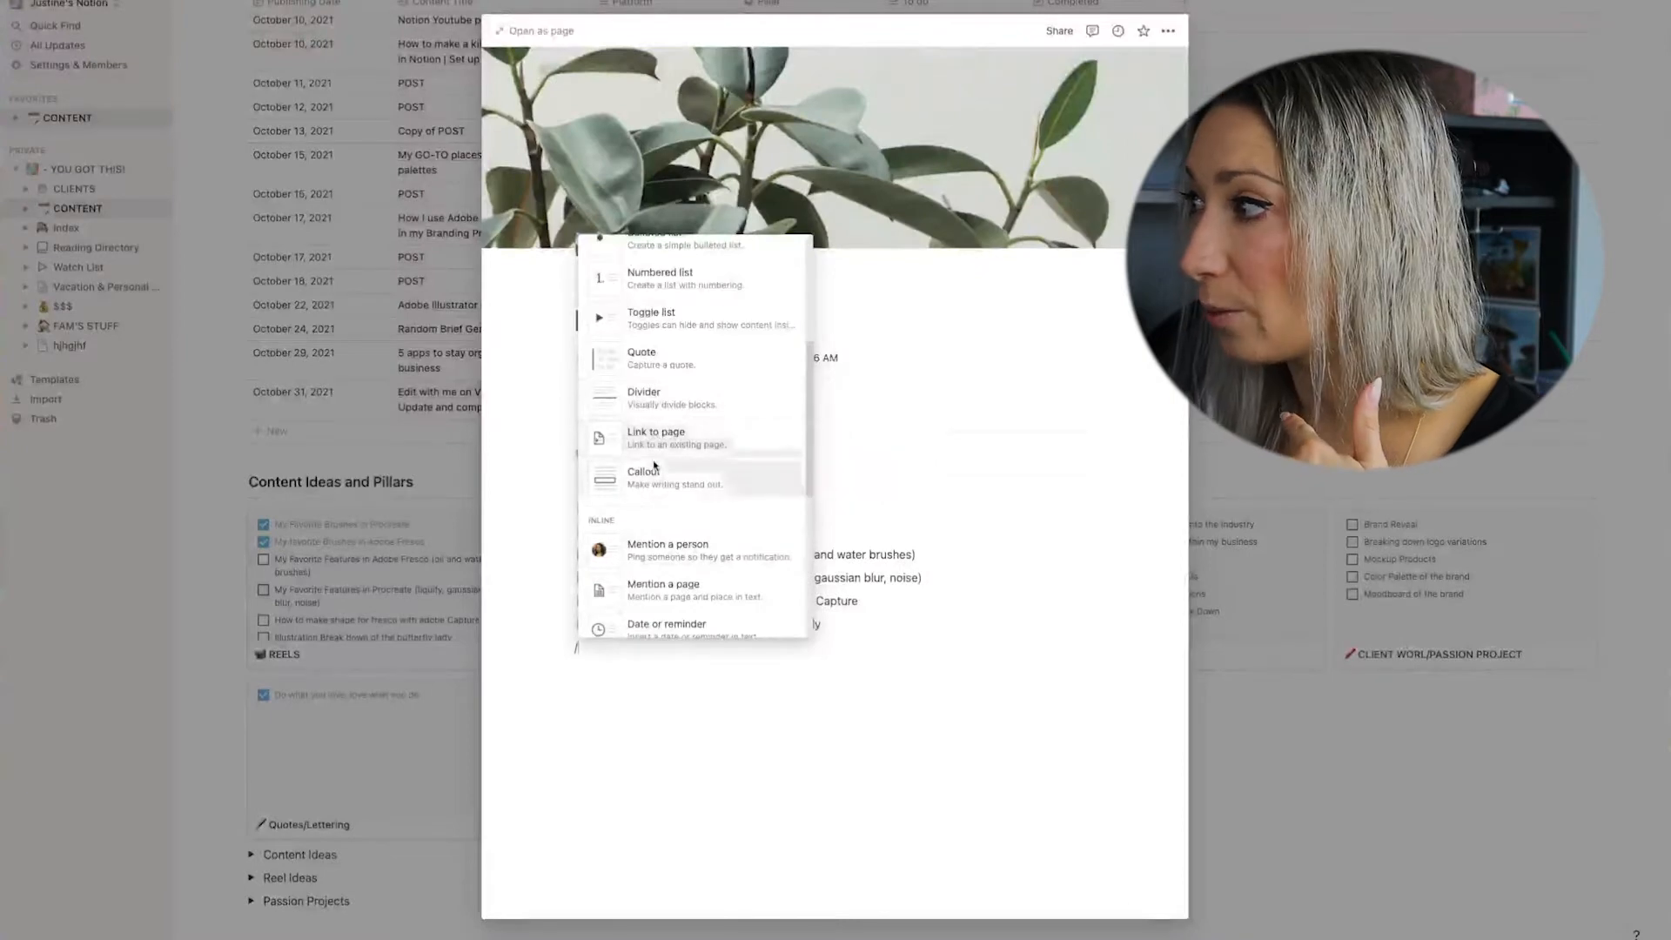
pyautogui.scroll(-3, 651, 474)
pyautogui.scroll(-2, 651, 487)
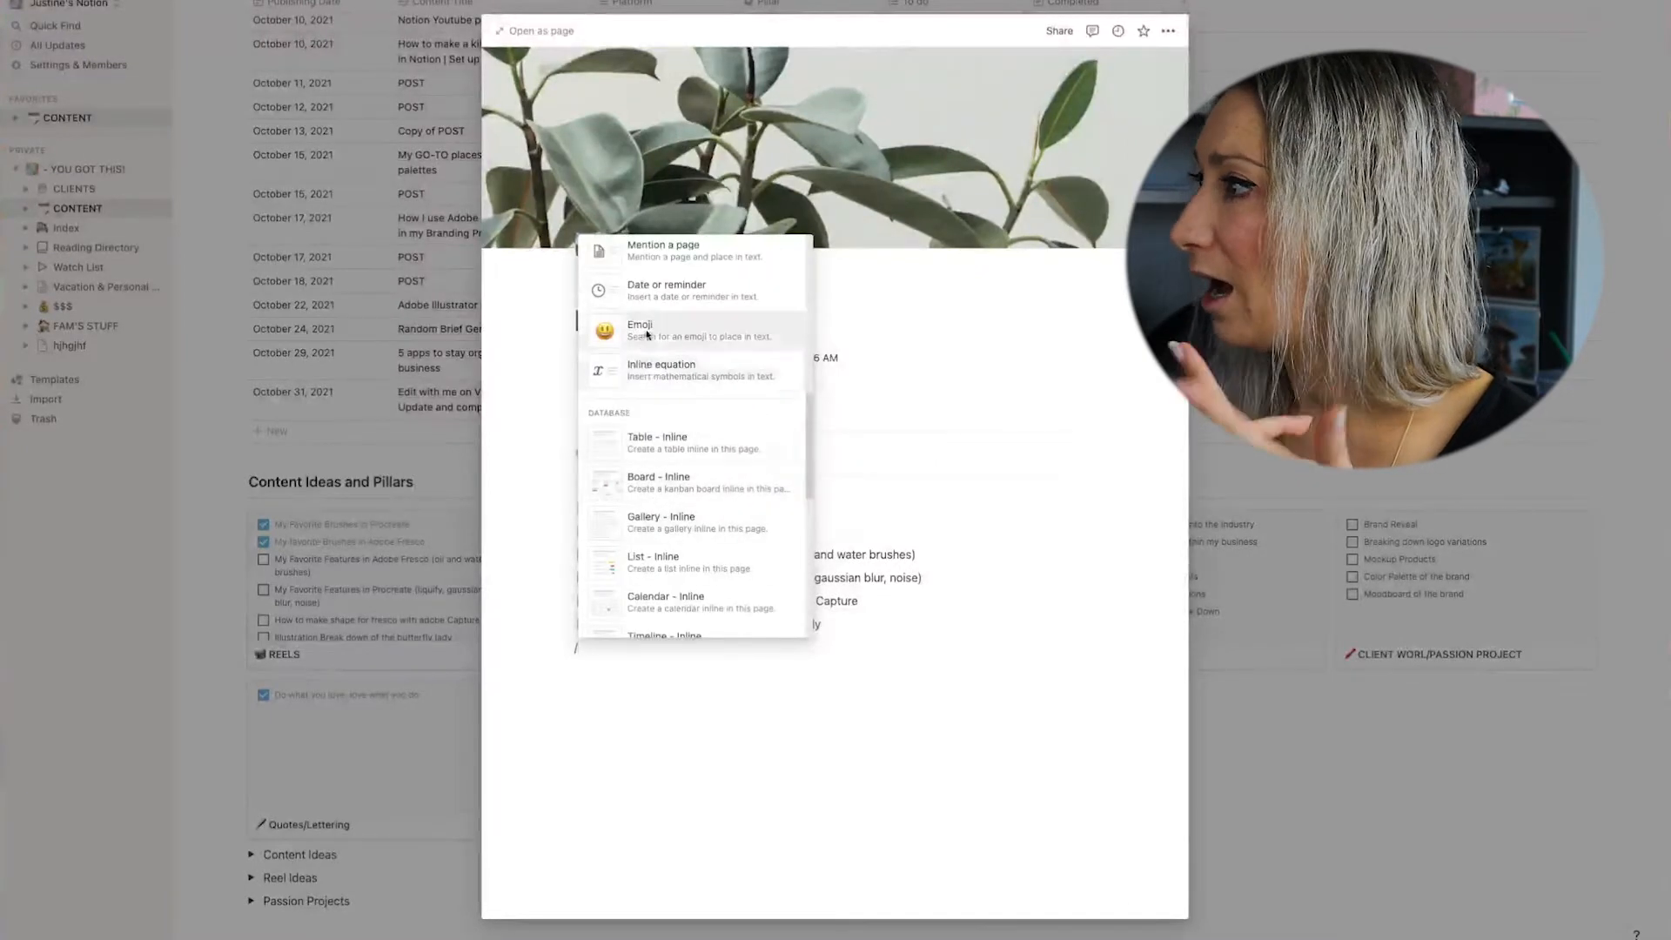
pyautogui.scroll(-1, 648, 529)
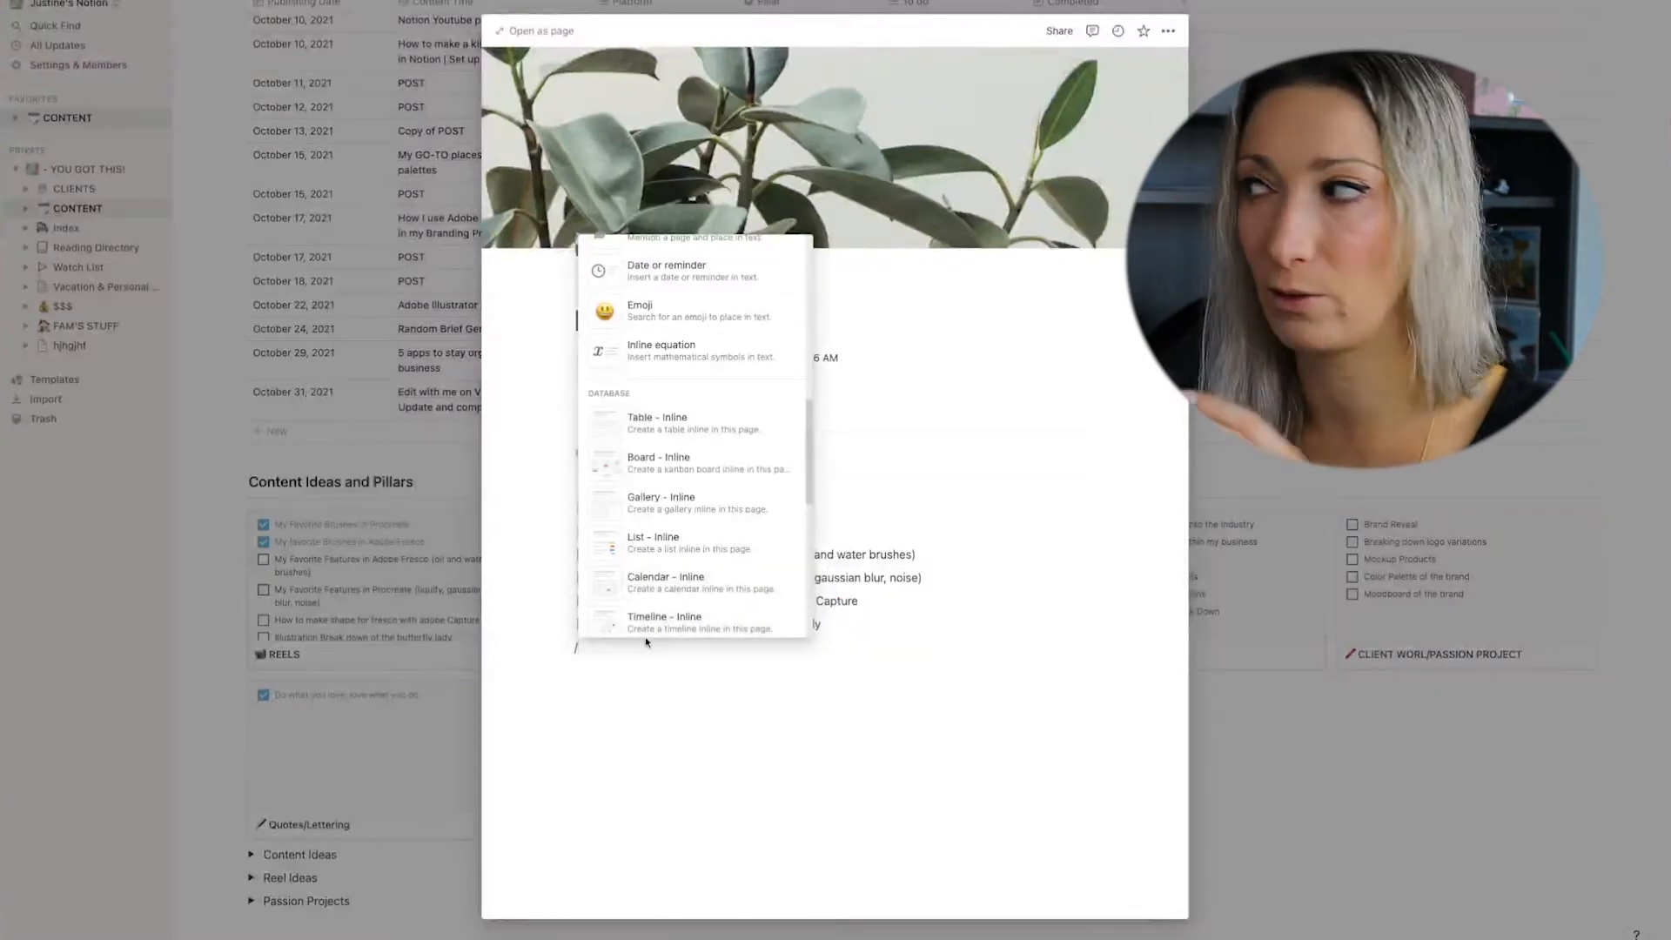
pyautogui.press('BackSpace')
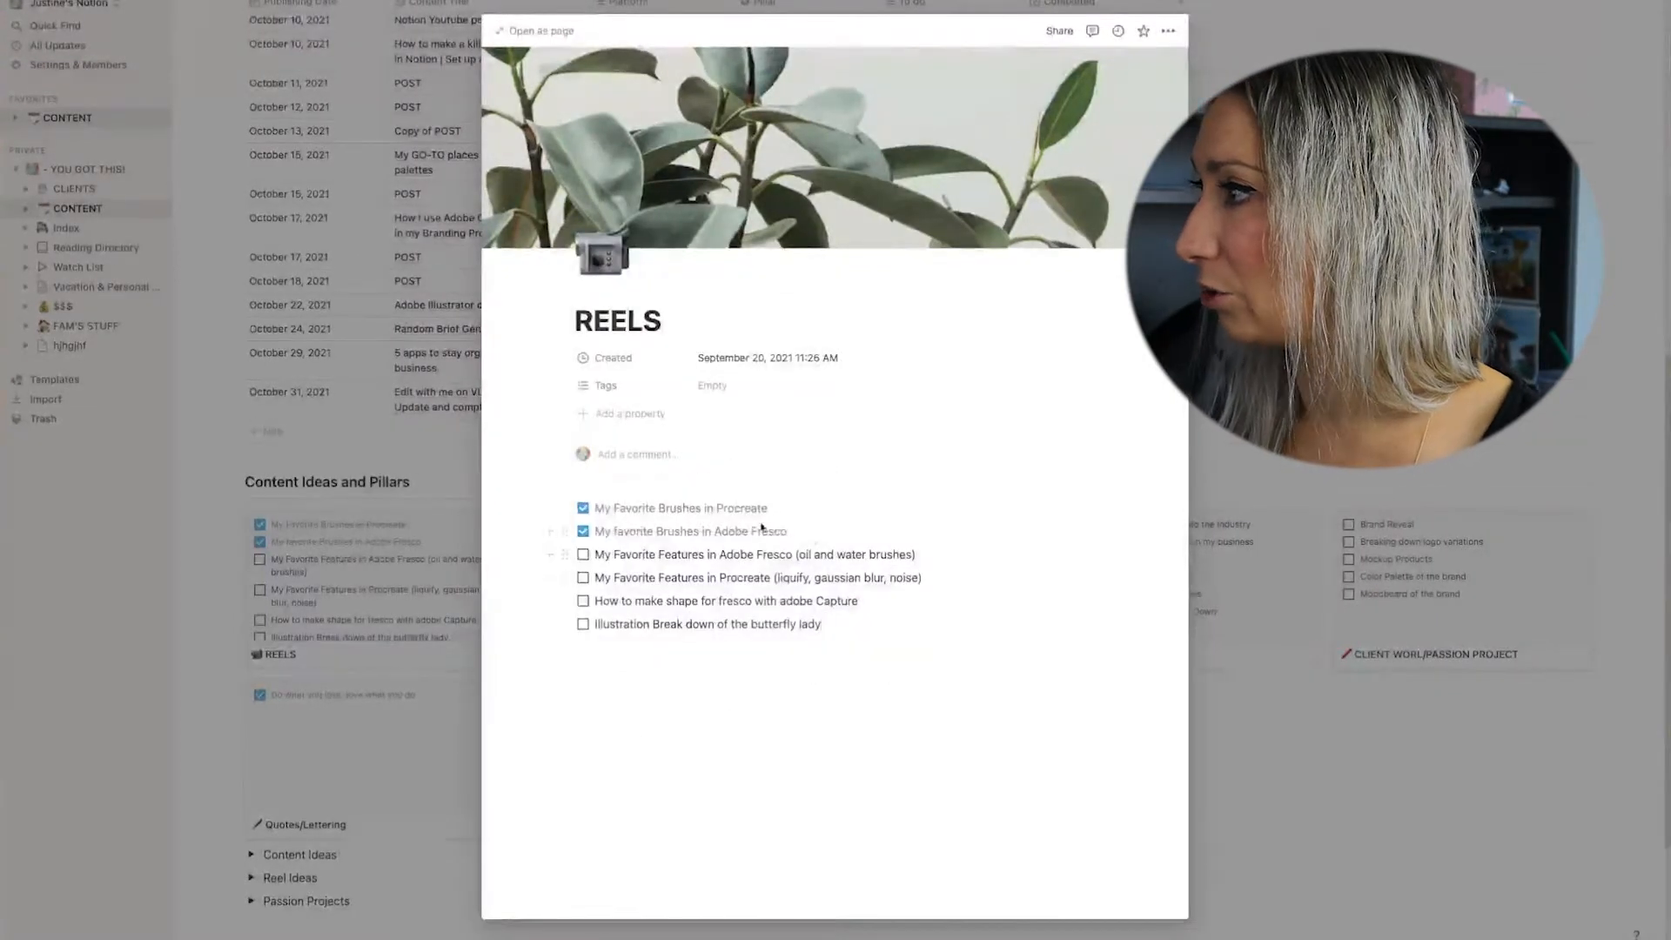
pyautogui.click(1395, 723)
pyautogui.click(305, 661)
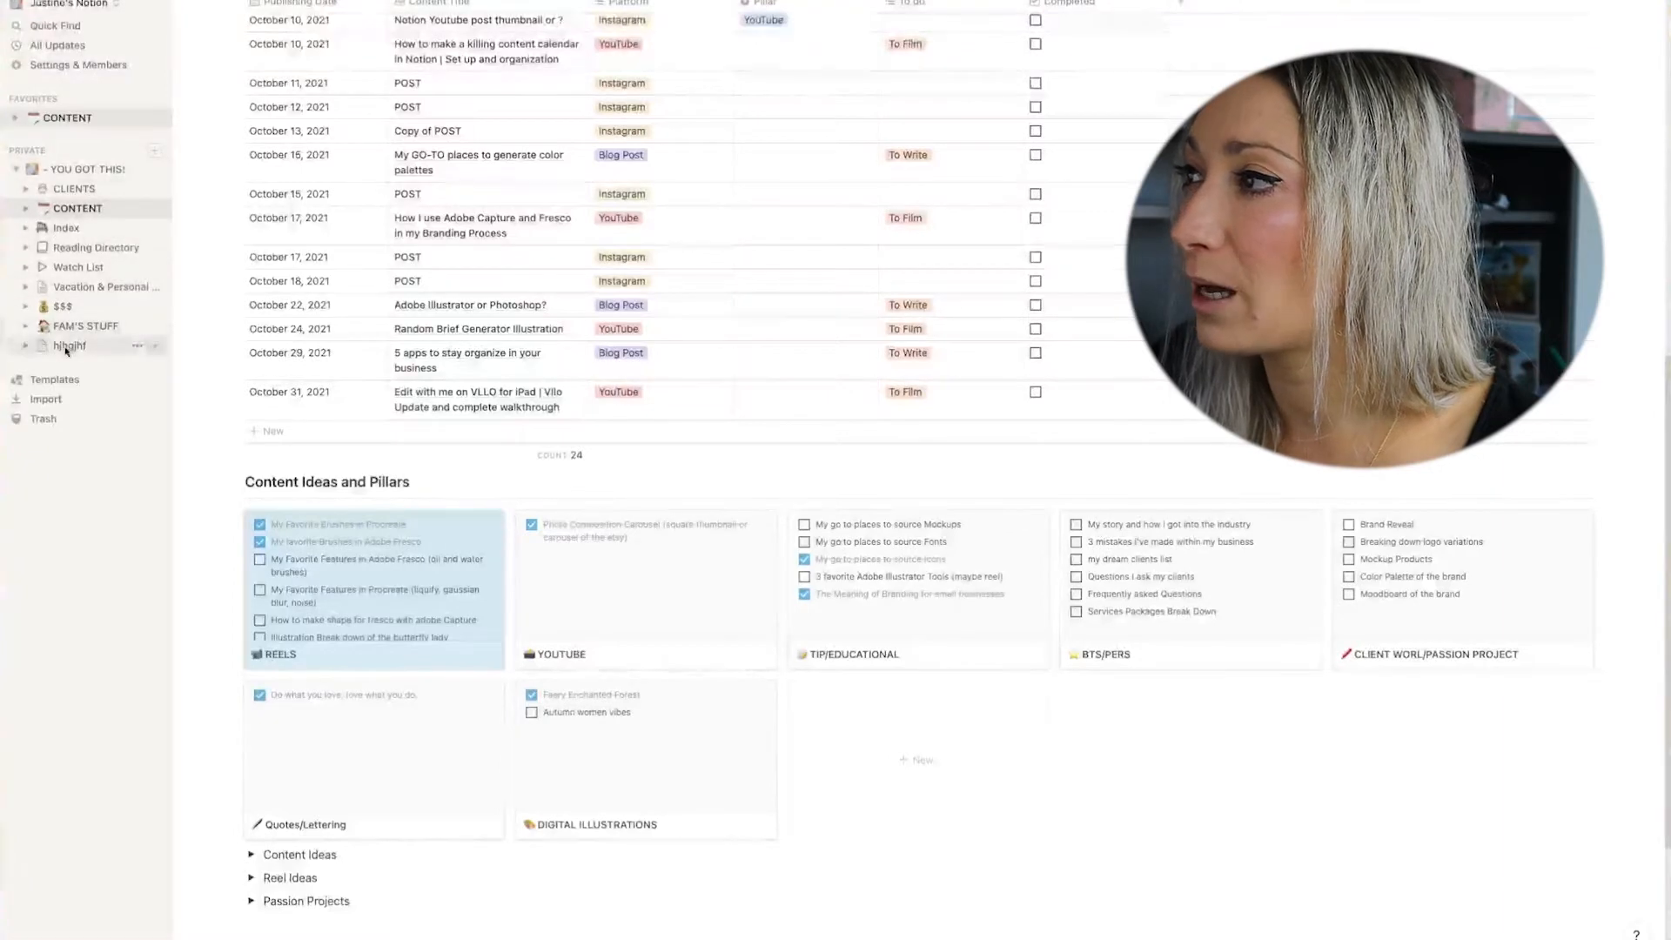
# Create an empty page titled "Copy content" inside the "- YOU GOT THIS!" page.
pyautogui.click(152, 170)
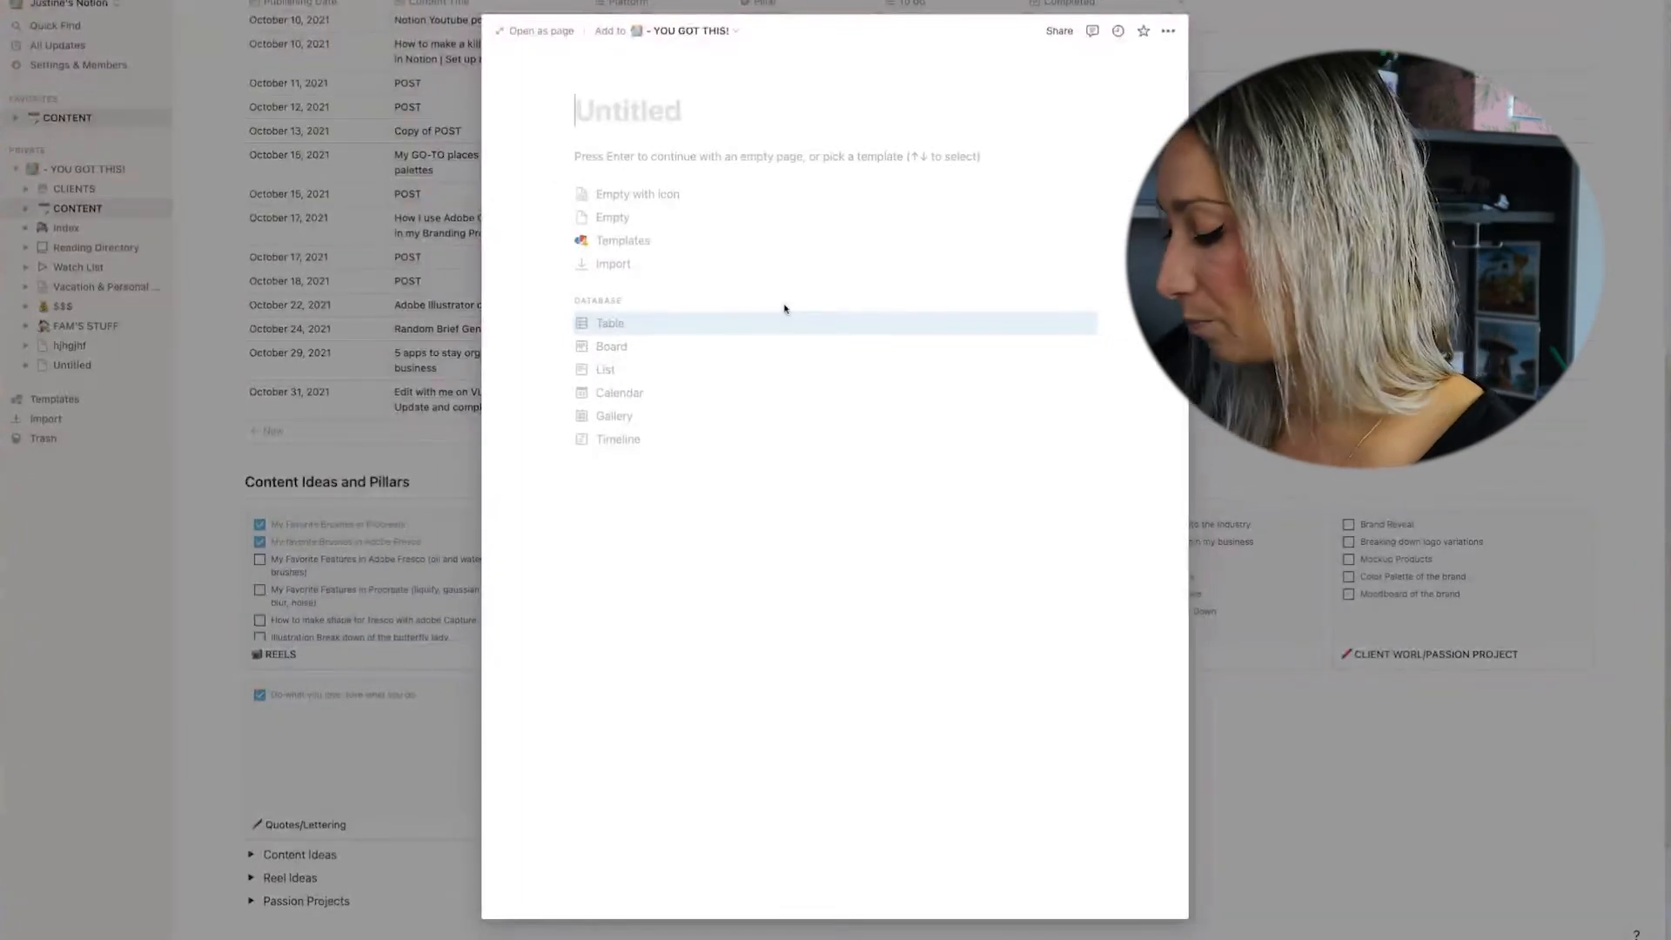
pyautogui.write('Co')
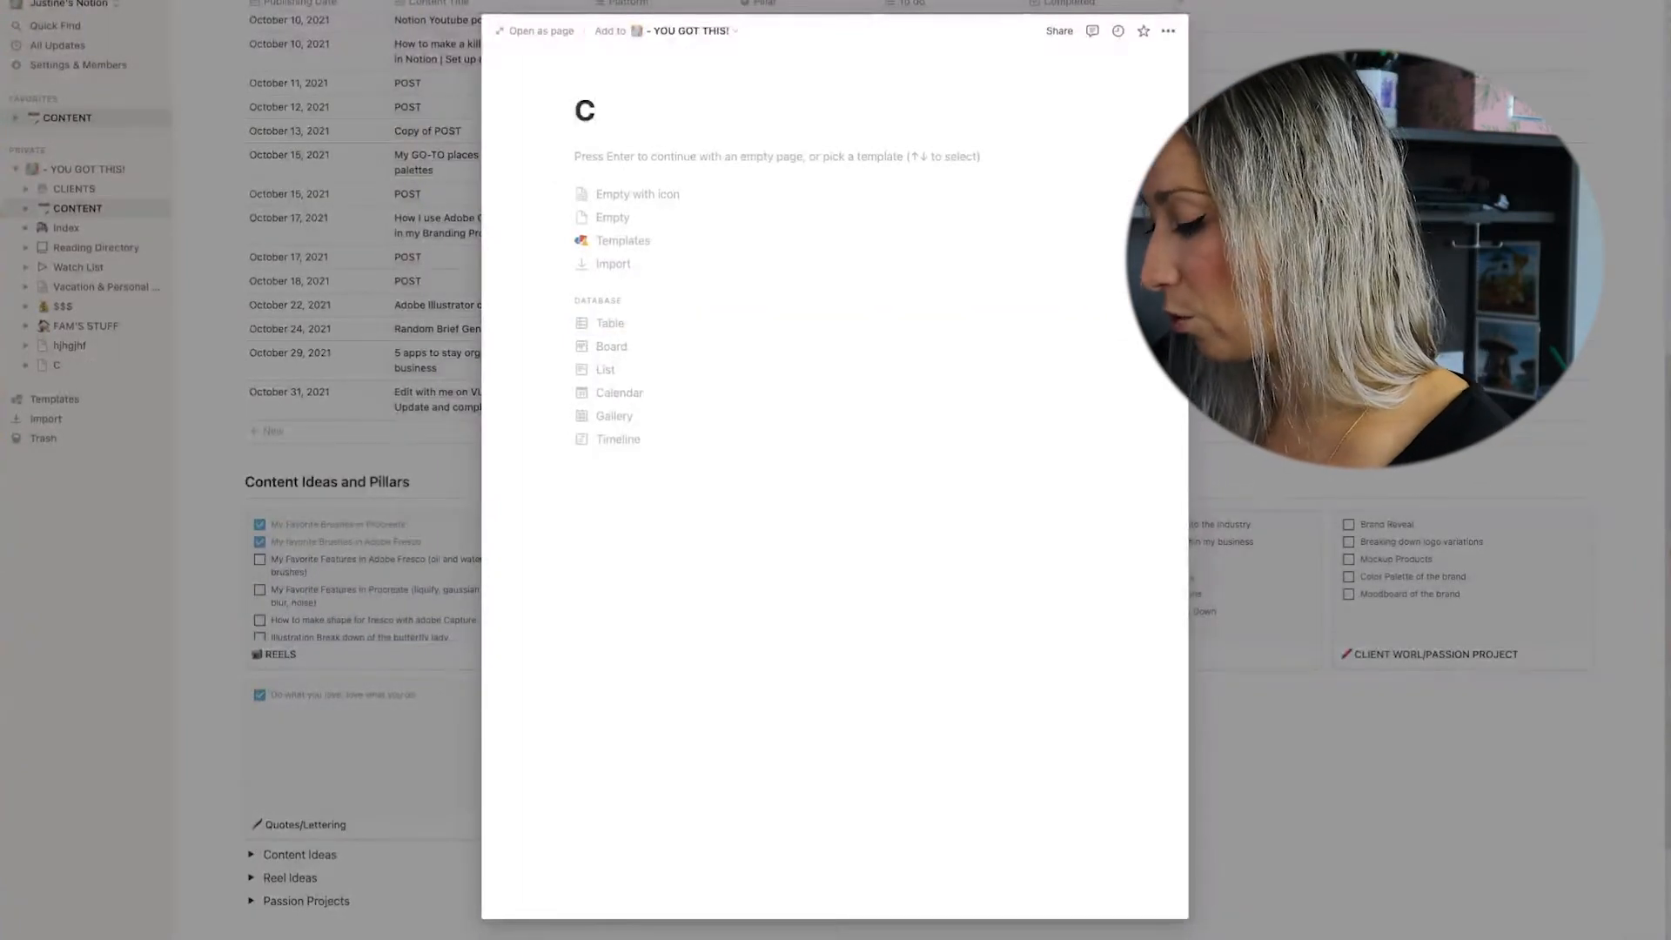
pyautogui.press('BackSpace')
pyautogui.write('Copy contet')
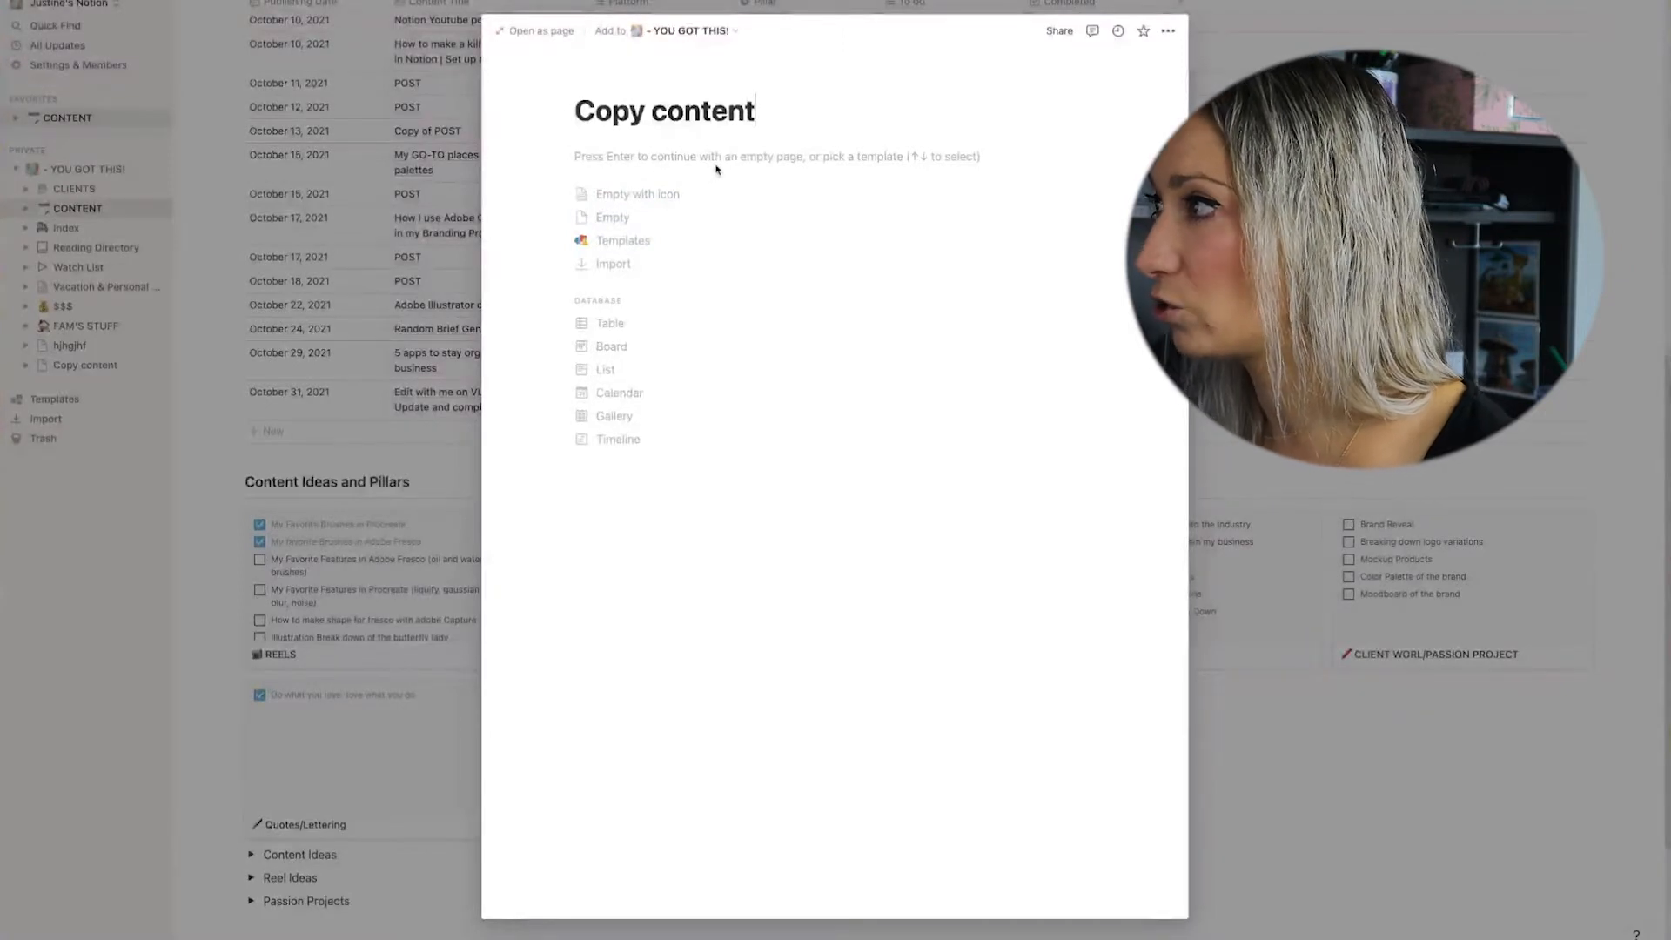
pyautogui.press('Return')
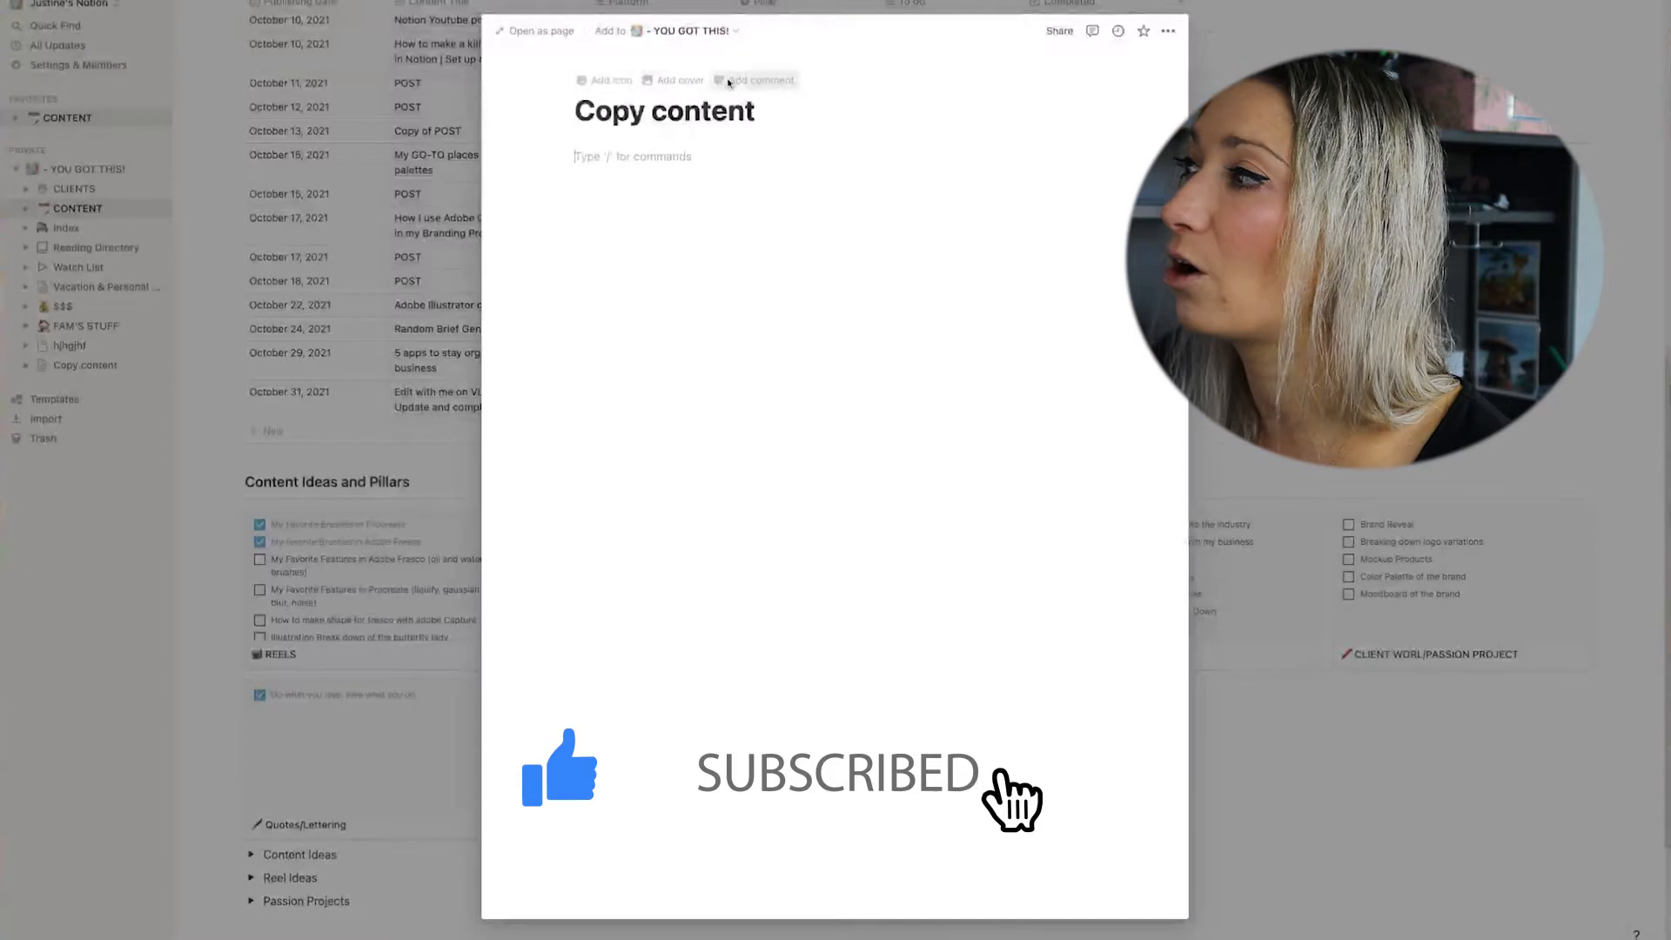
# Give the Copy content page an icon, searching the emojis for "calen" and choosing the July 17 calendar.
pyautogui.click(594, 82)
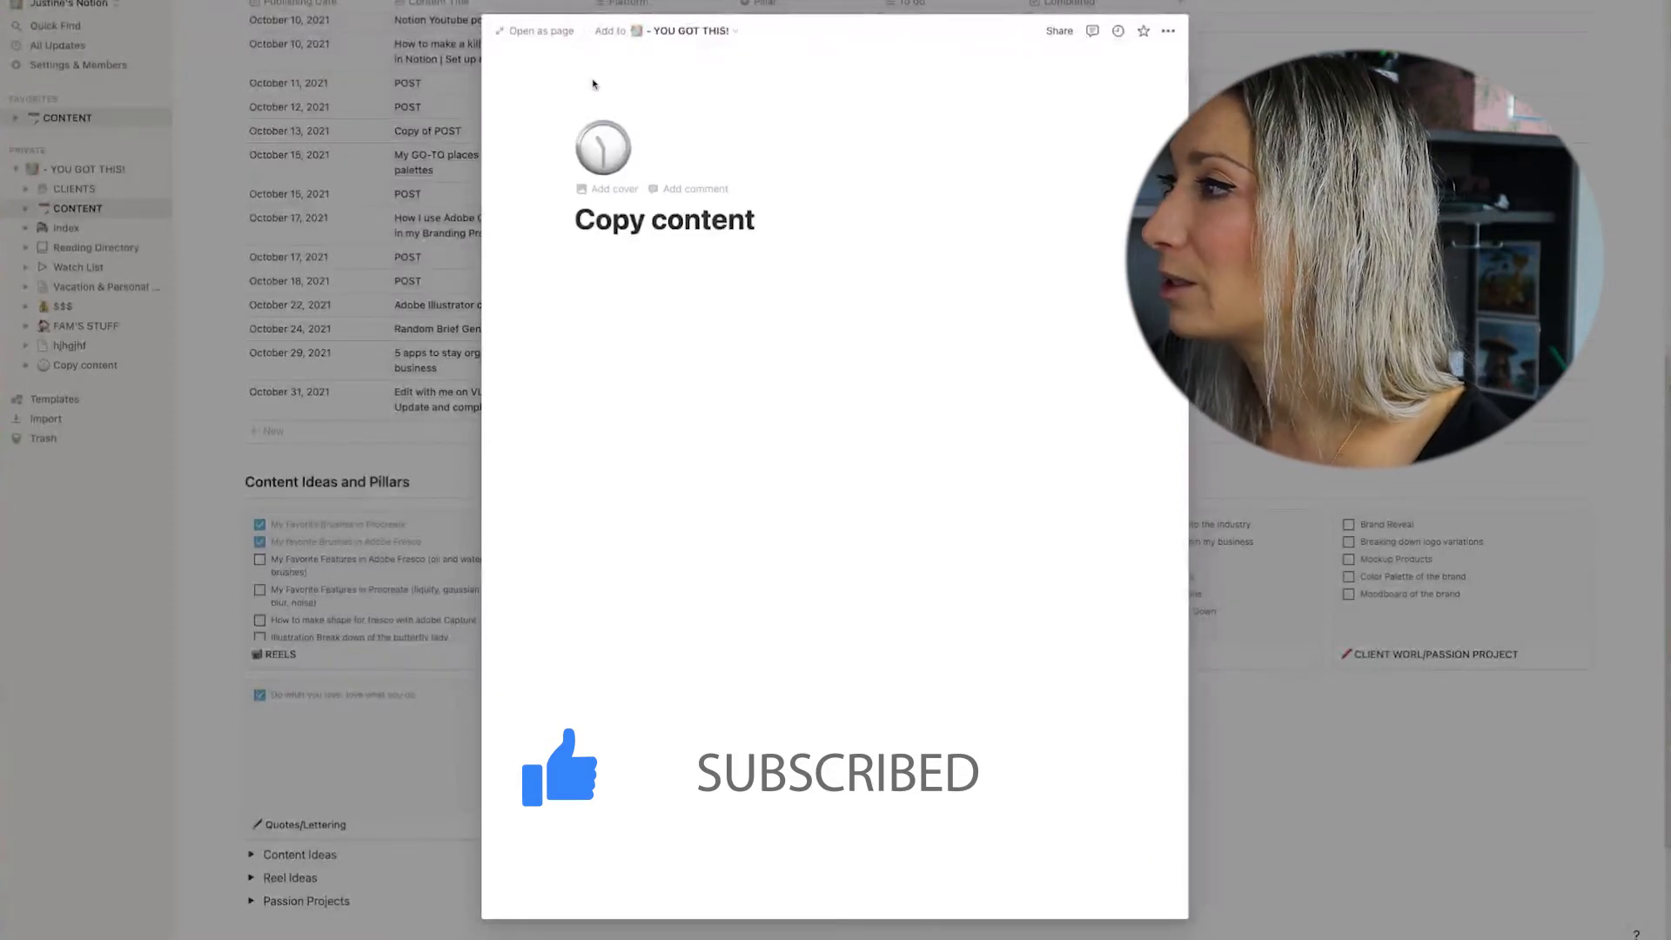
pyautogui.click(603, 154)
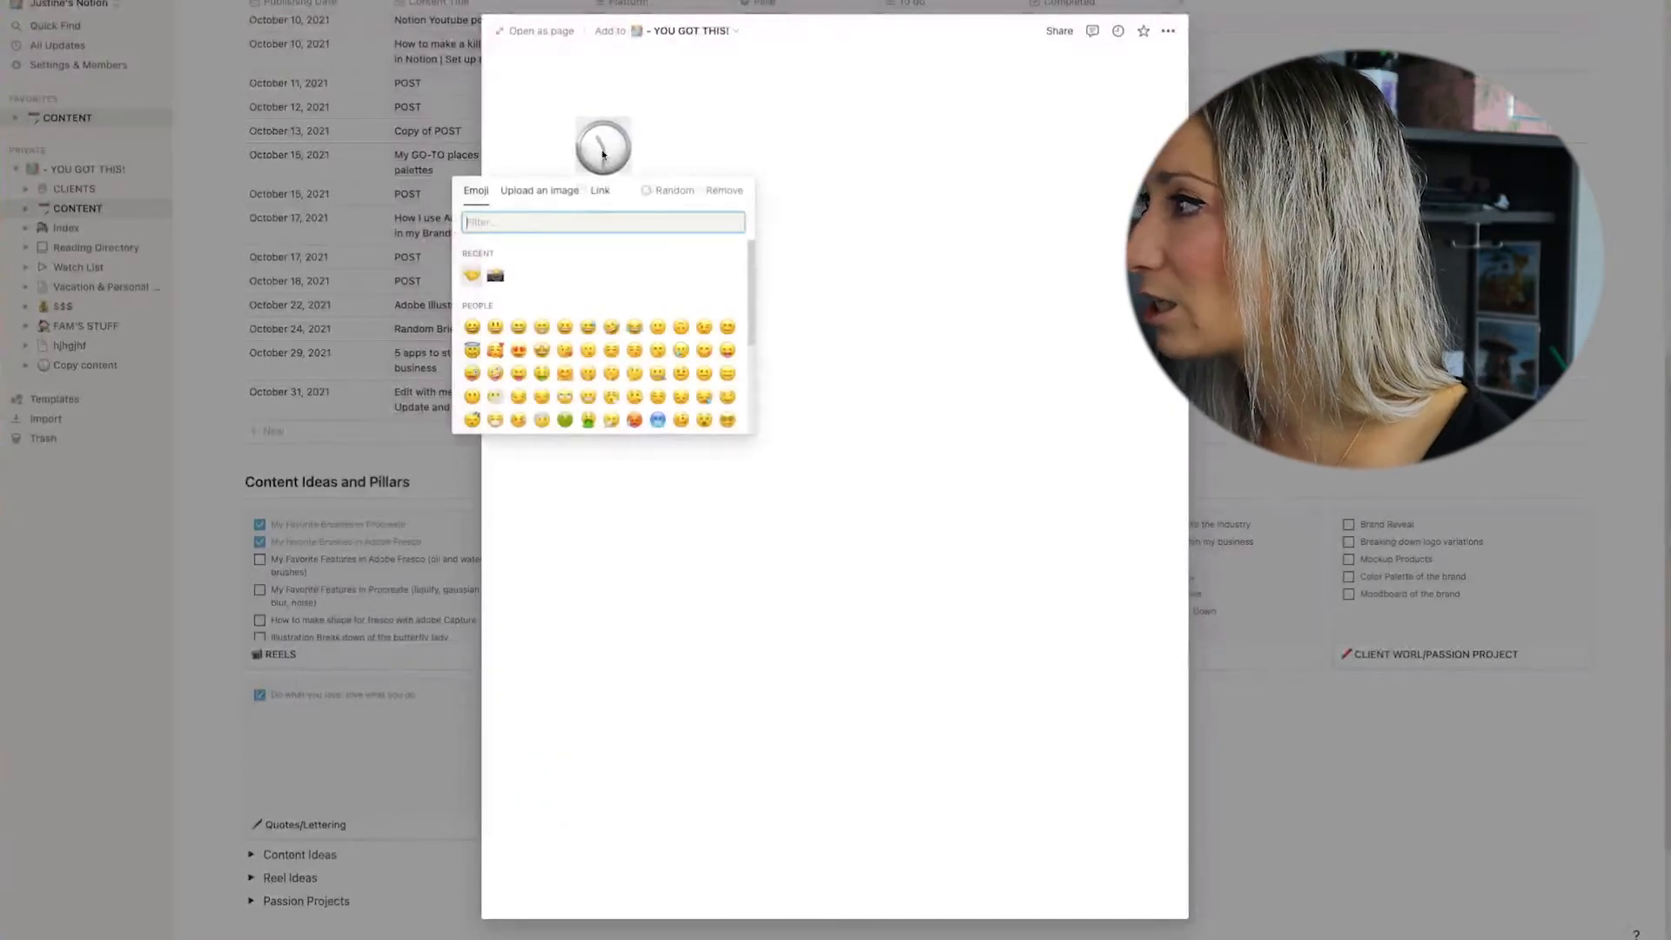
pyautogui.click(679, 189)
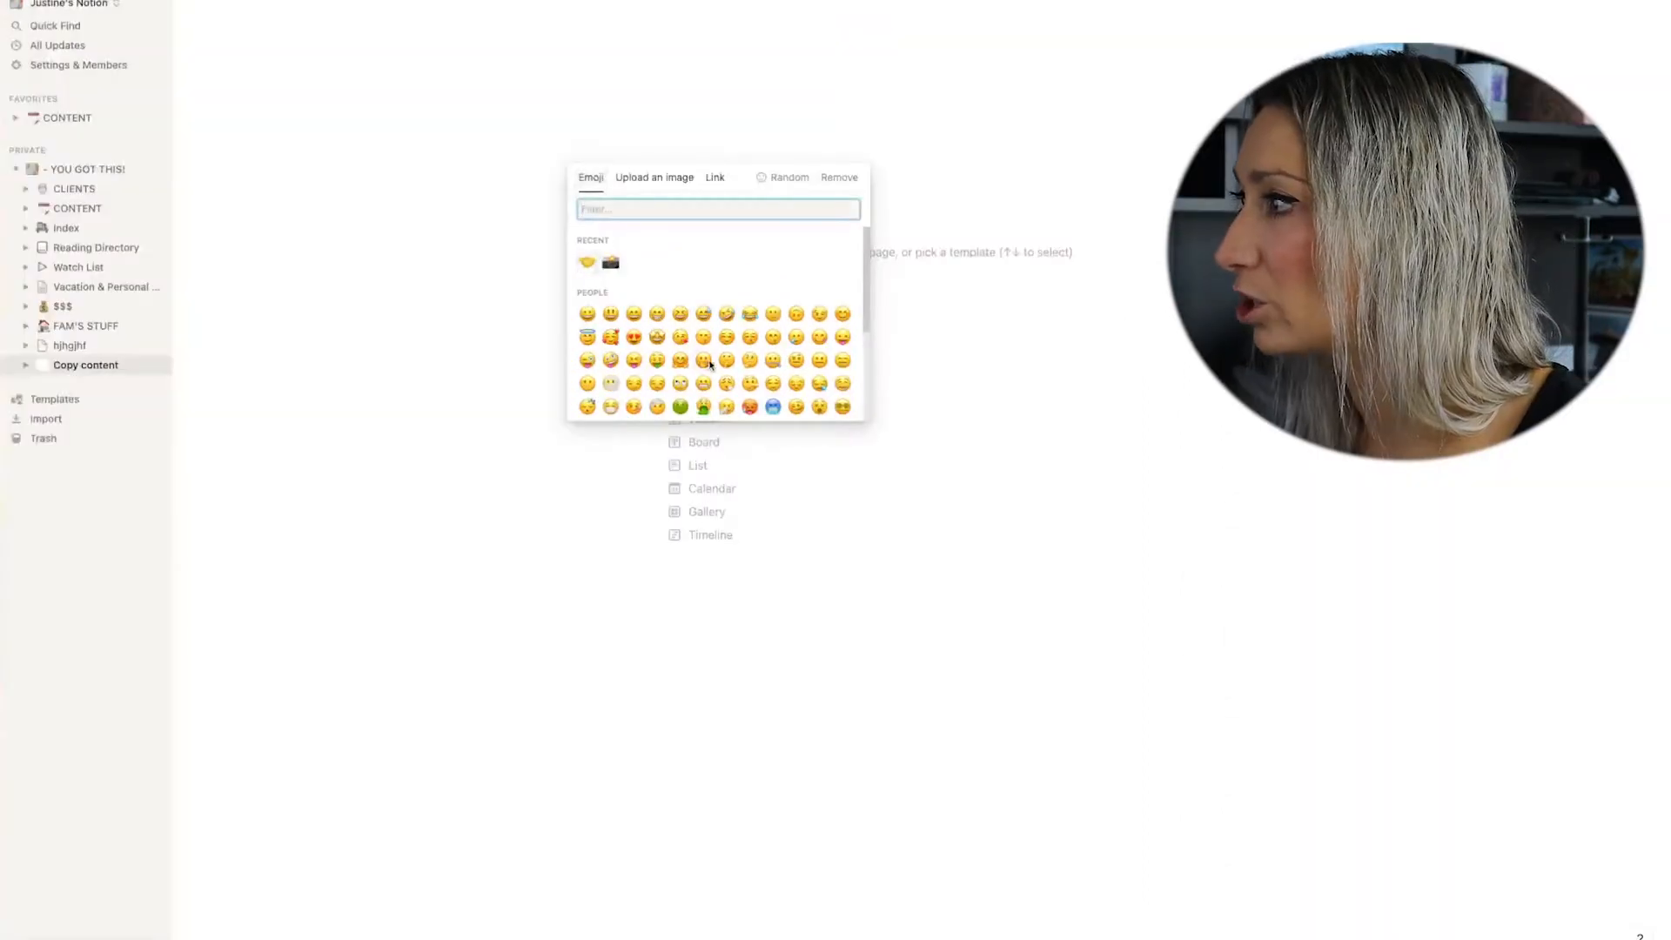
pyautogui.scroll(-3, 747, 340)
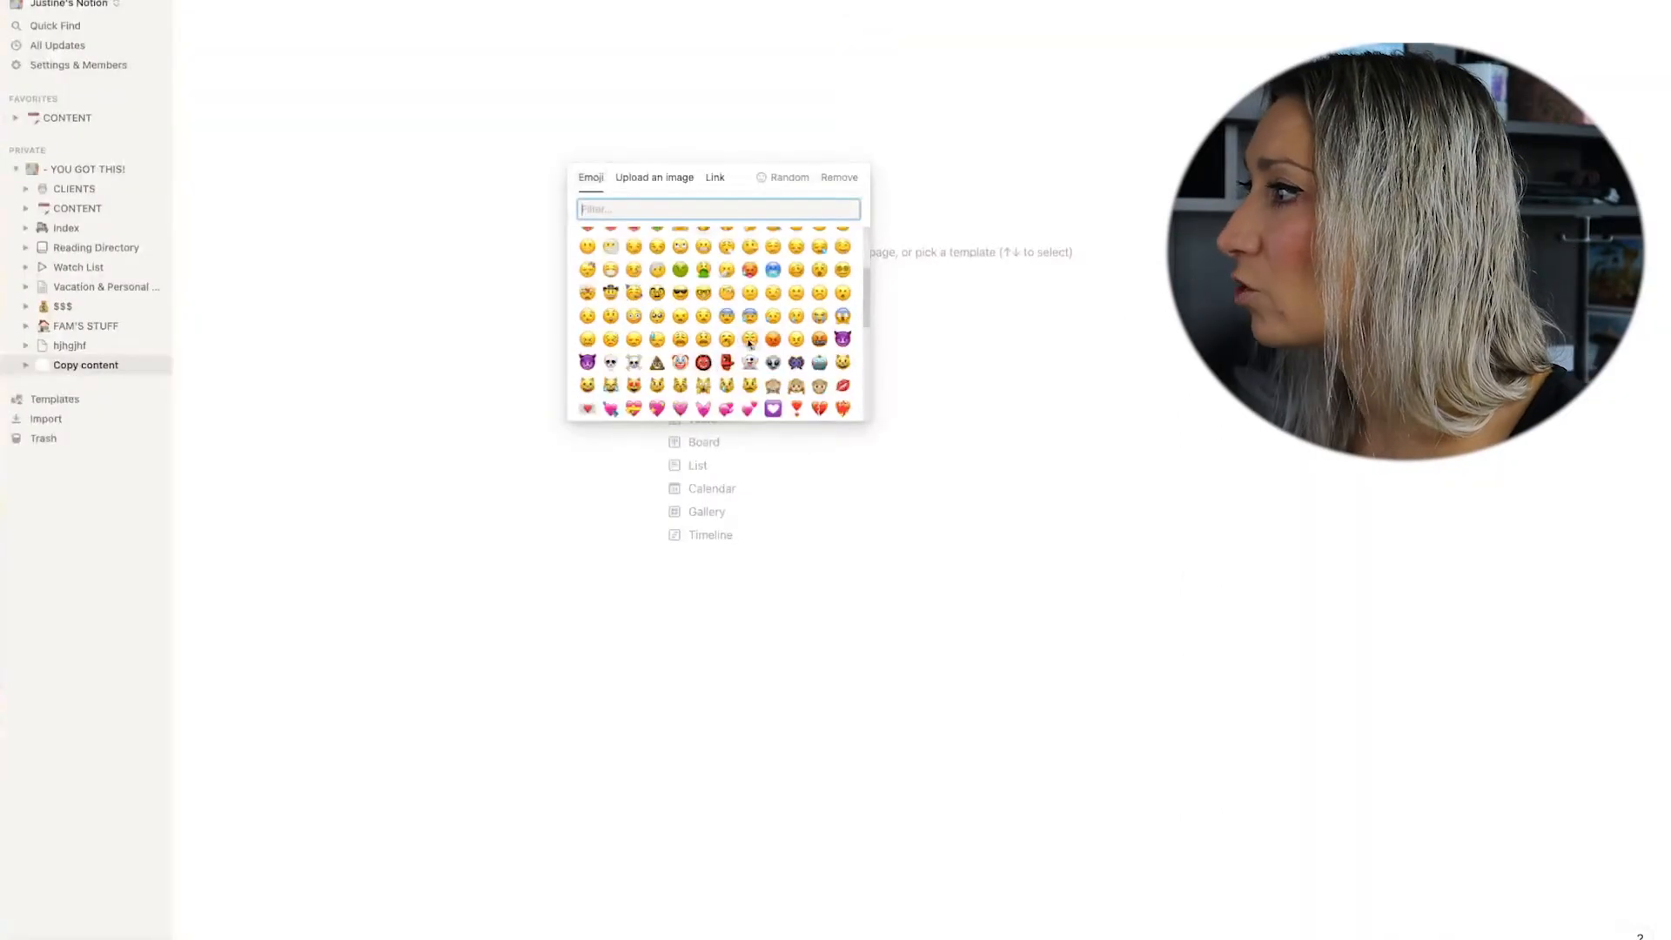
pyautogui.write('calen')
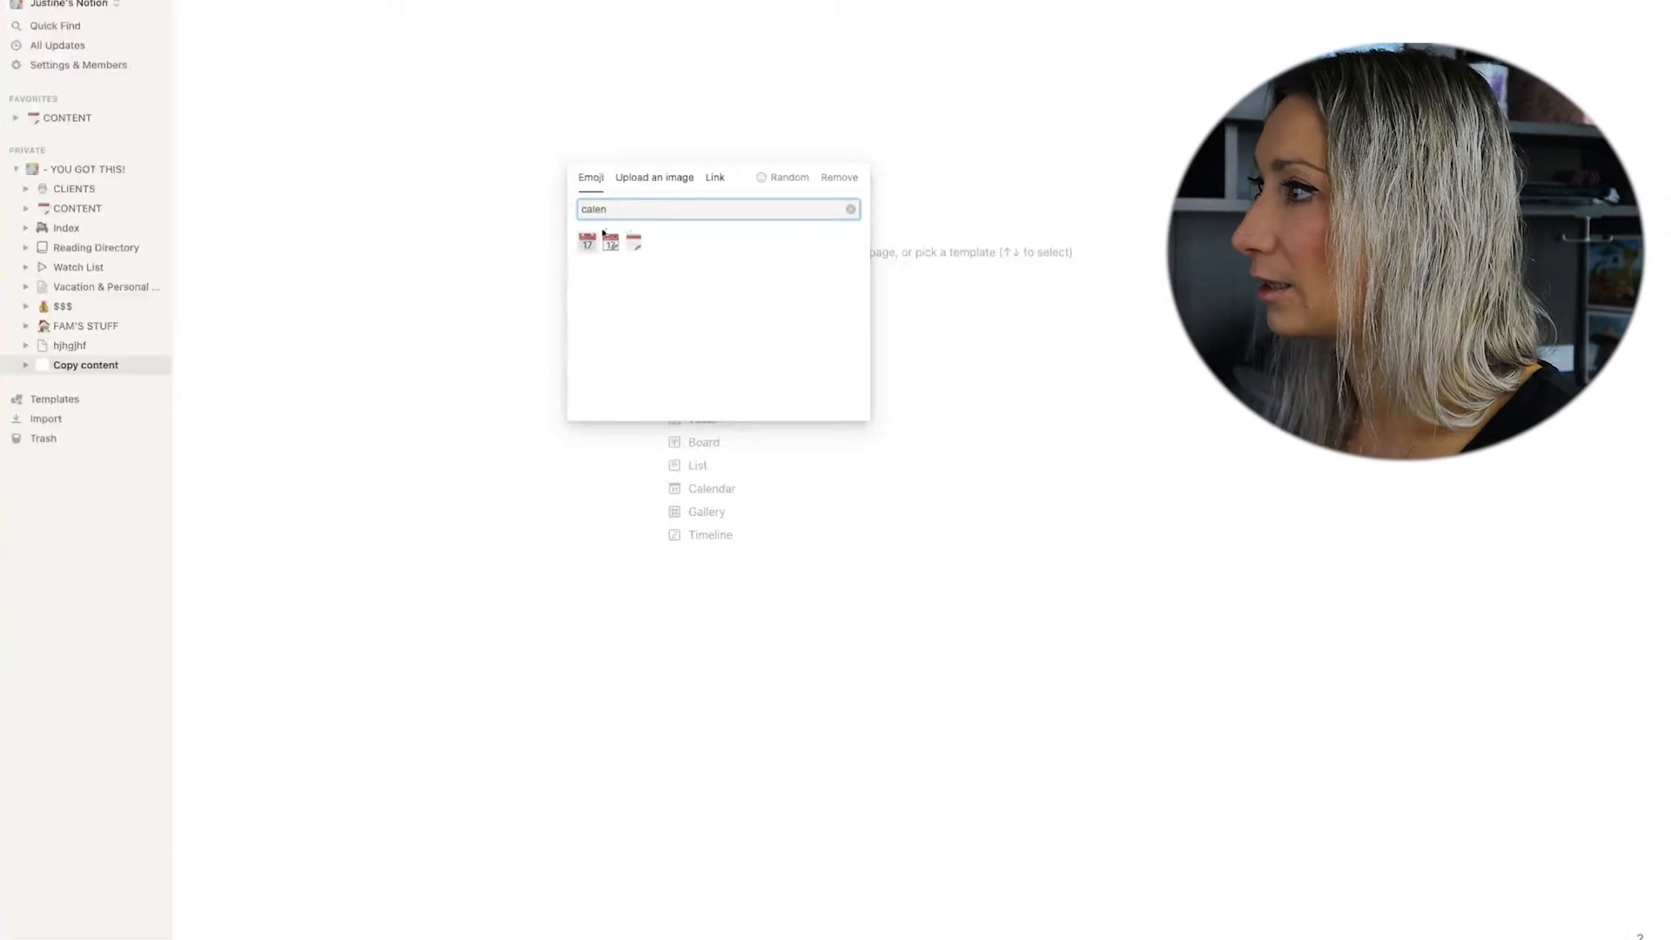
pyautogui.click(587, 241)
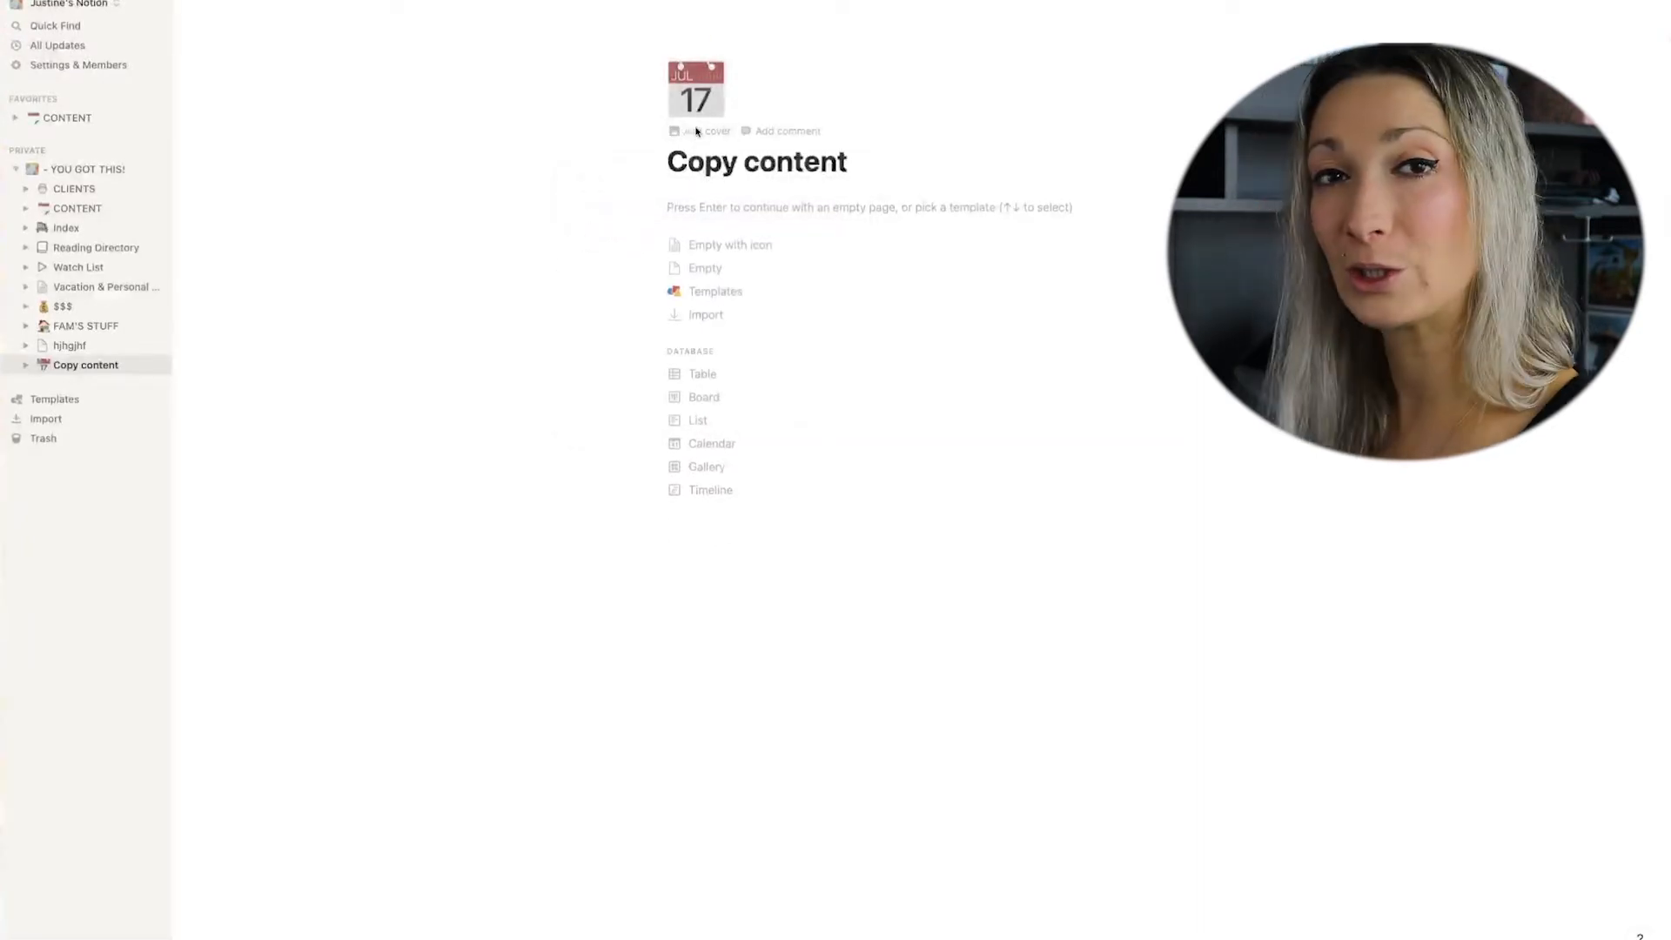
# Add a cover to the Copy content page and bring up the Unsplash images for replacing it.
pyautogui.click(695, 129)
pyautogui.click(689, 134)
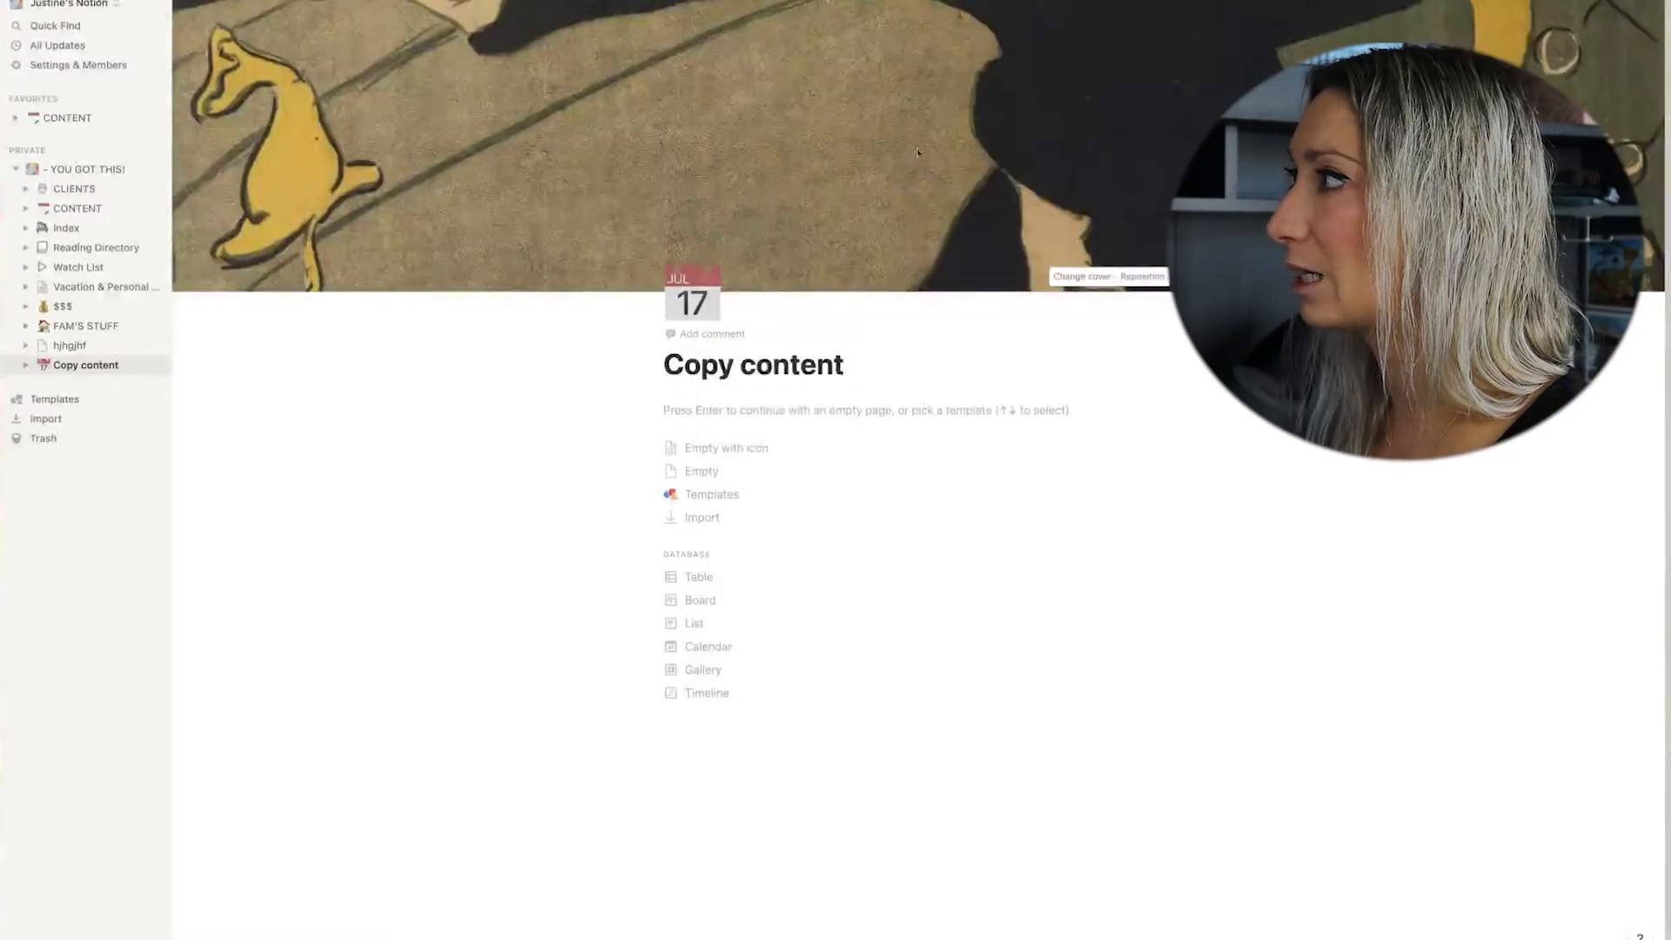
pyautogui.click(1082, 273)
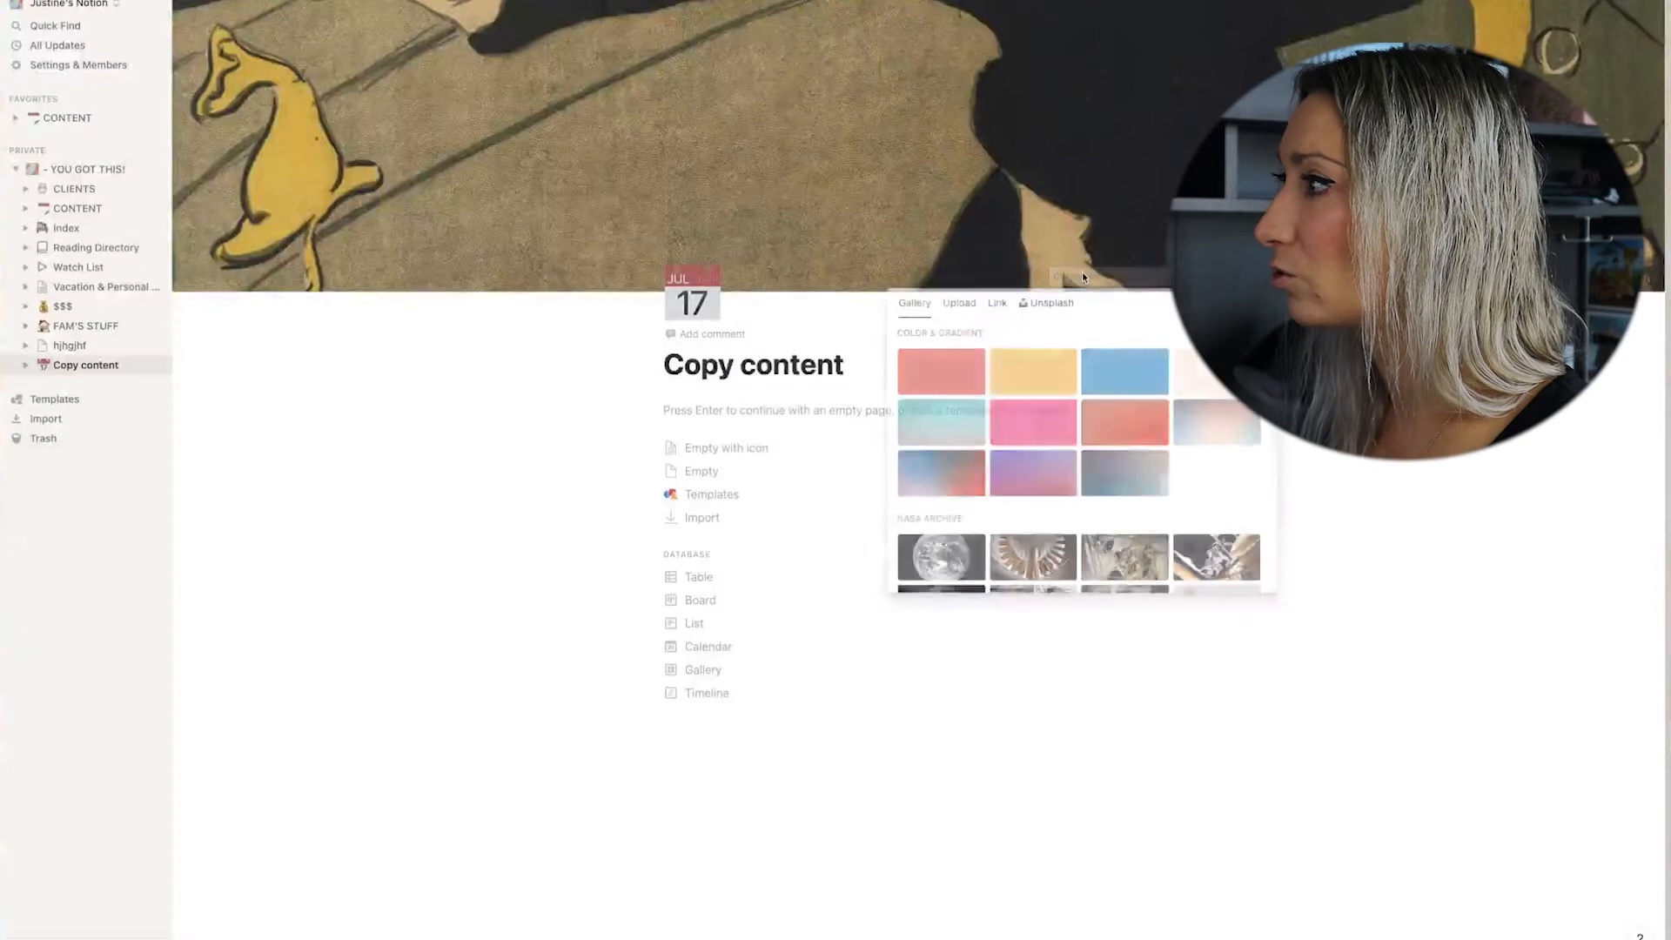
pyautogui.click(959, 303)
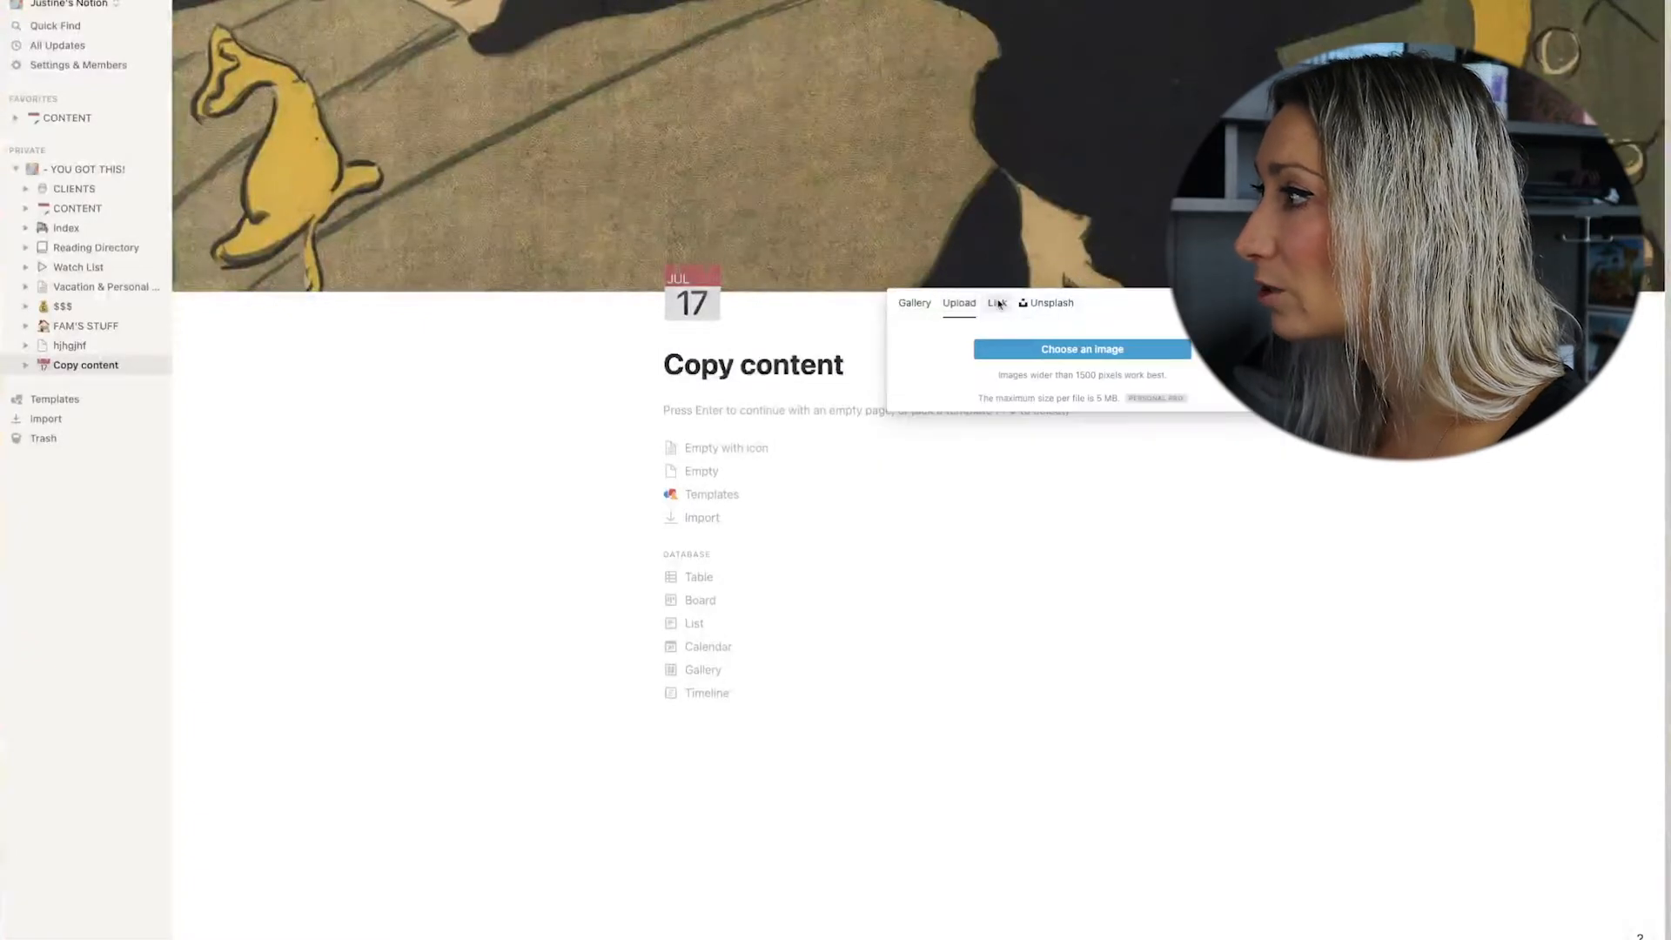
pyautogui.click(997, 303)
pyautogui.click(1025, 304)
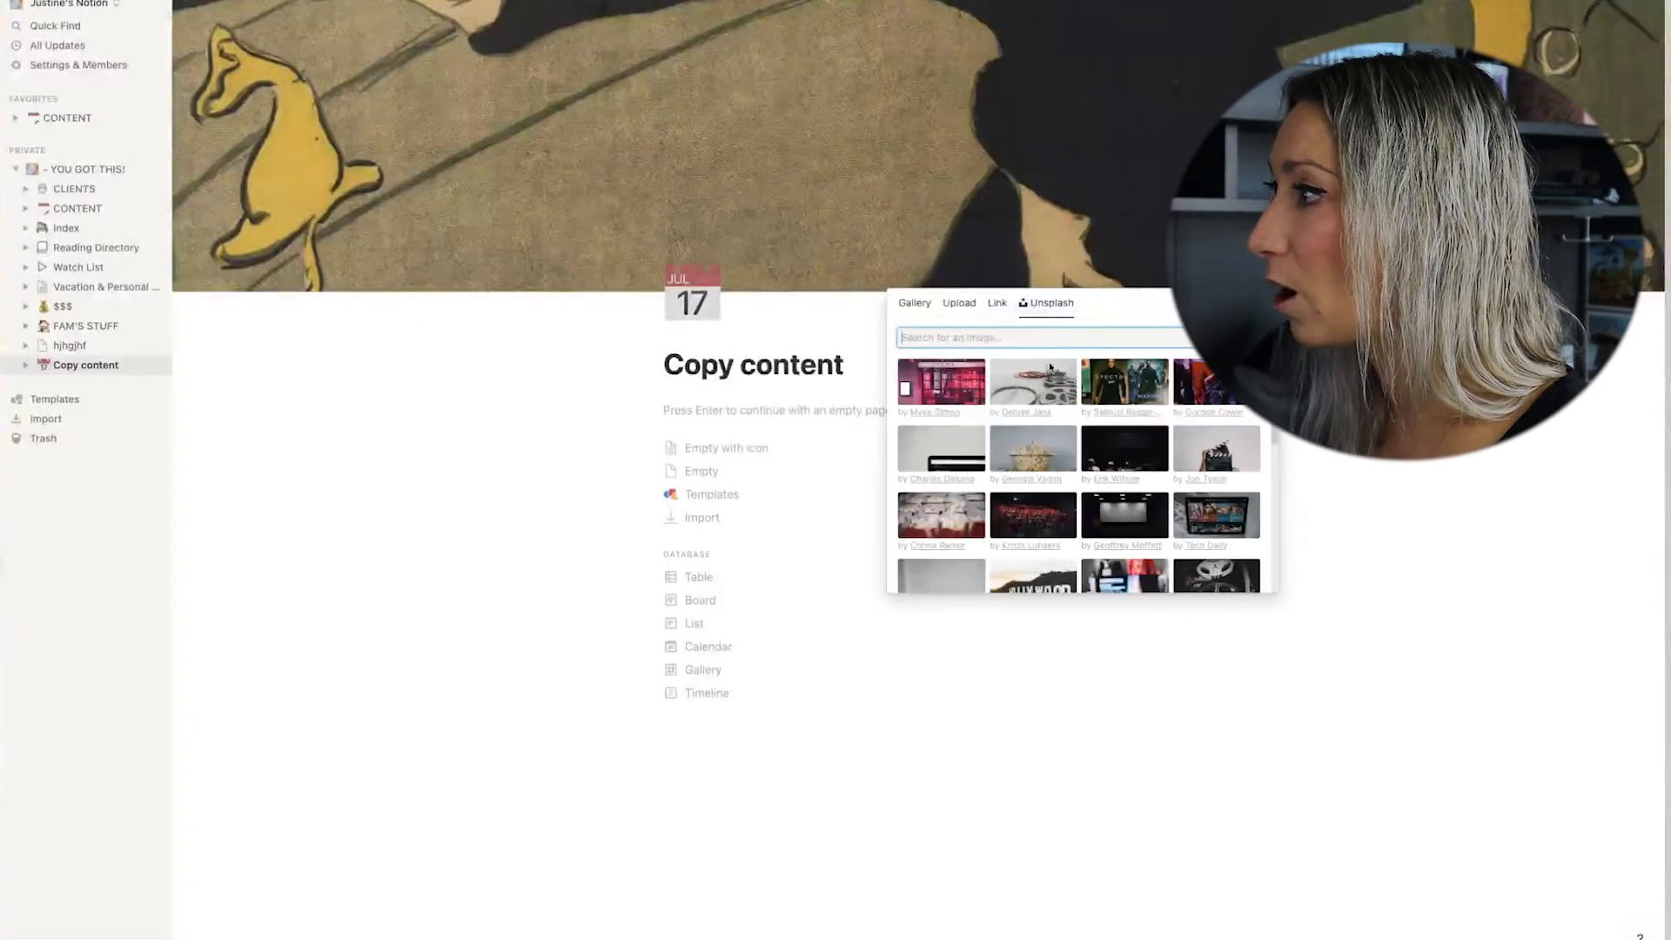
# Change the page cover to the Unsplash photo of the Hollywood sign and reposition it upward to show the lettering.
pyautogui.click(1111, 391)
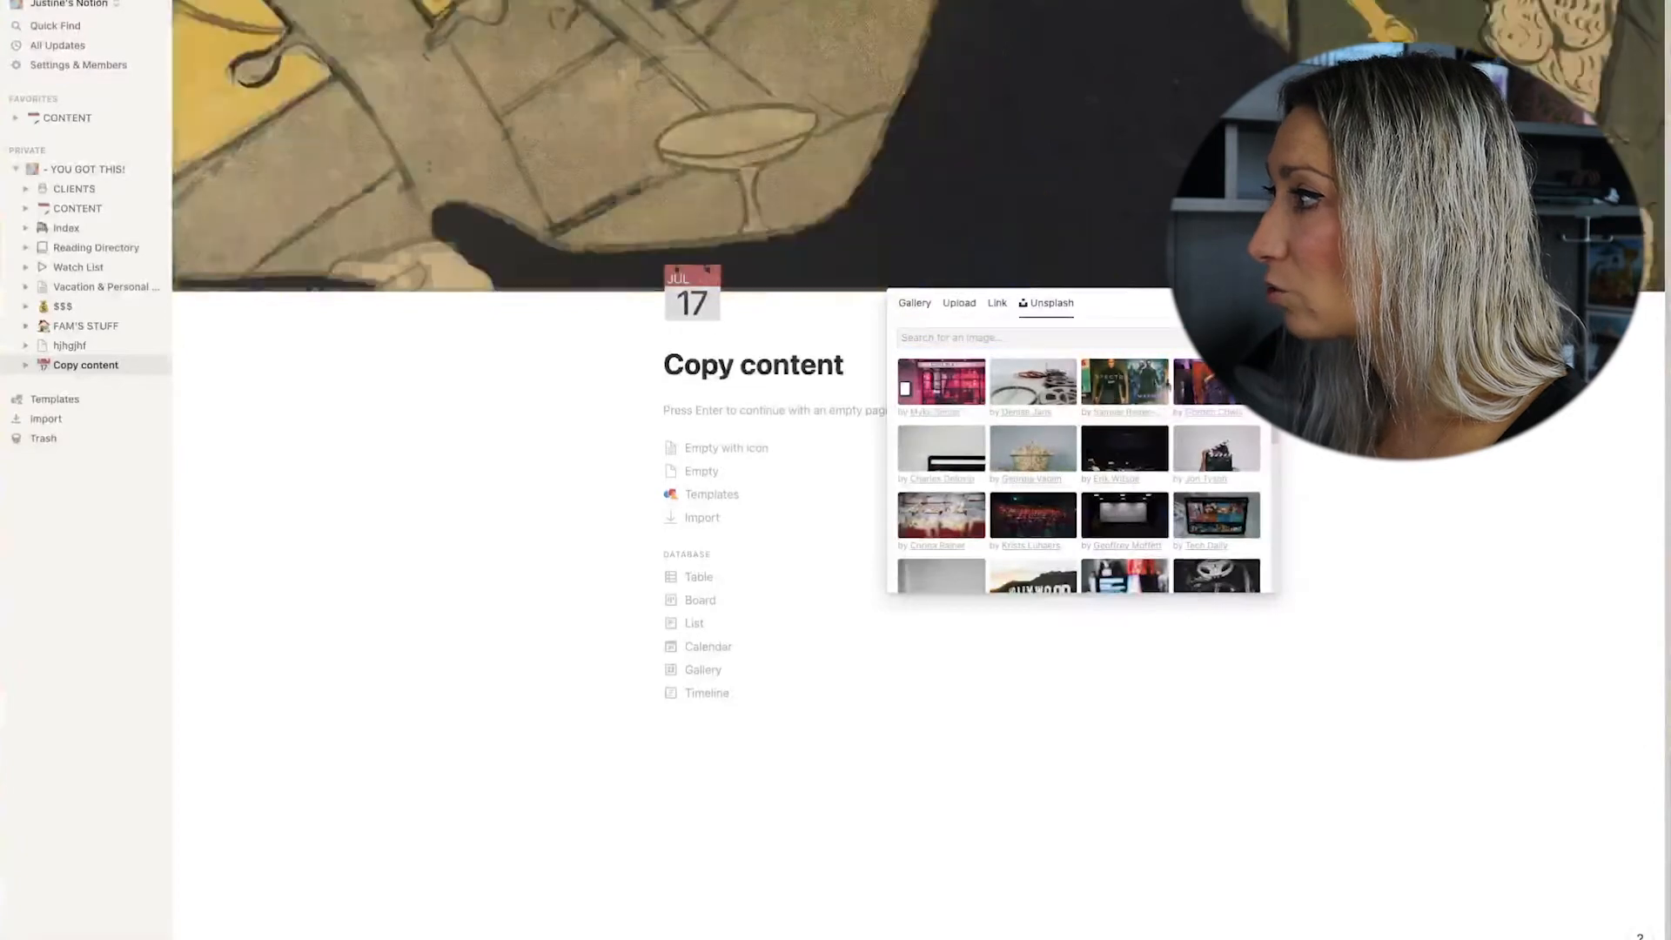
pyautogui.scroll(-2, 1209, 435)
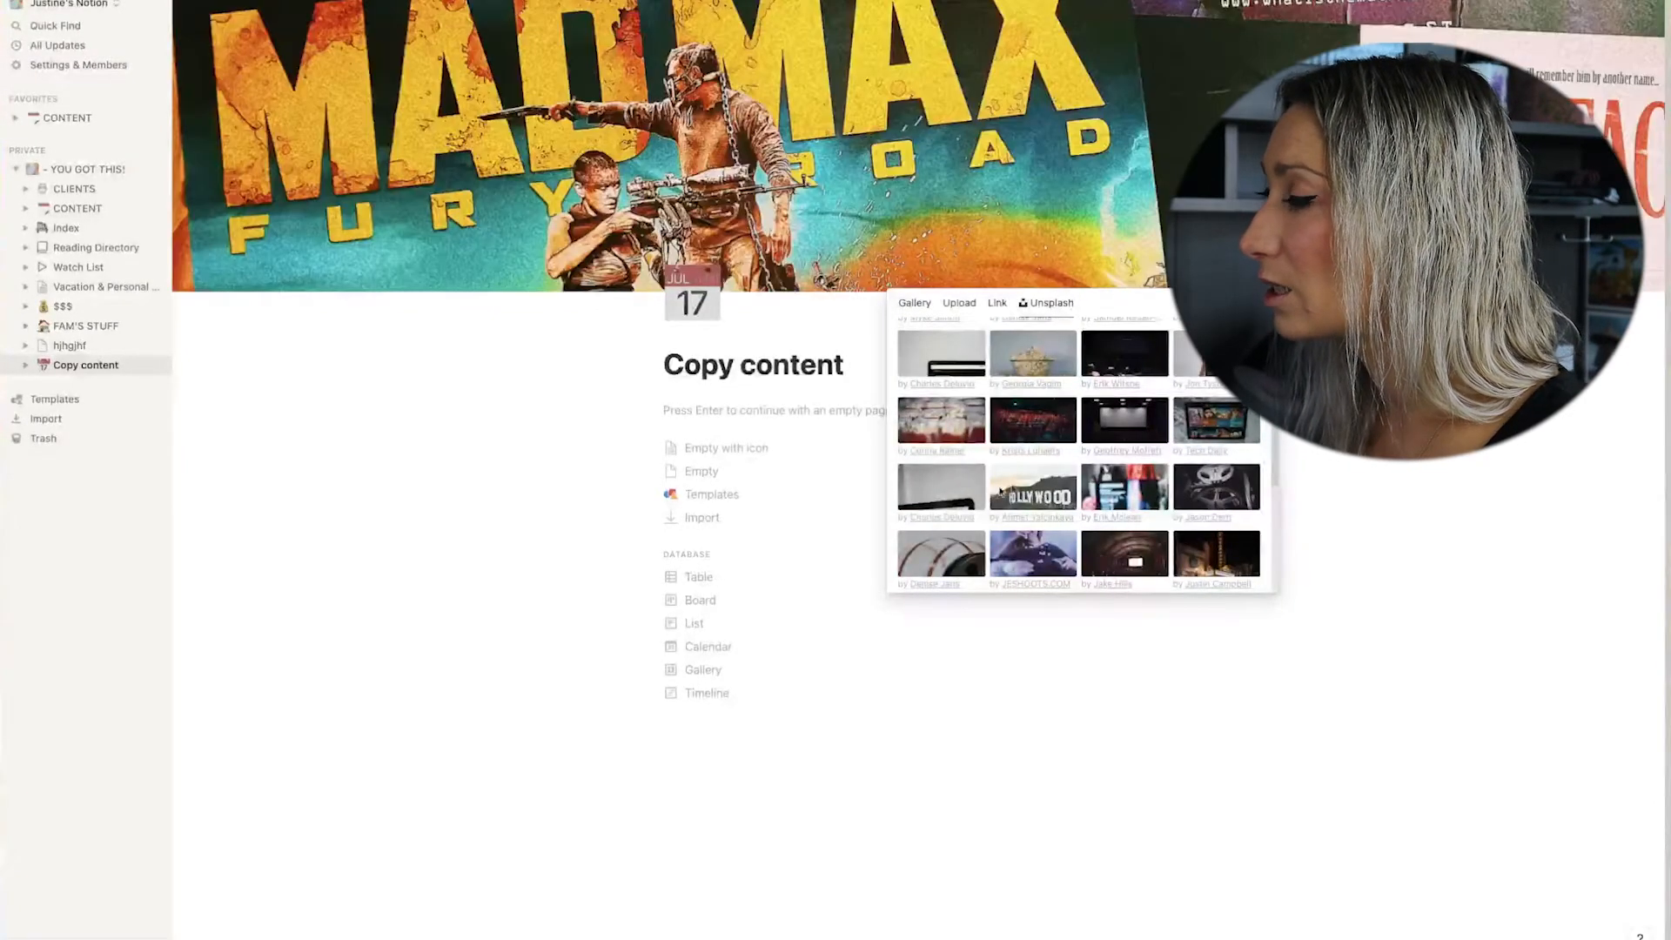
pyautogui.click(1065, 493)
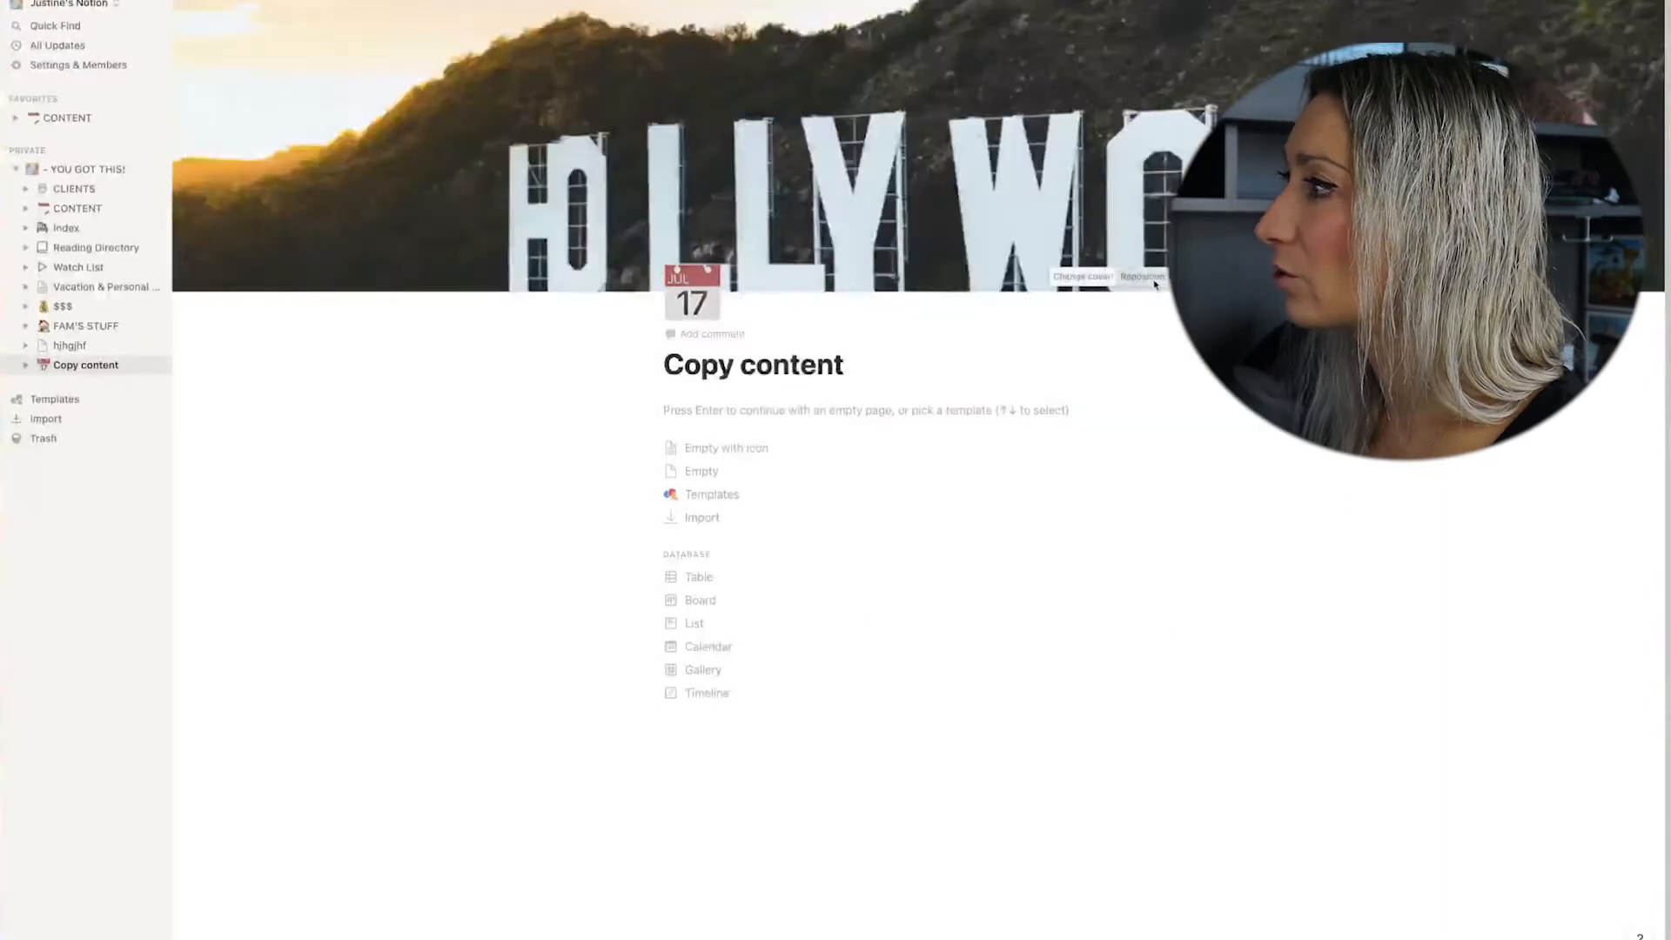
pyautogui.click(1140, 277)
pyautogui.moveTo(1100, 223); pyautogui.dragTo(1098, 110)
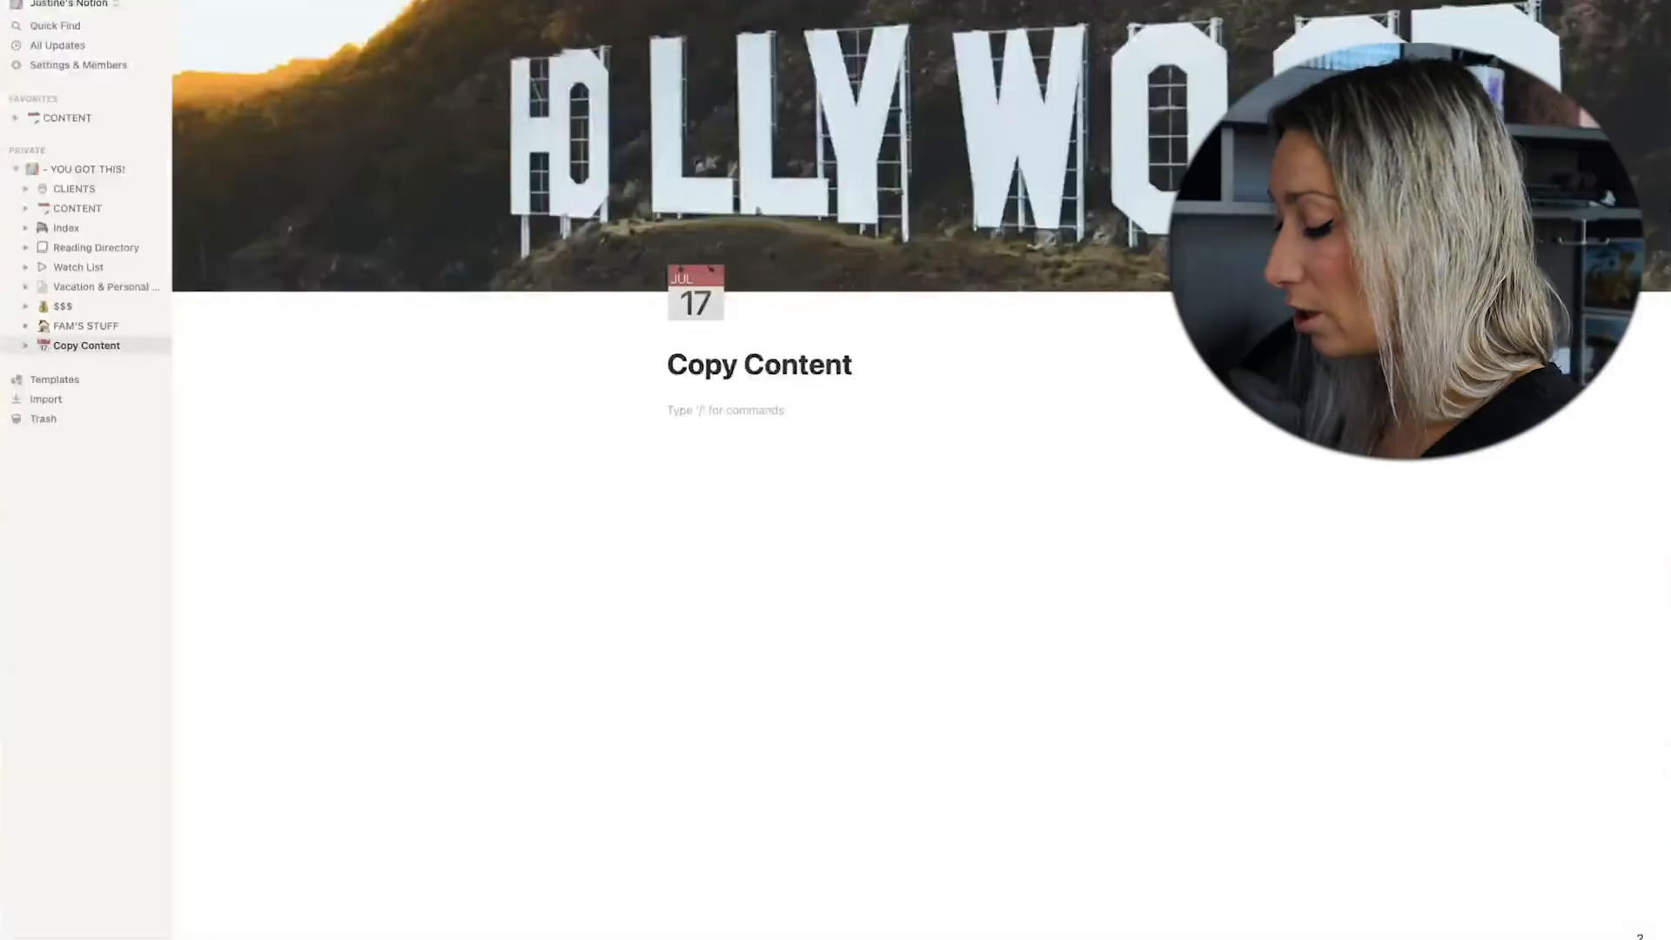
# Insert an inline table database in the body of the Copy Content page.
pyautogui.write('/')
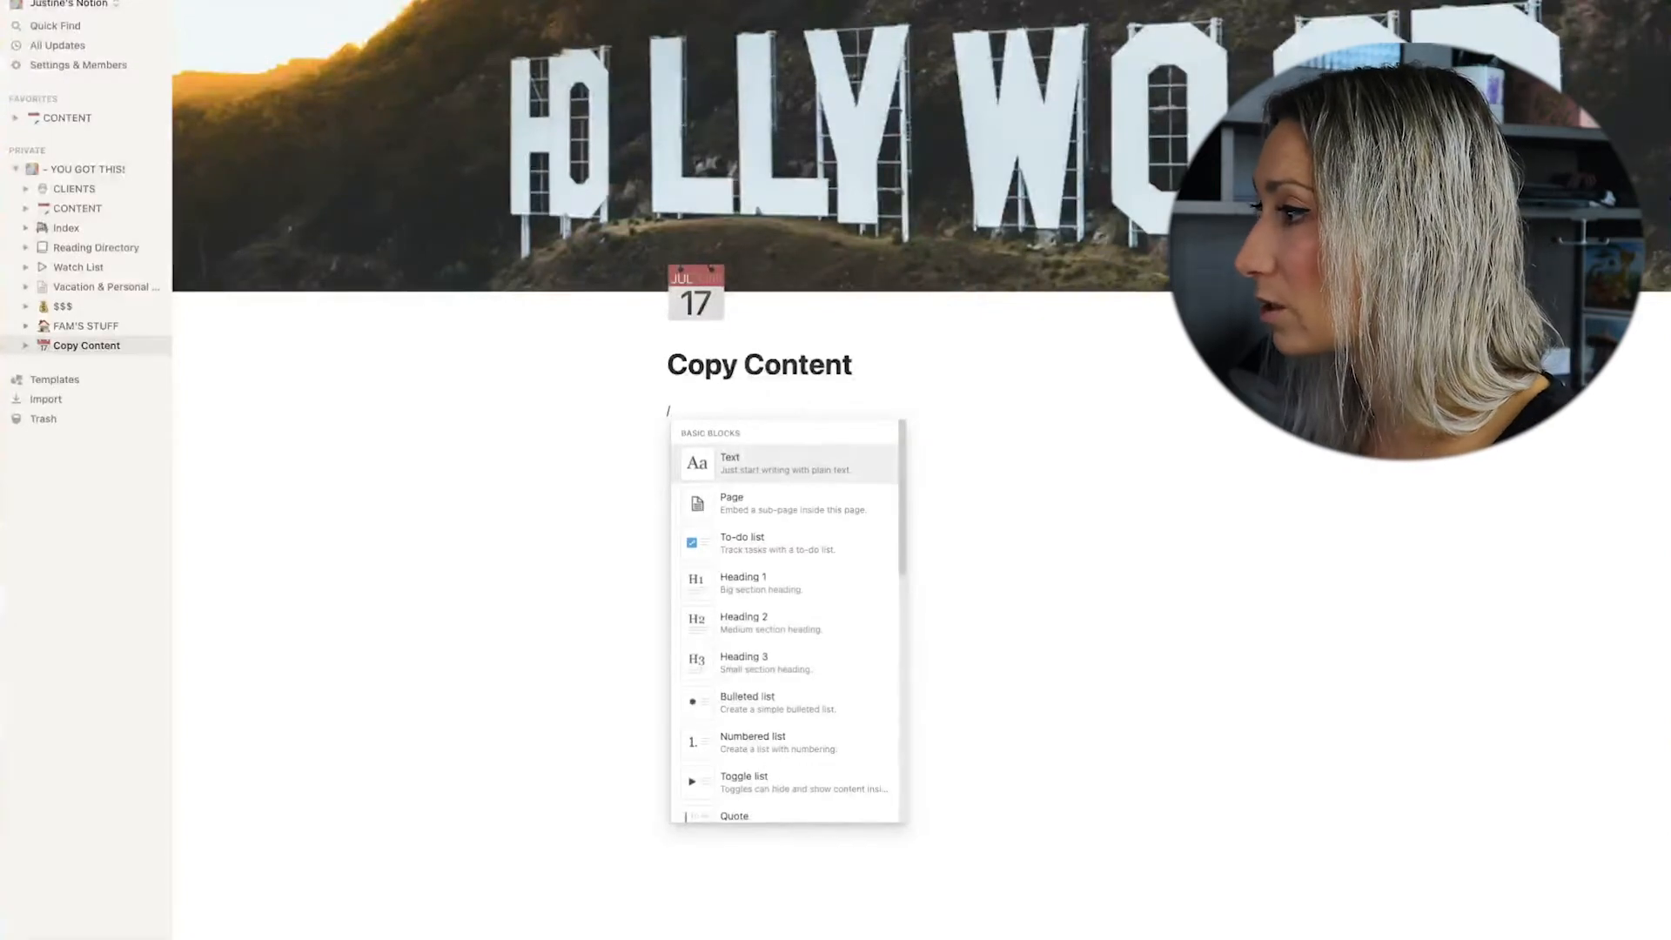
pyautogui.scroll(-10, 811, 557)
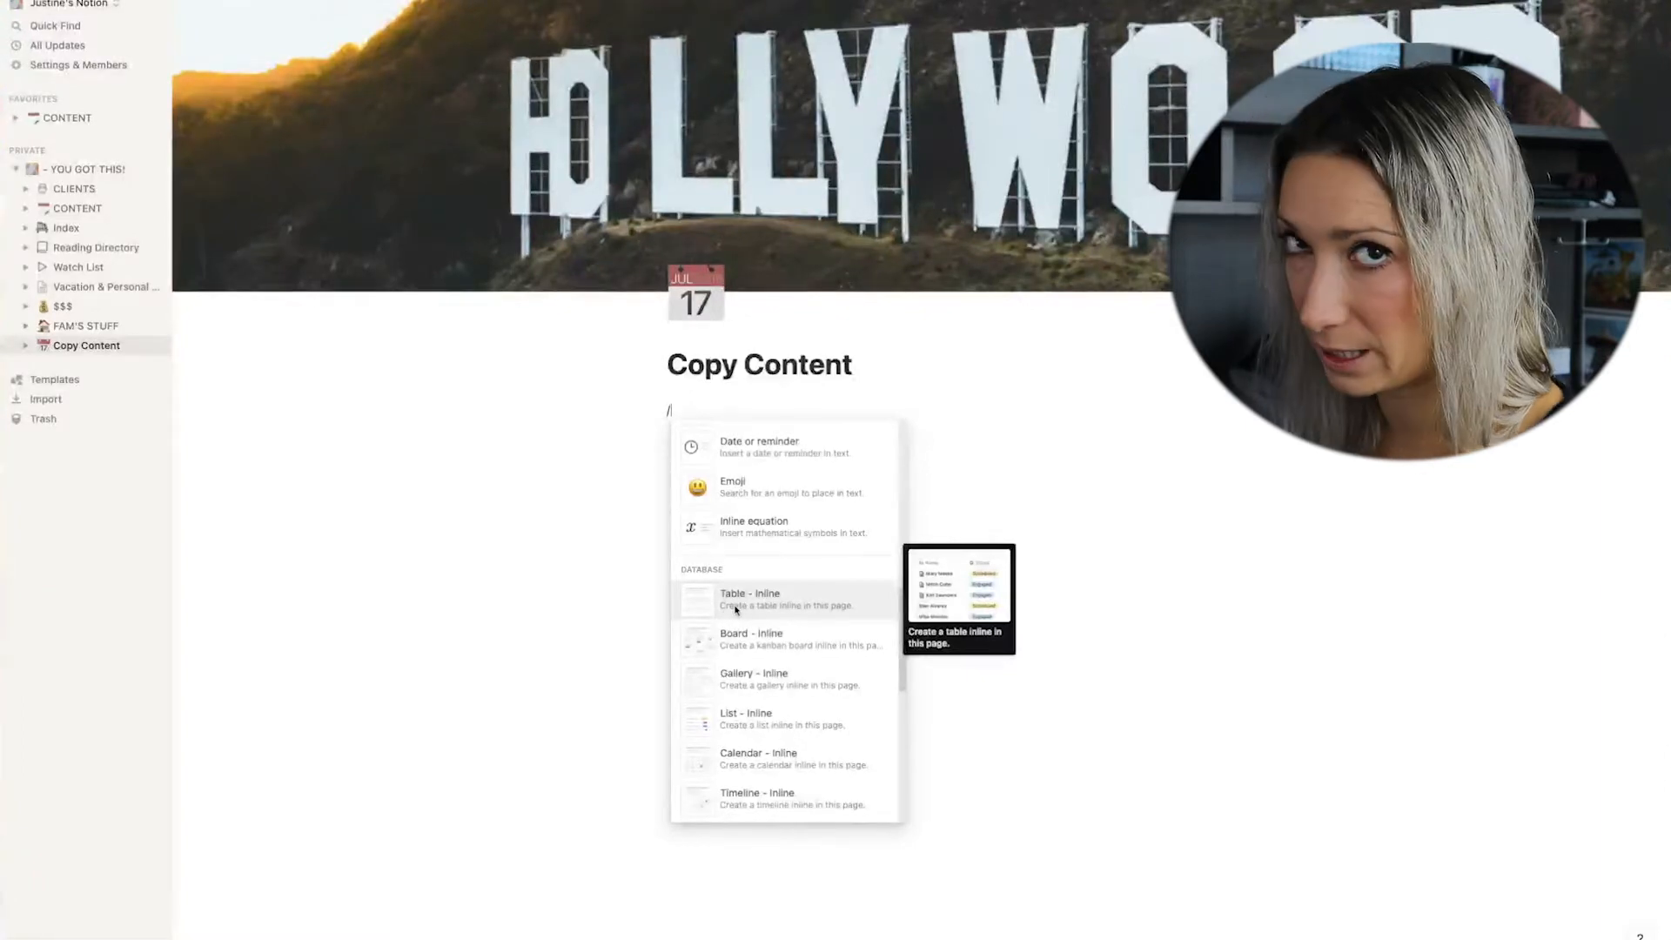
pyautogui.click(735, 610)
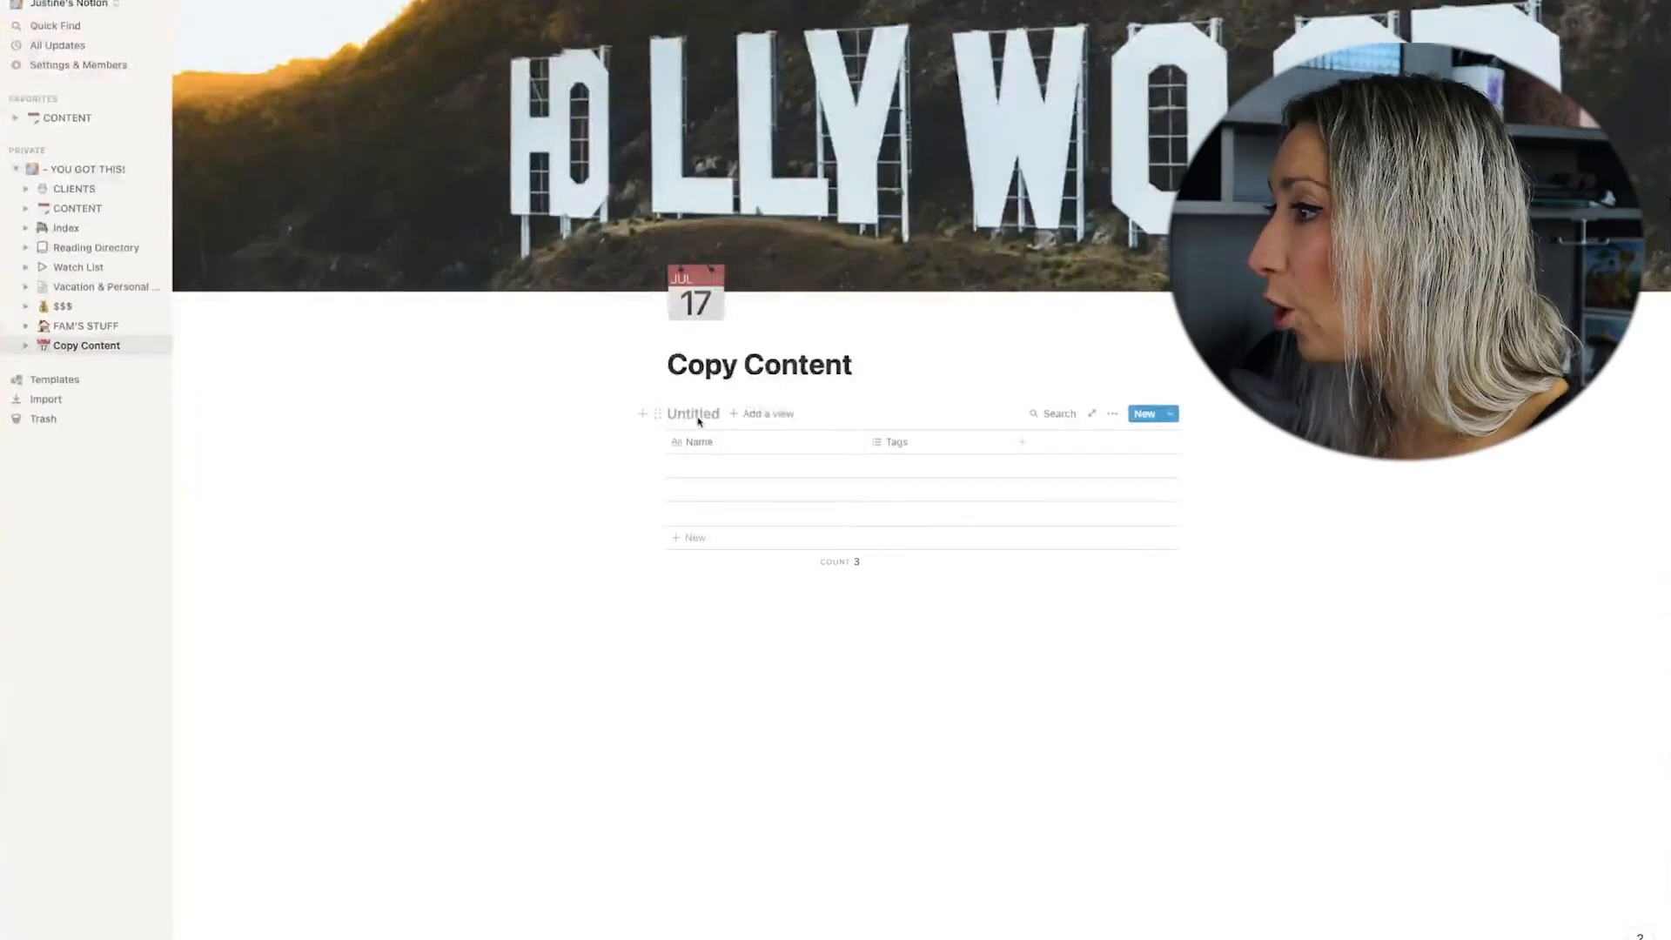
# Title the new inline table "Schedule".
pyautogui.write('Schecuk')
pyautogui.press('BackSpace')
pyautogui.press('BackSpace')
pyautogui.press('BackSpace')
pyautogui.write('du')
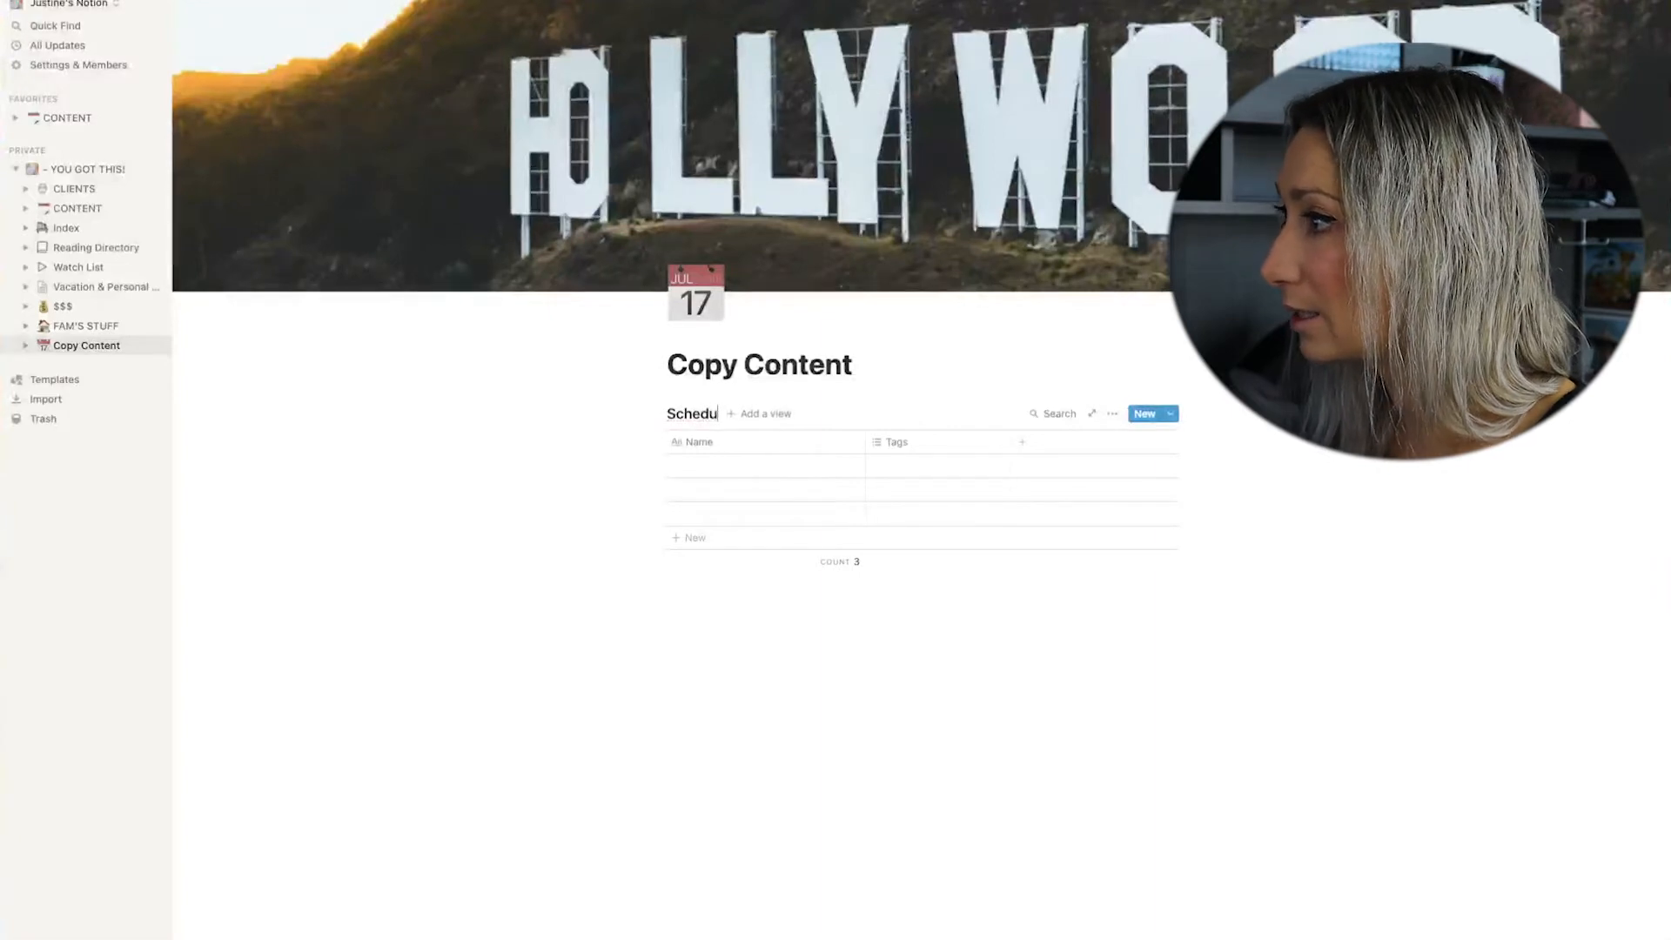
pyautogui.write('le')
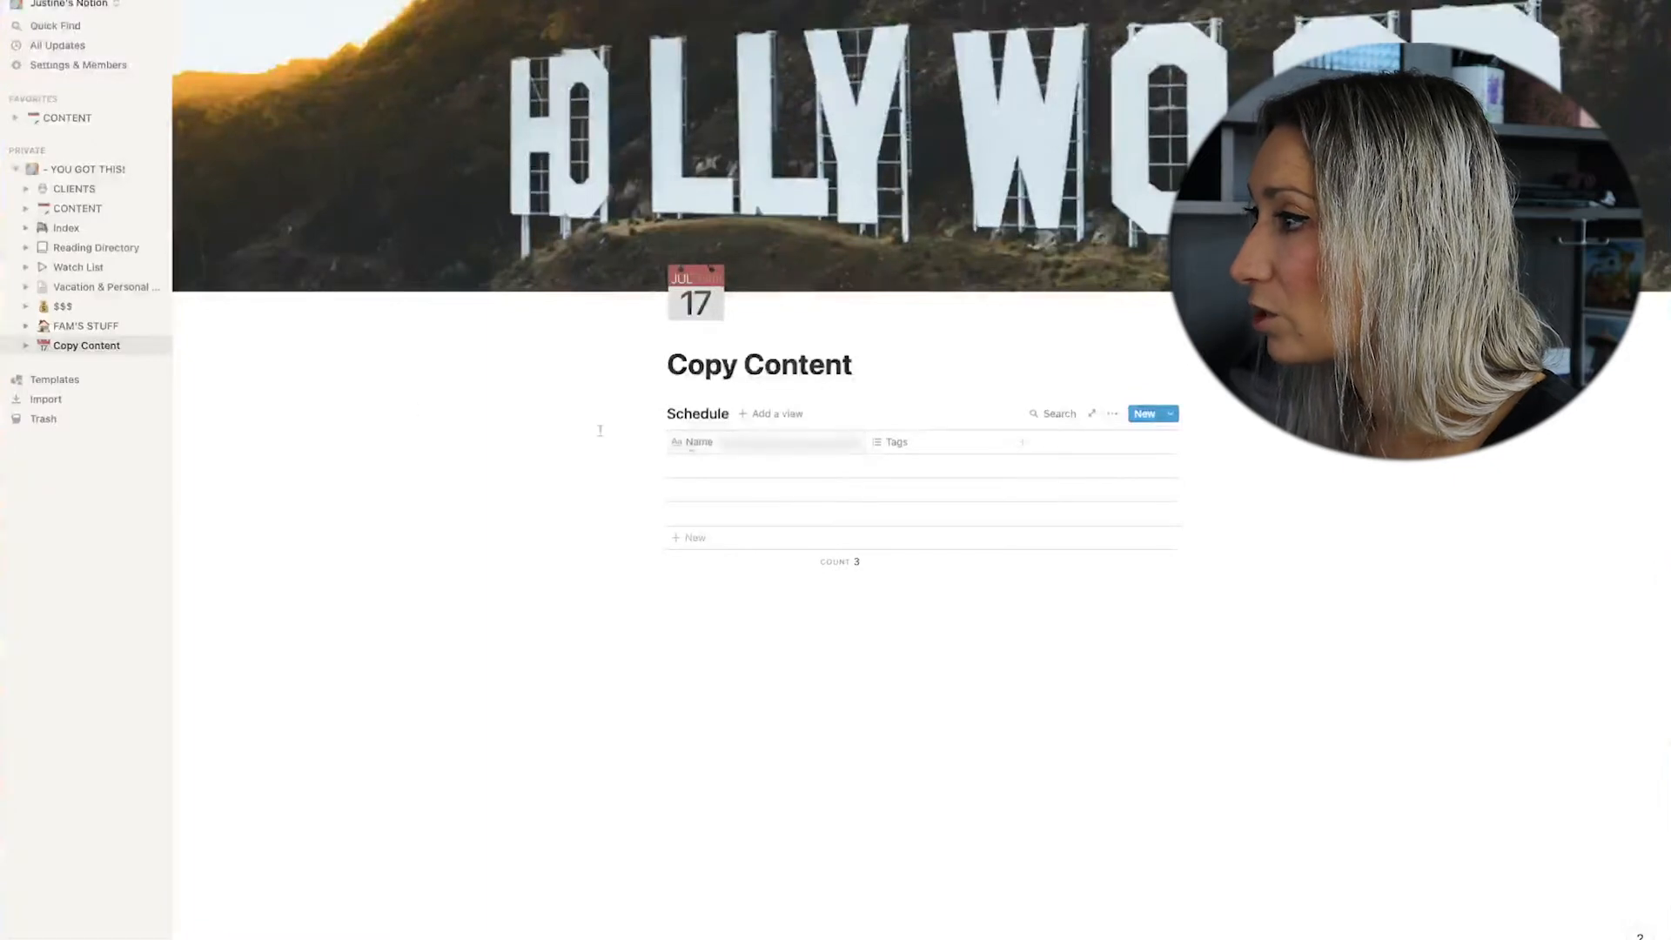
# Check the columns of the original CONTENT schedule, return to Copy Content and add two new columns to its Schedule table.
pyautogui.click(69, 208)
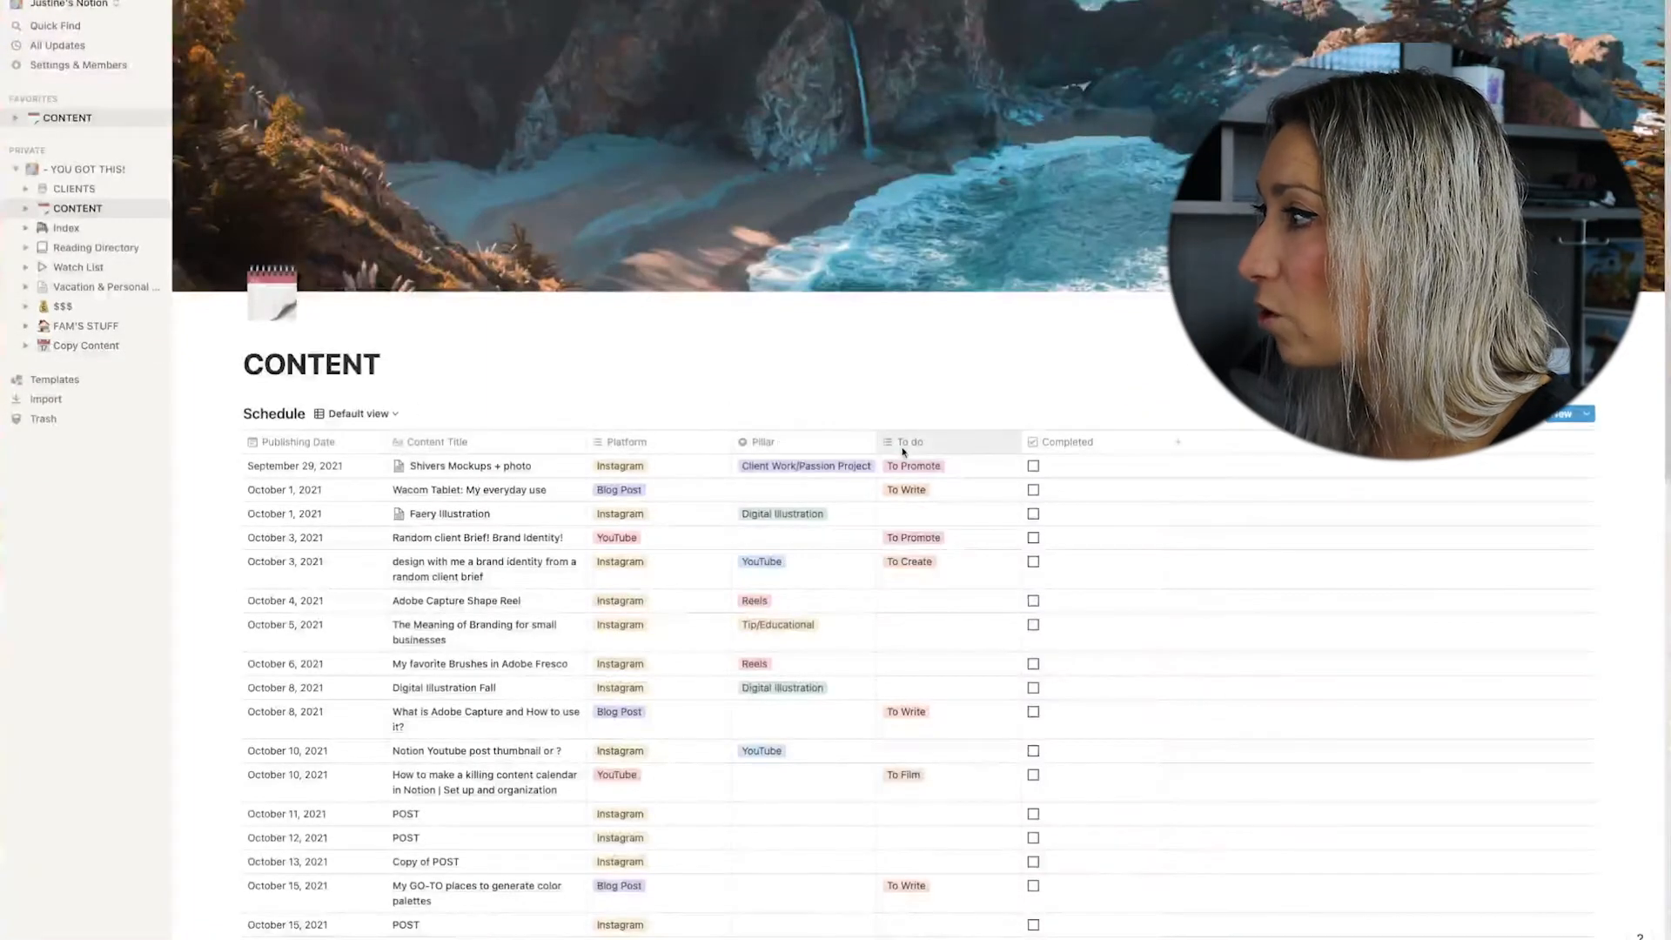
pyautogui.click(71, 347)
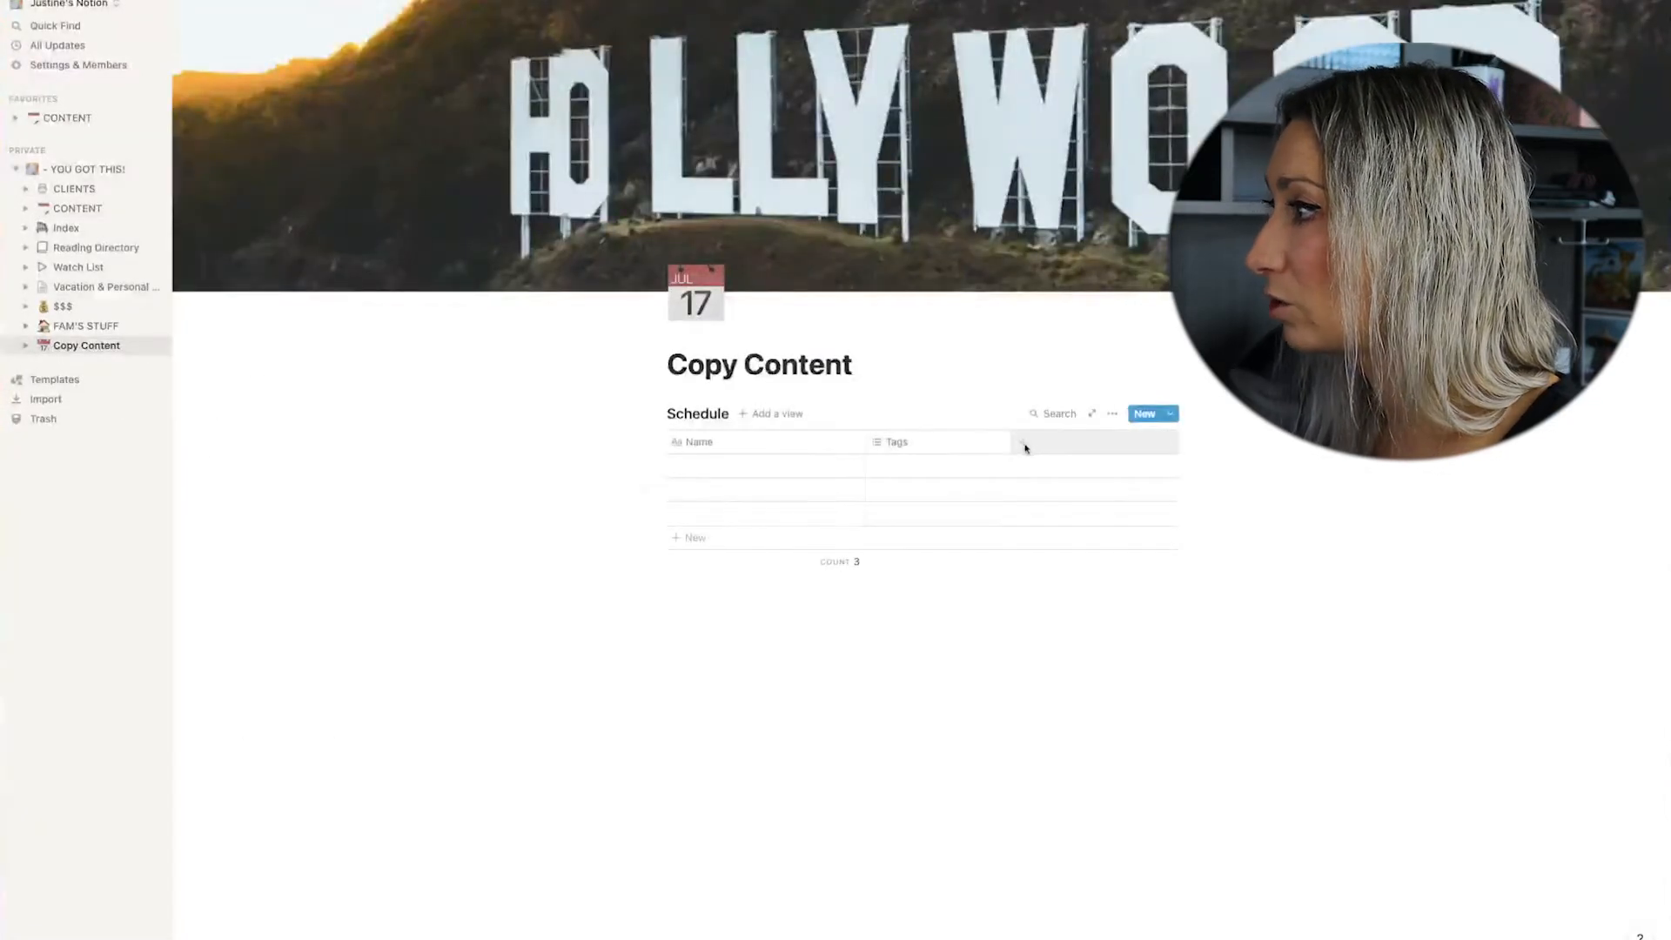
pyautogui.click(1023, 446)
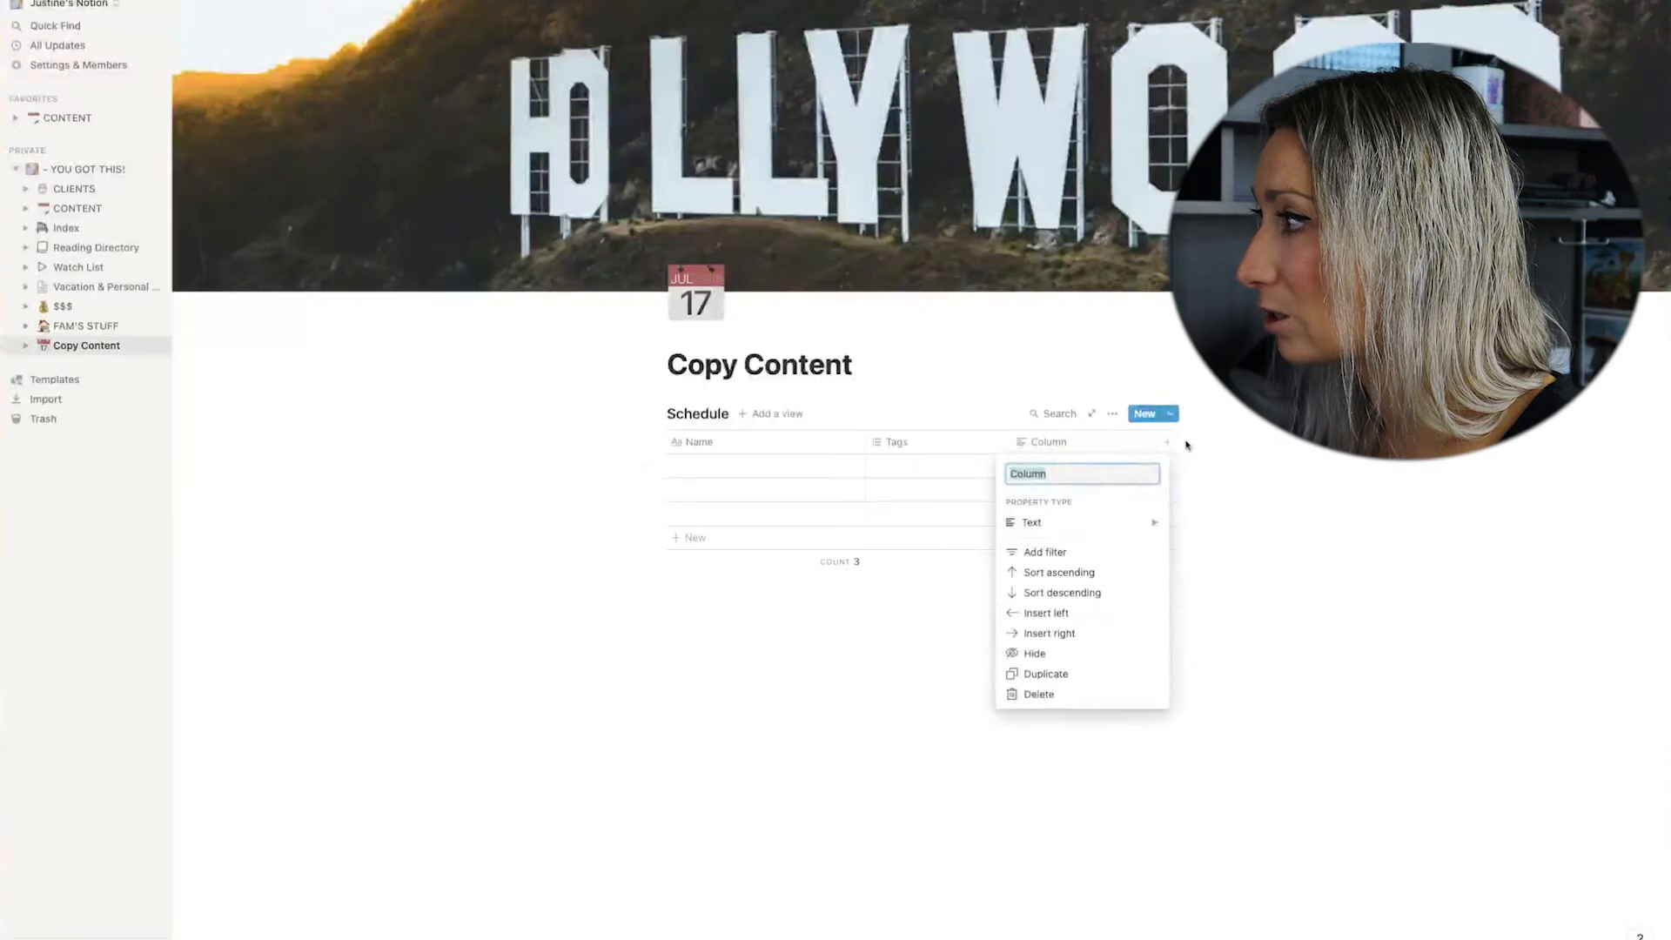
pyautogui.click(1173, 442)
pyautogui.click(1172, 442)
pyautogui.click(714, 449)
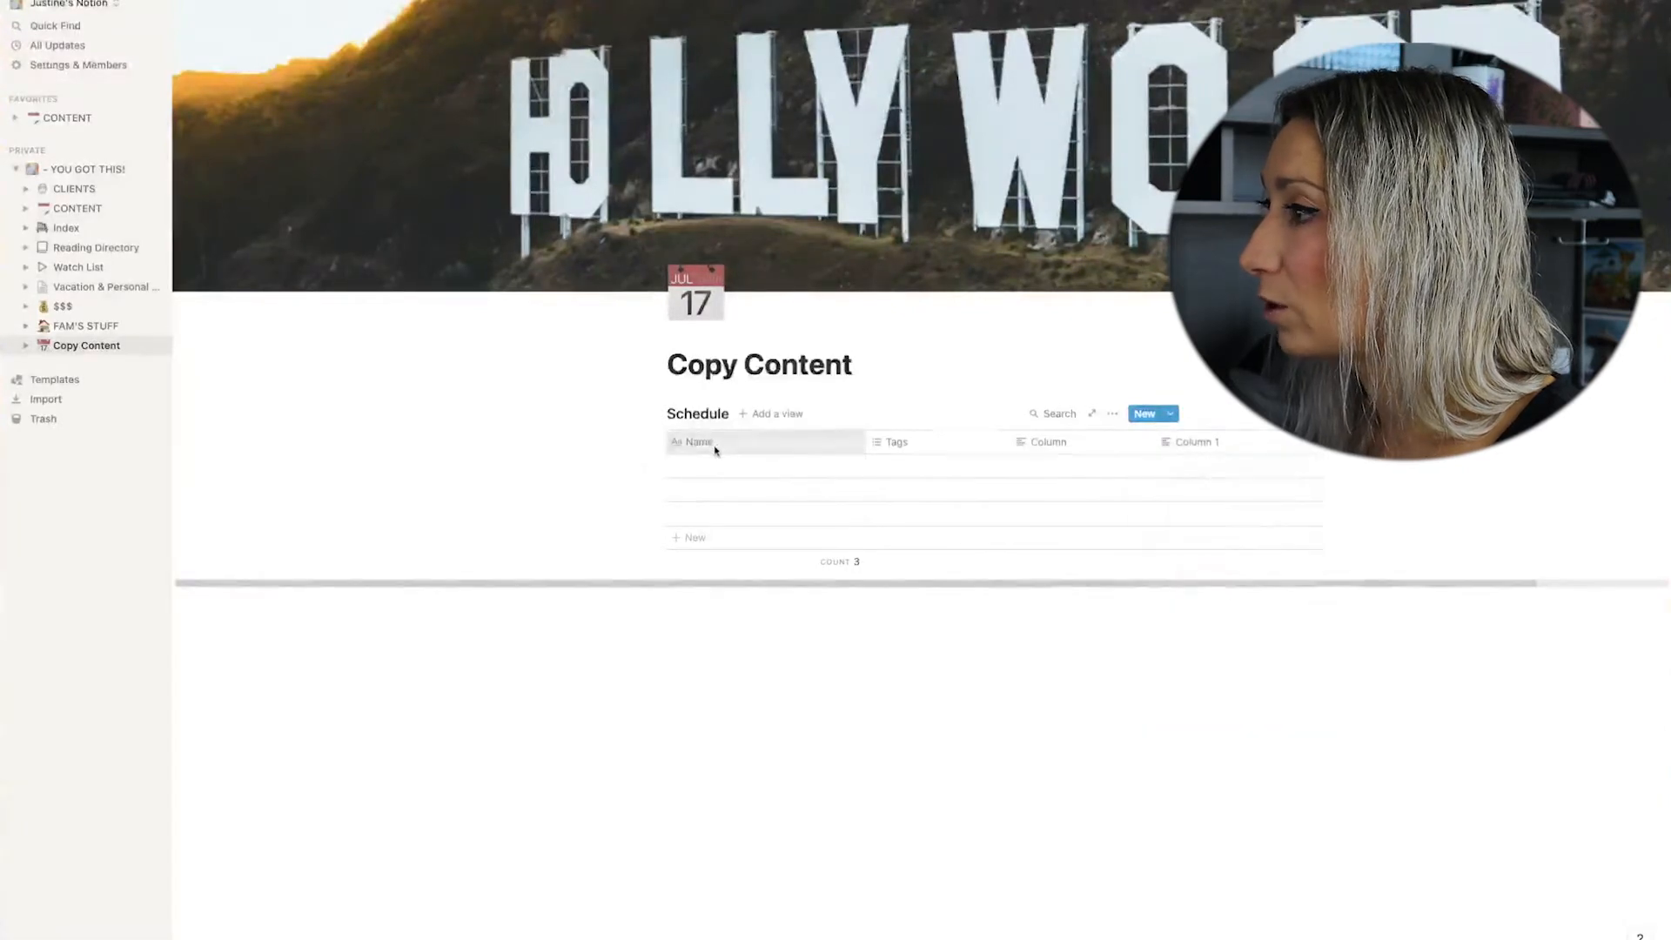
pyautogui.click(714, 449)
pyautogui.click(655, 468)
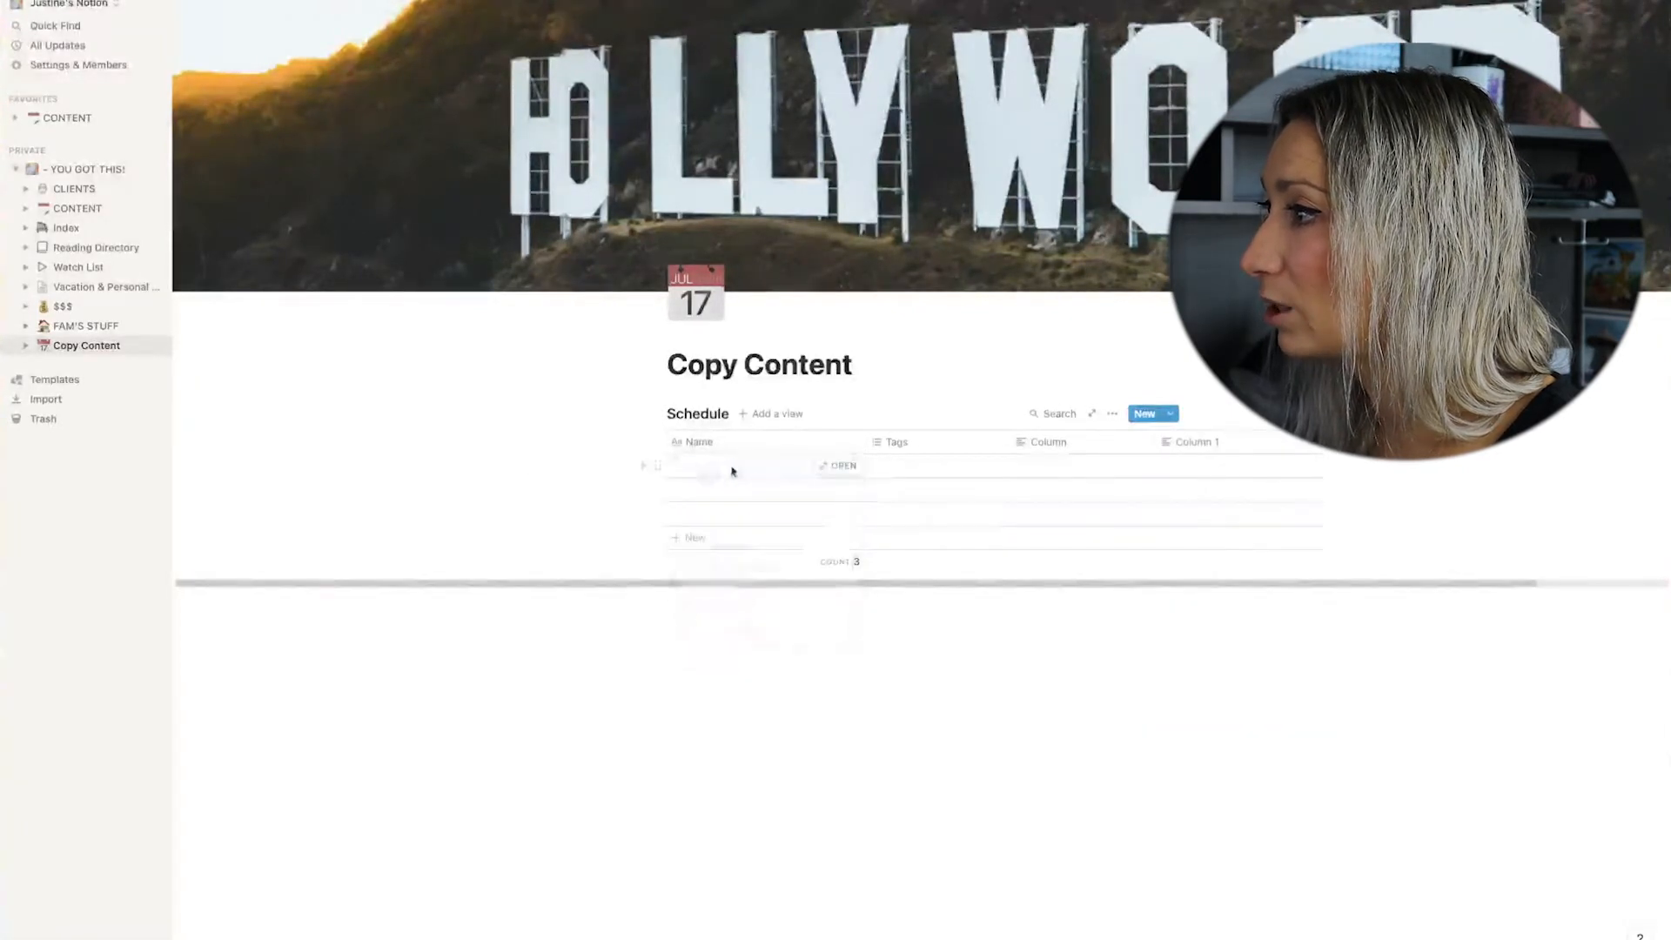
pyautogui.click(694, 444)
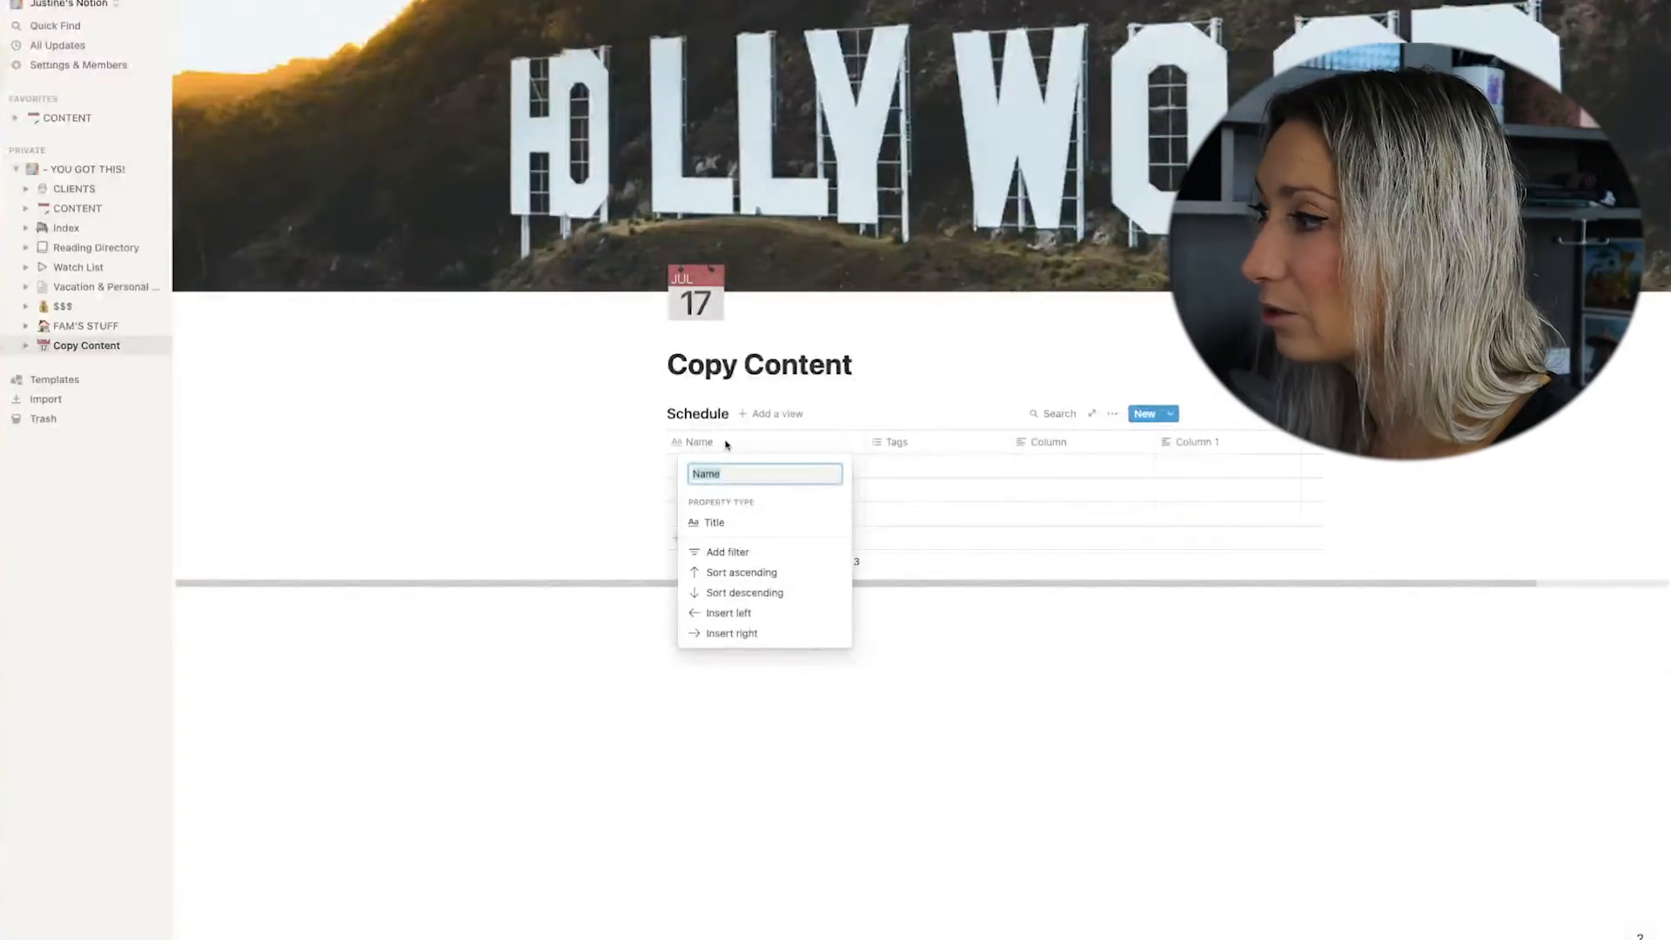
pyautogui.click(695, 448)
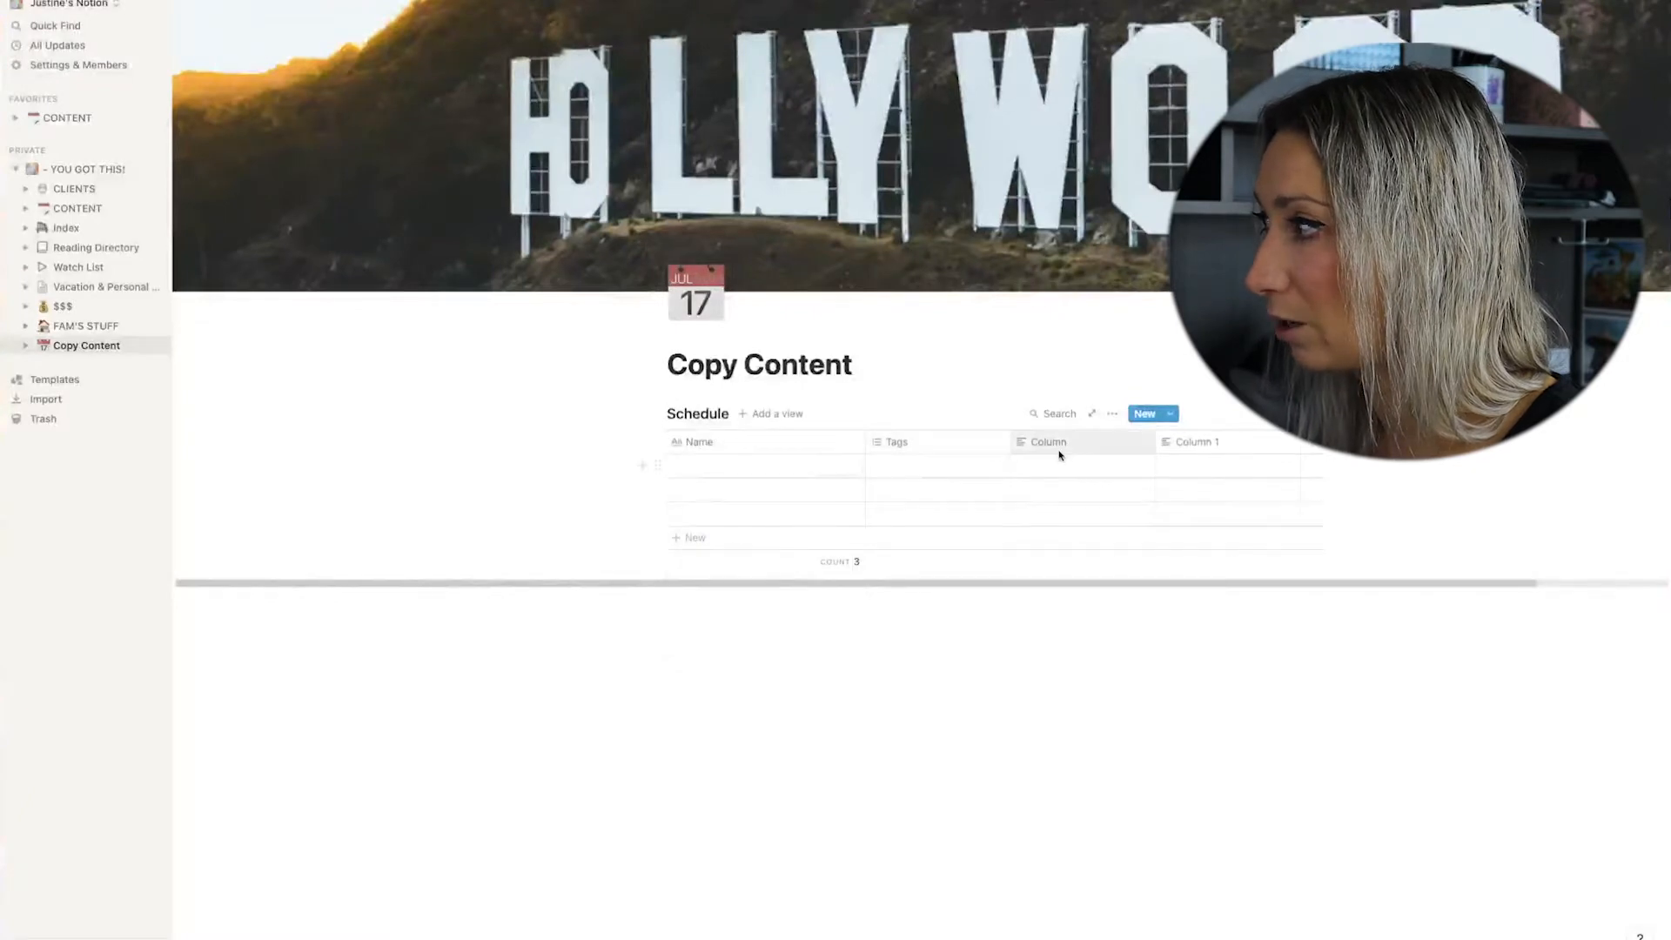
# Move the first added column ahead of Name and make it a Date property named "Publishing Date".
pyautogui.moveTo(1046, 447); pyautogui.dragTo(676, 448)
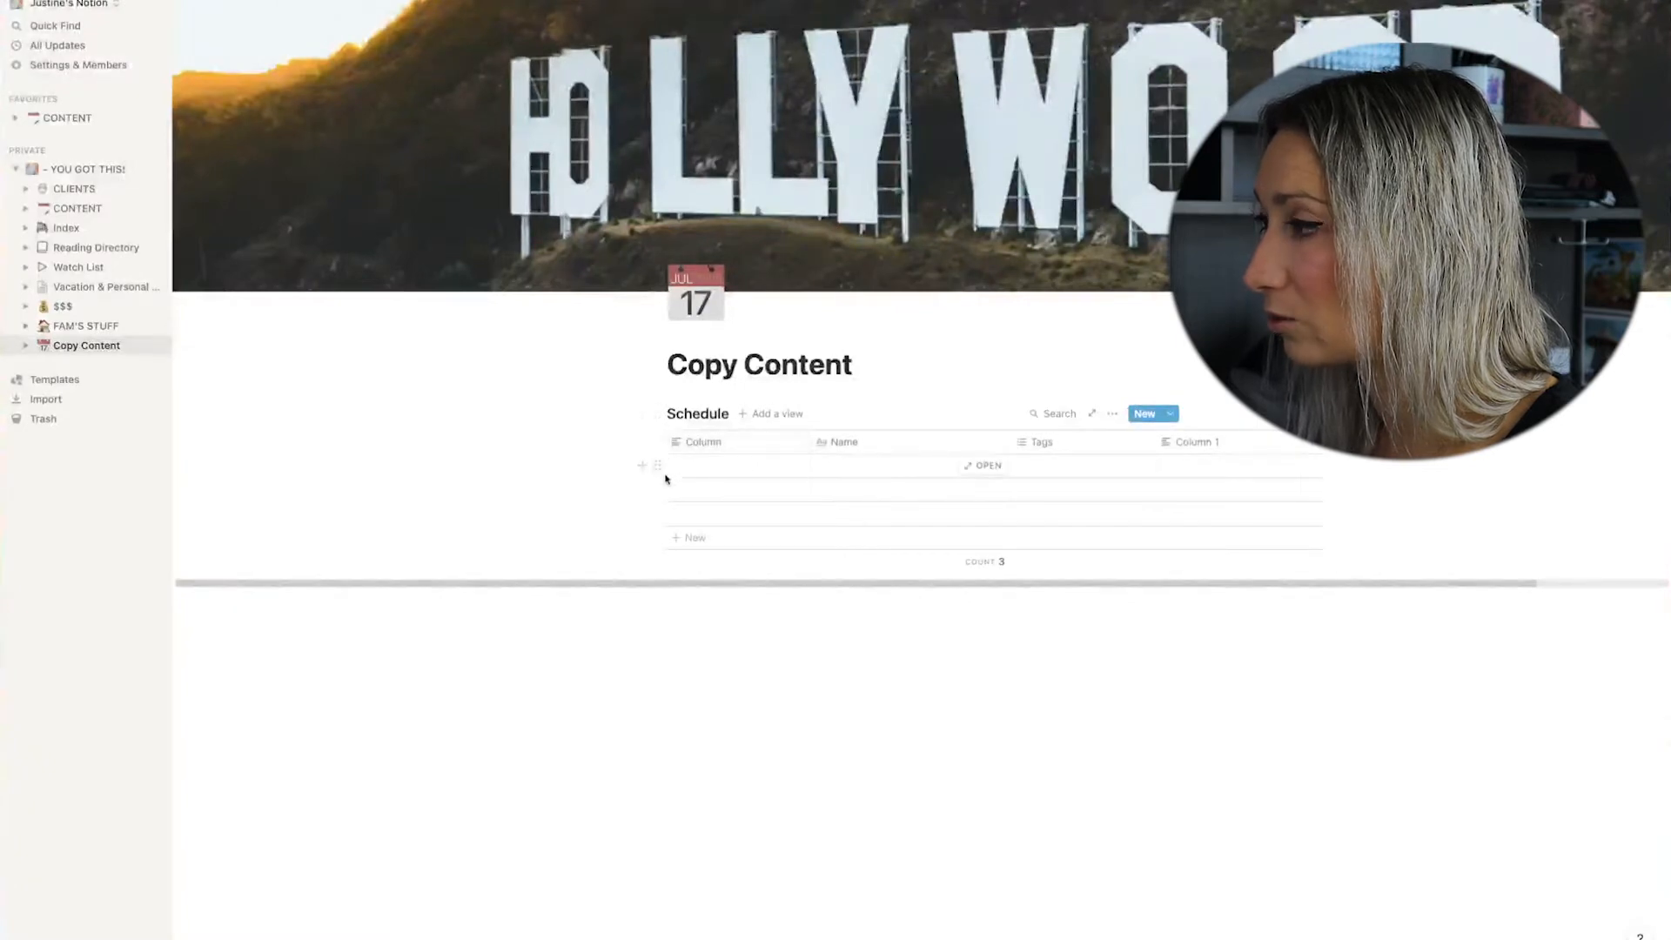
pyautogui.click(695, 441)
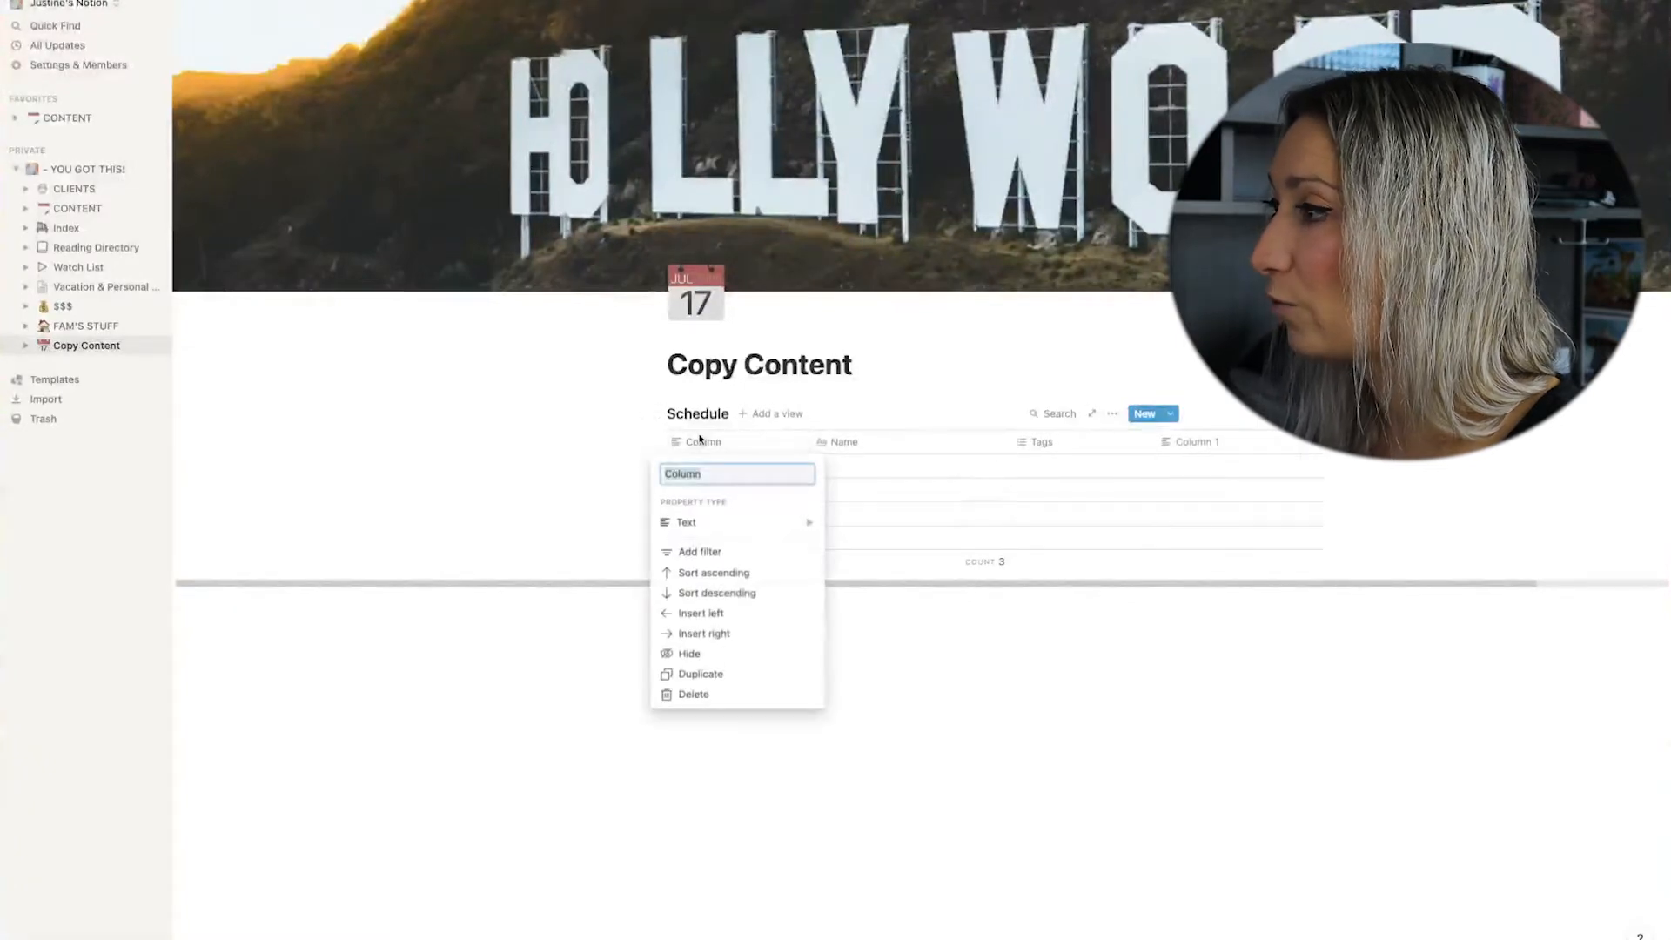
pyautogui.write('Publishe')
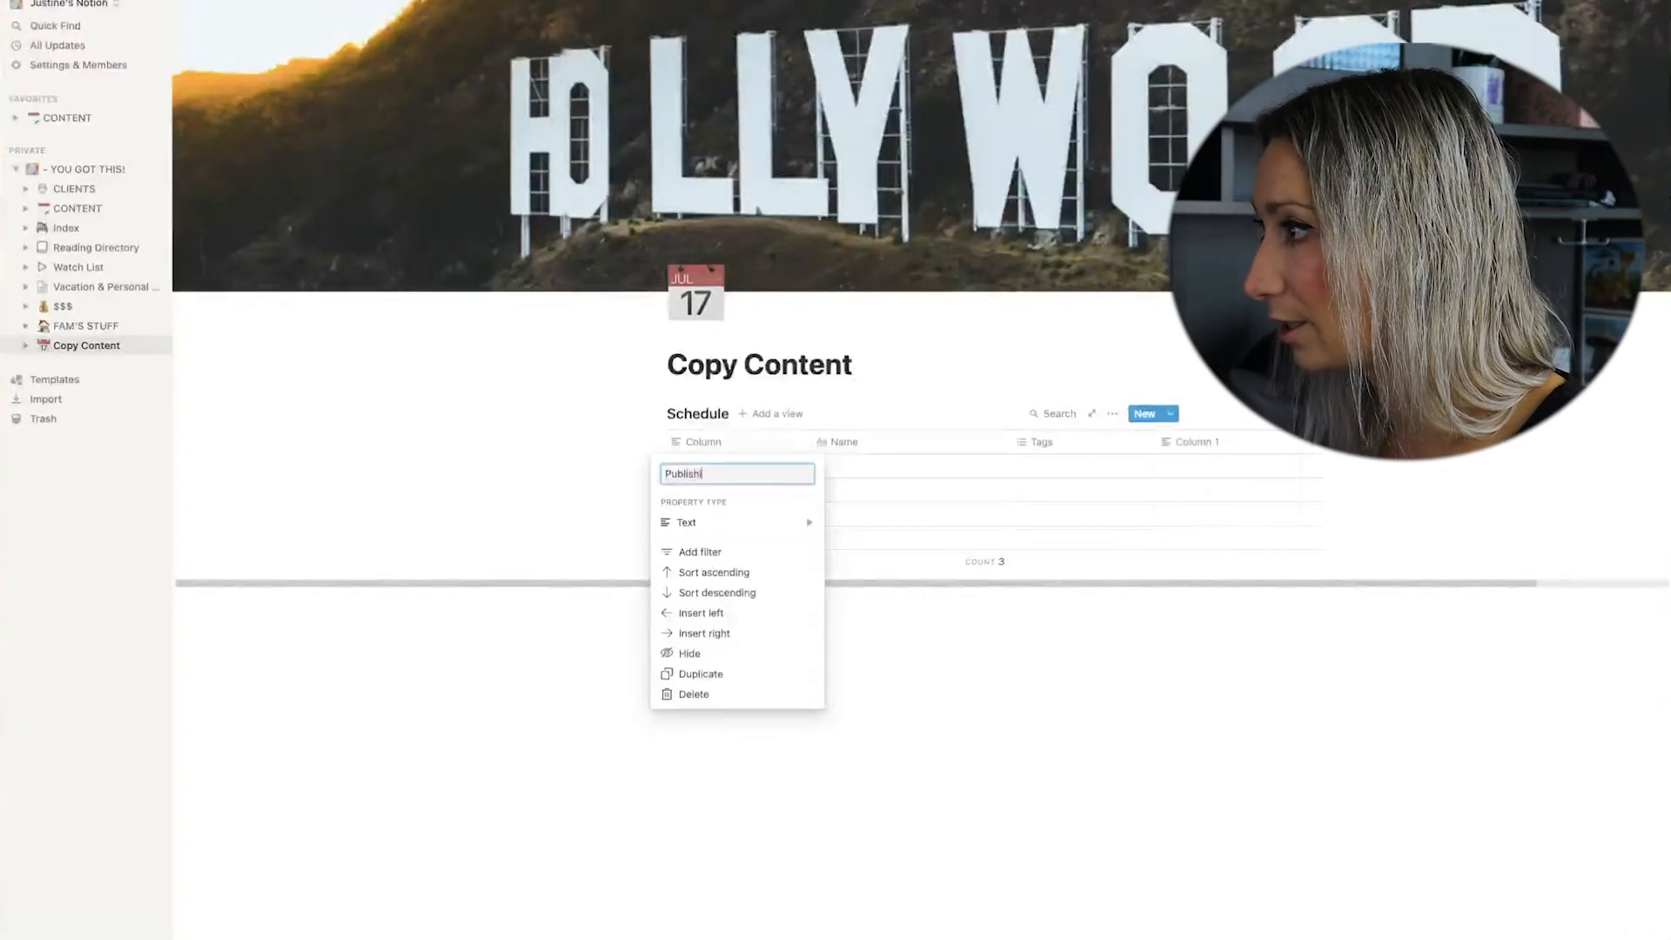
pyautogui.write('ng Date')
pyautogui.click(704, 525)
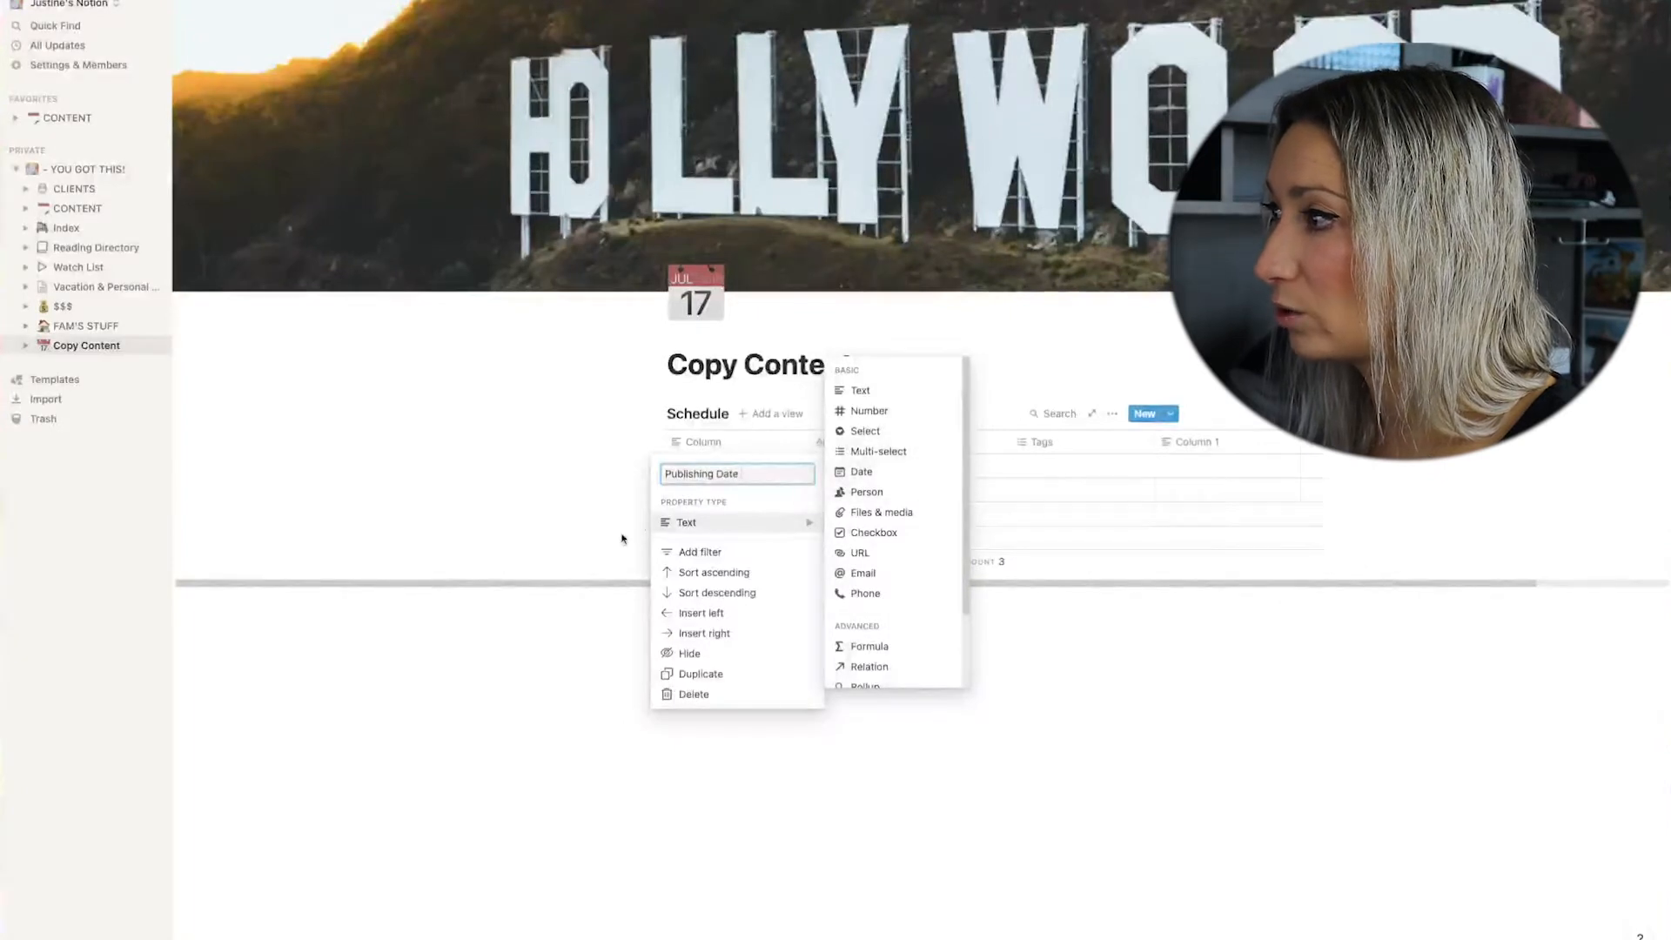
pyautogui.moveTo(780, 525)
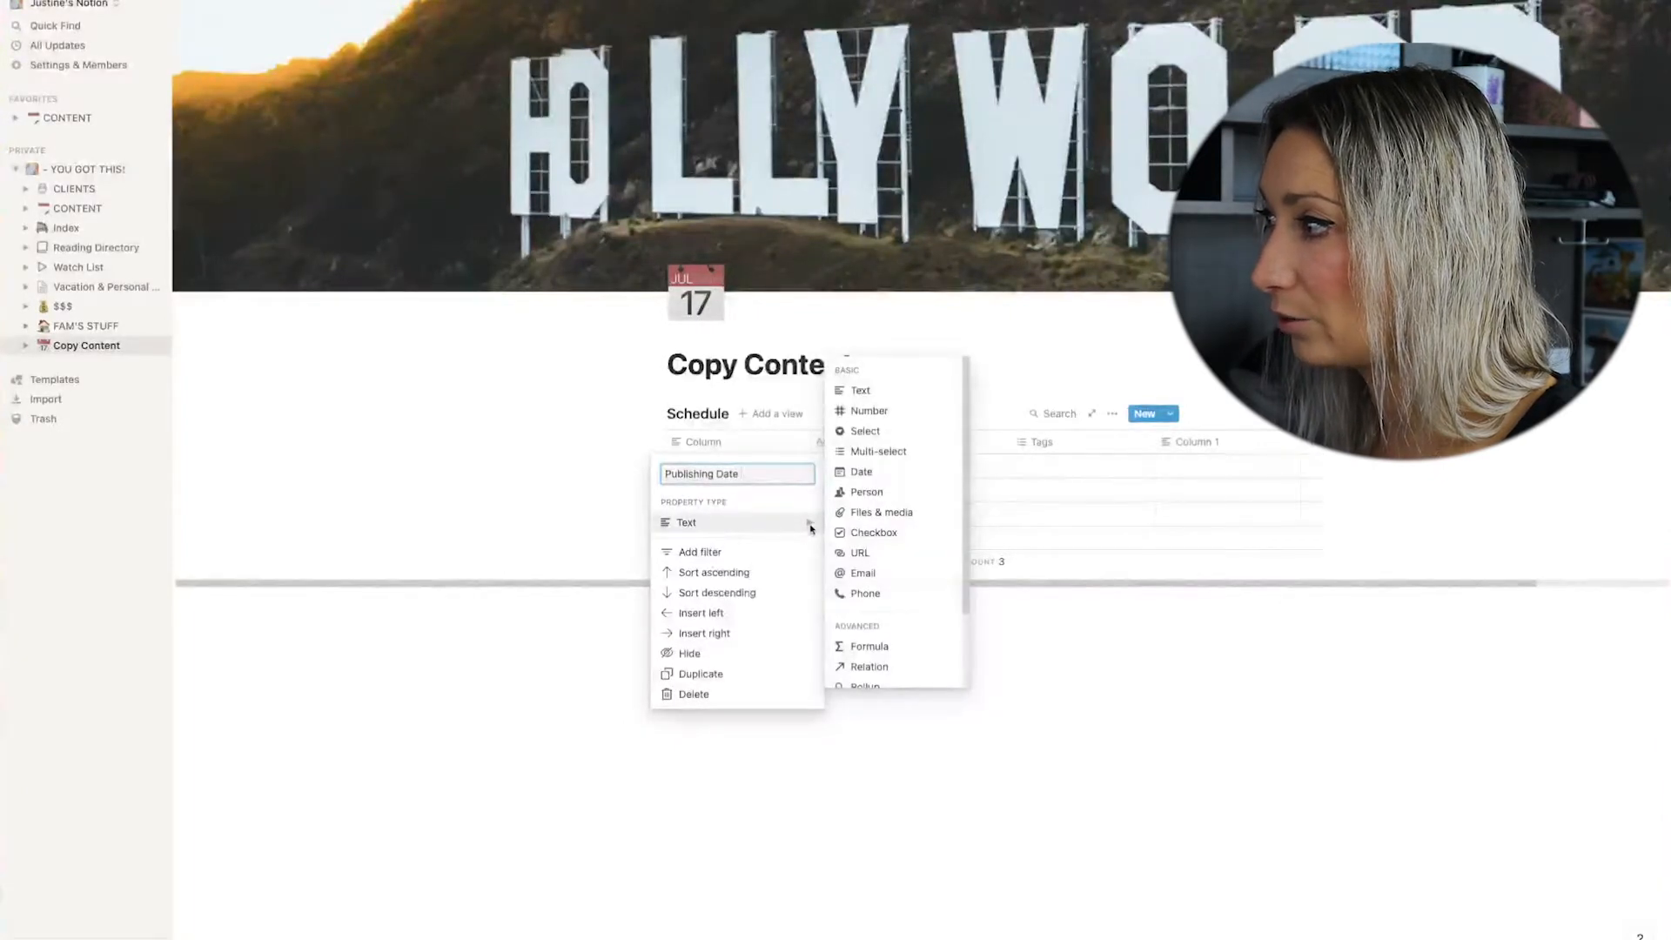
pyautogui.click(864, 472)
# Examine the calendar picker and reminder options available in the Publishing Date cells.
pyautogui.click(739, 466)
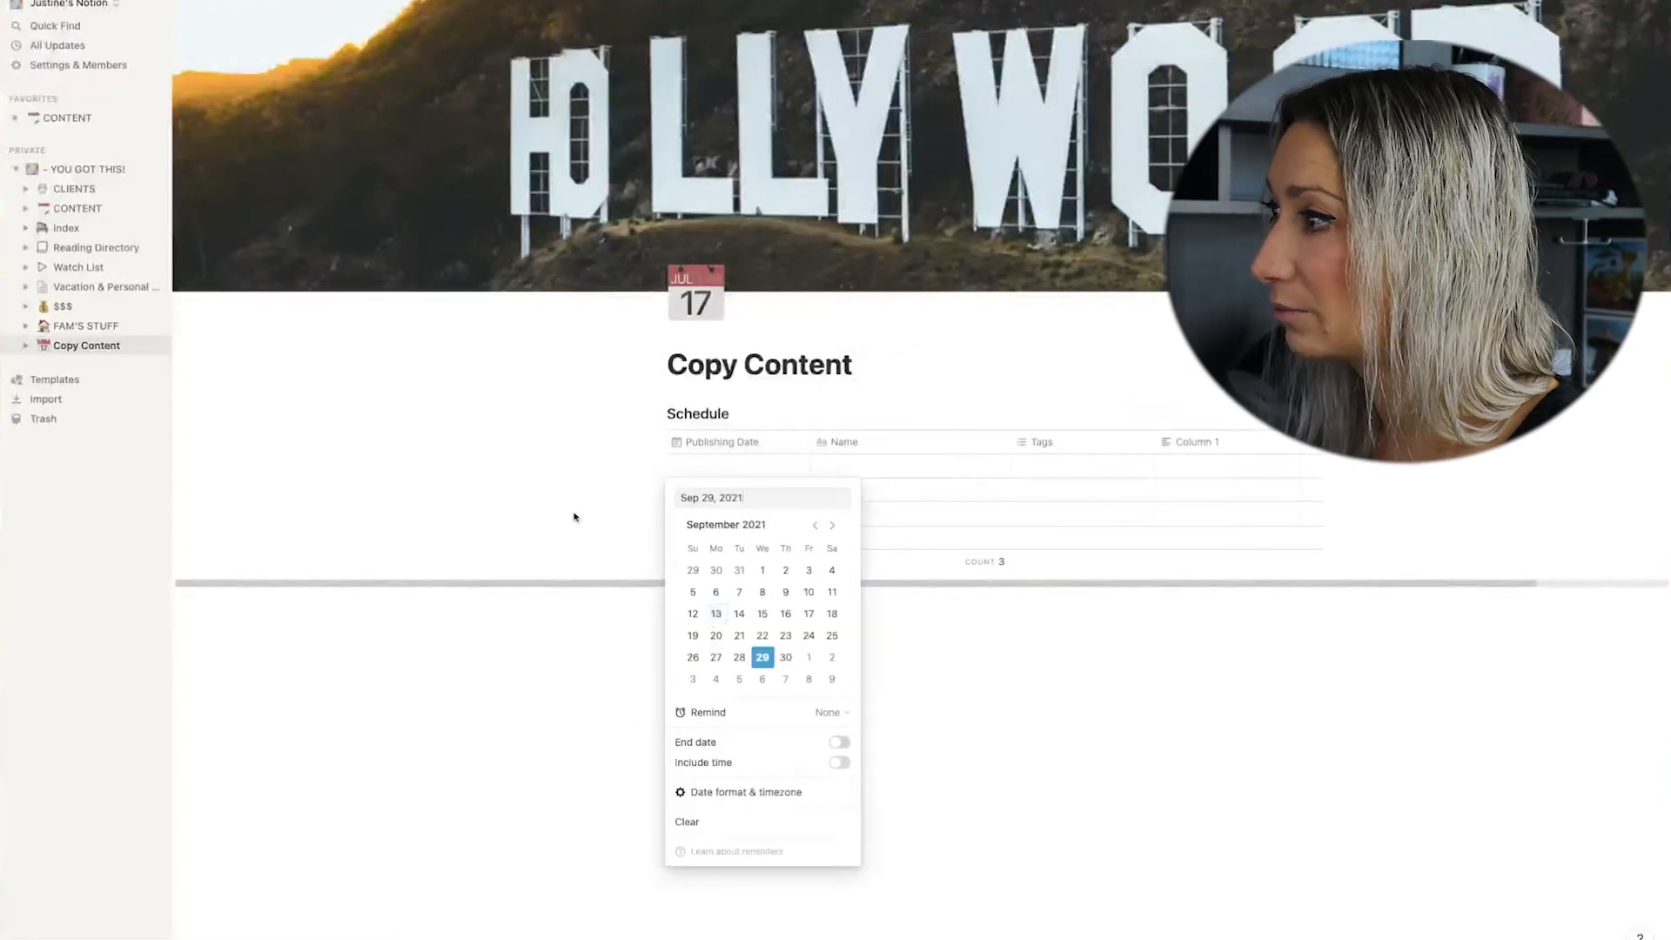
pyautogui.click(581, 517)
pyautogui.click(697, 493)
pyautogui.click(597, 644)
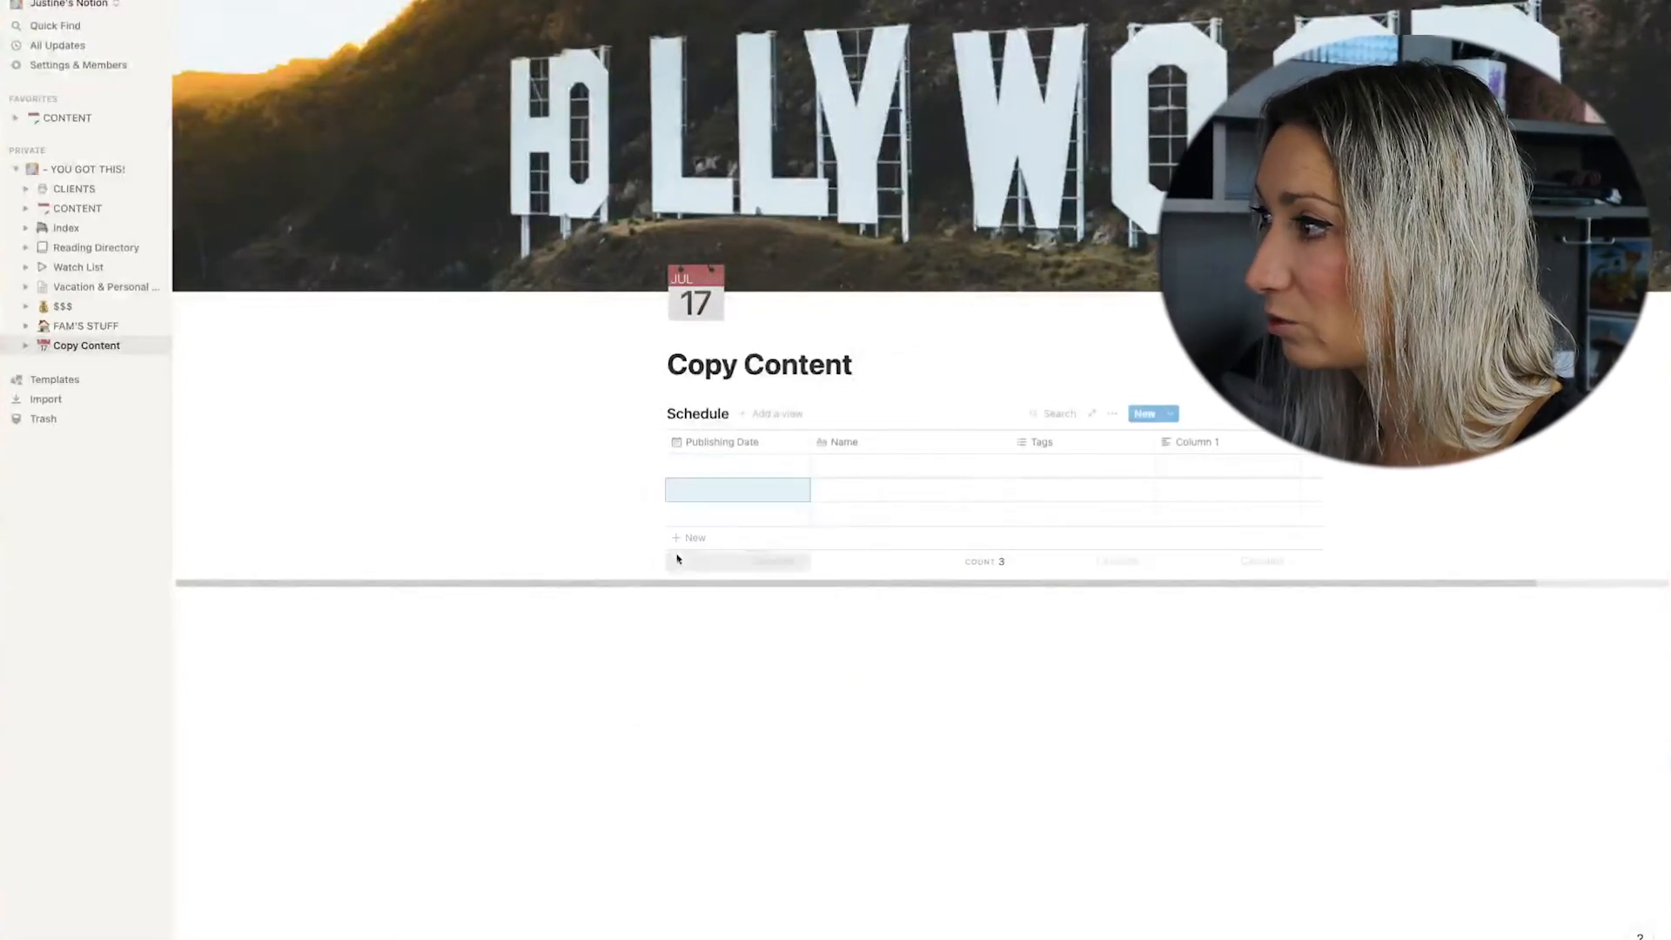
pyautogui.click(697, 515)
pyautogui.click(712, 474)
pyautogui.click(711, 490)
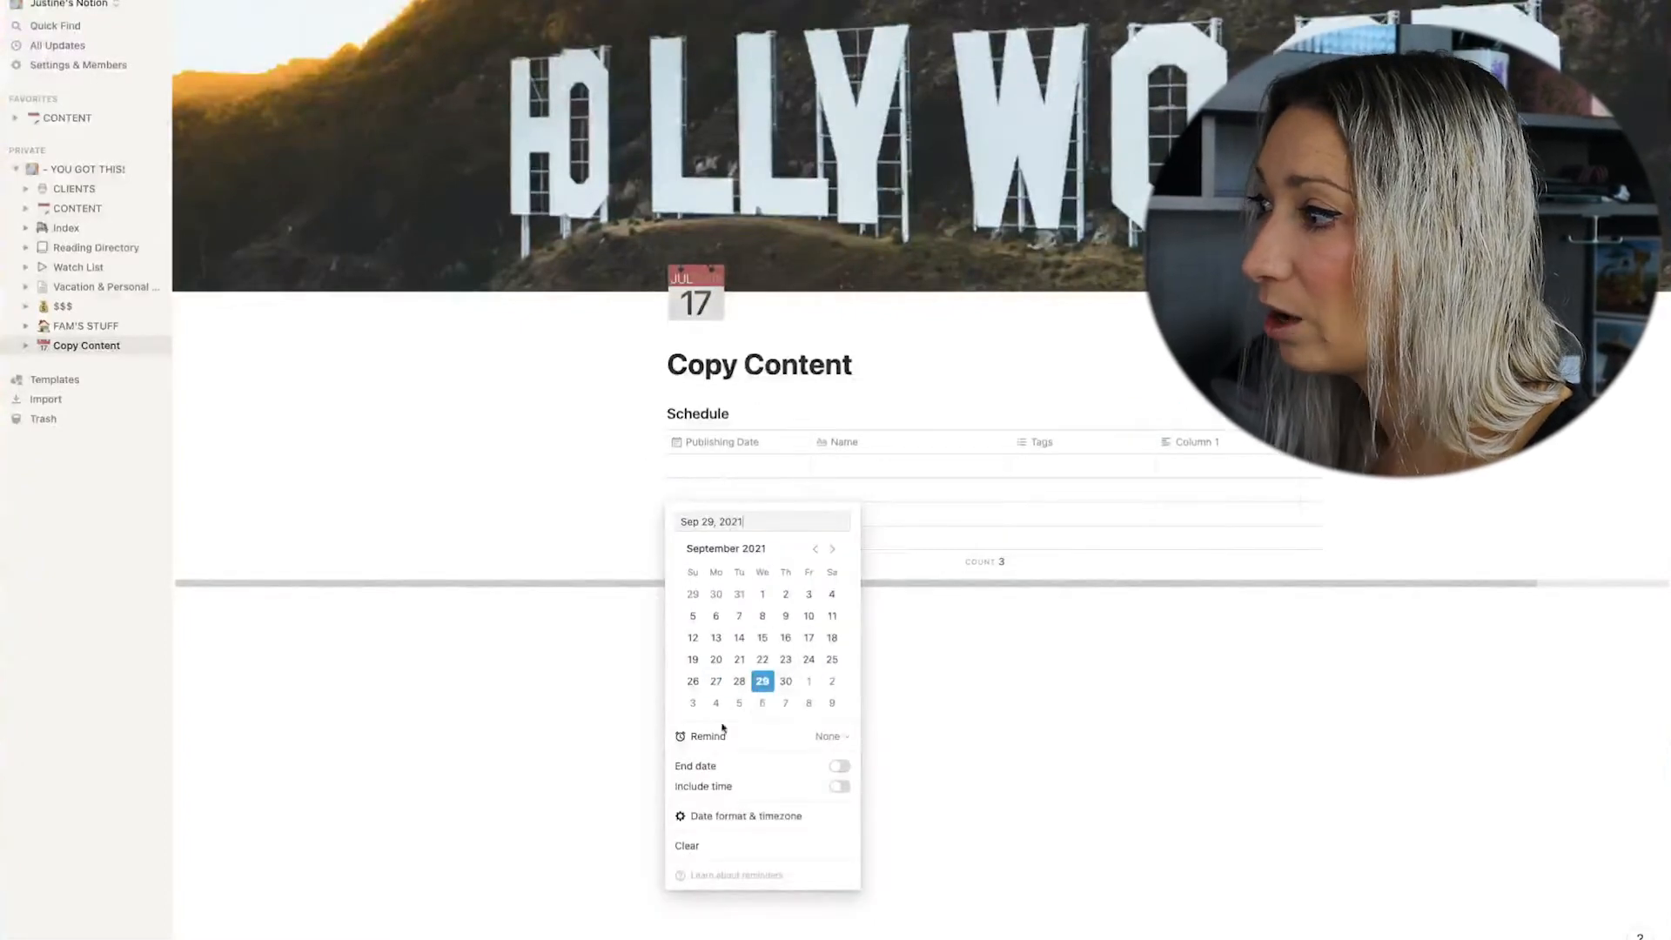
pyautogui.click(831, 736)
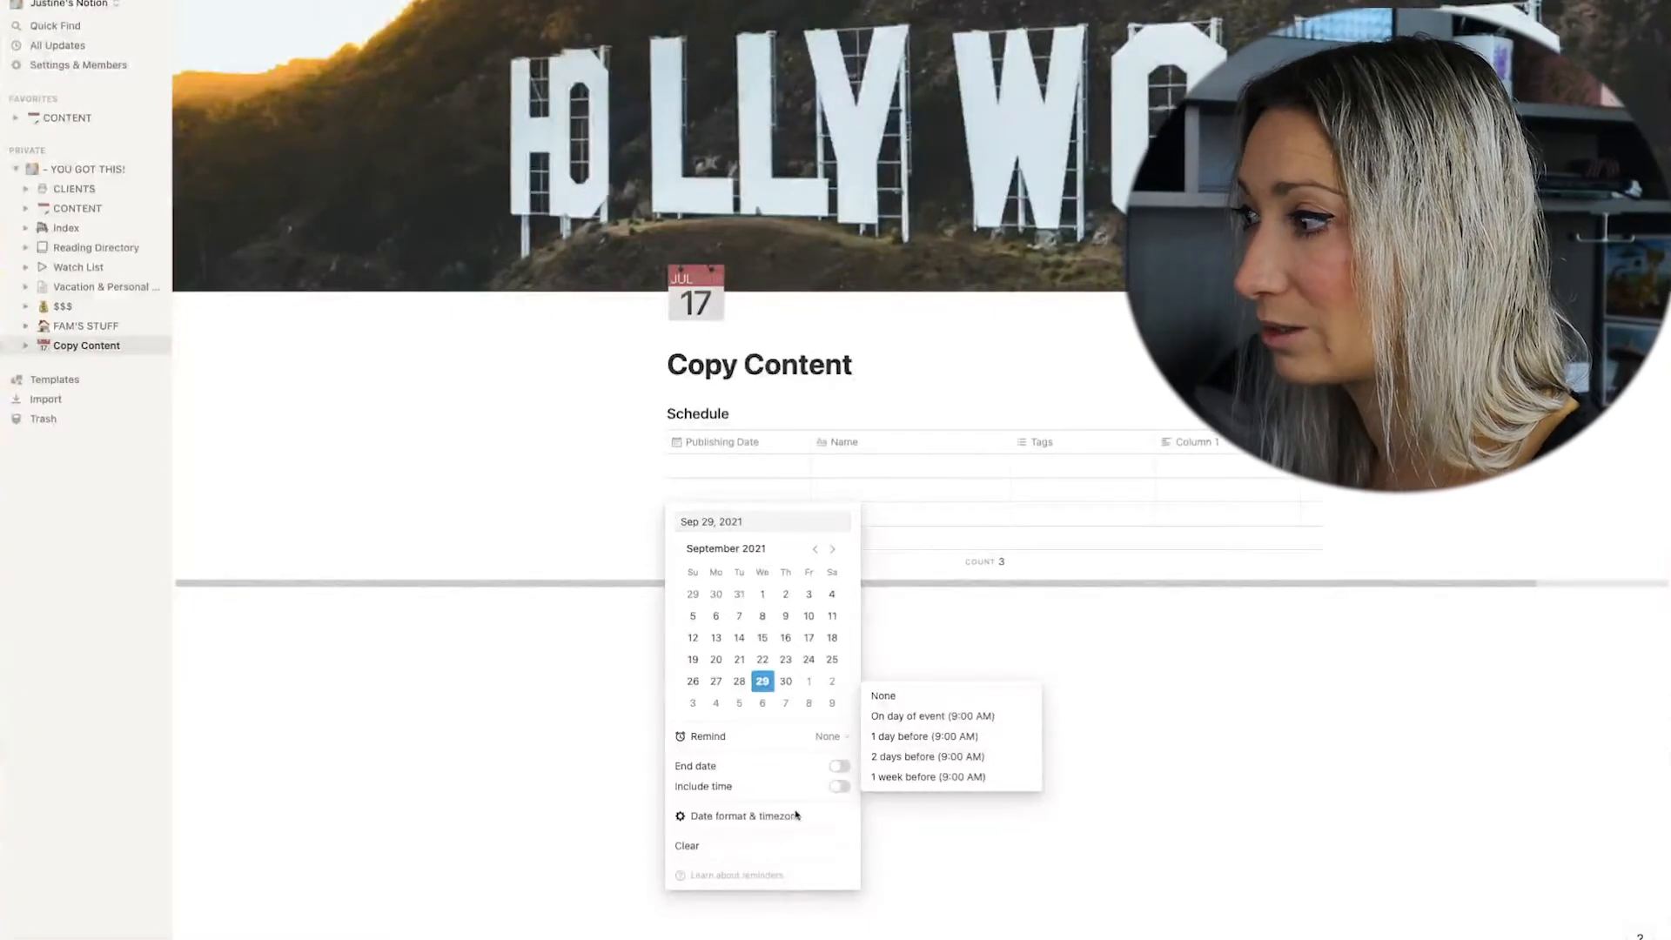
pyautogui.click(905, 848)
pyautogui.click(938, 830)
# Rename the Name column of the Schedule table to "Title Content".
pyautogui.click(876, 444)
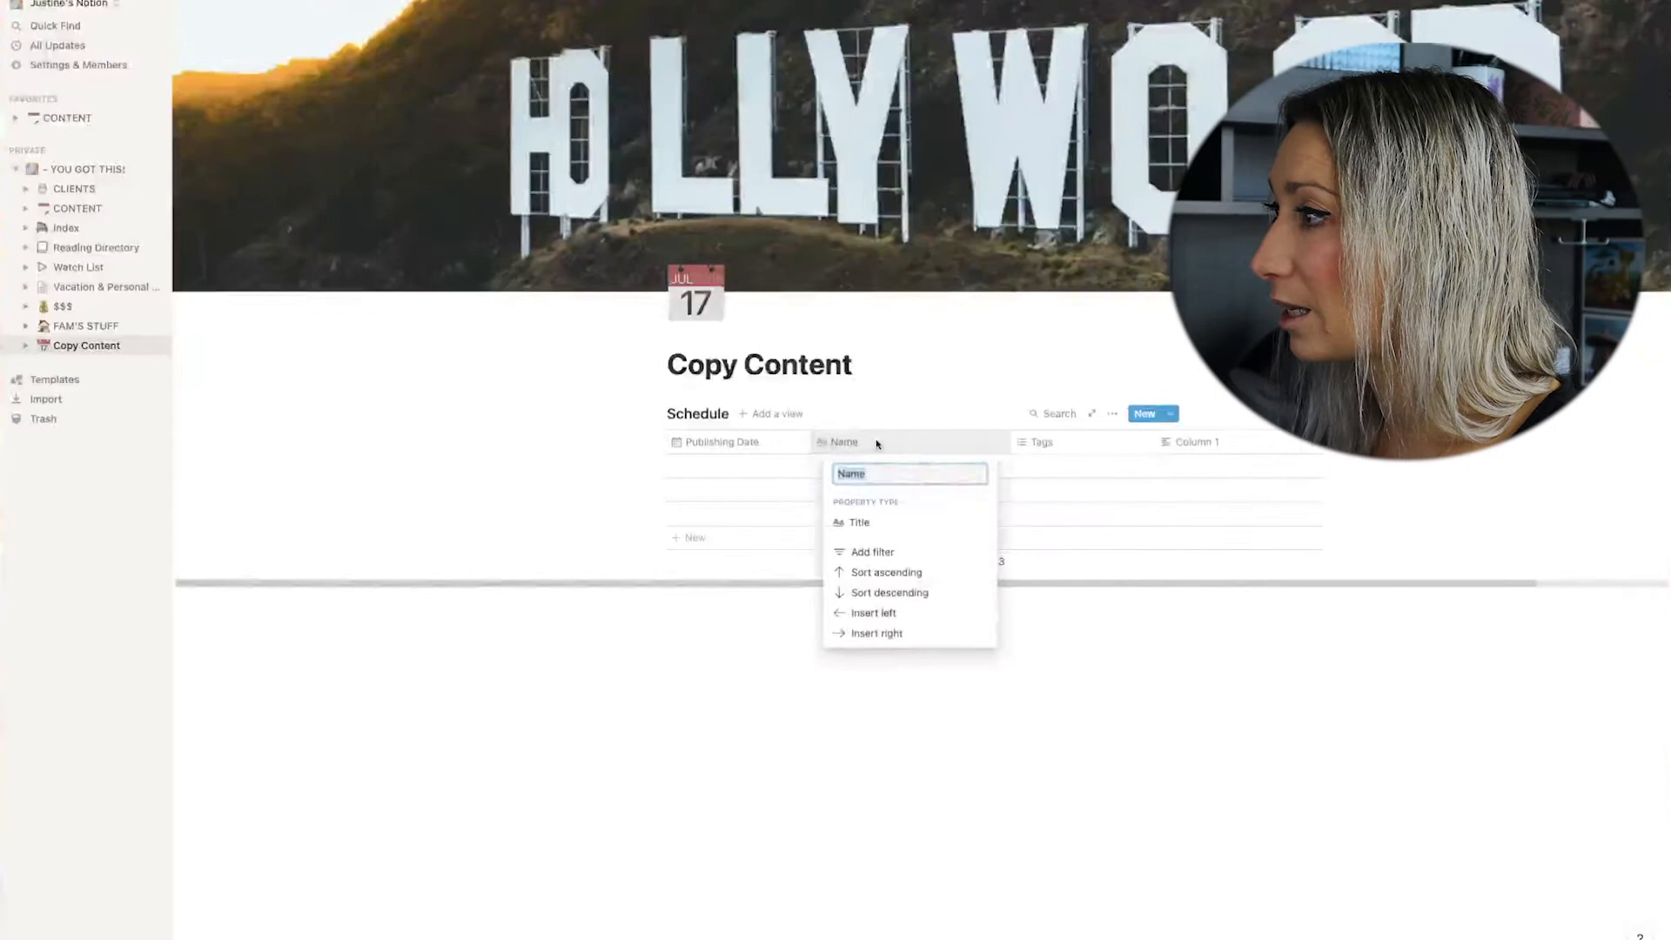
pyautogui.write('Titl')
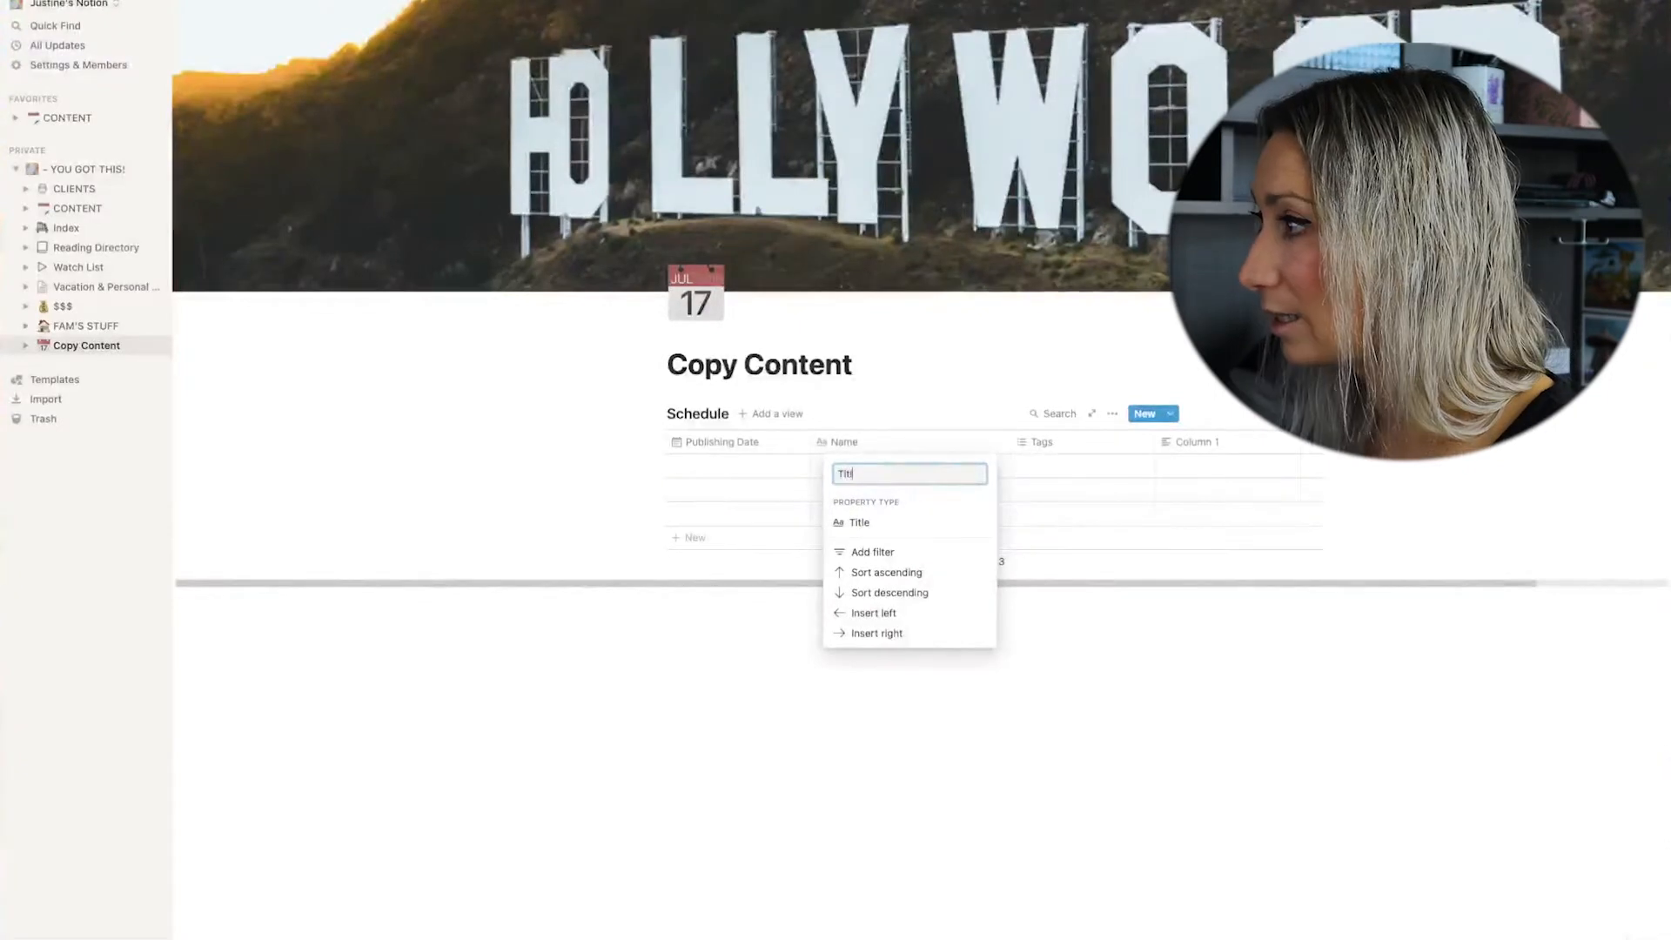
pyautogui.write('e Con')
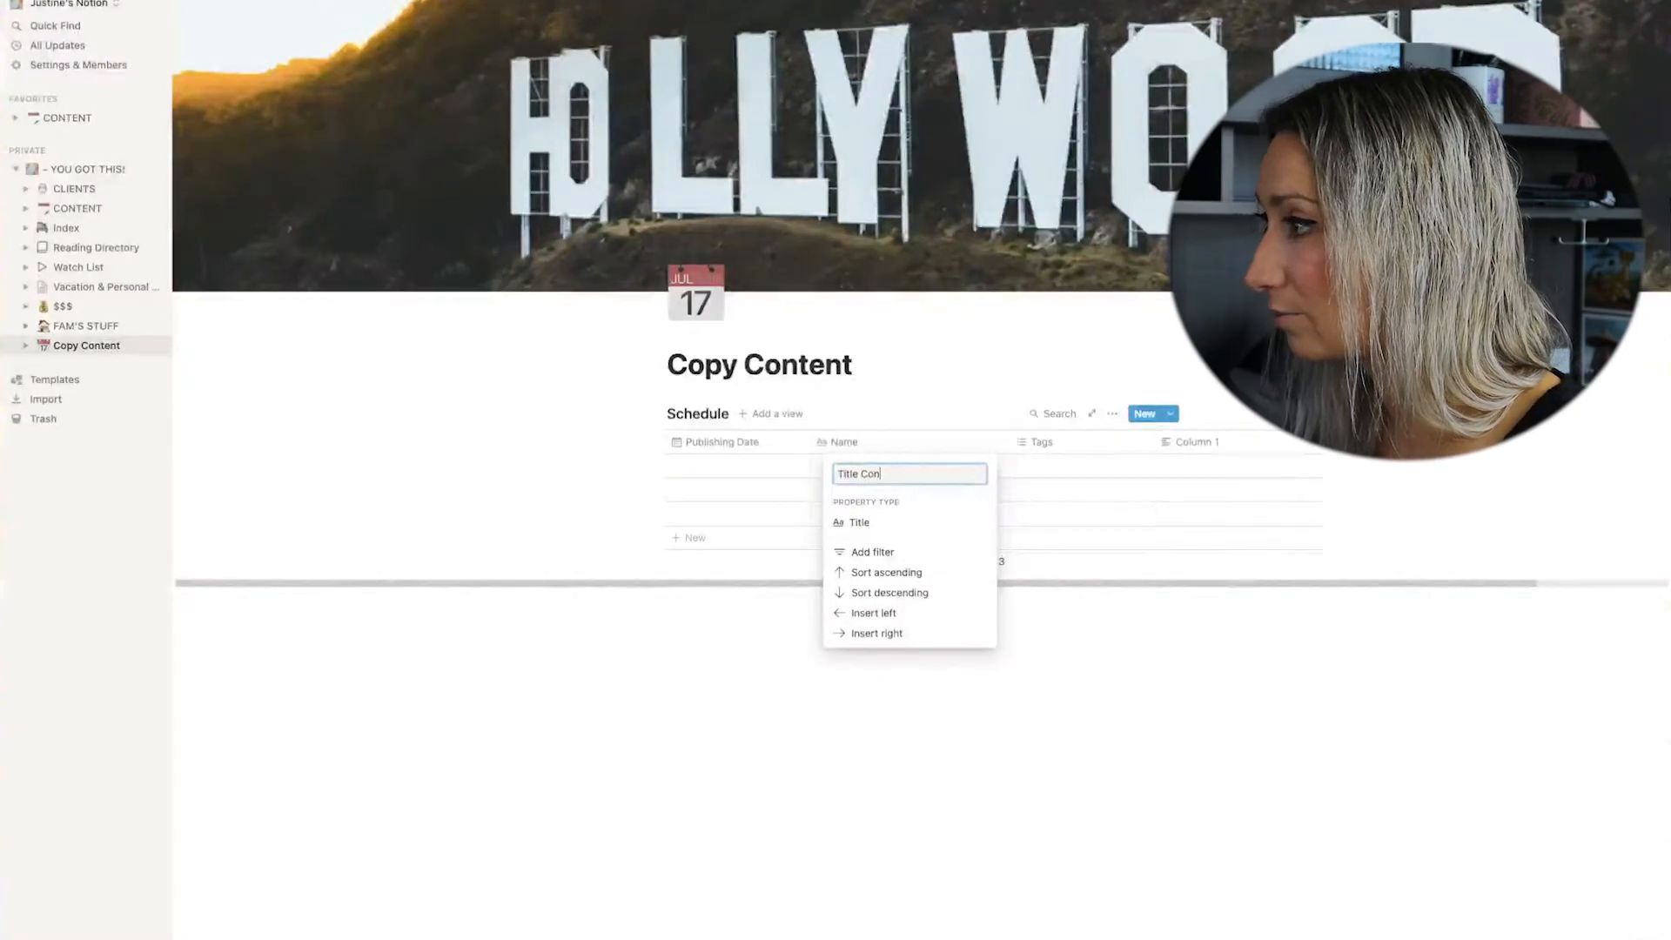
pyautogui.write('tent')
pyautogui.press('Return')
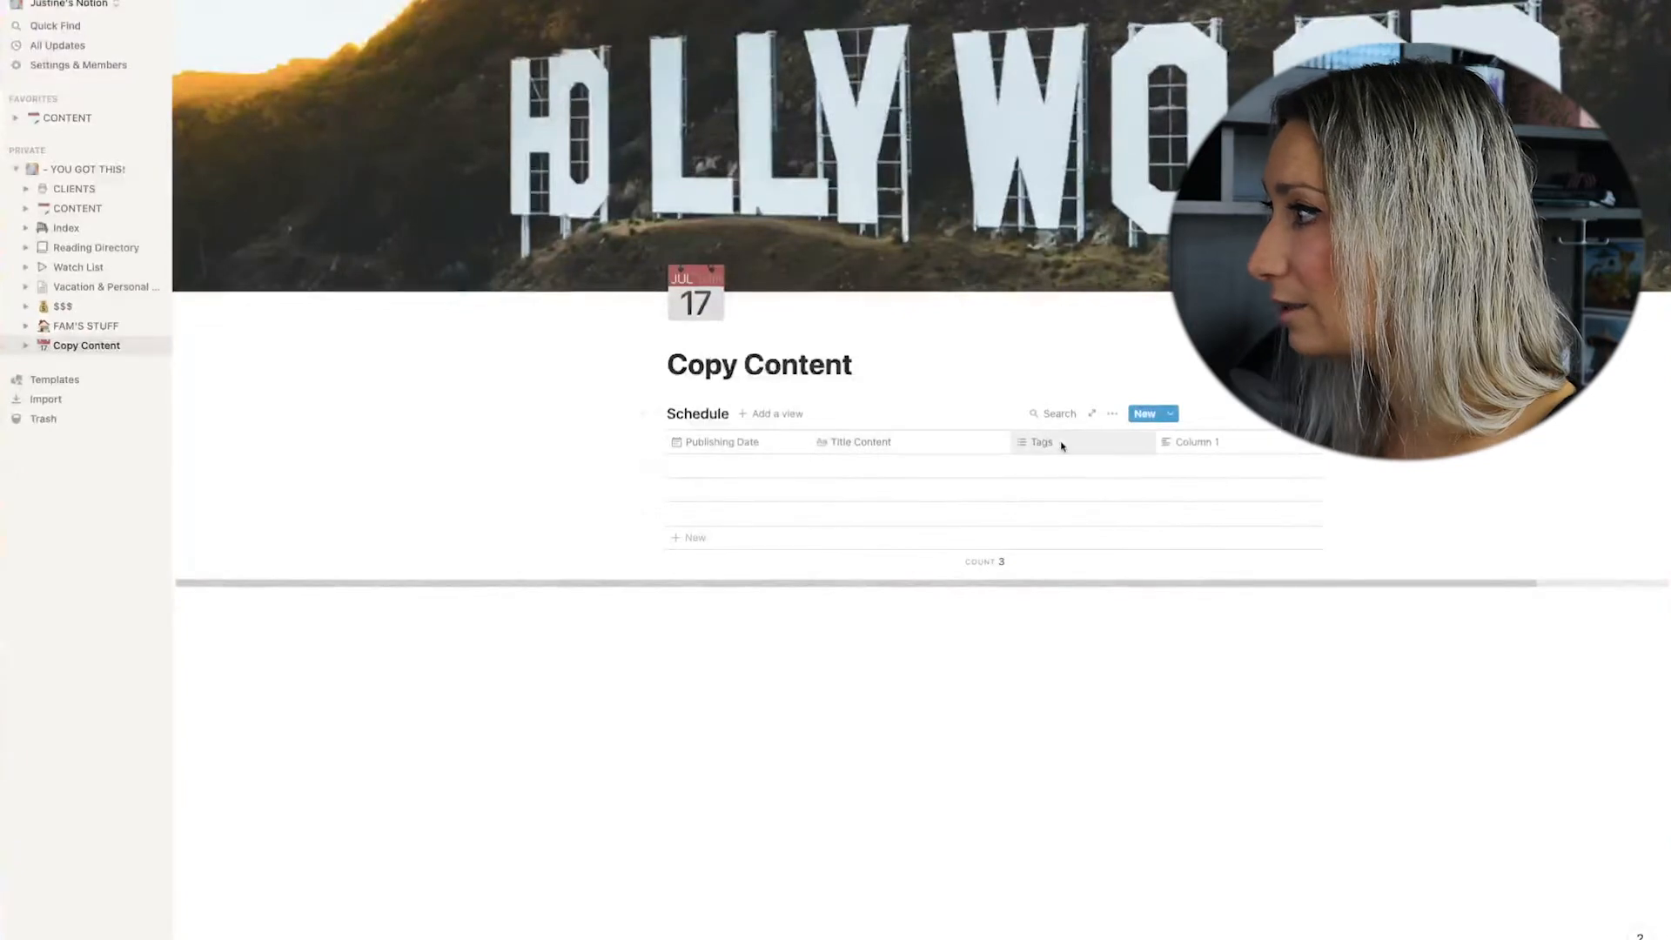
# Rename the Tags column to "Platforms", keeping the Multi-select property type.
pyautogui.click(1063, 444)
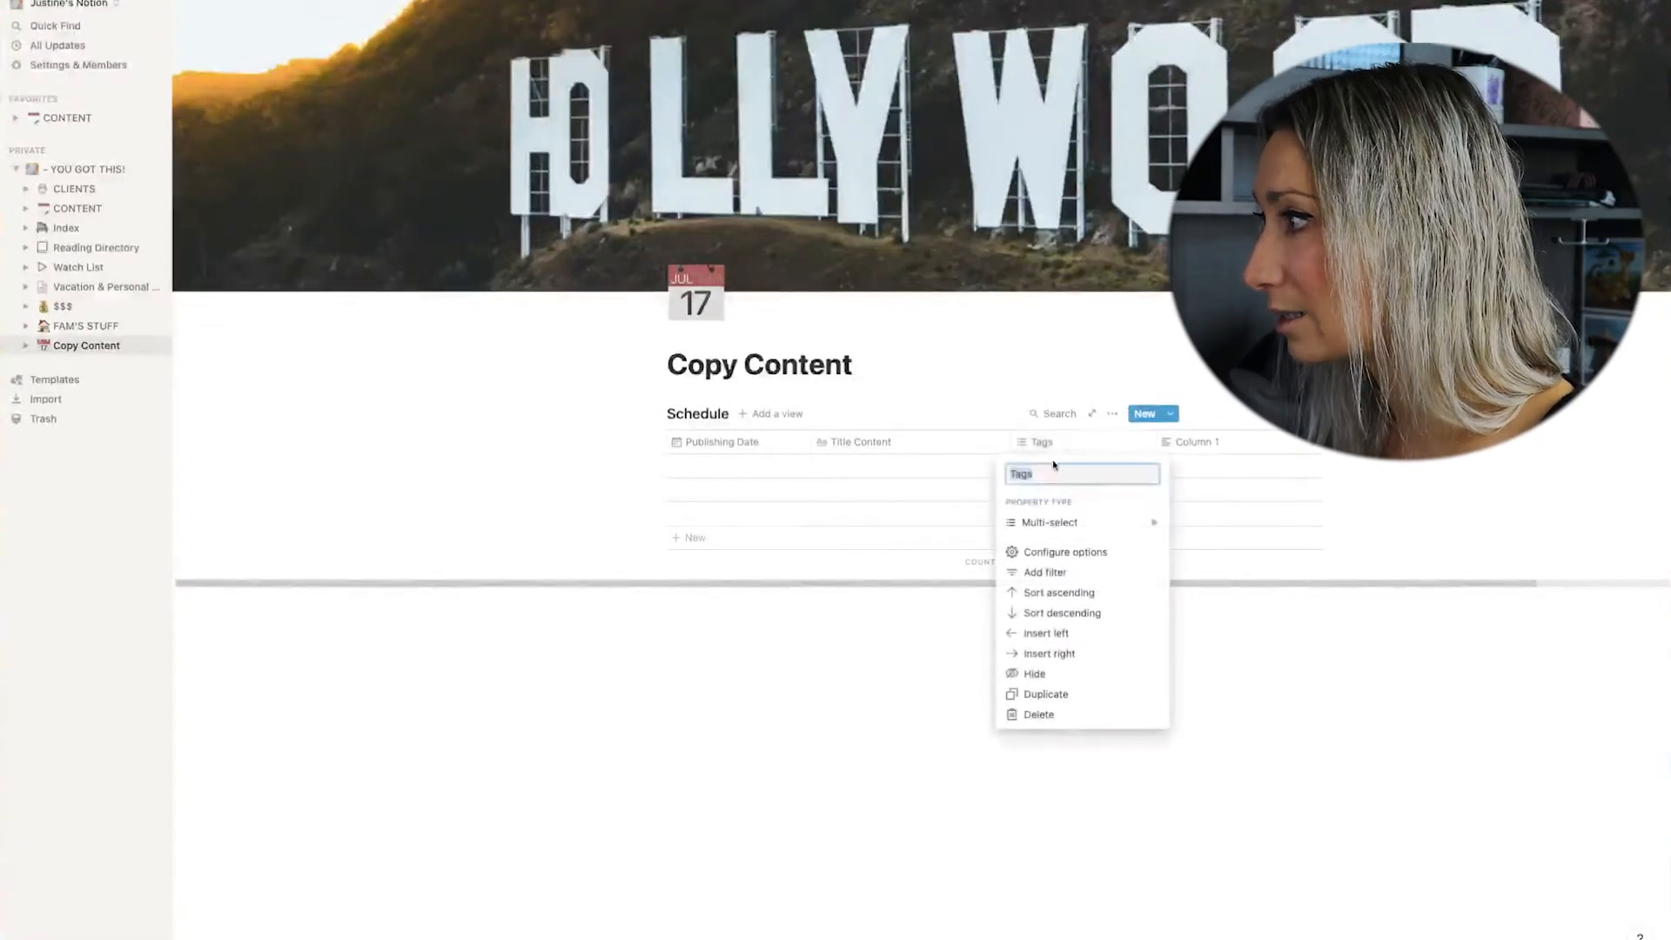
pyautogui.write('Platfor')
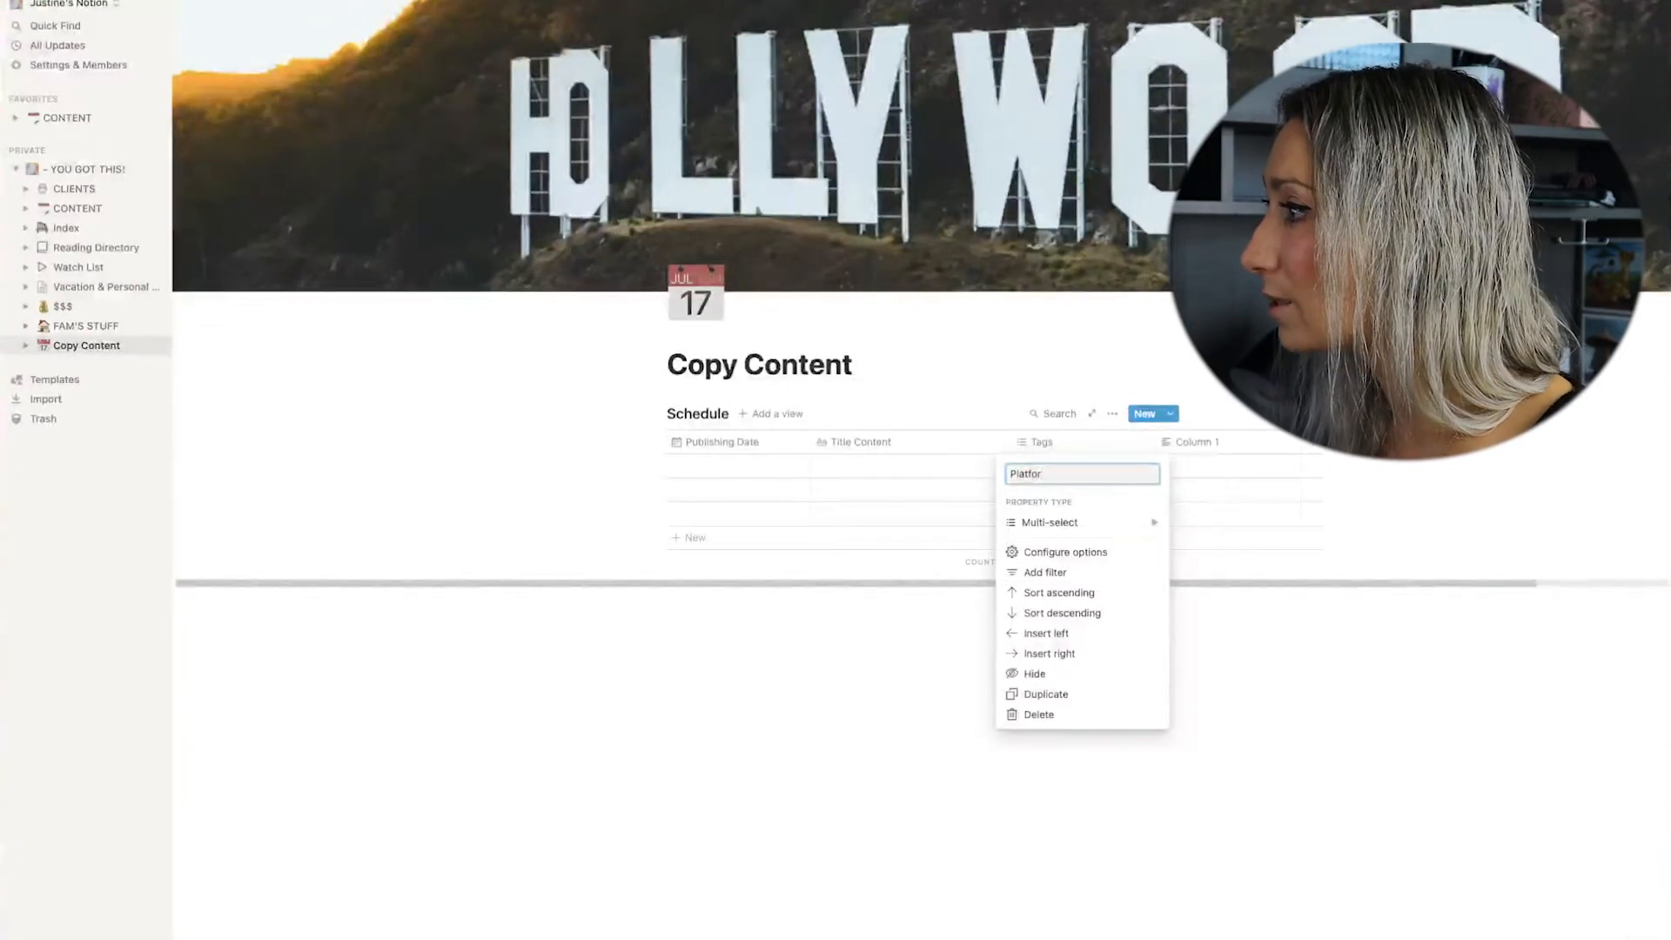
pyautogui.write('ms')
pyautogui.moveTo(1111, 526)
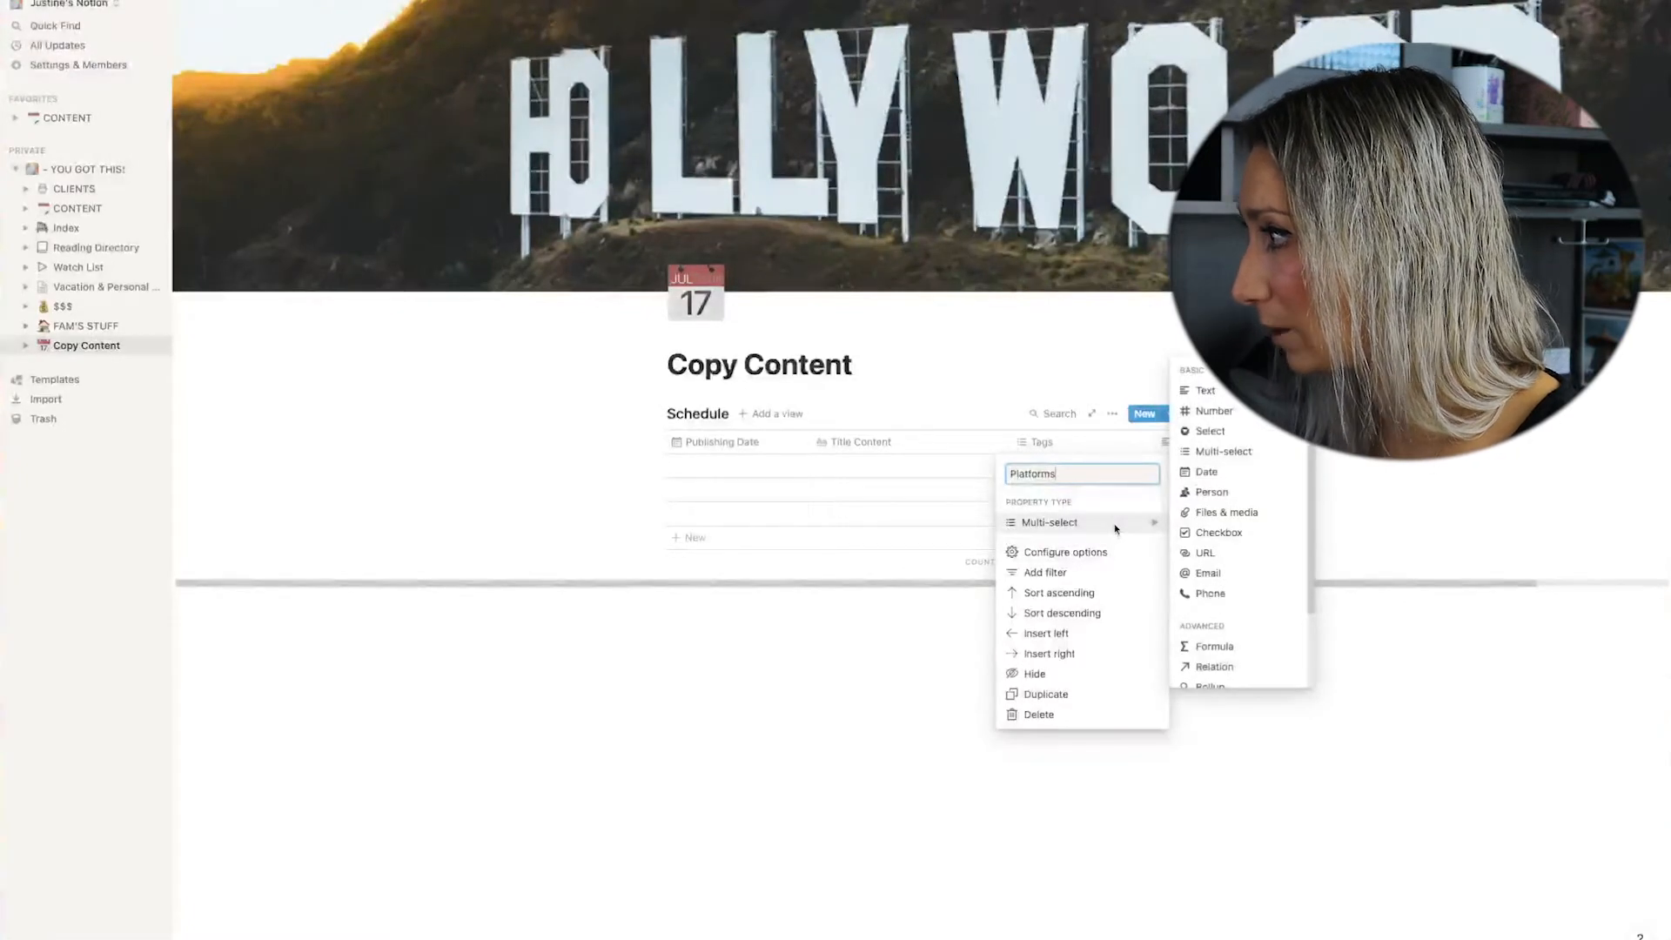
pyautogui.click(1182, 444)
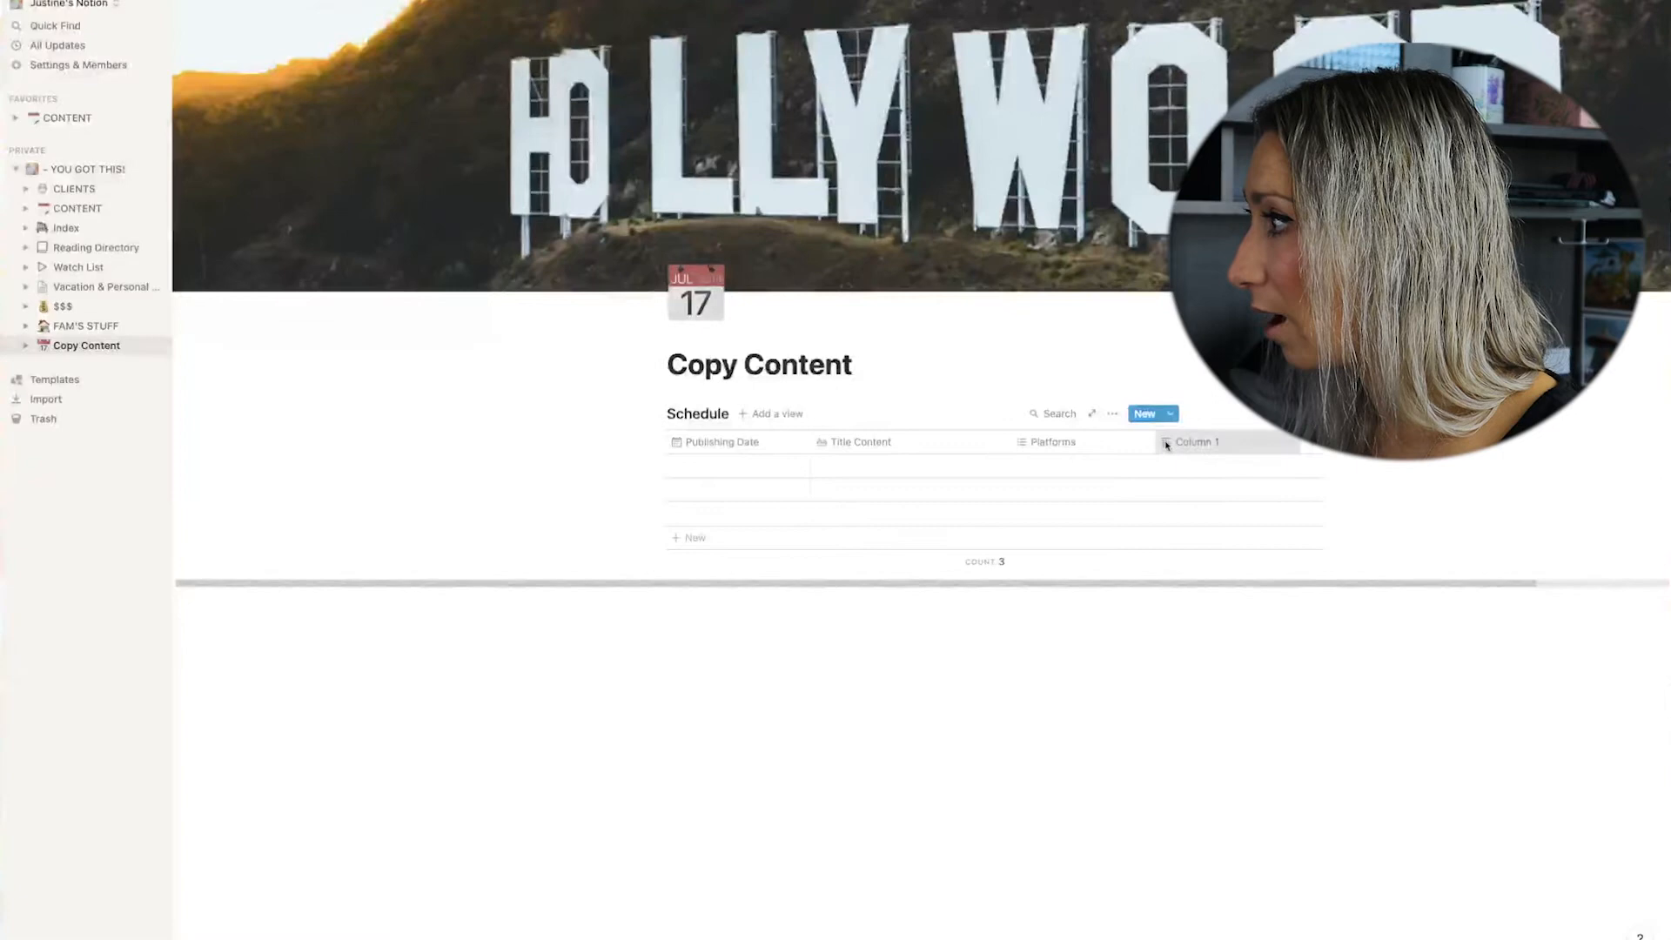
# Rename Column 1 to "Pillars" and set its property type to Select.
pyautogui.click(1166, 445)
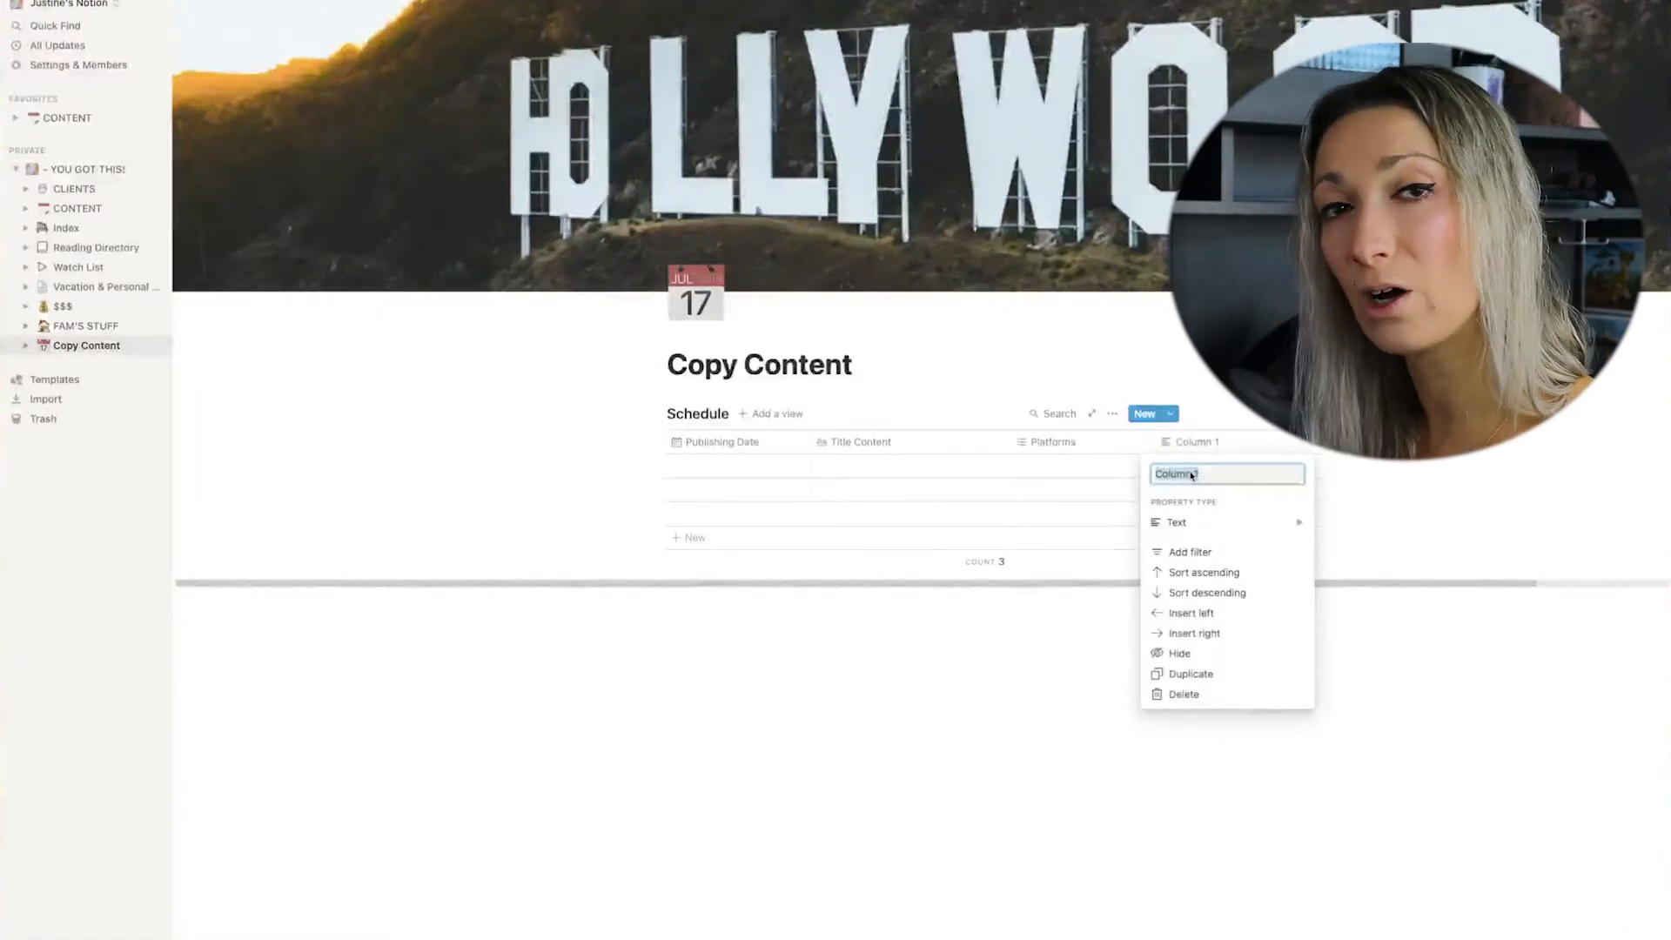
pyautogui.write('Pil')
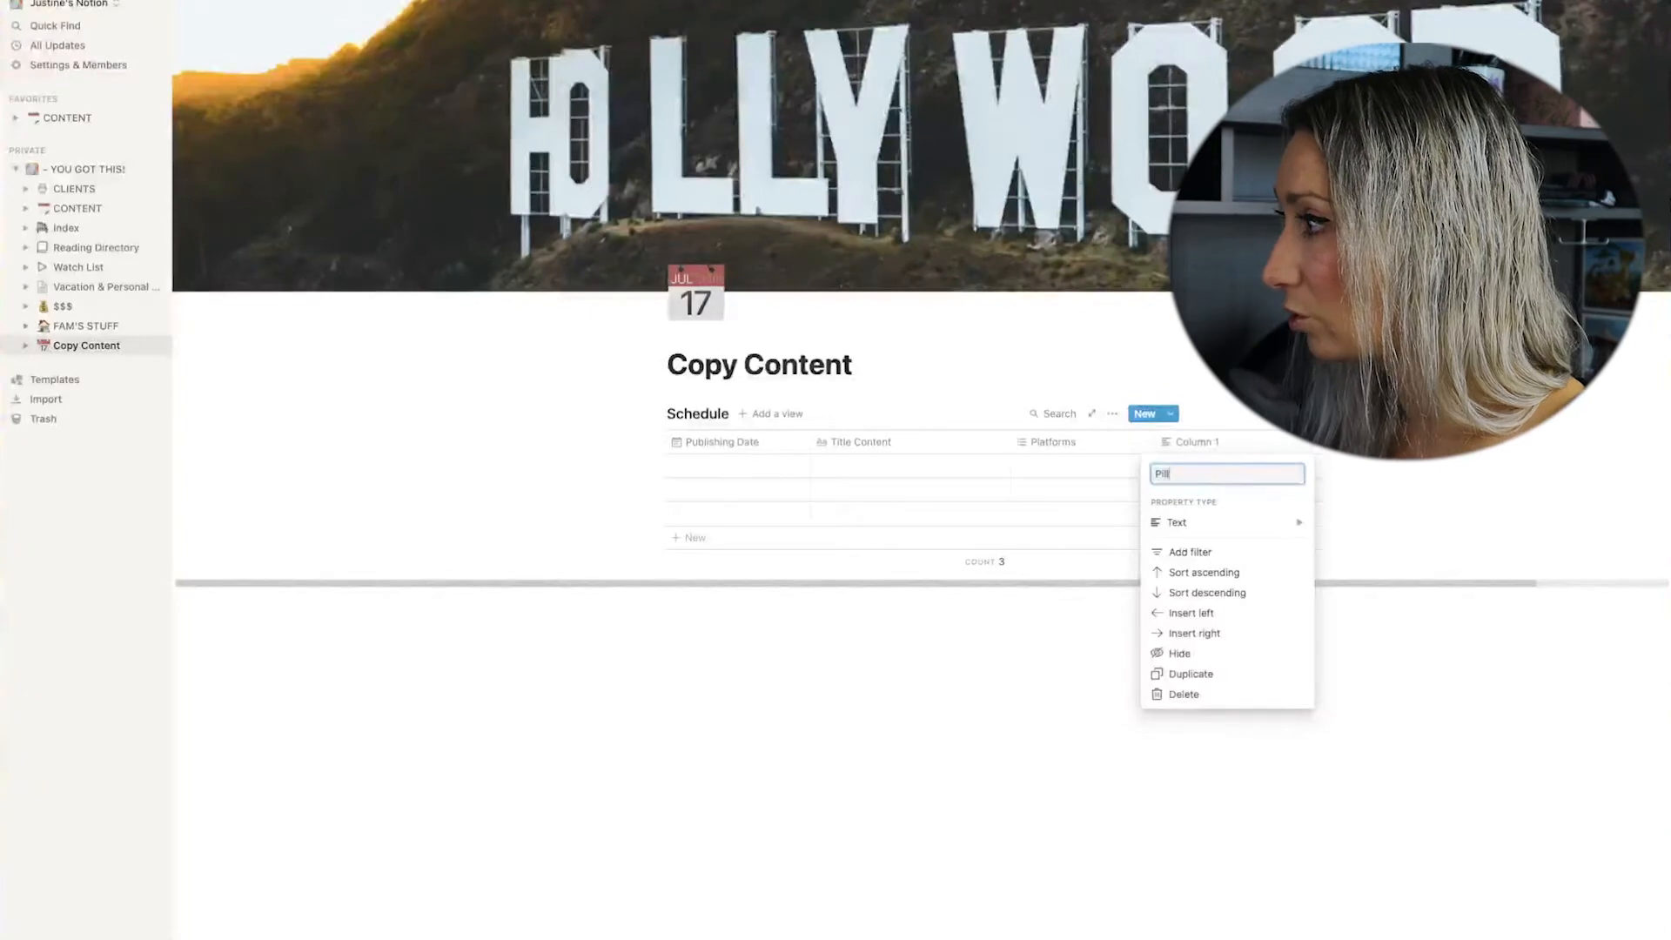
pyautogui.write('lars')
pyautogui.click(1301, 522)
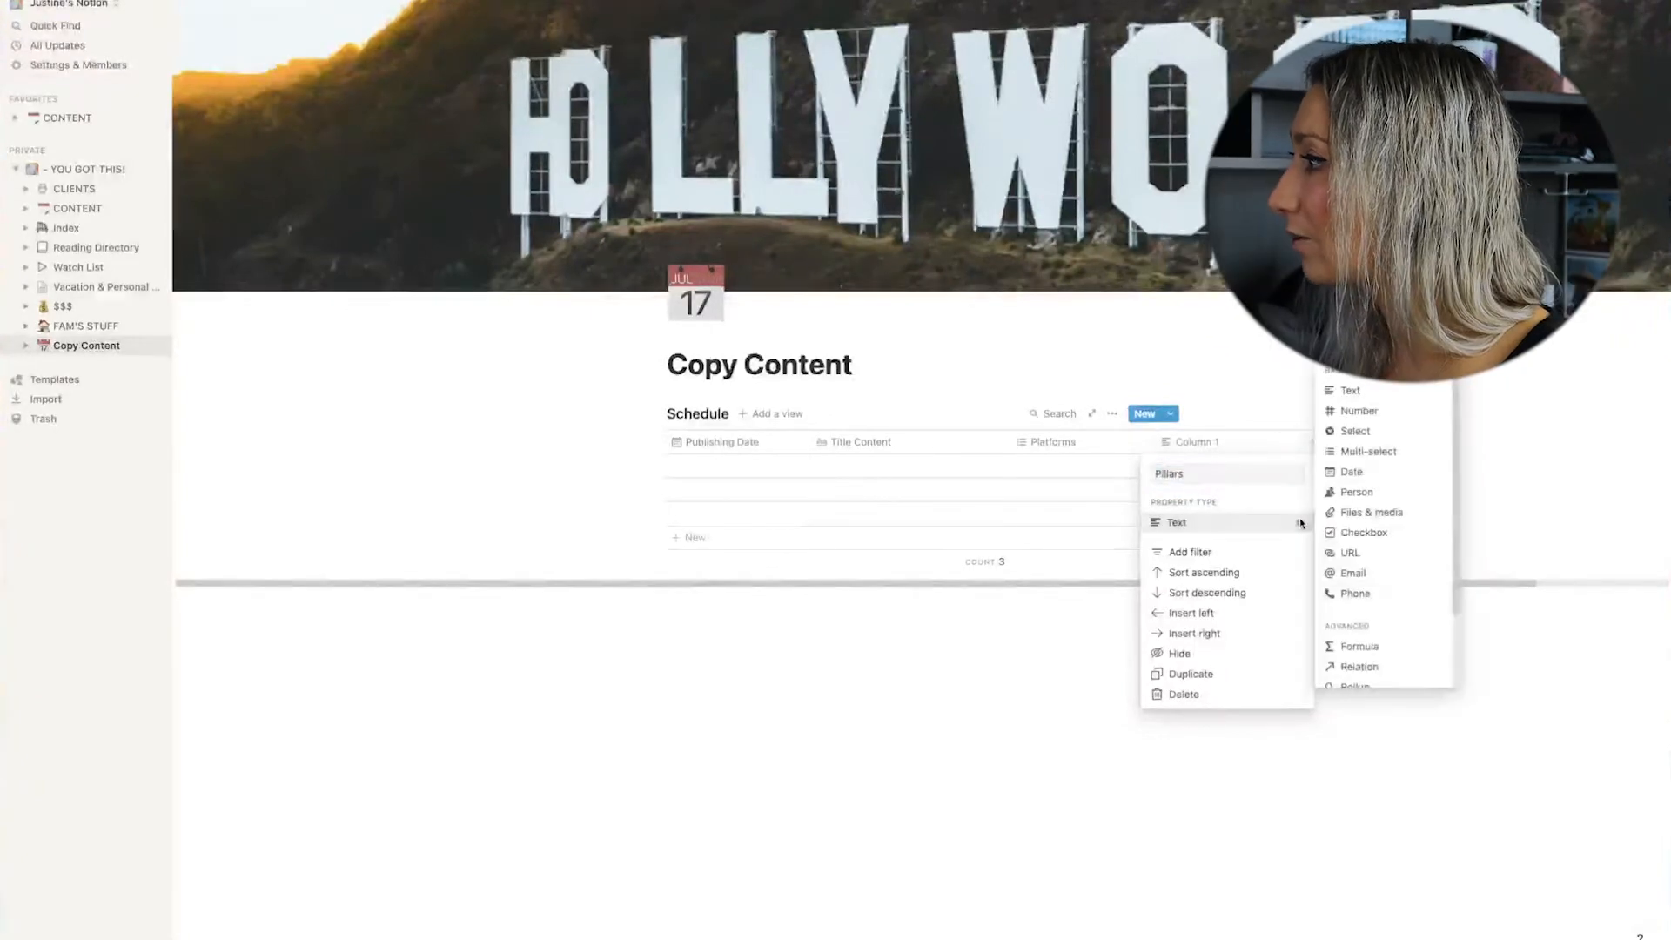
pyautogui.click(1340, 433)
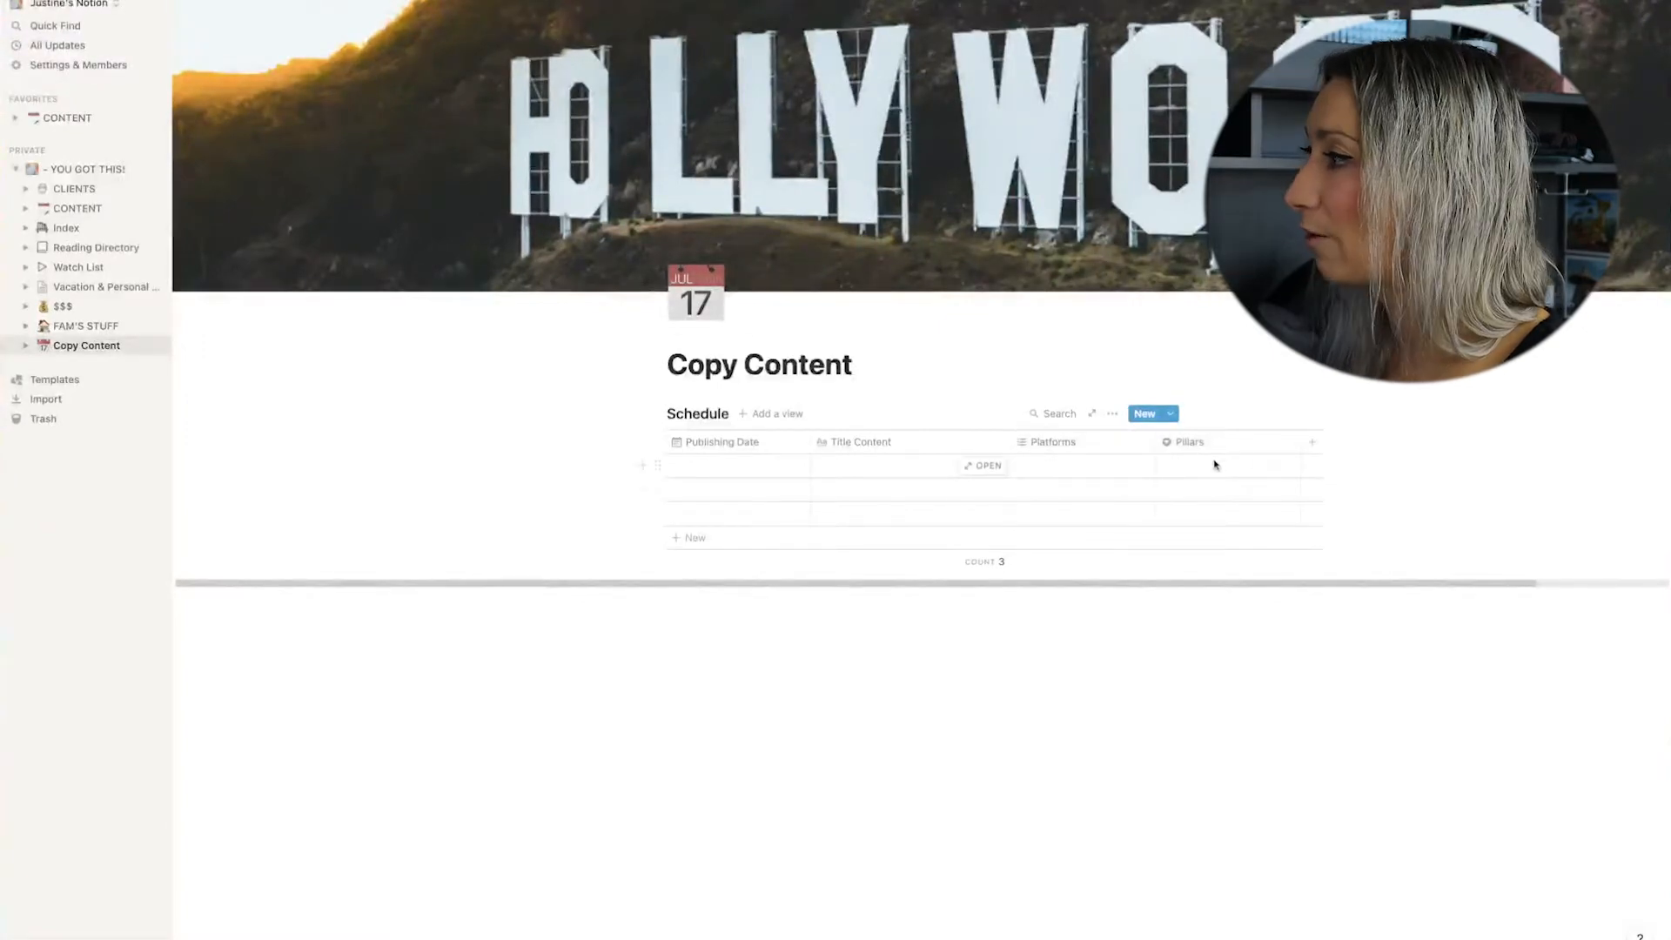
# Add another column named "Complete" to the Schedule table with the Checkbox property type.
pyautogui.click(1312, 443)
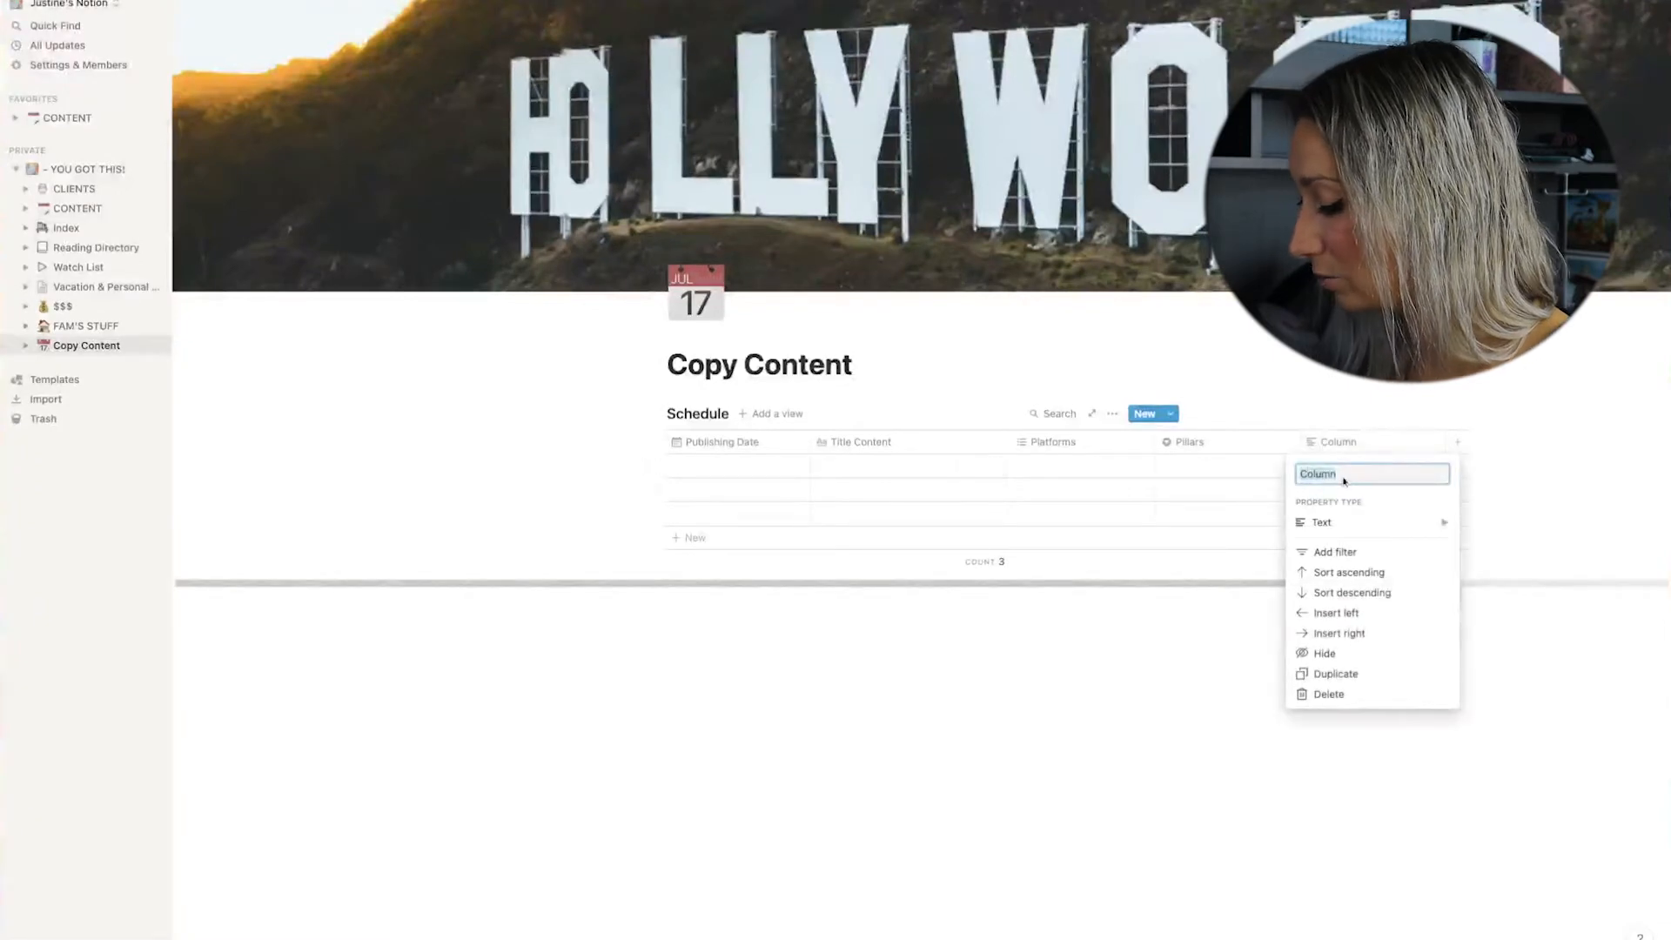
pyautogui.write('Complete')
pyautogui.click(1370, 522)
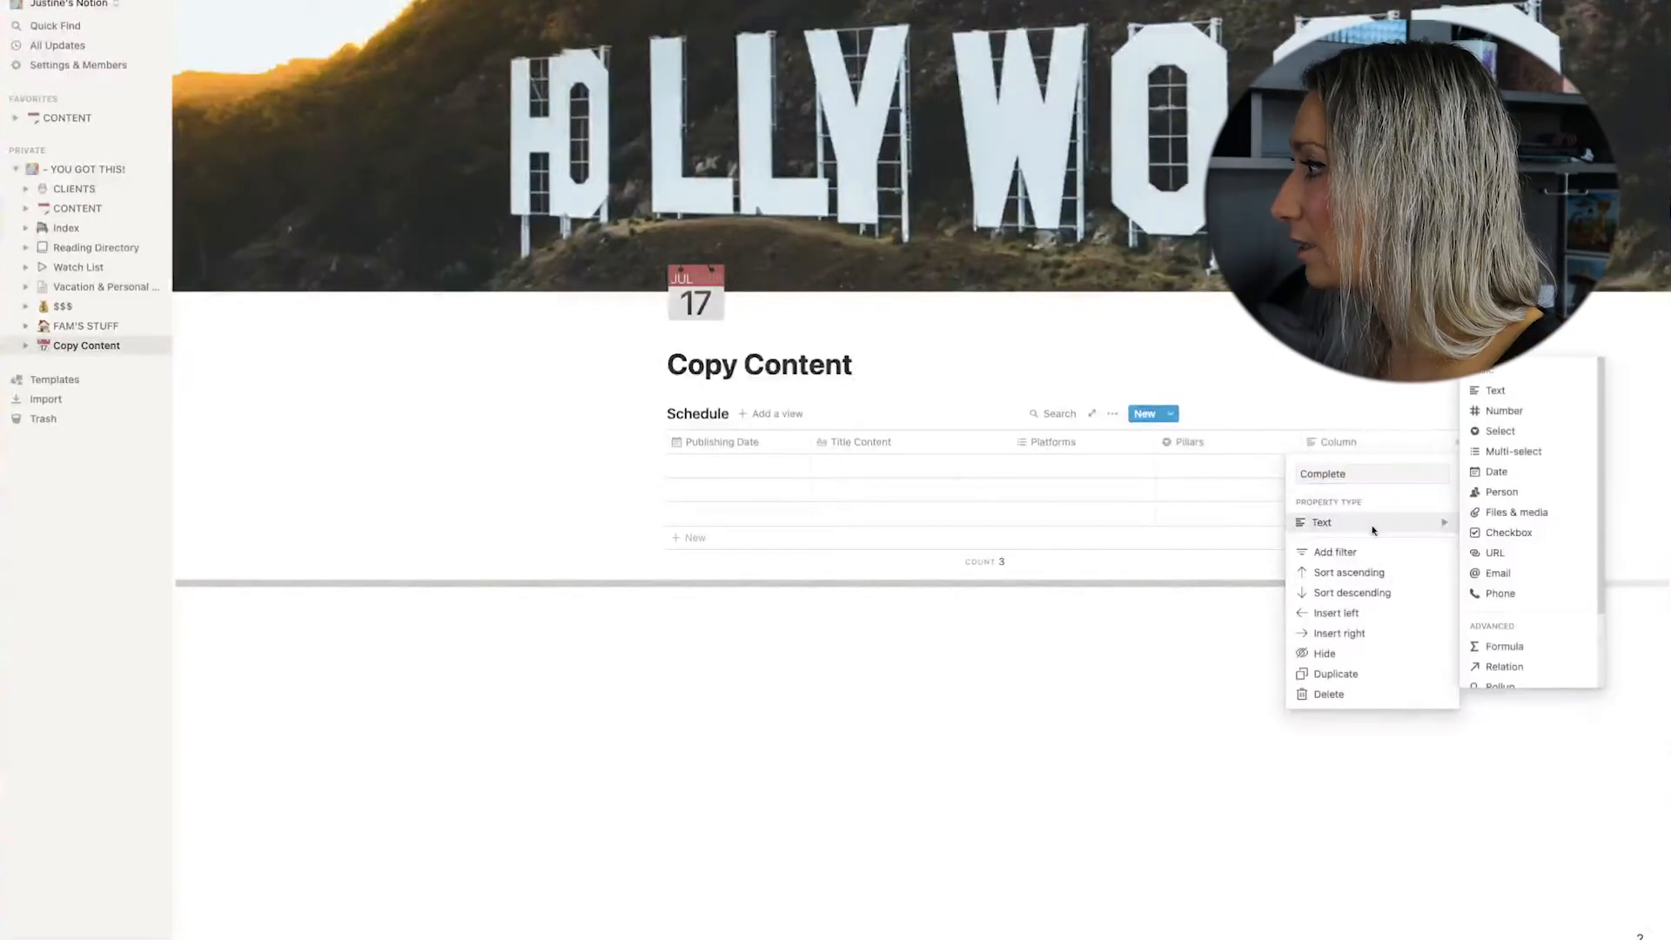
pyautogui.click(1497, 537)
pyautogui.click(1331, 707)
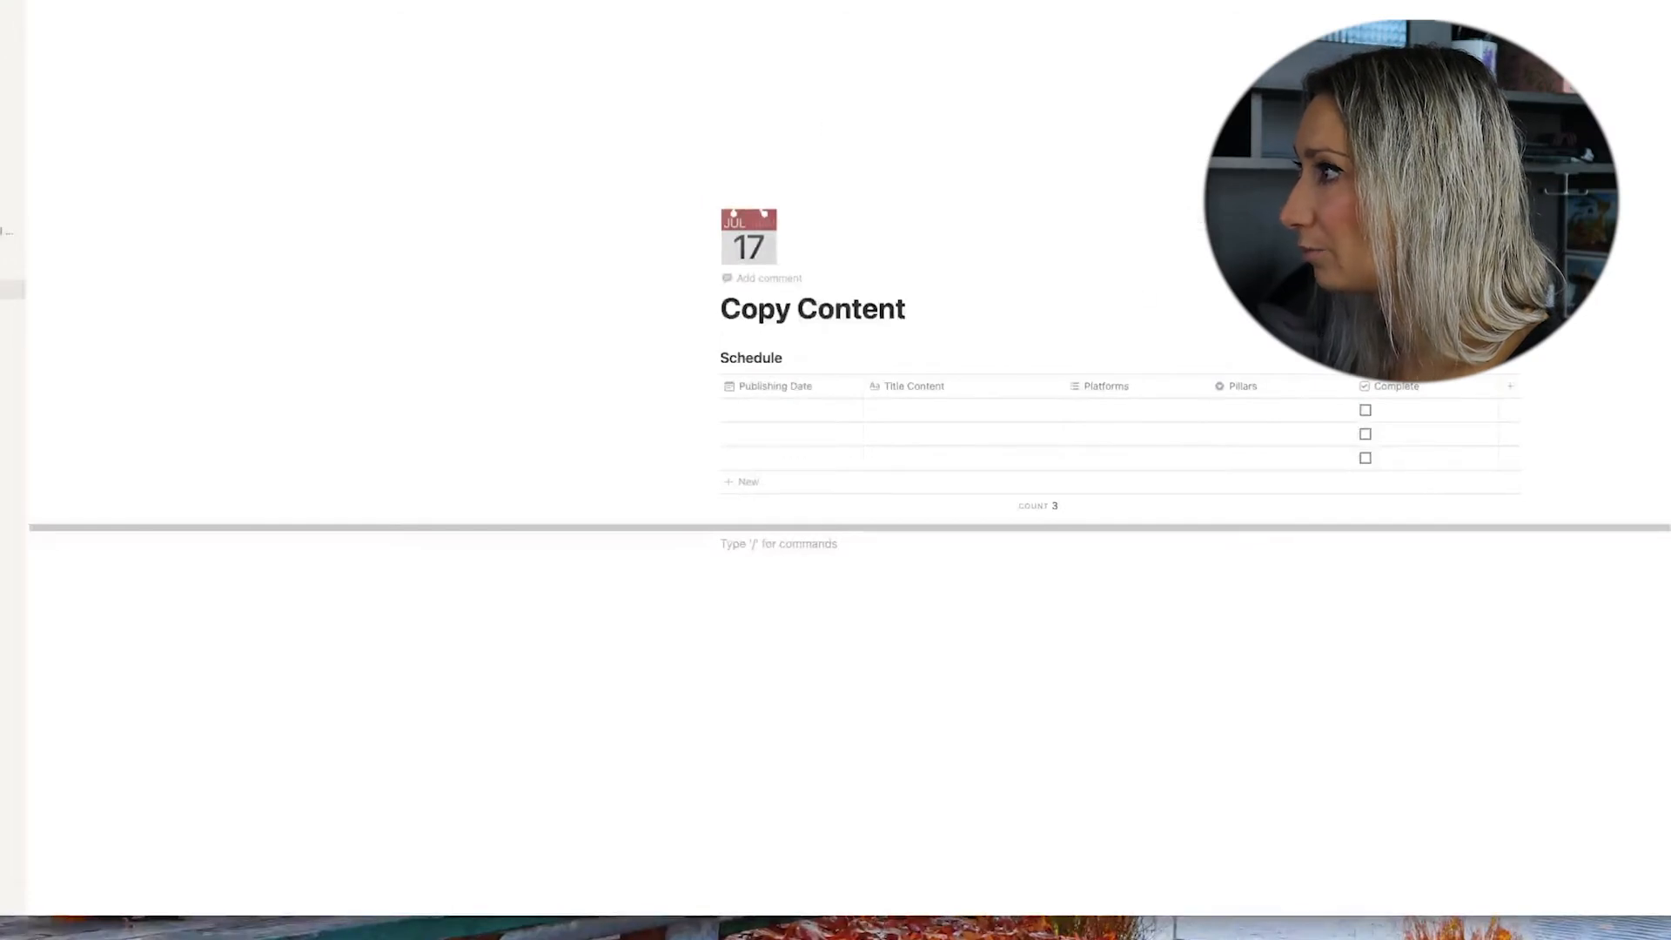
# Fill the first row with the publishing date September 30, 2021 and the title "Reel about Adobe".
pyautogui.click(735, 412)
pyautogui.click(844, 608)
pyautogui.click(1022, 686)
pyautogui.click(914, 414)
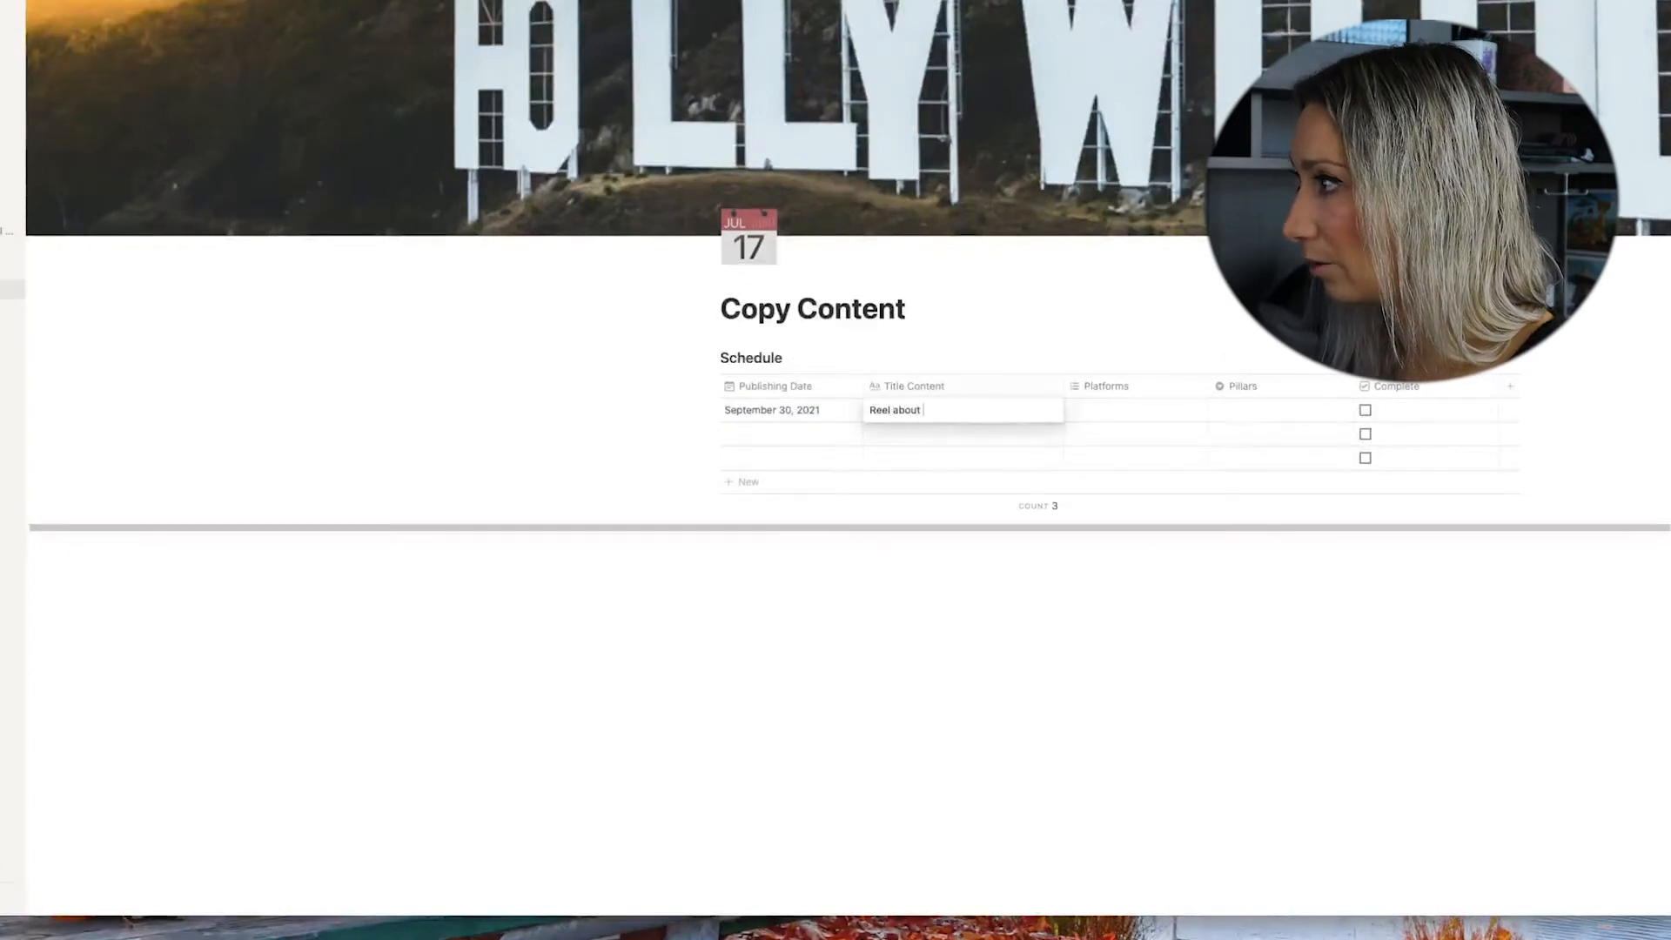
pyautogui.write('Reel about Adobe')
pyautogui.press('Return')
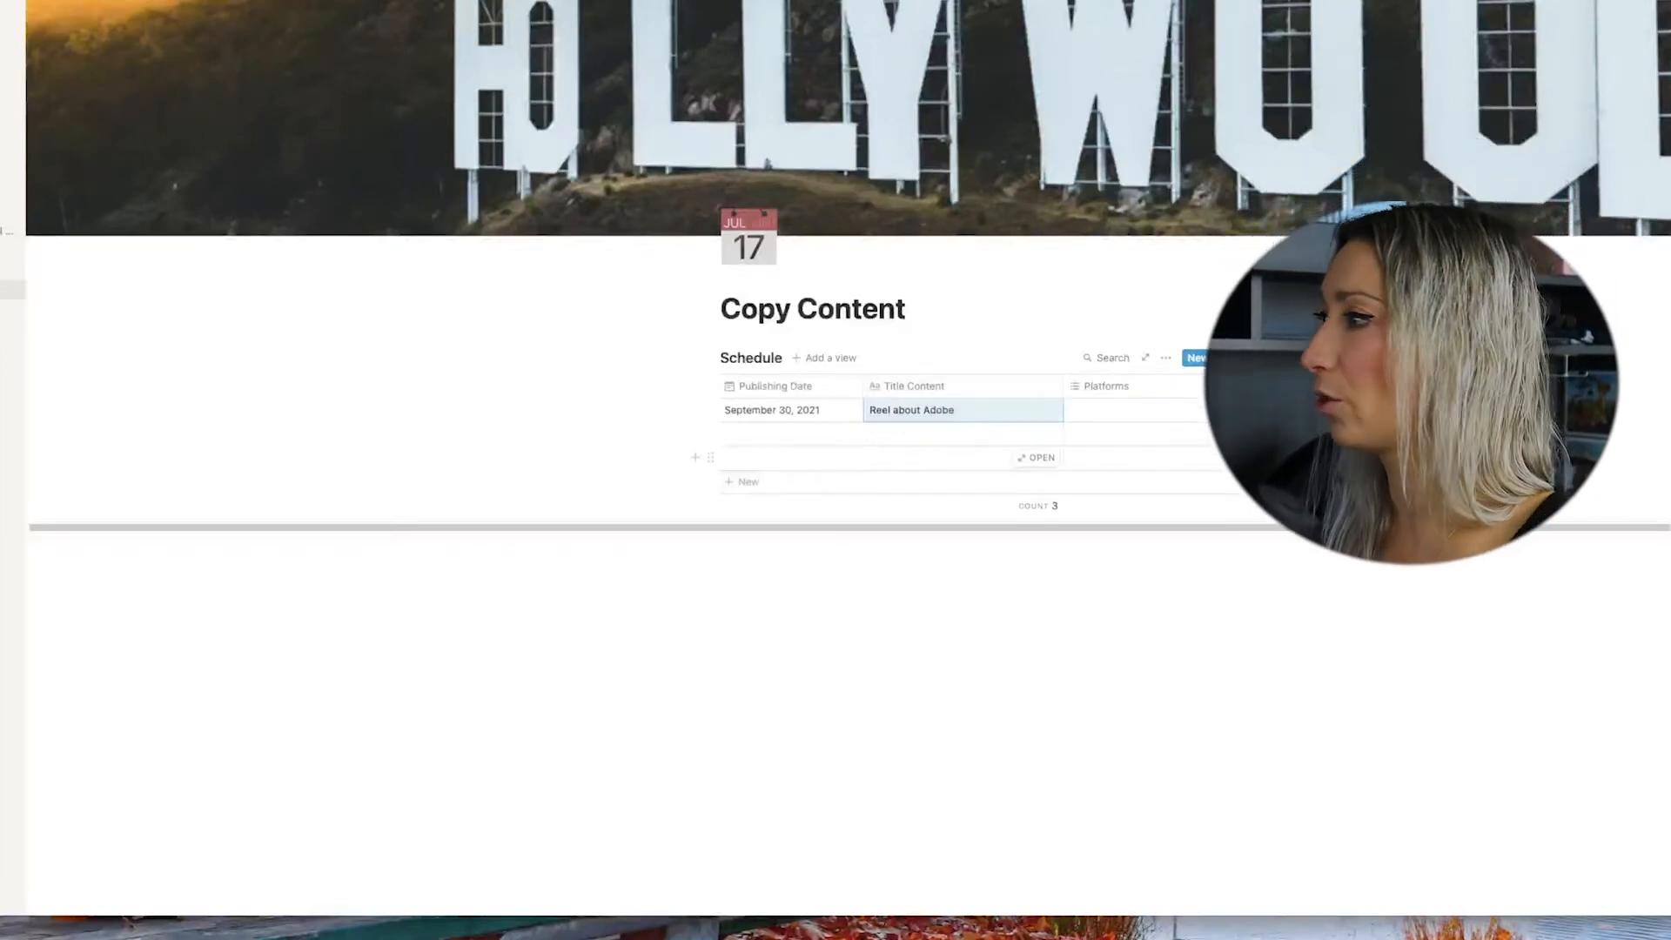
# Create the platform option "Instagram" for the Reel about Adobe row and colour the tag red.
pyautogui.click(1101, 415)
pyautogui.write('I')
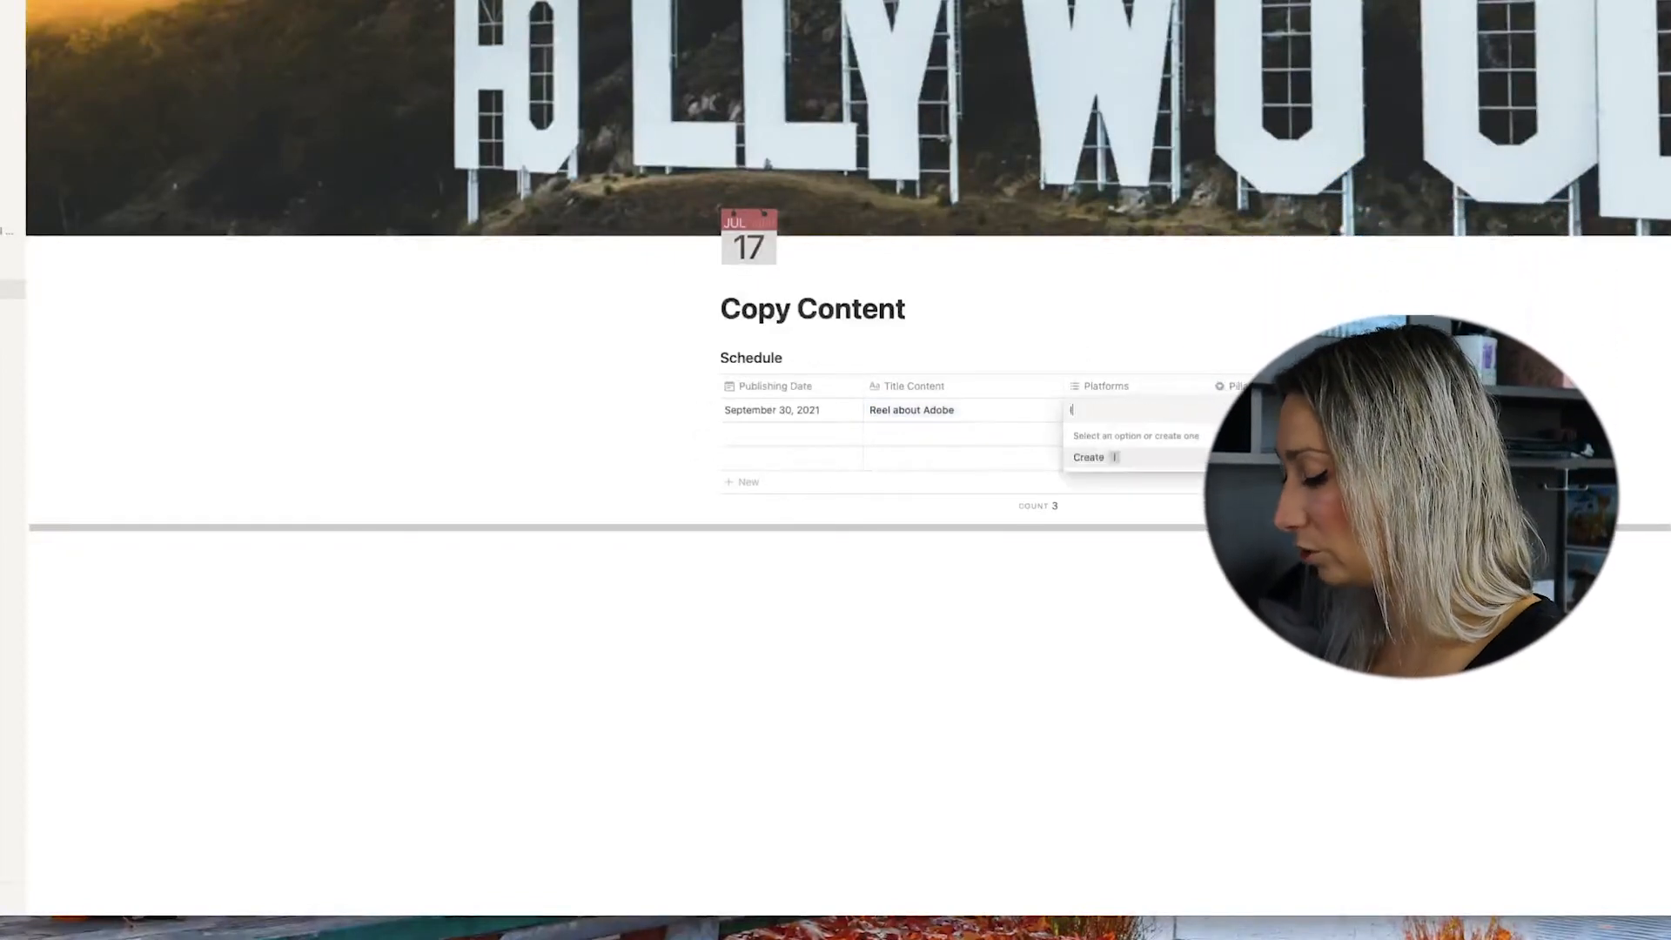
pyautogui.write('nstagram')
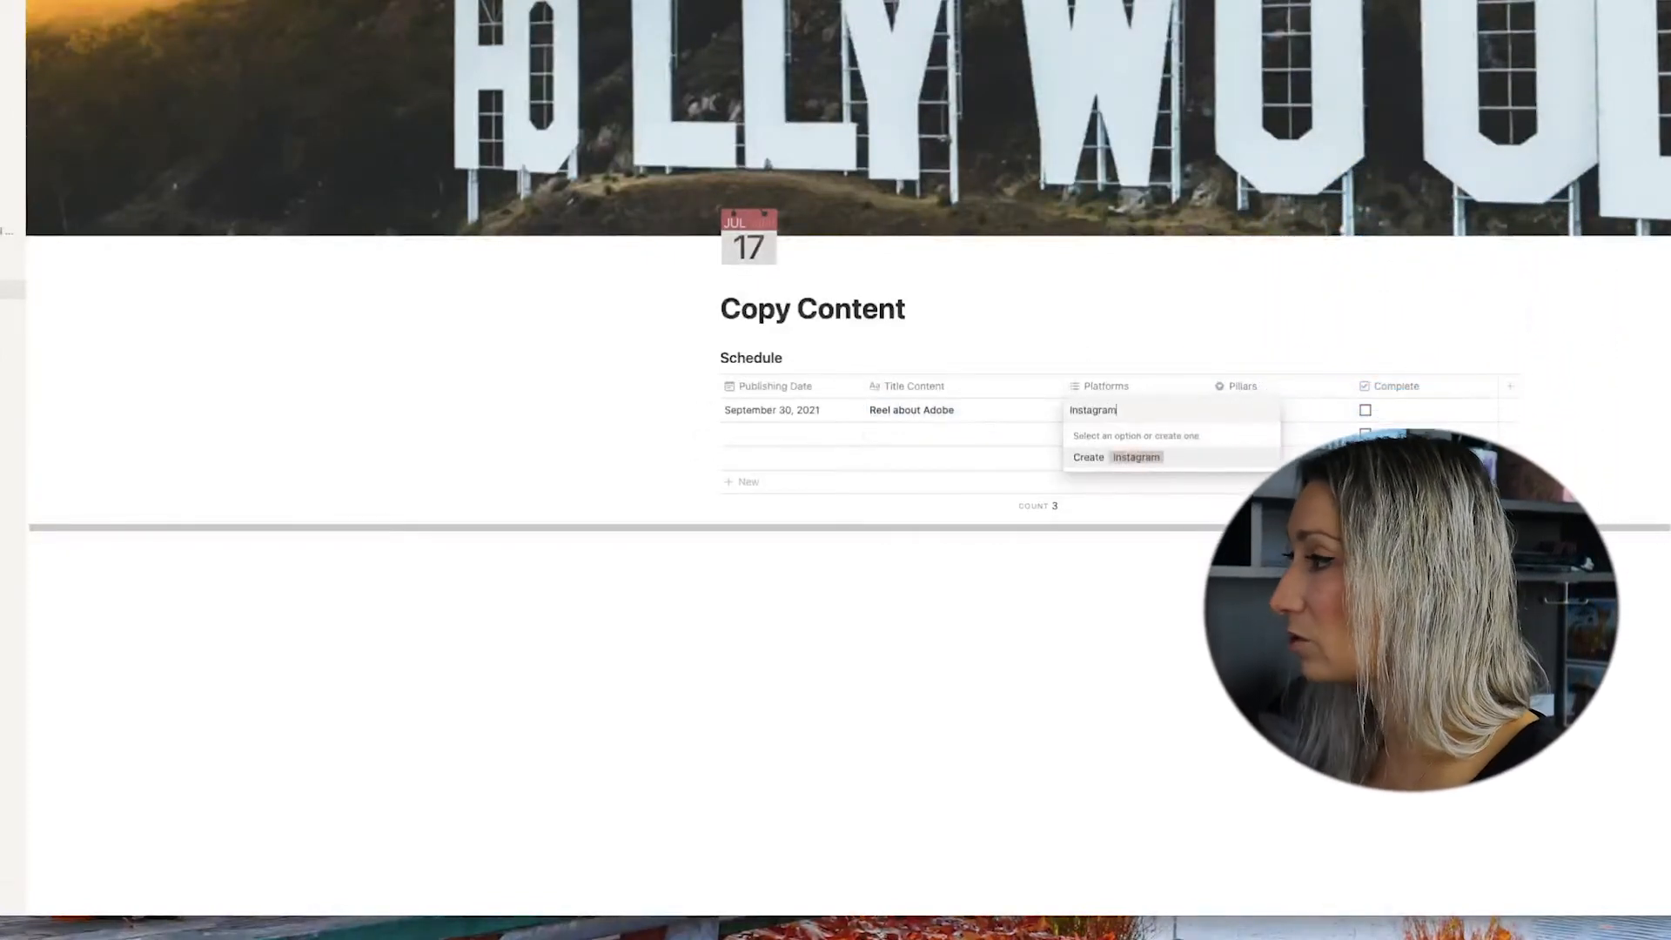
pyautogui.click(1148, 458)
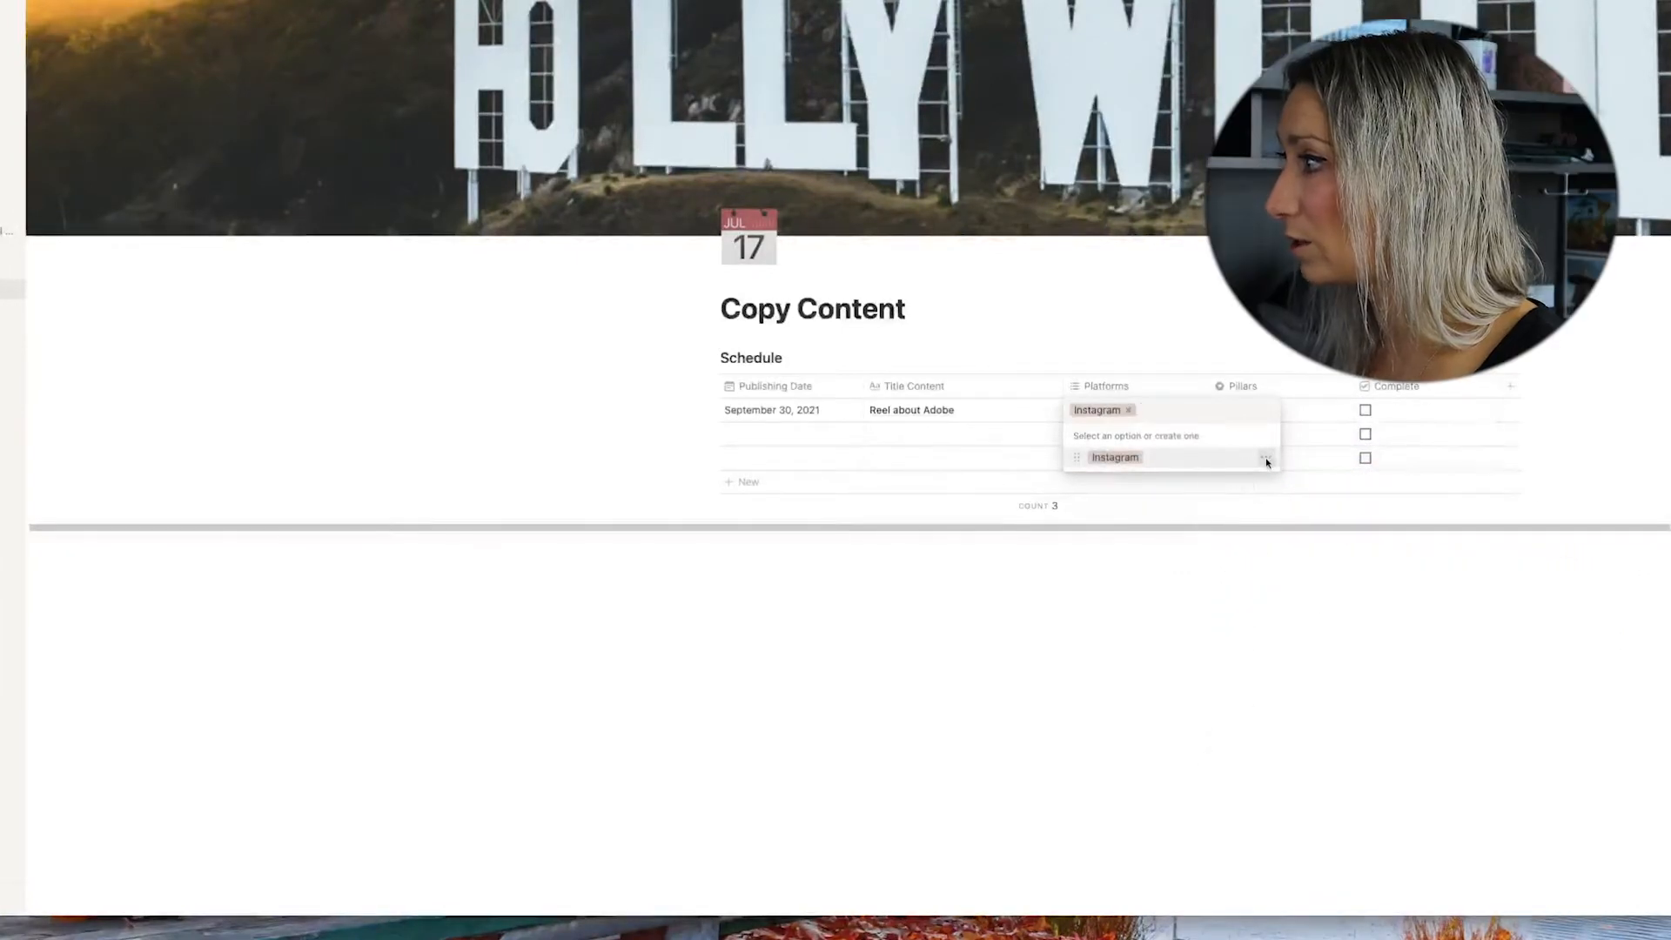
pyautogui.click(1266, 458)
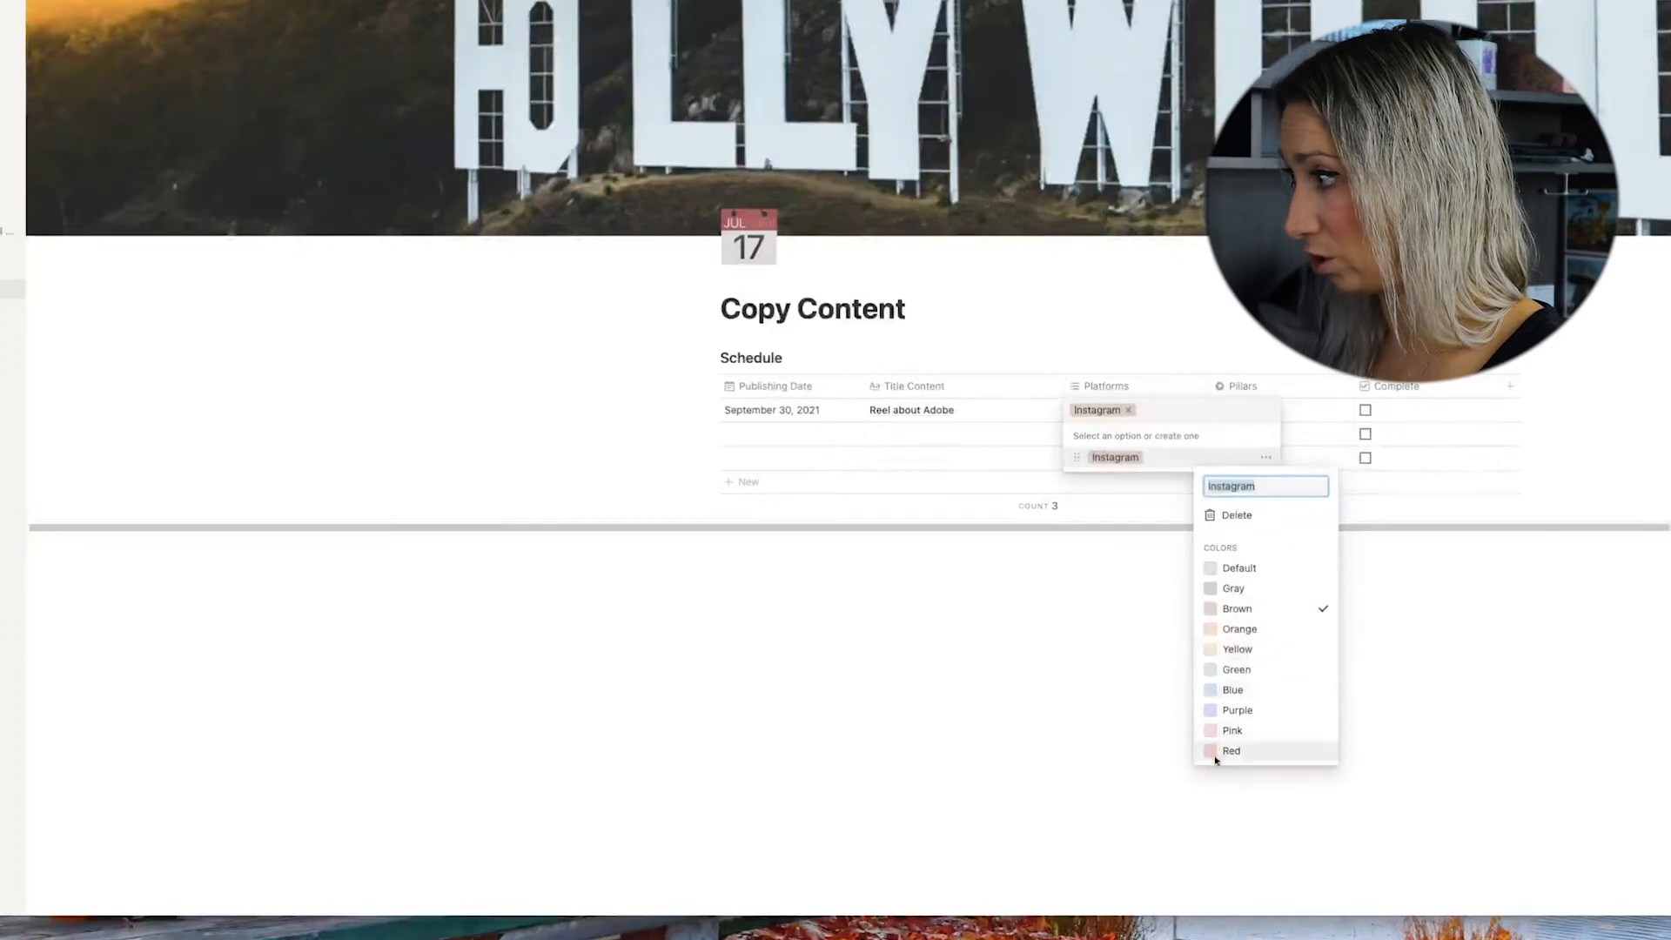
pyautogui.press('Escape')
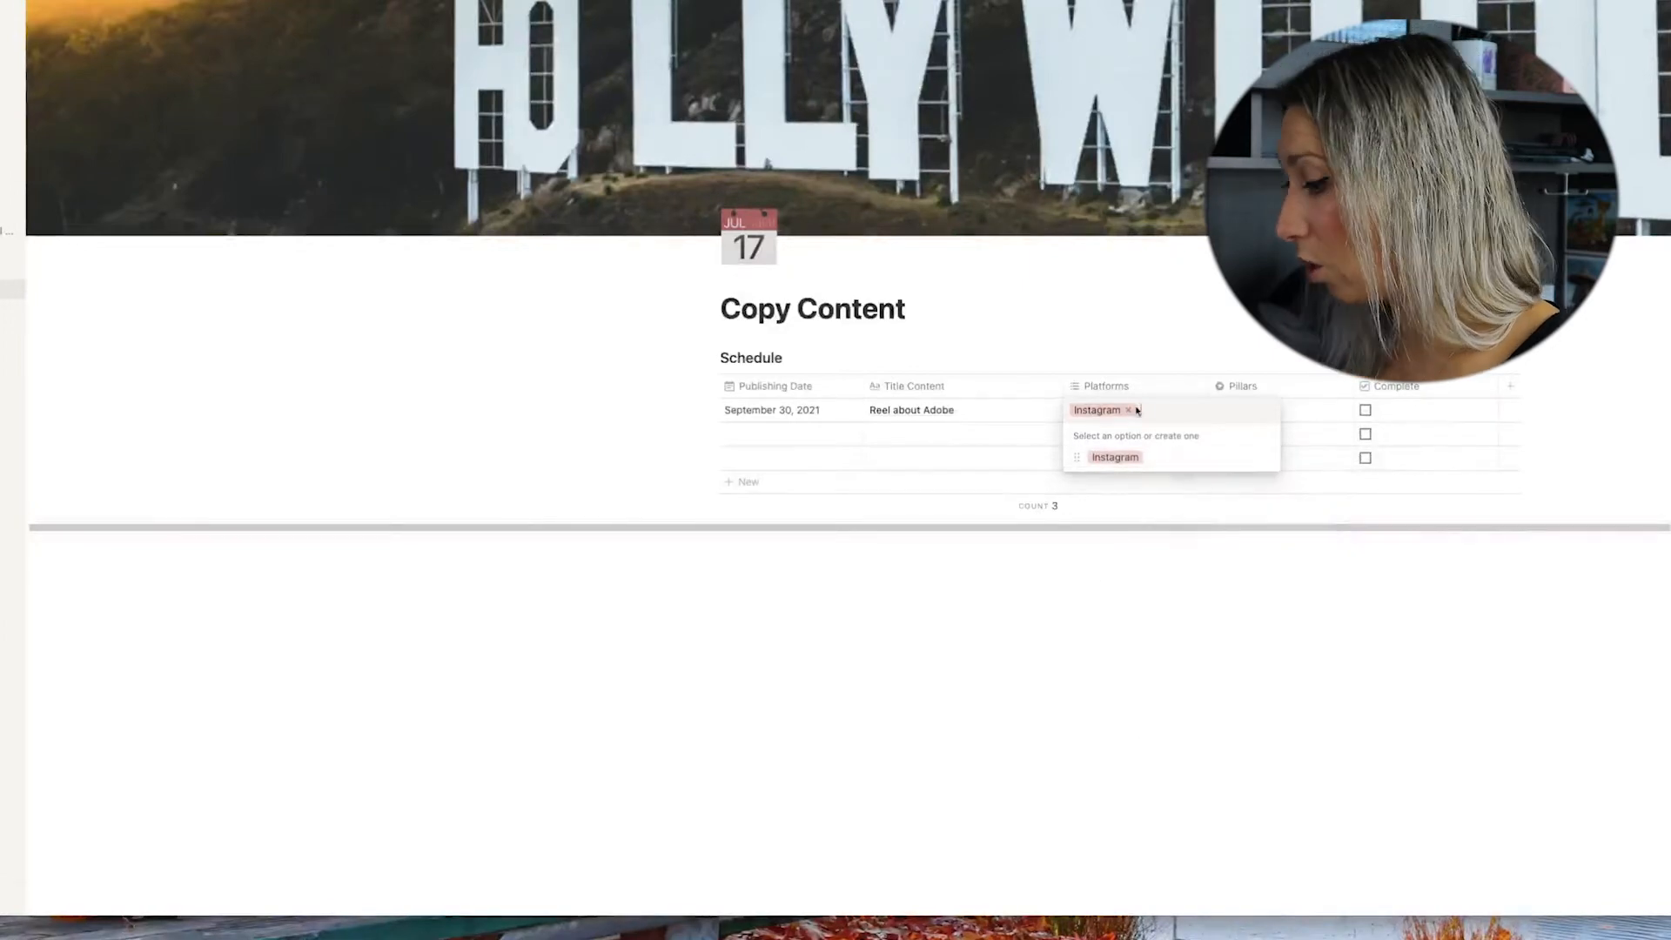
# Add a second platform option "Tiktok" to the Reel about Adobe row and colour the tag purple.
pyautogui.write('Tik')
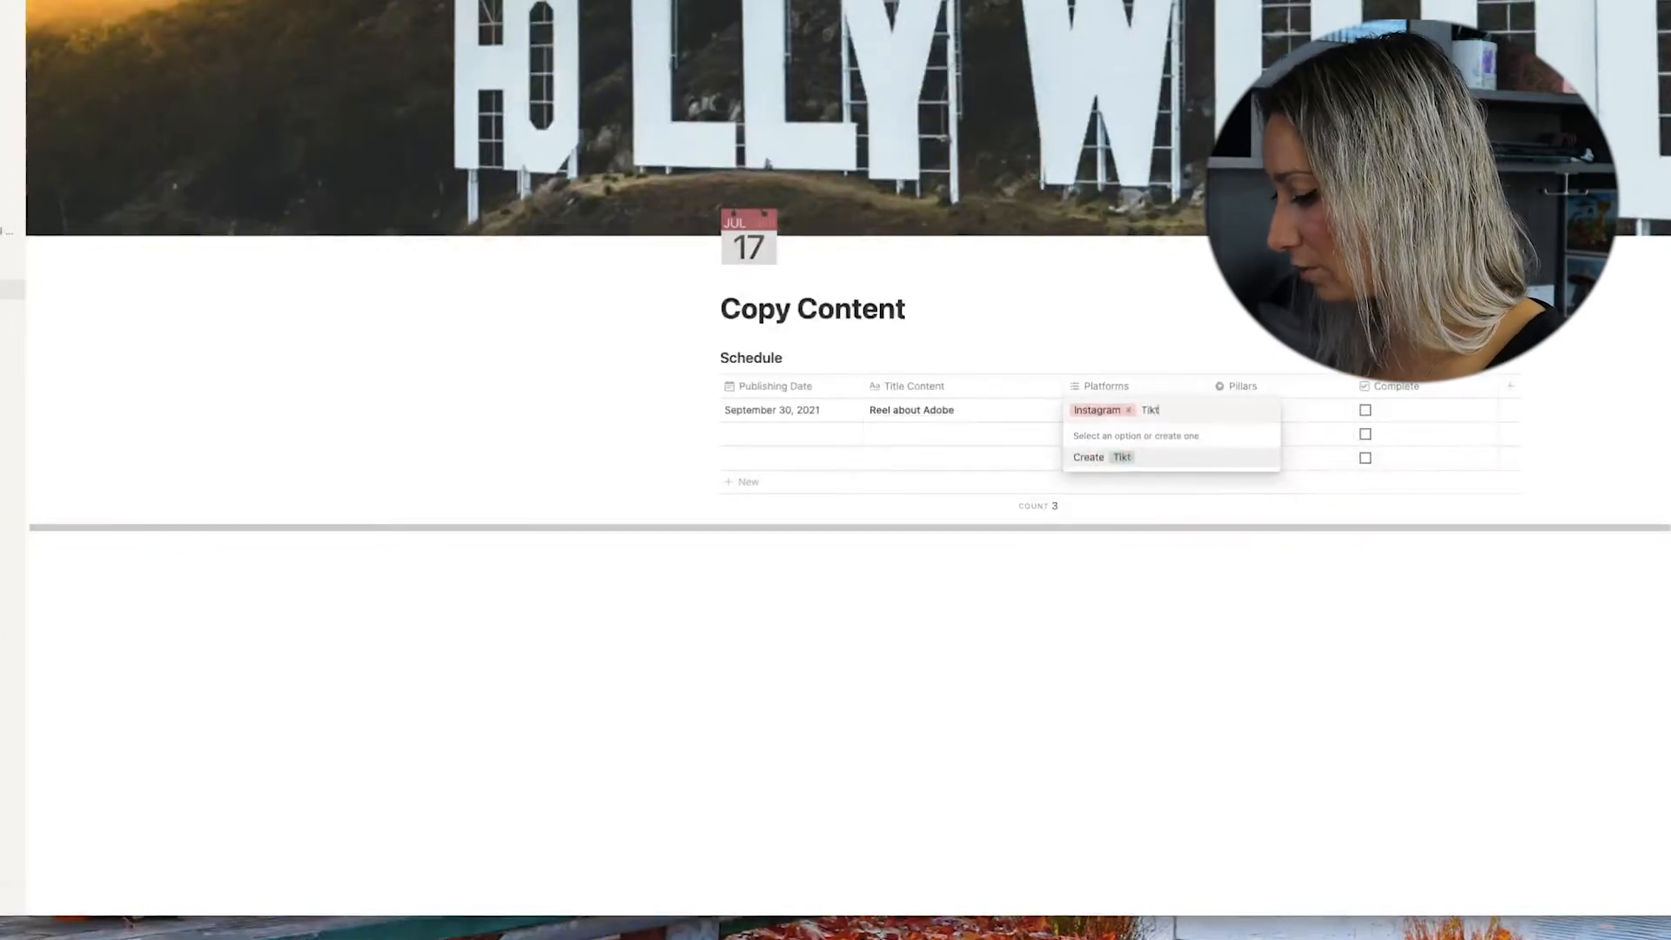
pyautogui.write('tok')
pyautogui.click(1131, 458)
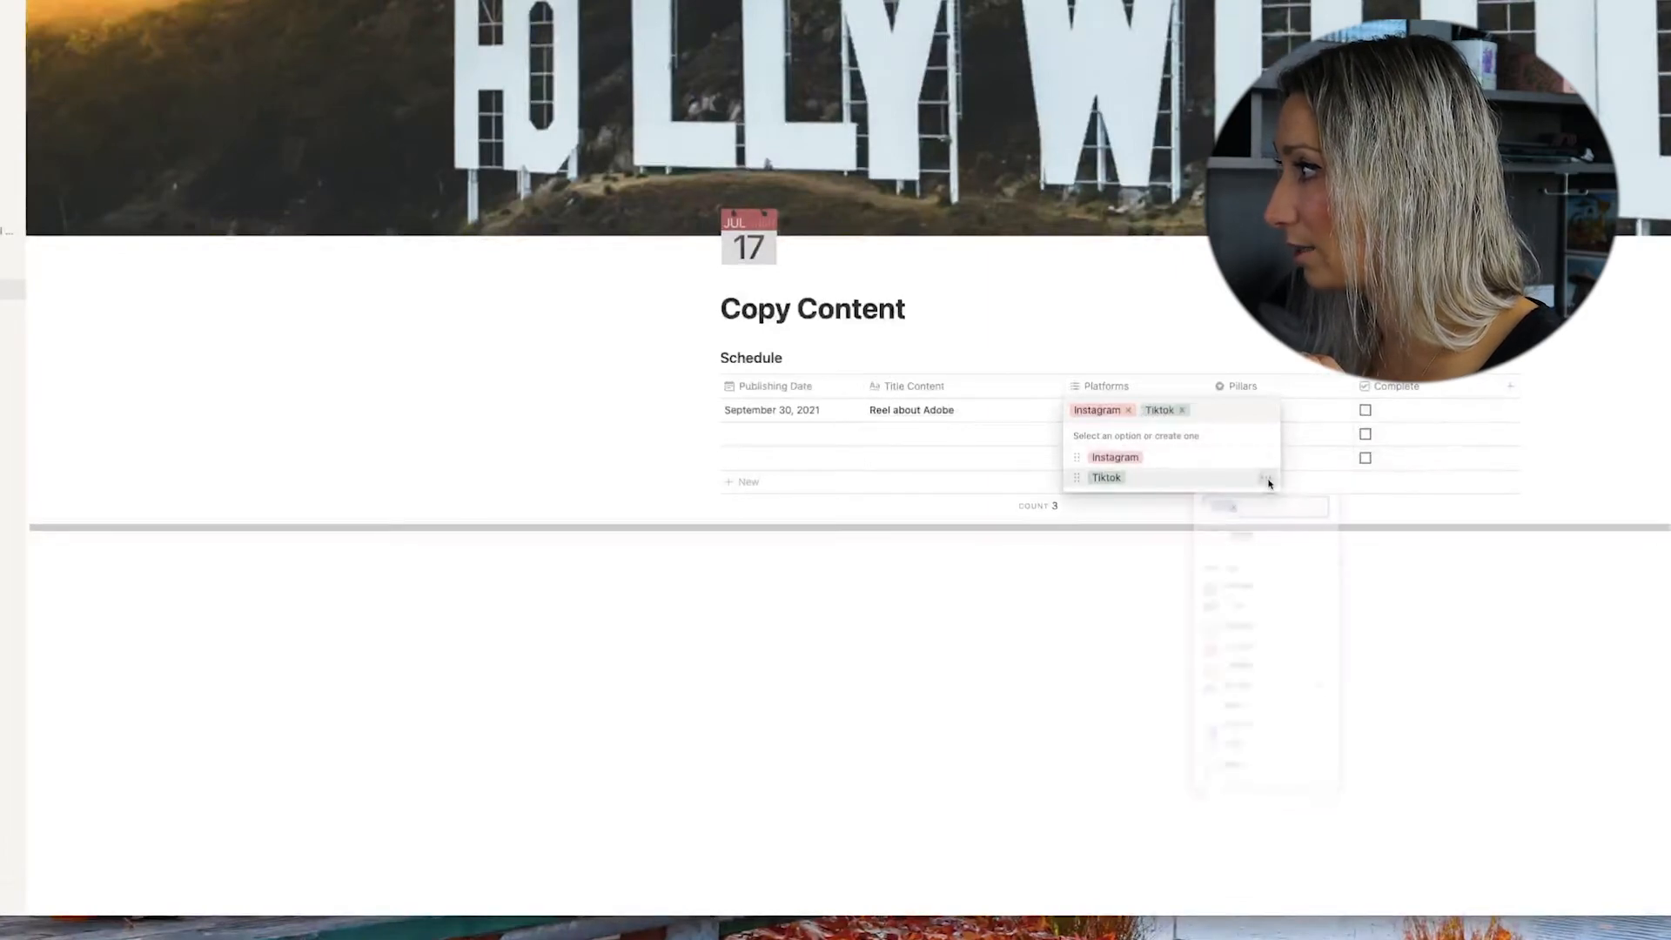
pyautogui.click(1266, 478)
pyautogui.click(1235, 727)
pyautogui.press('Escape')
pyautogui.press('Escape')
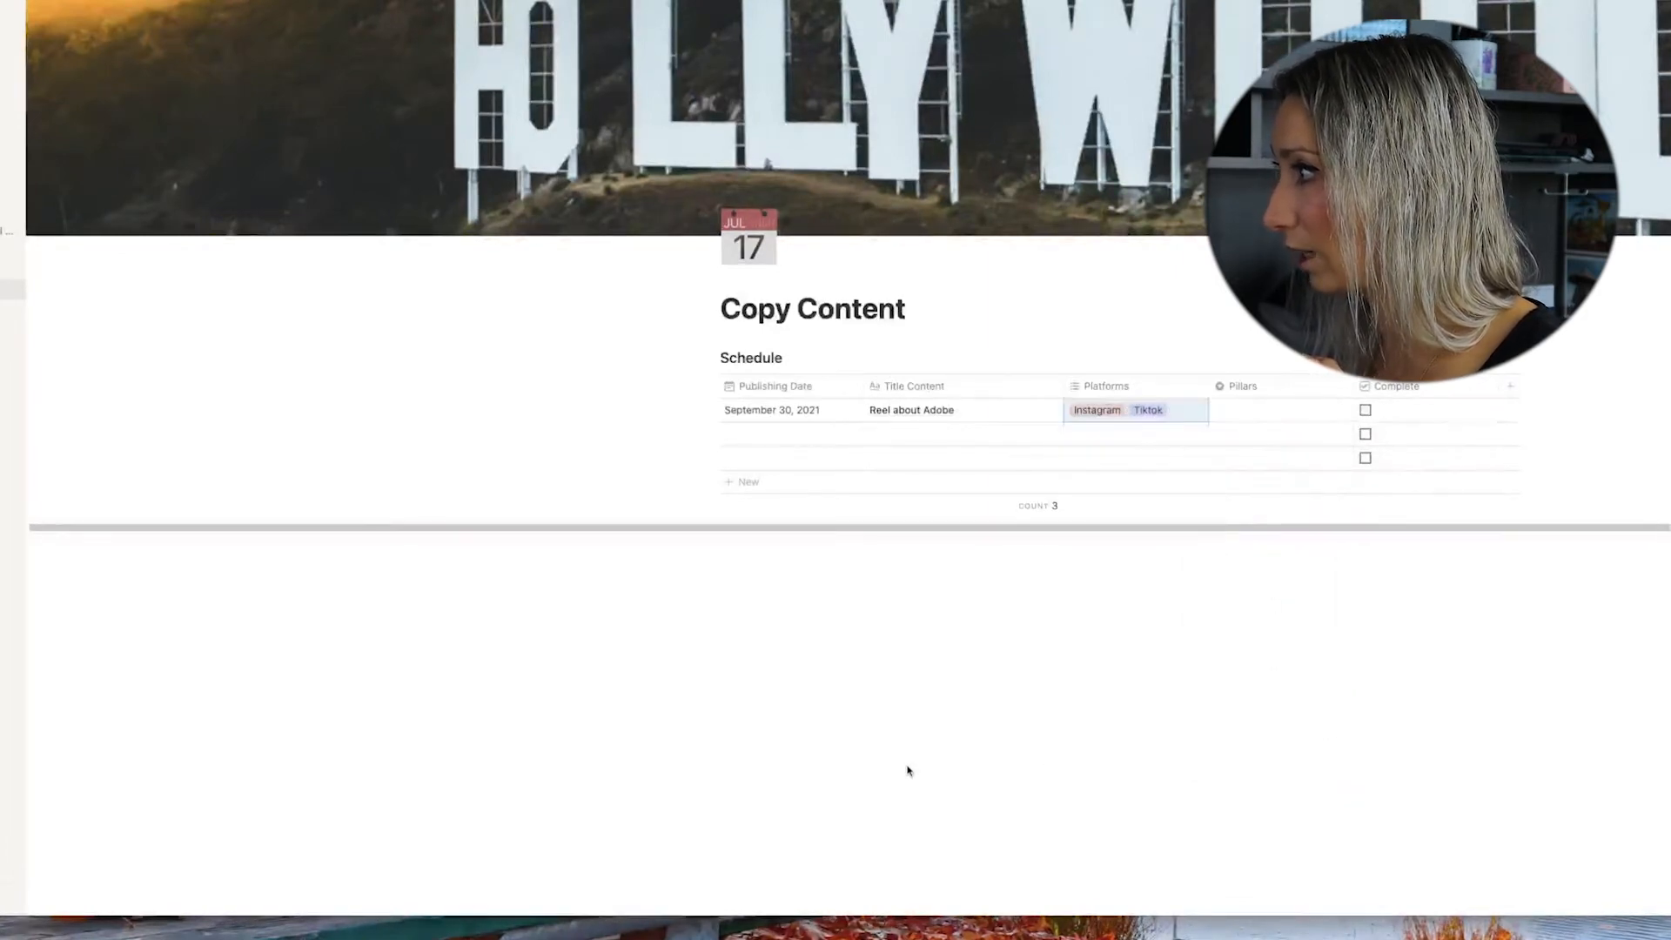
pyautogui.click(907, 770)
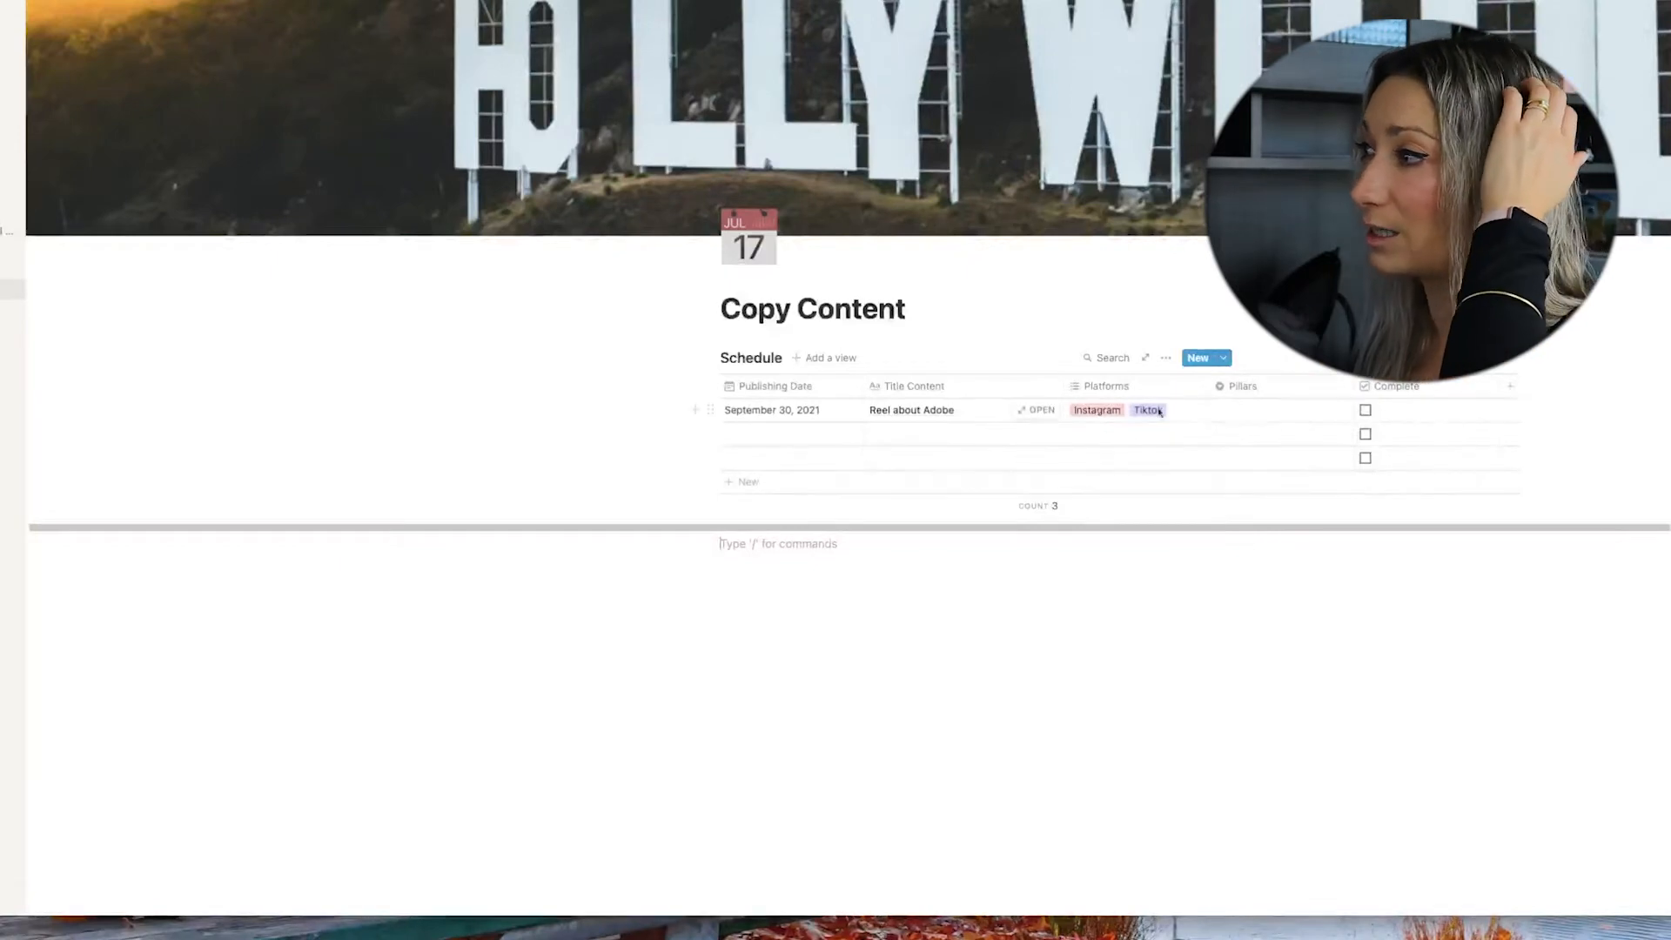
# Set the Reel about Adobe row's pillar to a new option "Educational" and colour the tag green.
pyautogui.click(1244, 414)
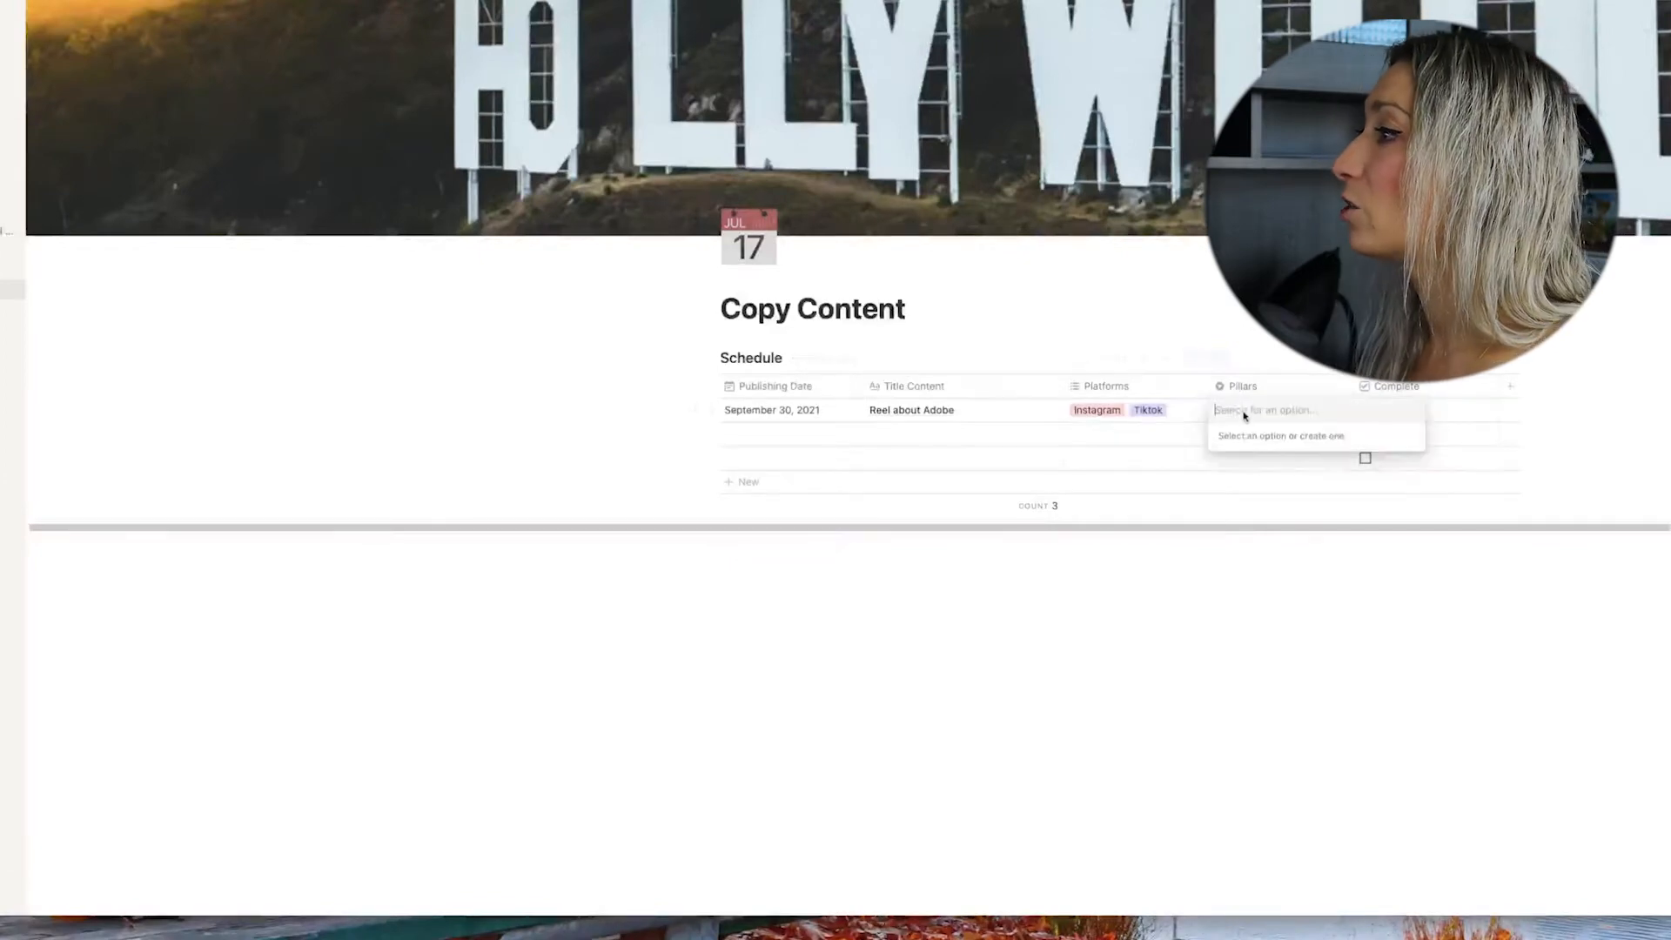
pyautogui.write('Educ')
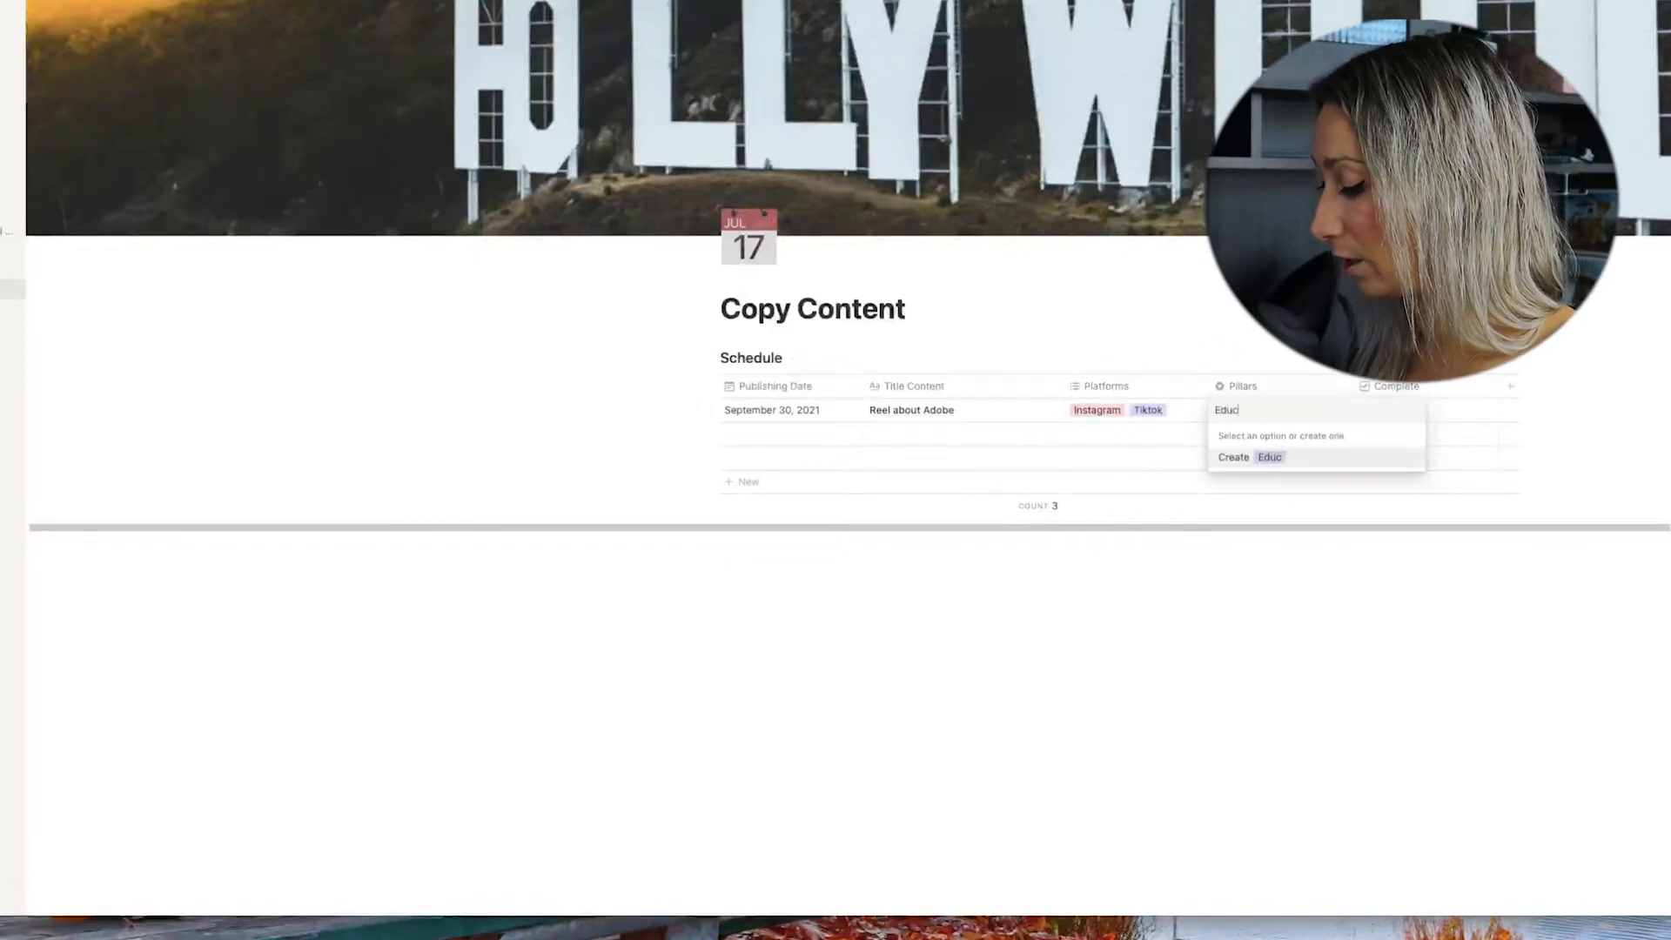
pyautogui.write('ational')
pyautogui.click(1313, 458)
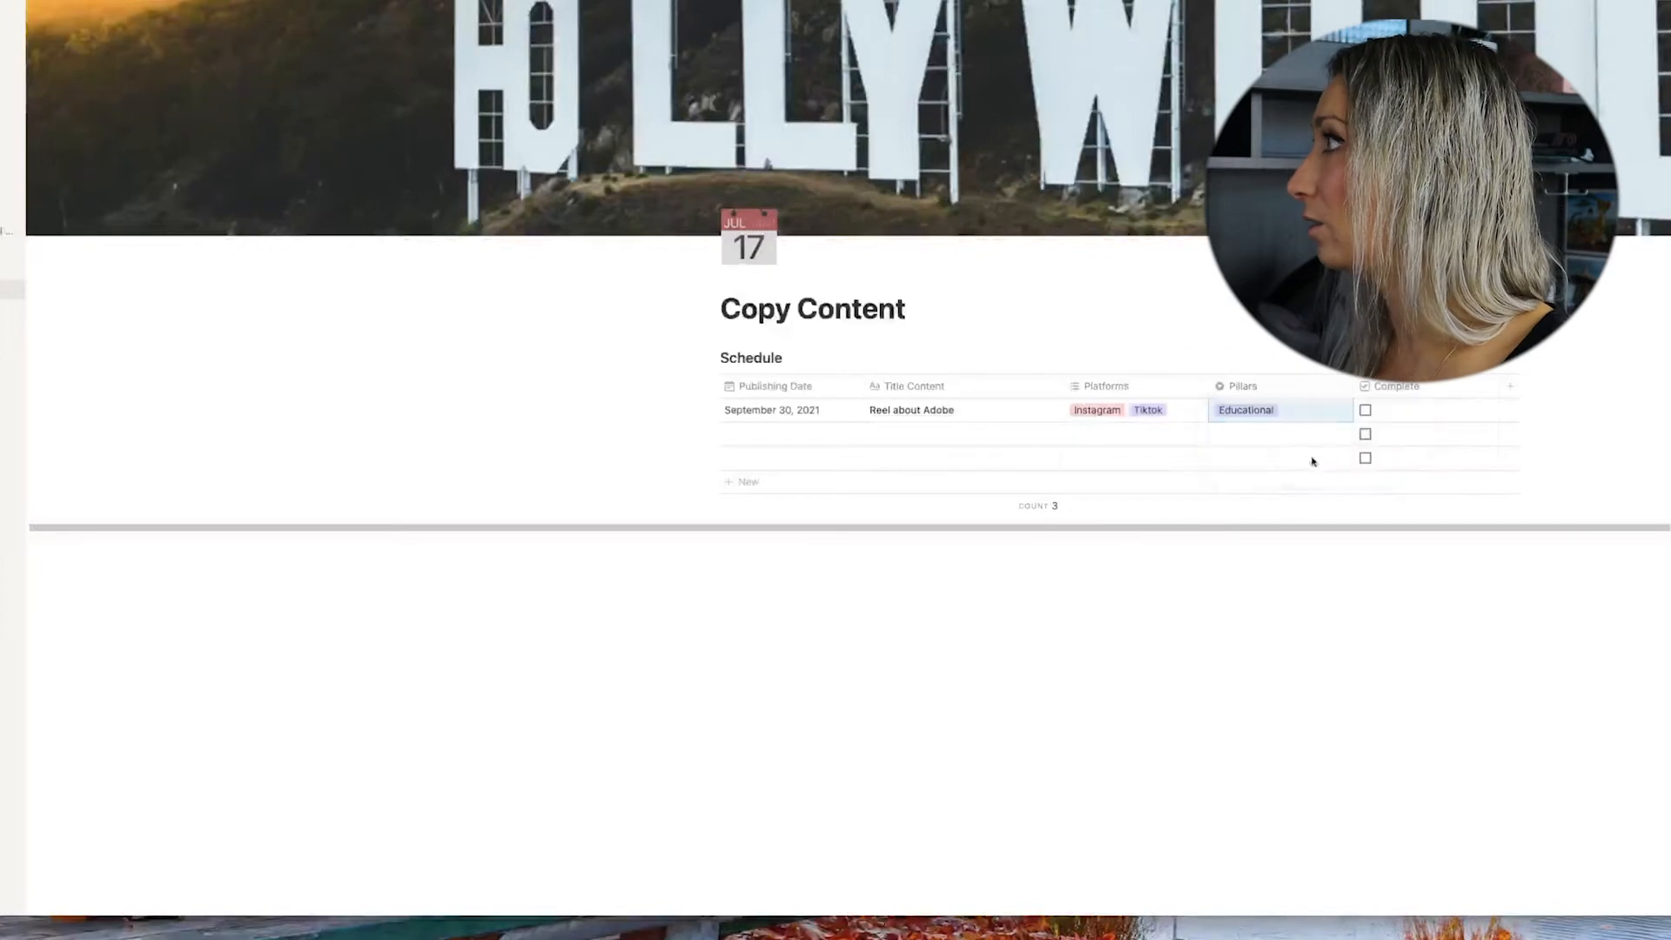
pyautogui.press('Return')
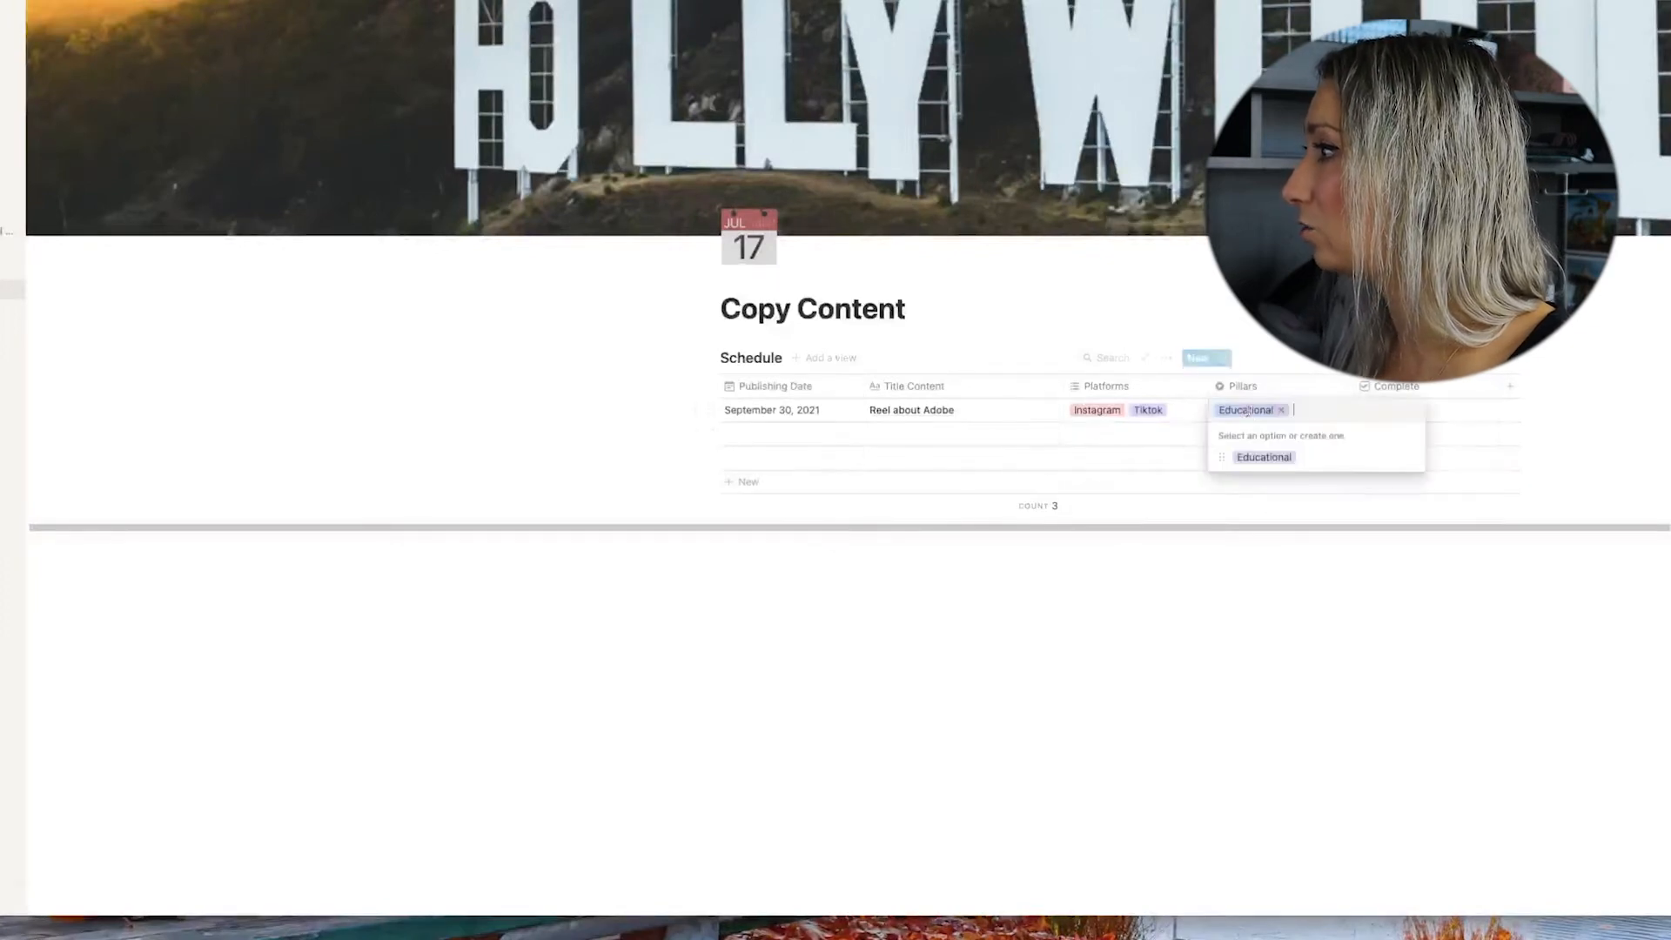
pyautogui.click(1410, 458)
pyautogui.click(1375, 672)
pyautogui.click(1207, 782)
pyautogui.click(1205, 783)
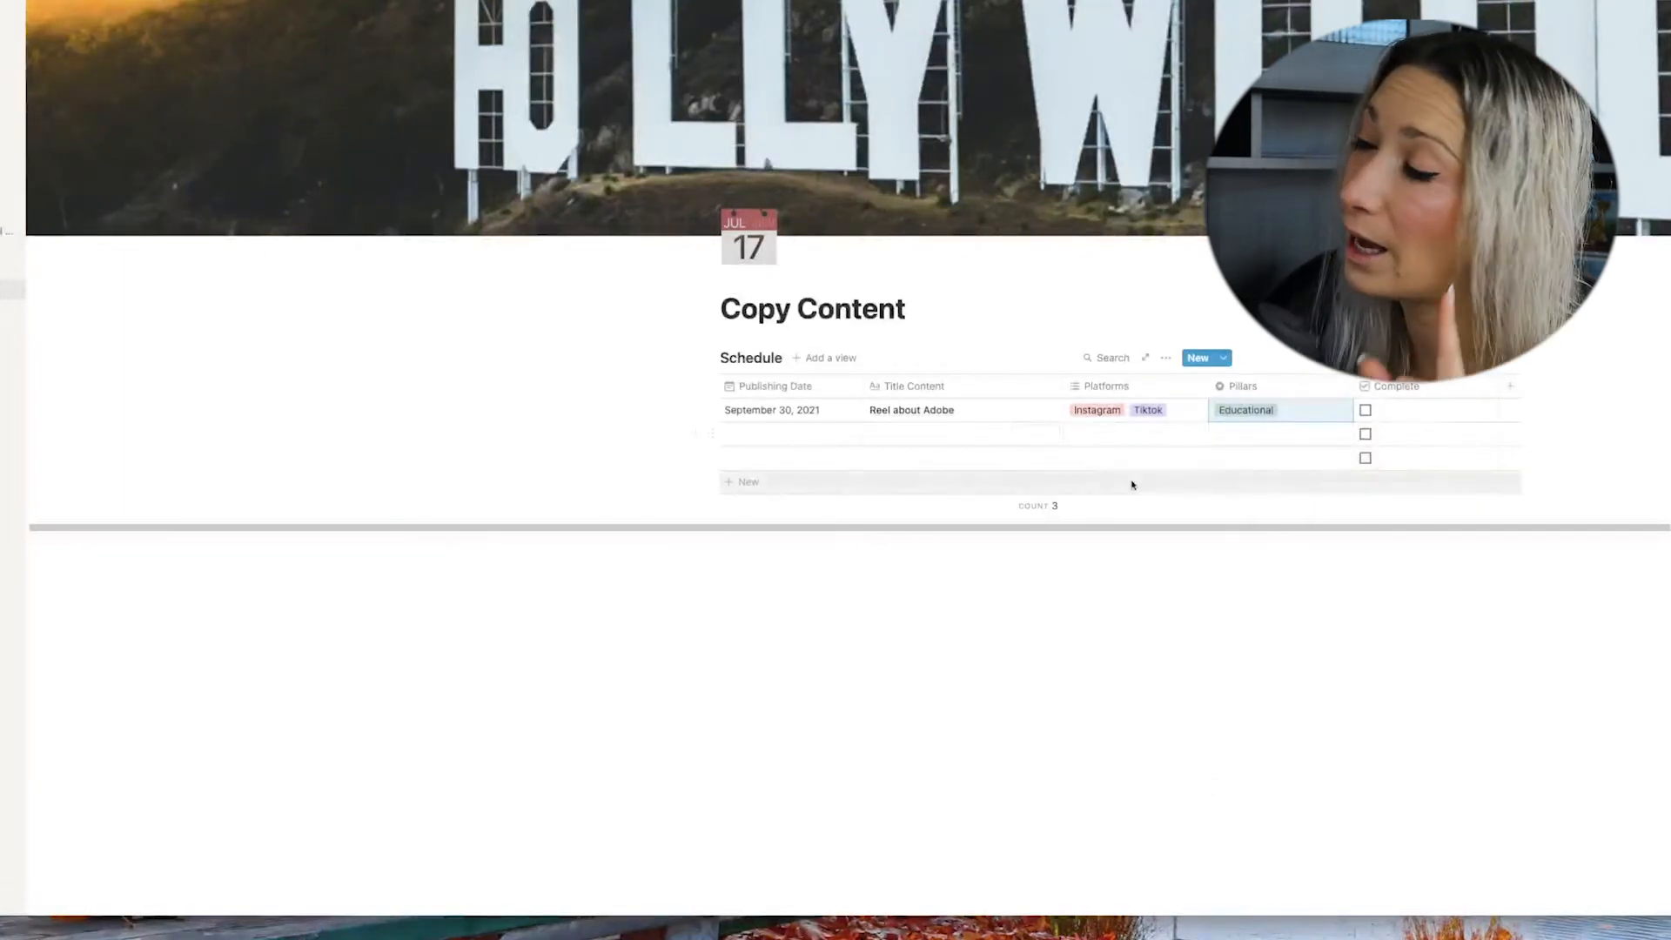
# Add a reminder to the September 30, 2021 publishing date for the day of the event at 9:00 AM.
pyautogui.click(833, 415)
pyautogui.click(884, 656)
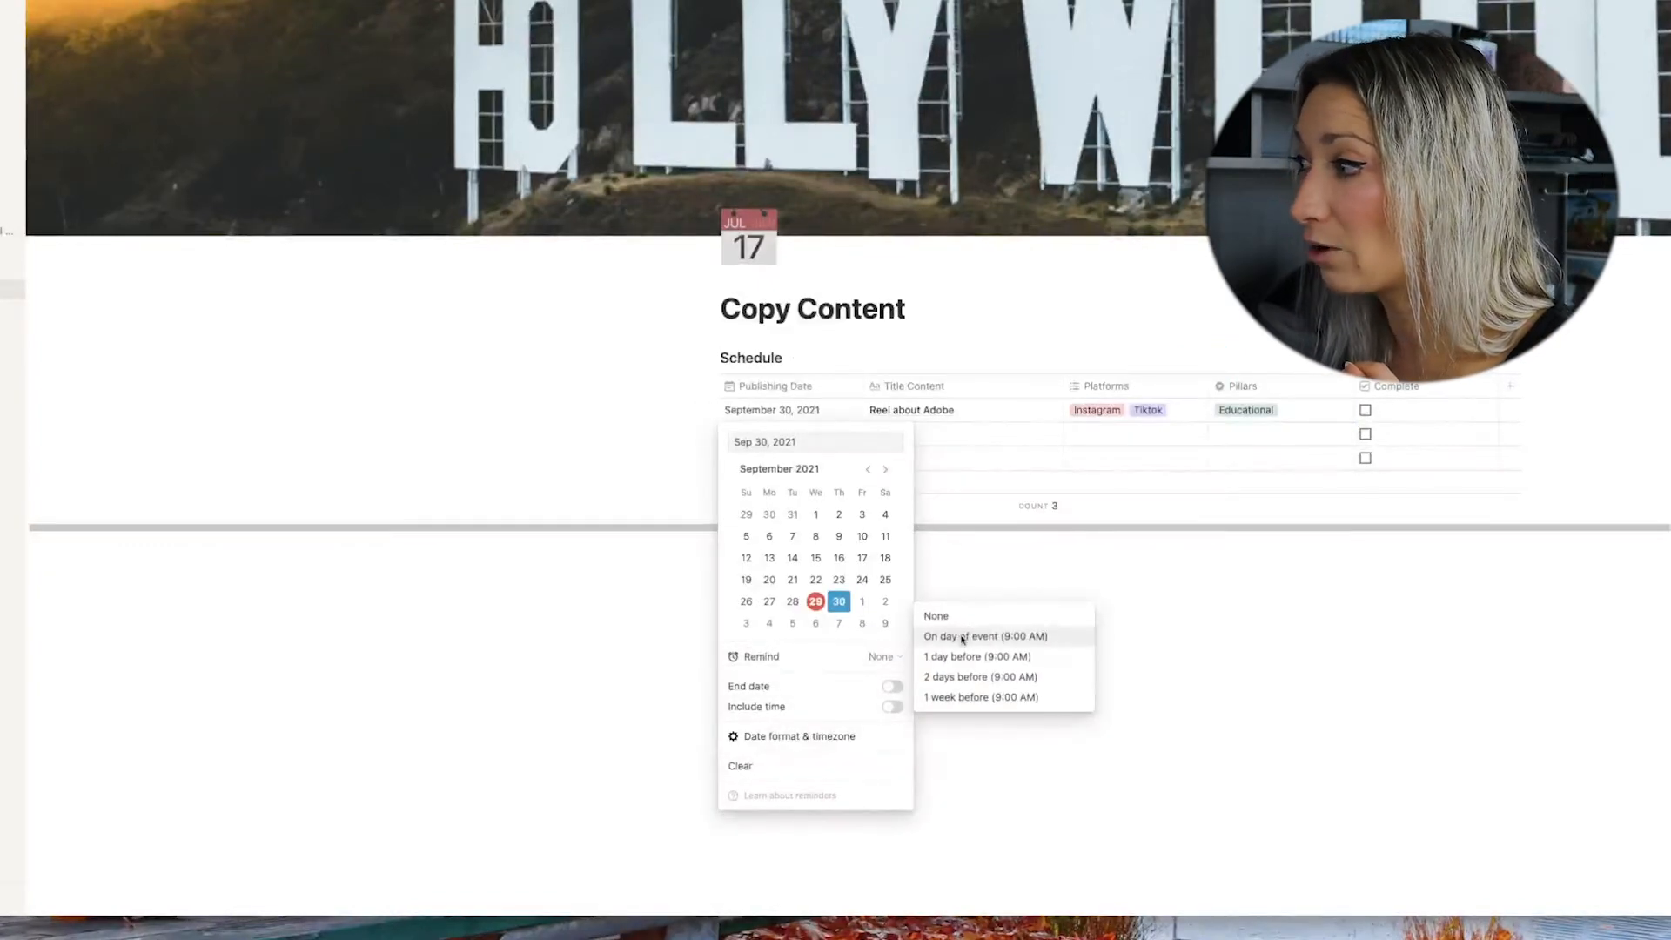
pyautogui.click(963, 639)
pyautogui.click(657, 433)
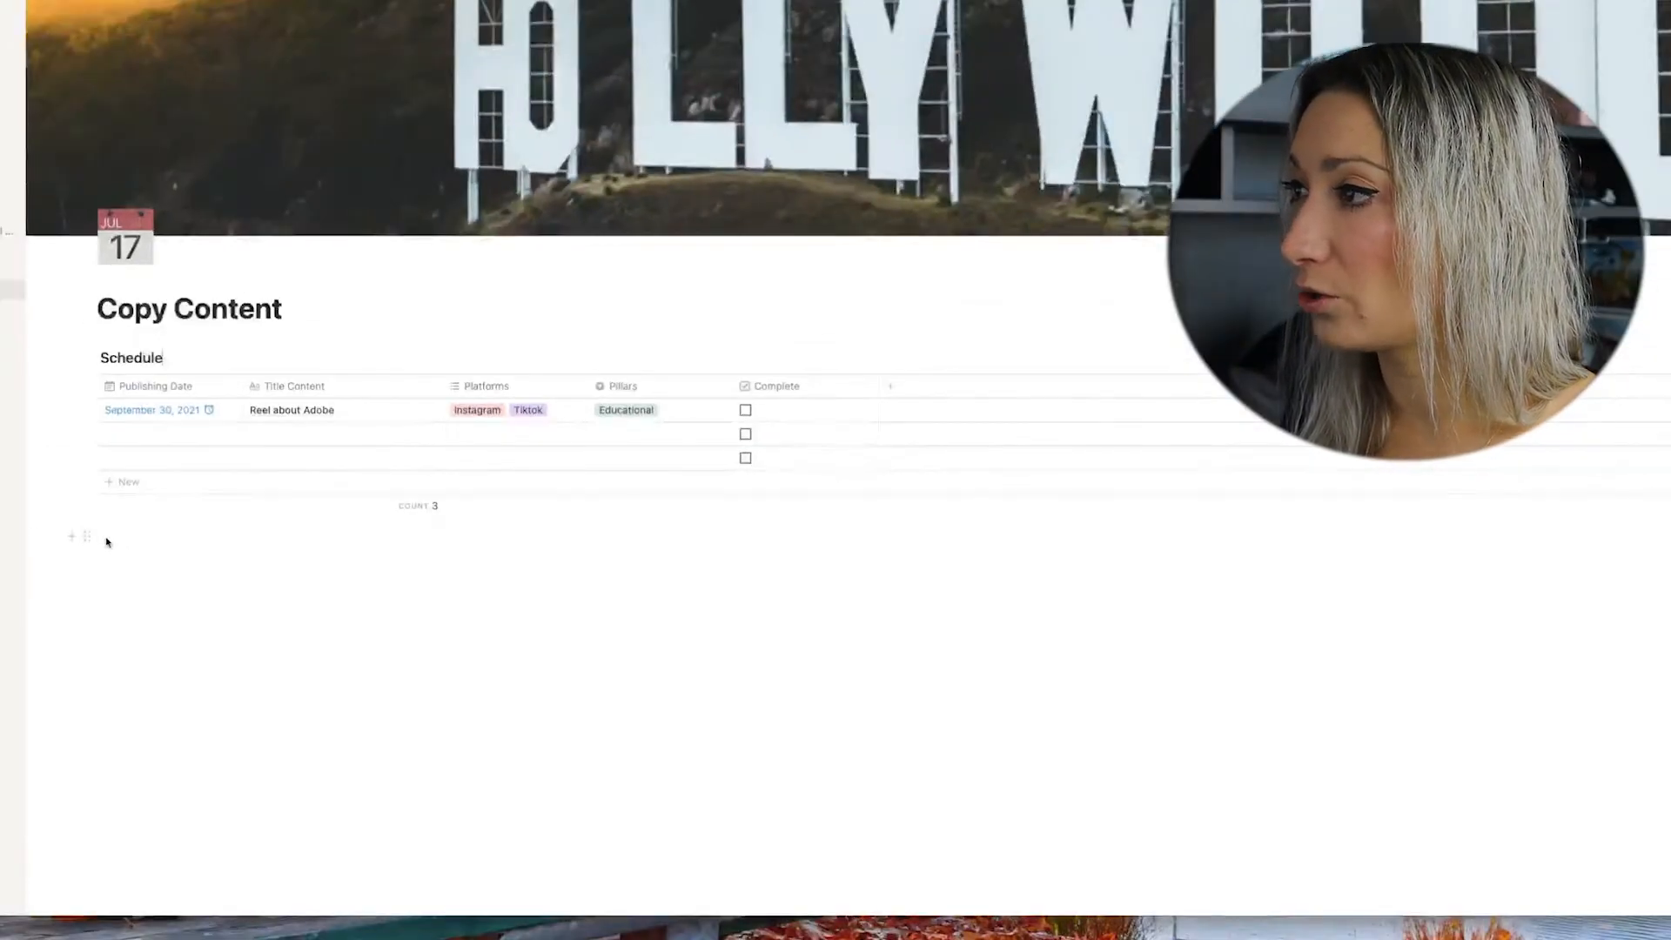
# Insert an inline gallery below the Schedule table and title it "Content Ideas and Pillard".
pyautogui.click(107, 540)
pyautogui.write('/')
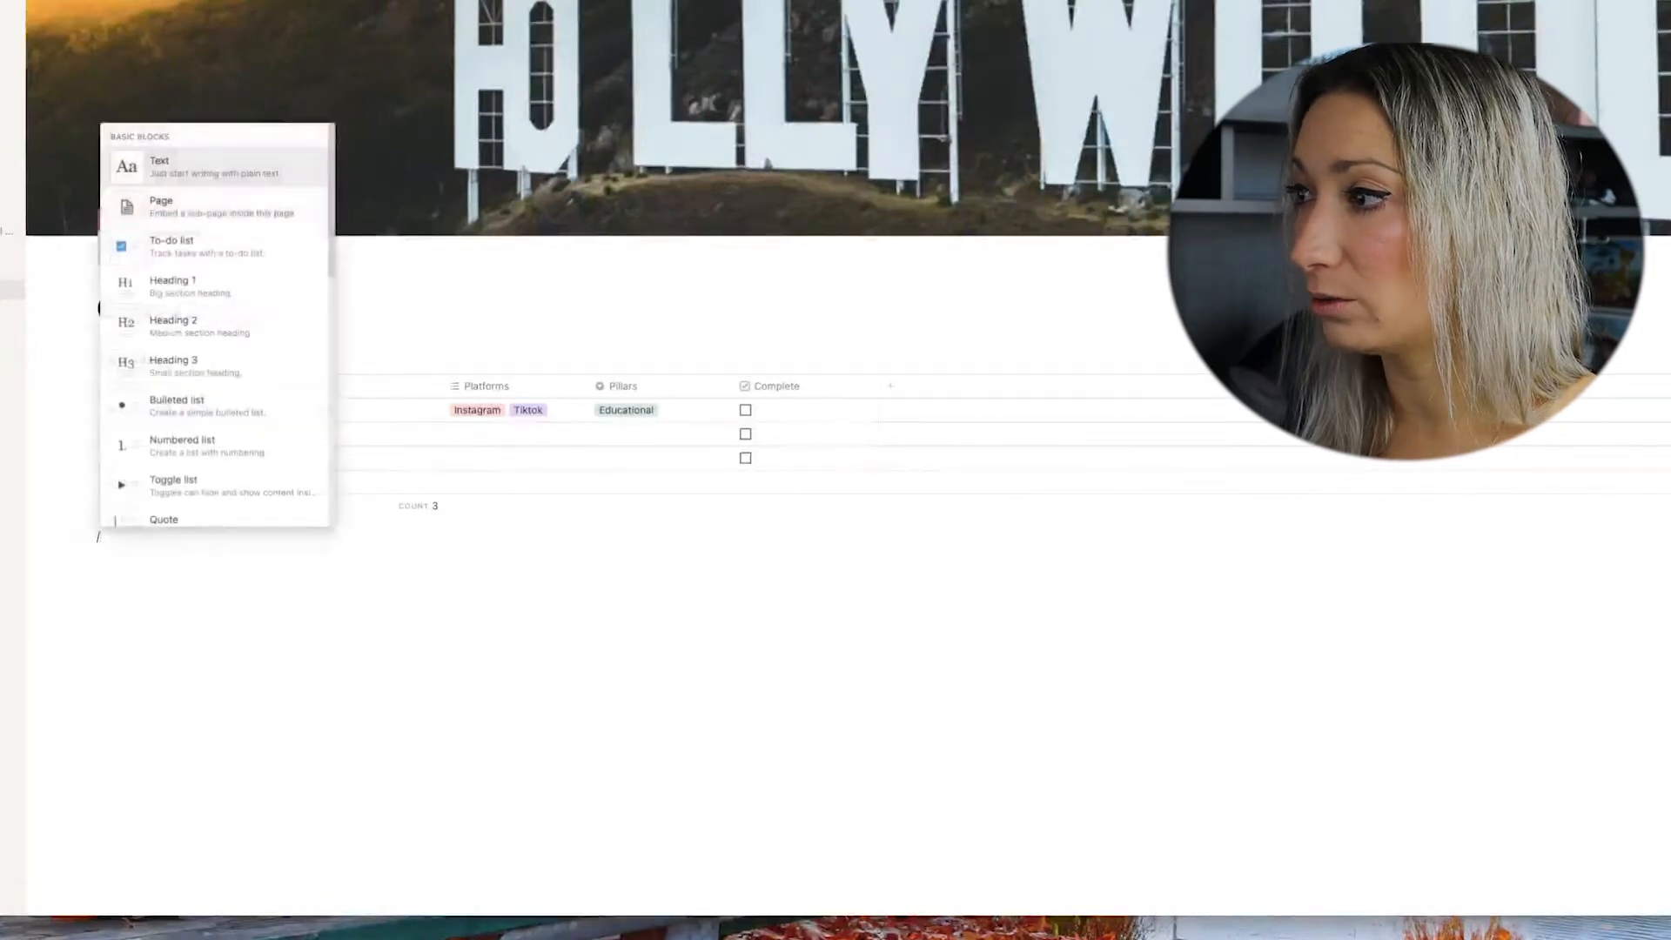
pyautogui.write('galle')
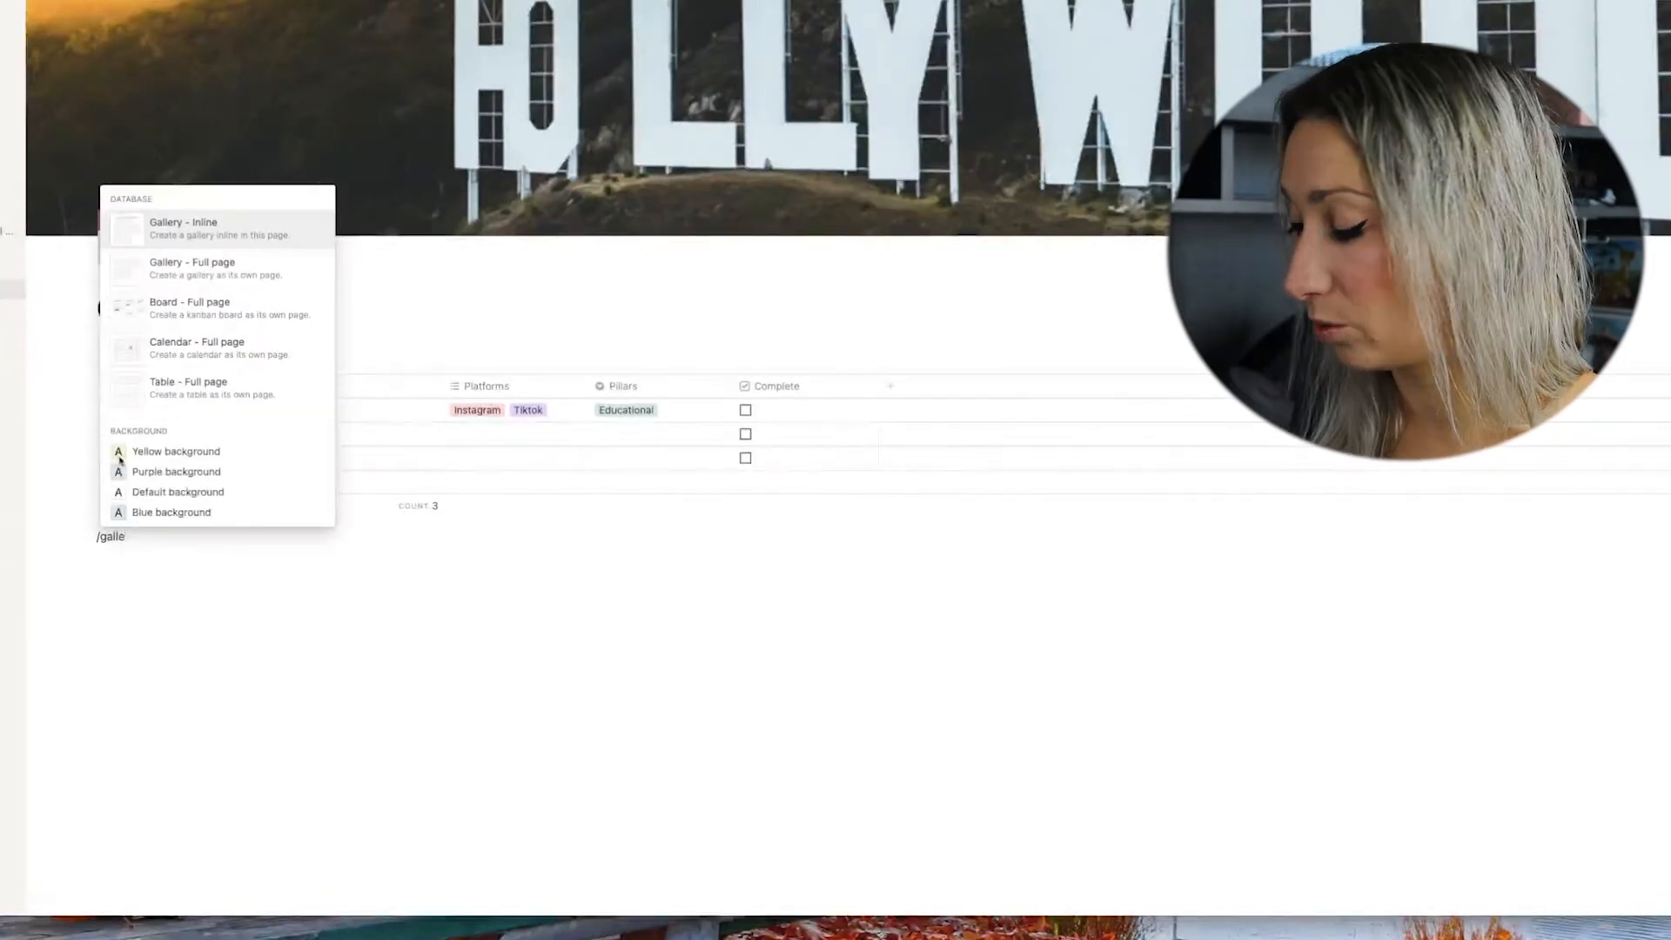
pyautogui.click(204, 232)
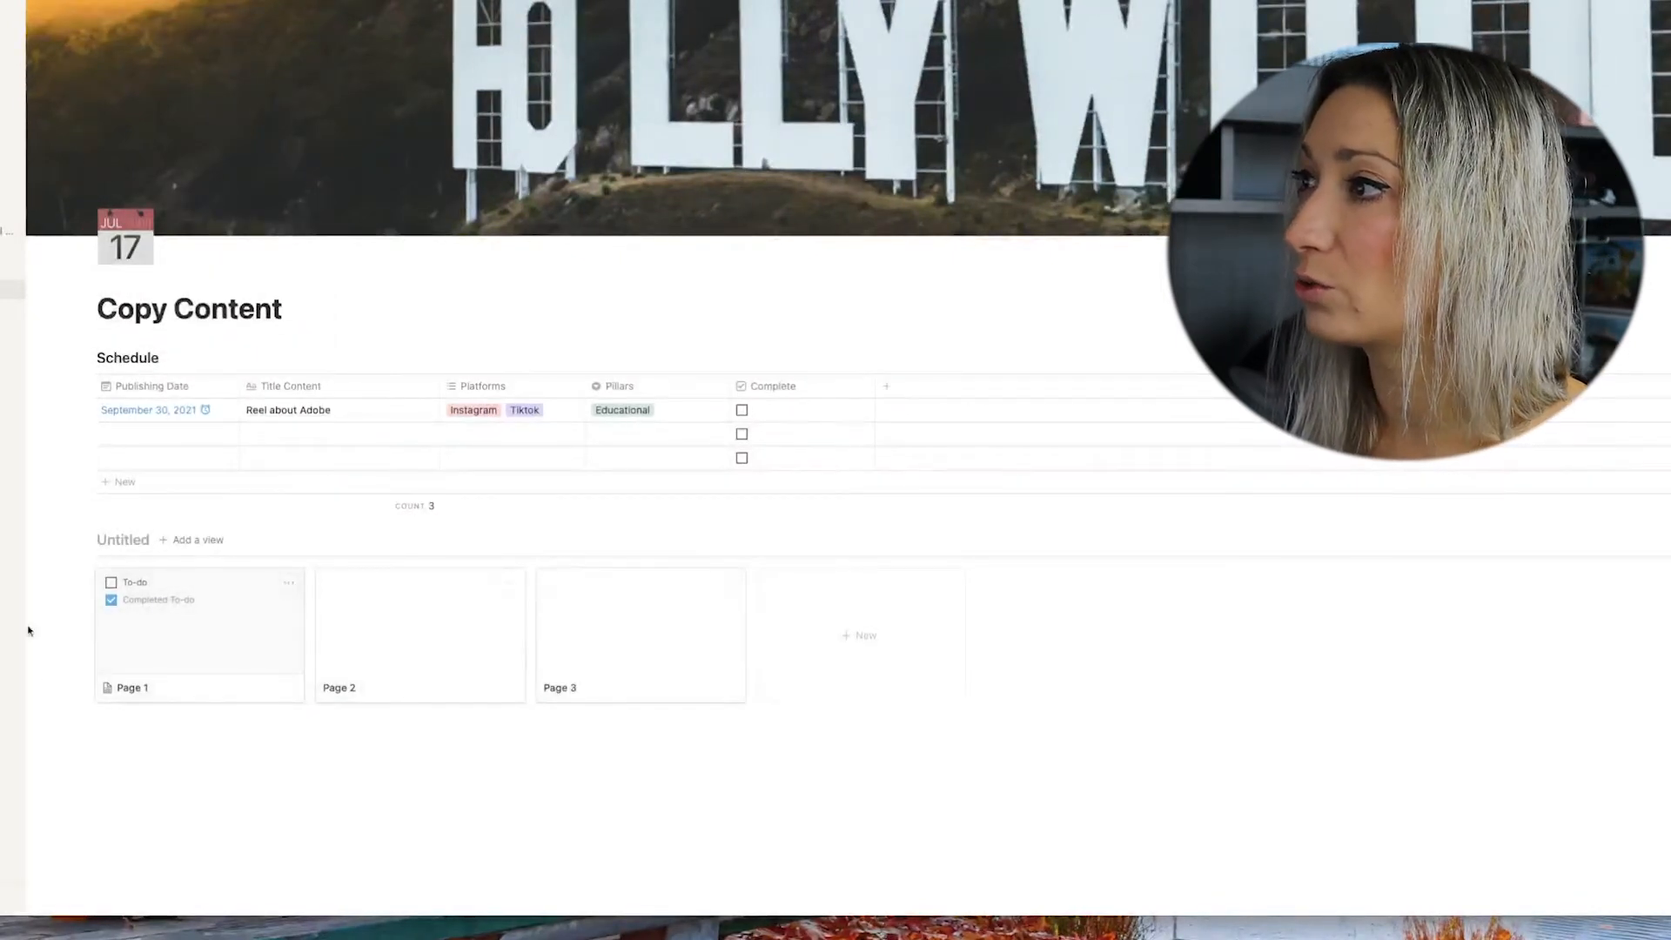
pyautogui.write('C')
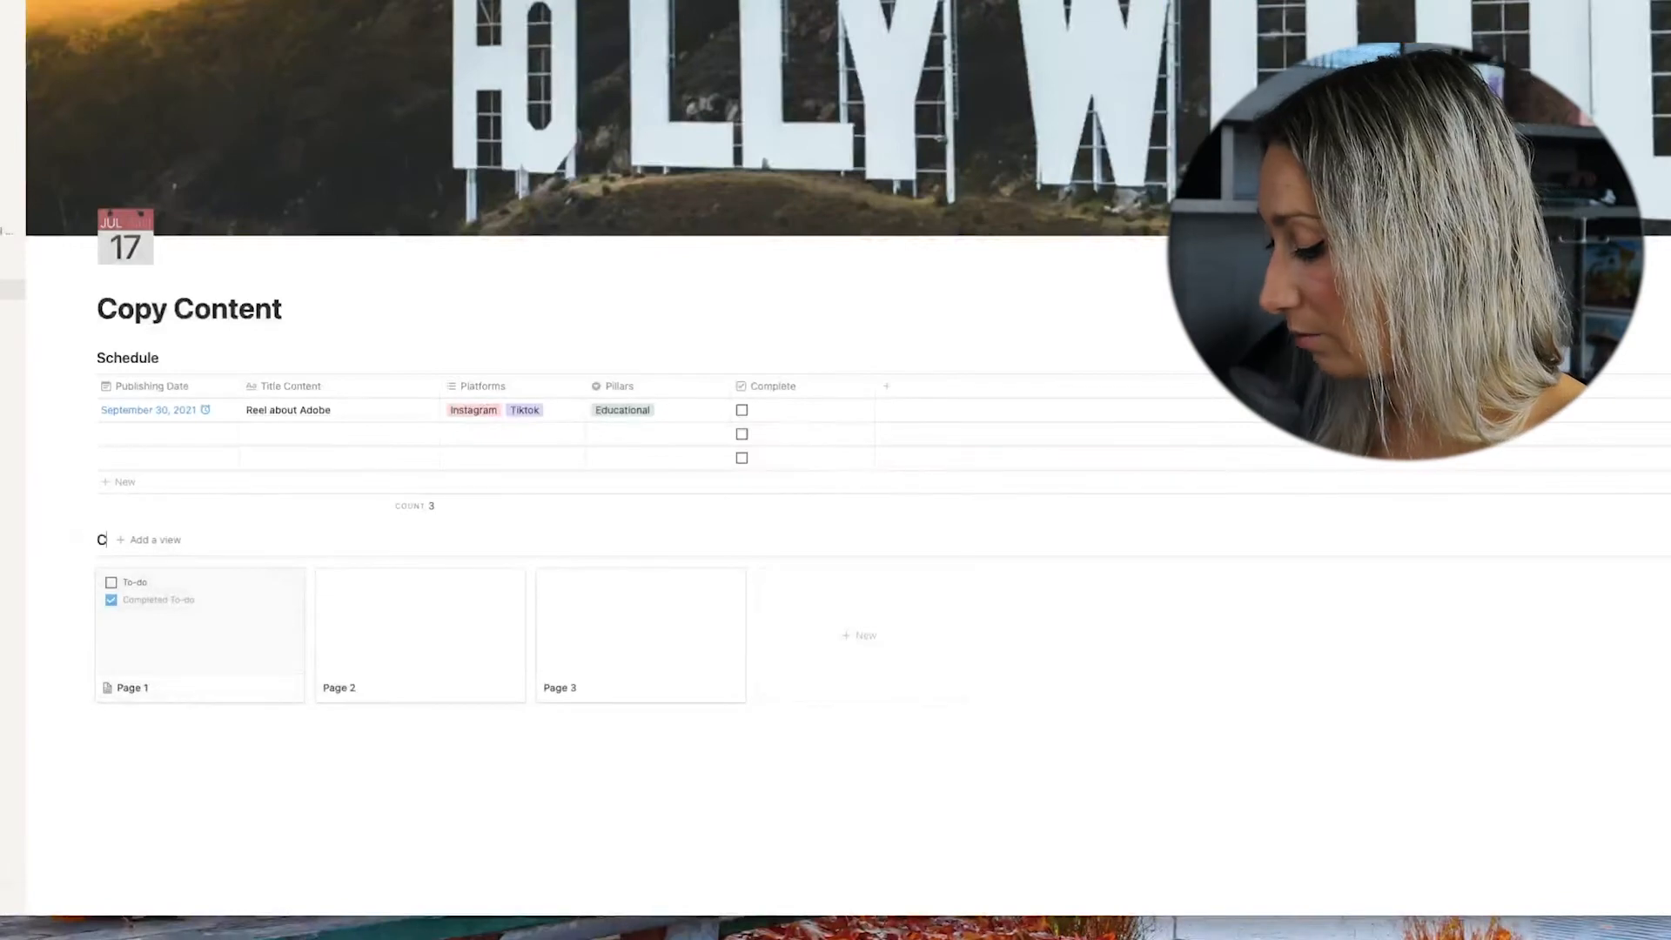
pyautogui.write('ontent Ideas and Pillard')
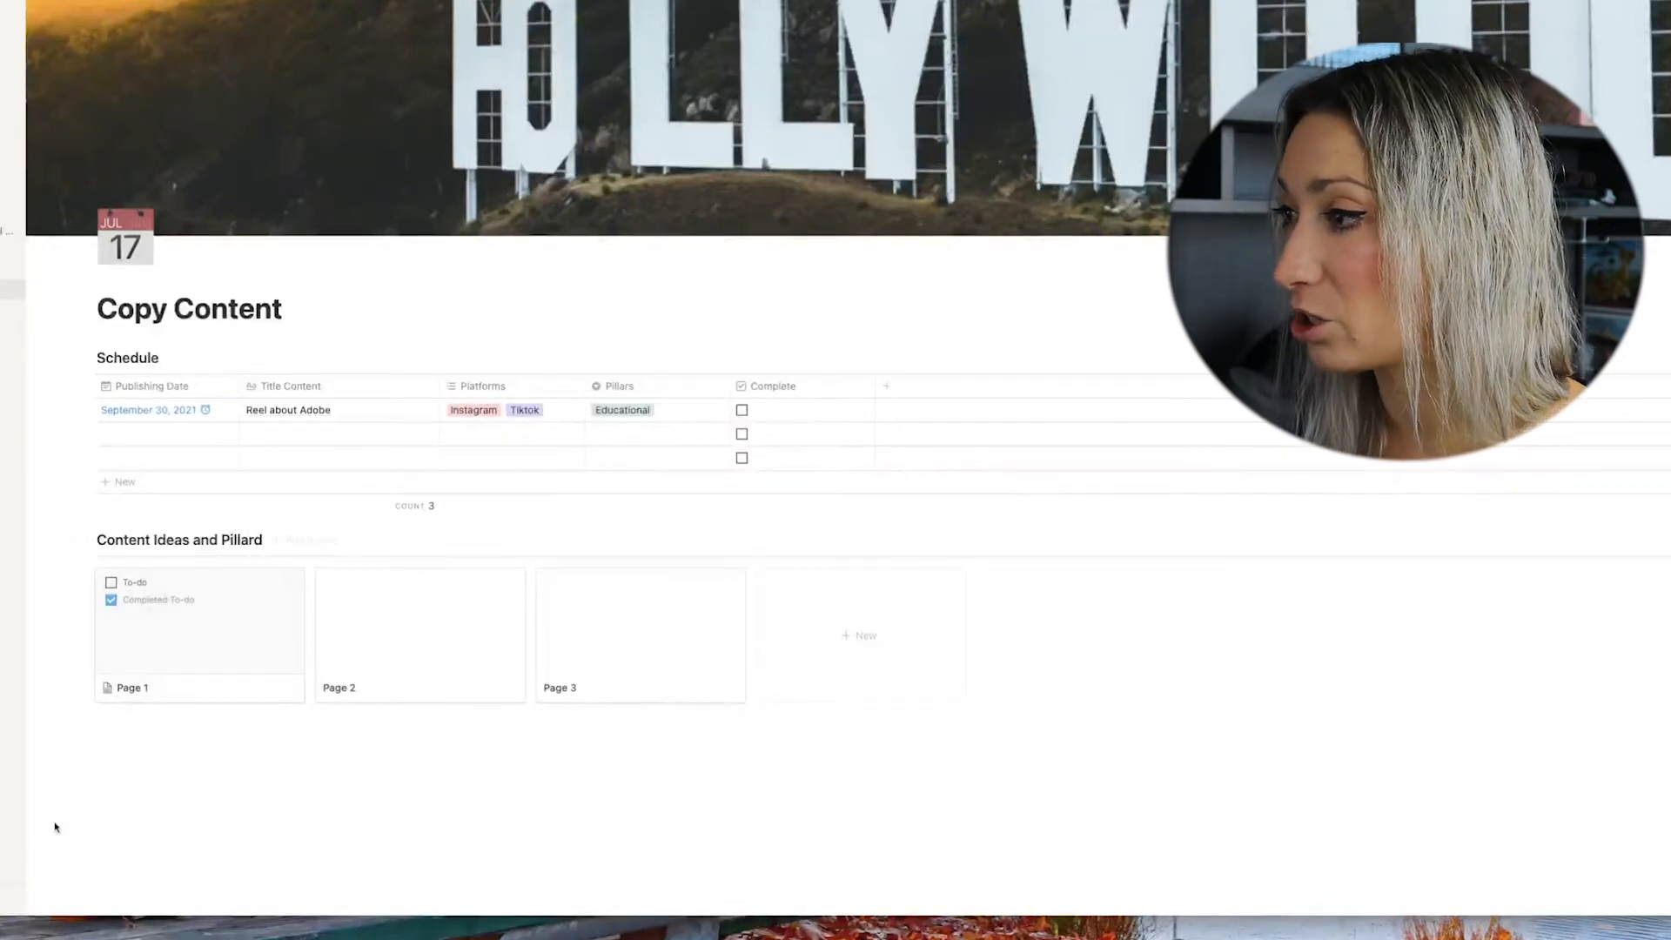
# Rename the gallery's Page 1 card to "Reels".
pyautogui.click(165, 678)
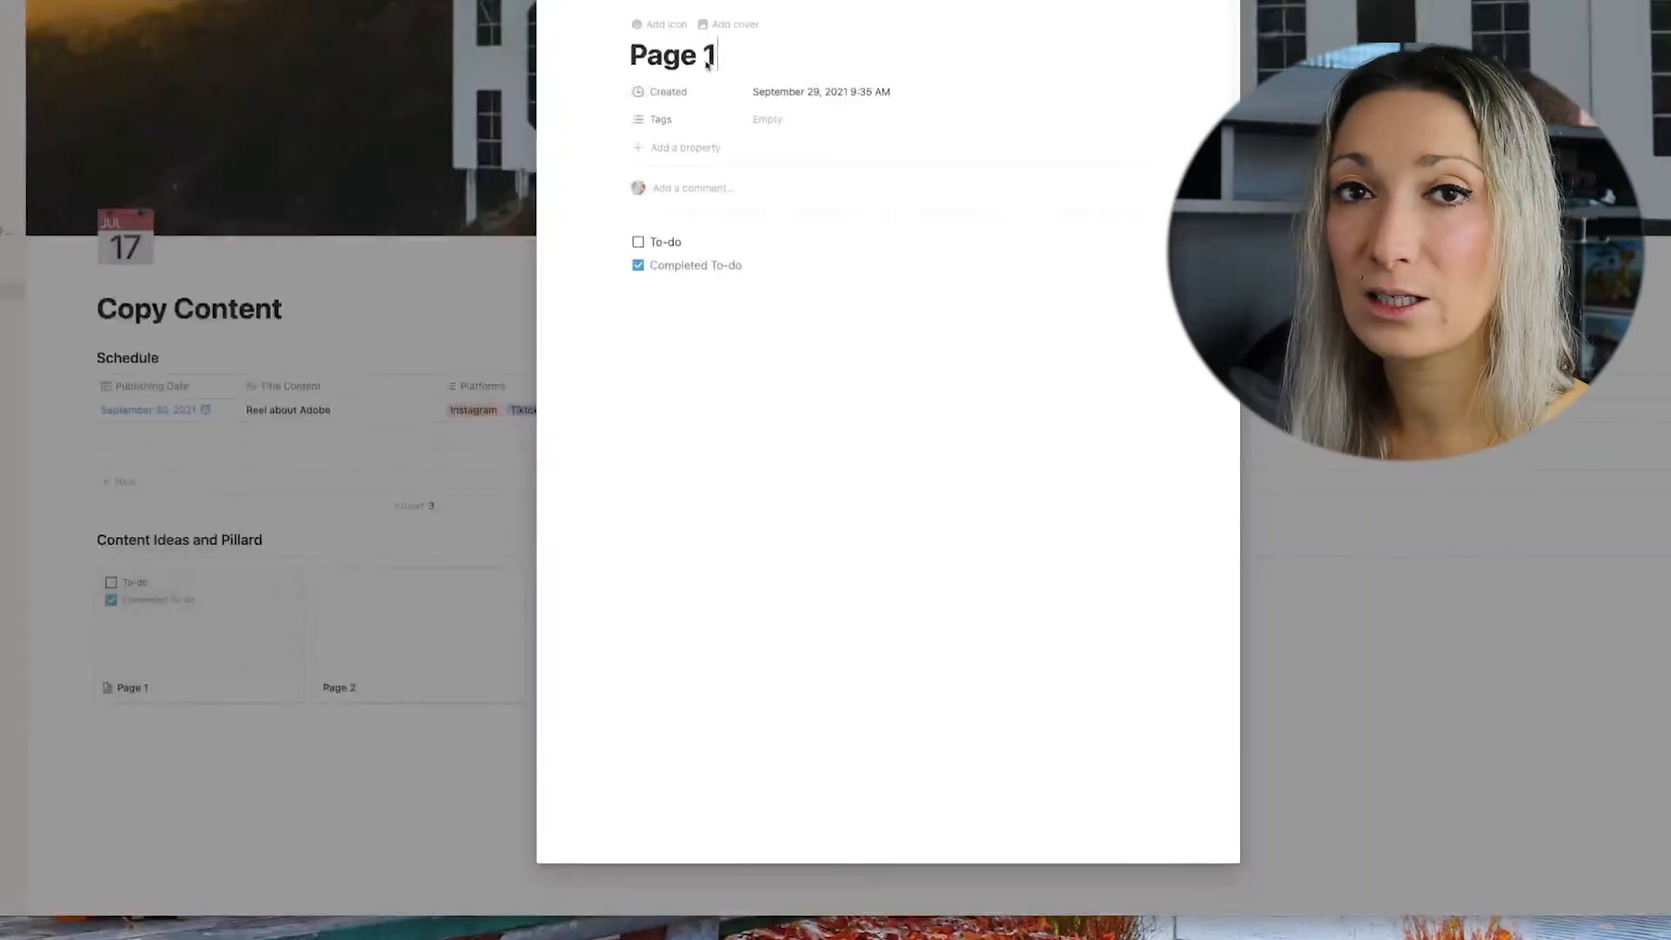
pyautogui.moveTo(719, 64); pyautogui.dragTo(628, 57)
pyautogui.write('Reels')
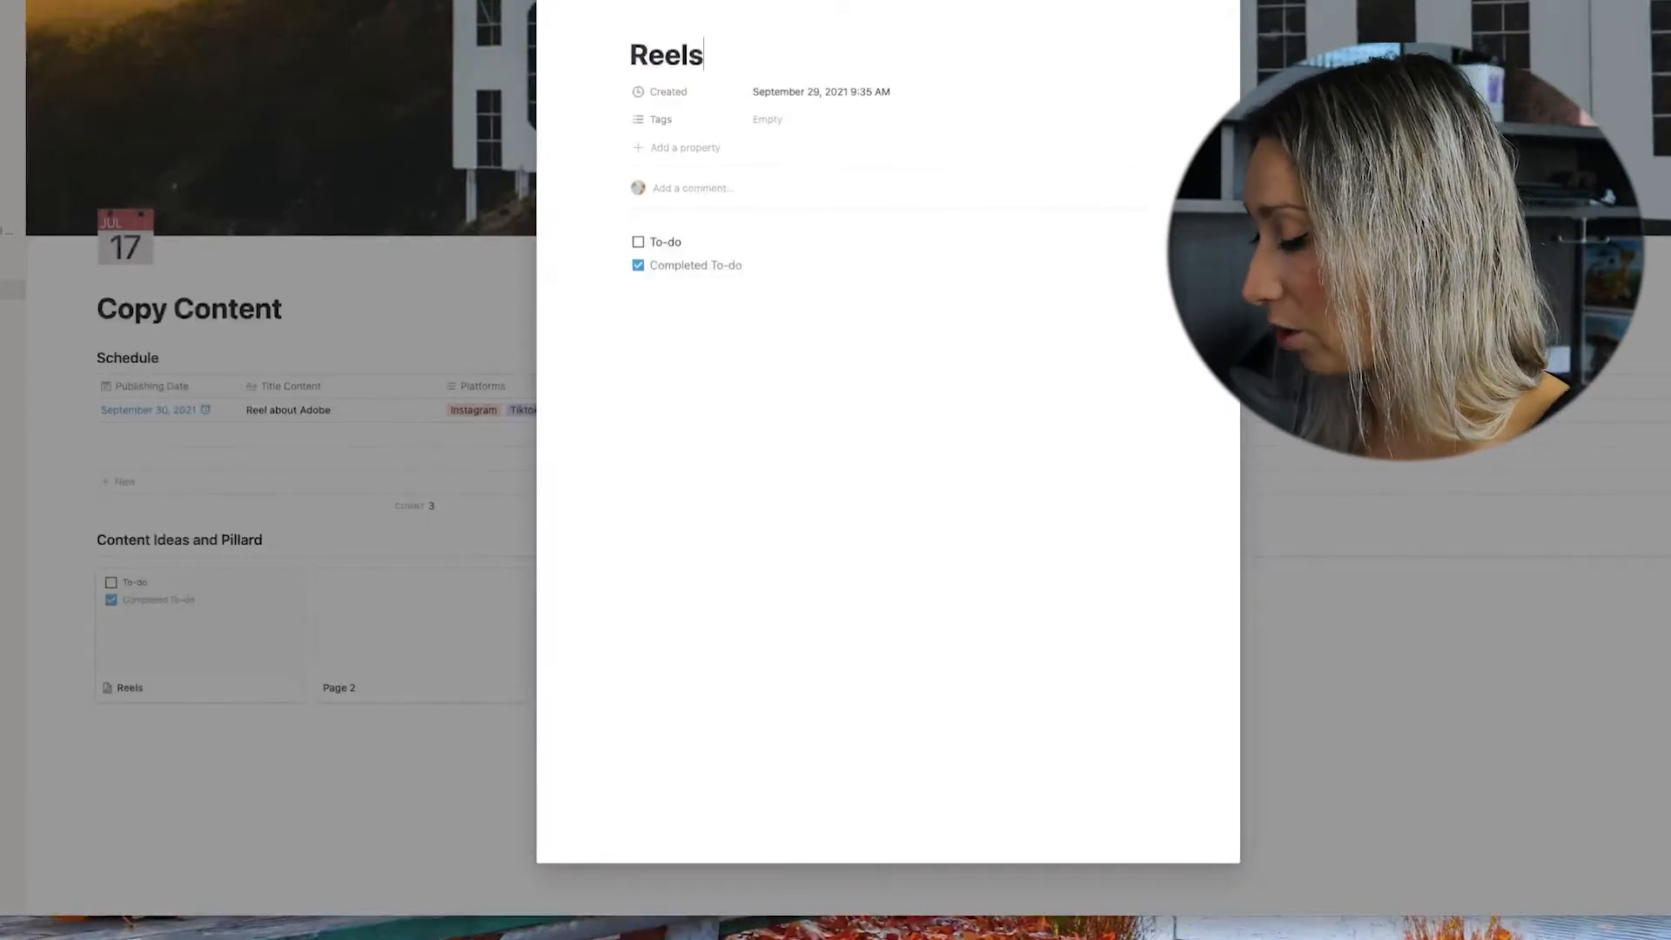
pyautogui.press('Return')
pyautogui.click(400, 696)
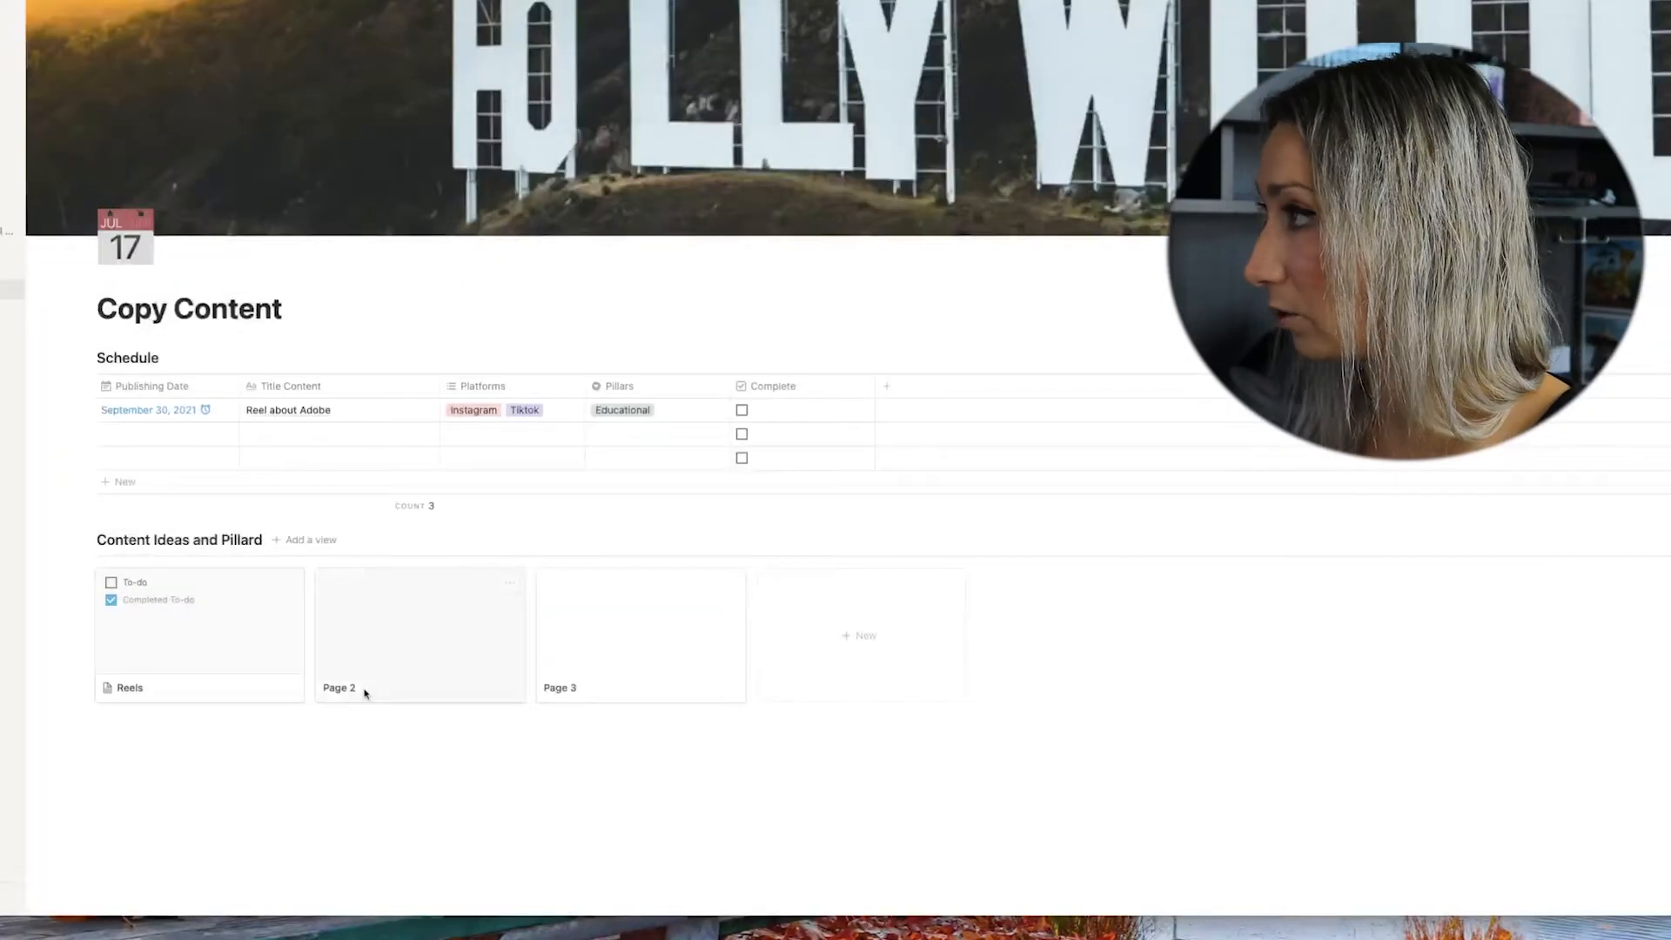
# Rename the gallery's Page 2 card to "Tips".
pyautogui.click(365, 693)
pyautogui.moveTo(722, 59); pyautogui.dragTo(563, 58)
pyautogui.write('Tips')
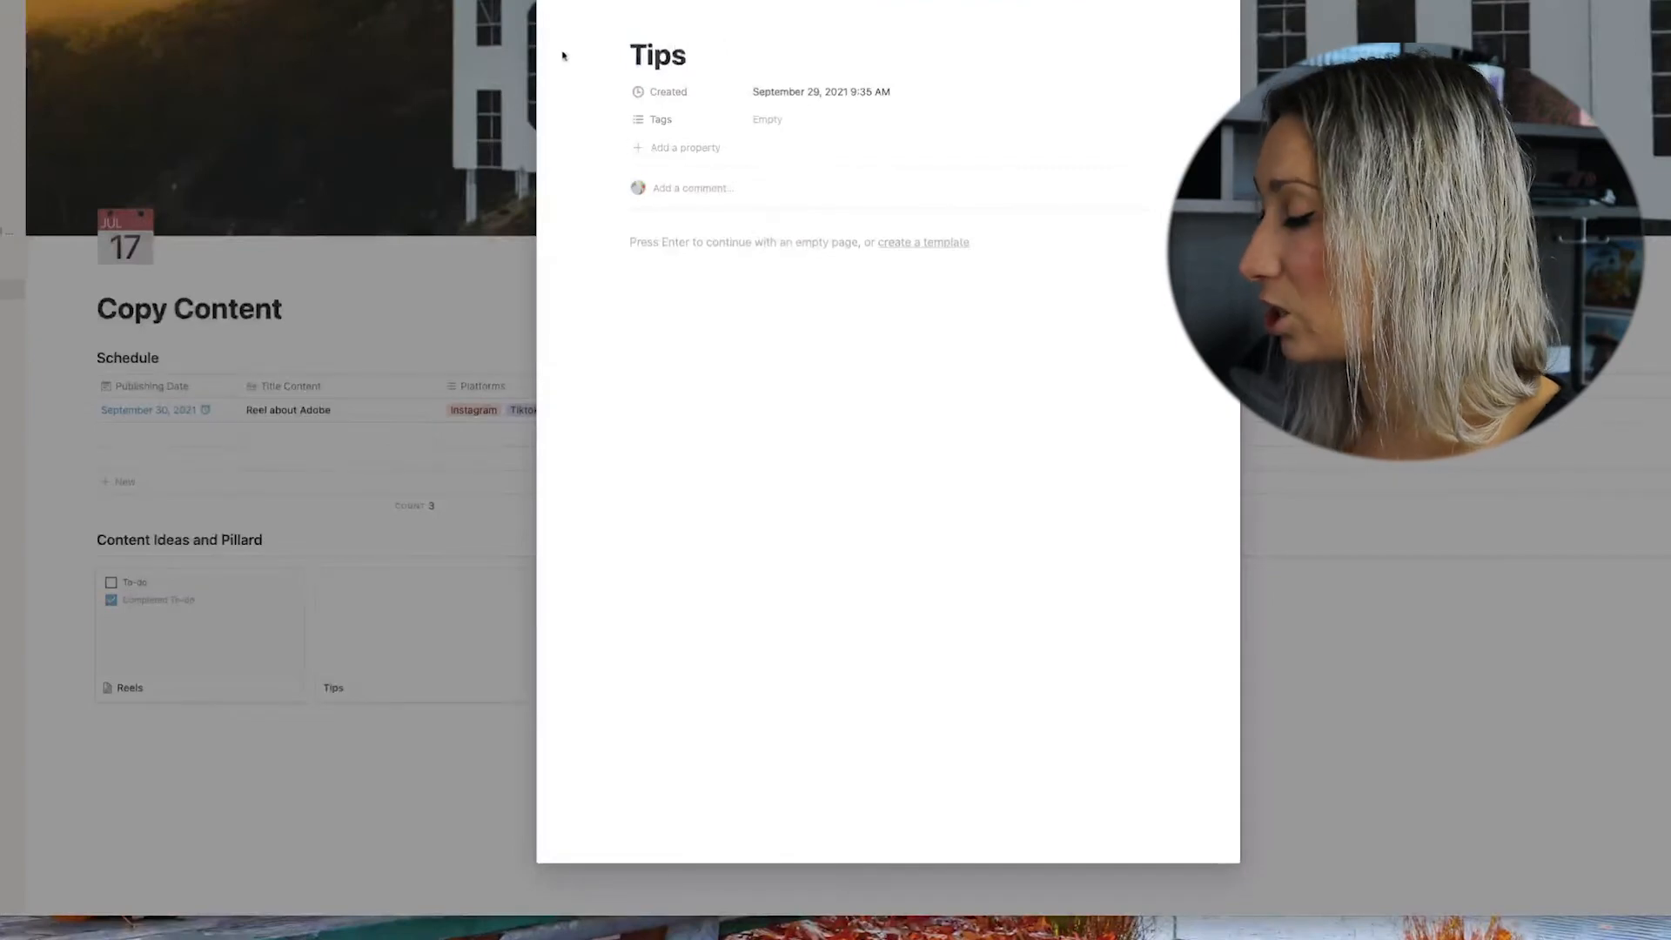
pyautogui.click(223, 828)
# Rename the gallery's Page 3 card to "Quotes".
pyautogui.click(607, 696)
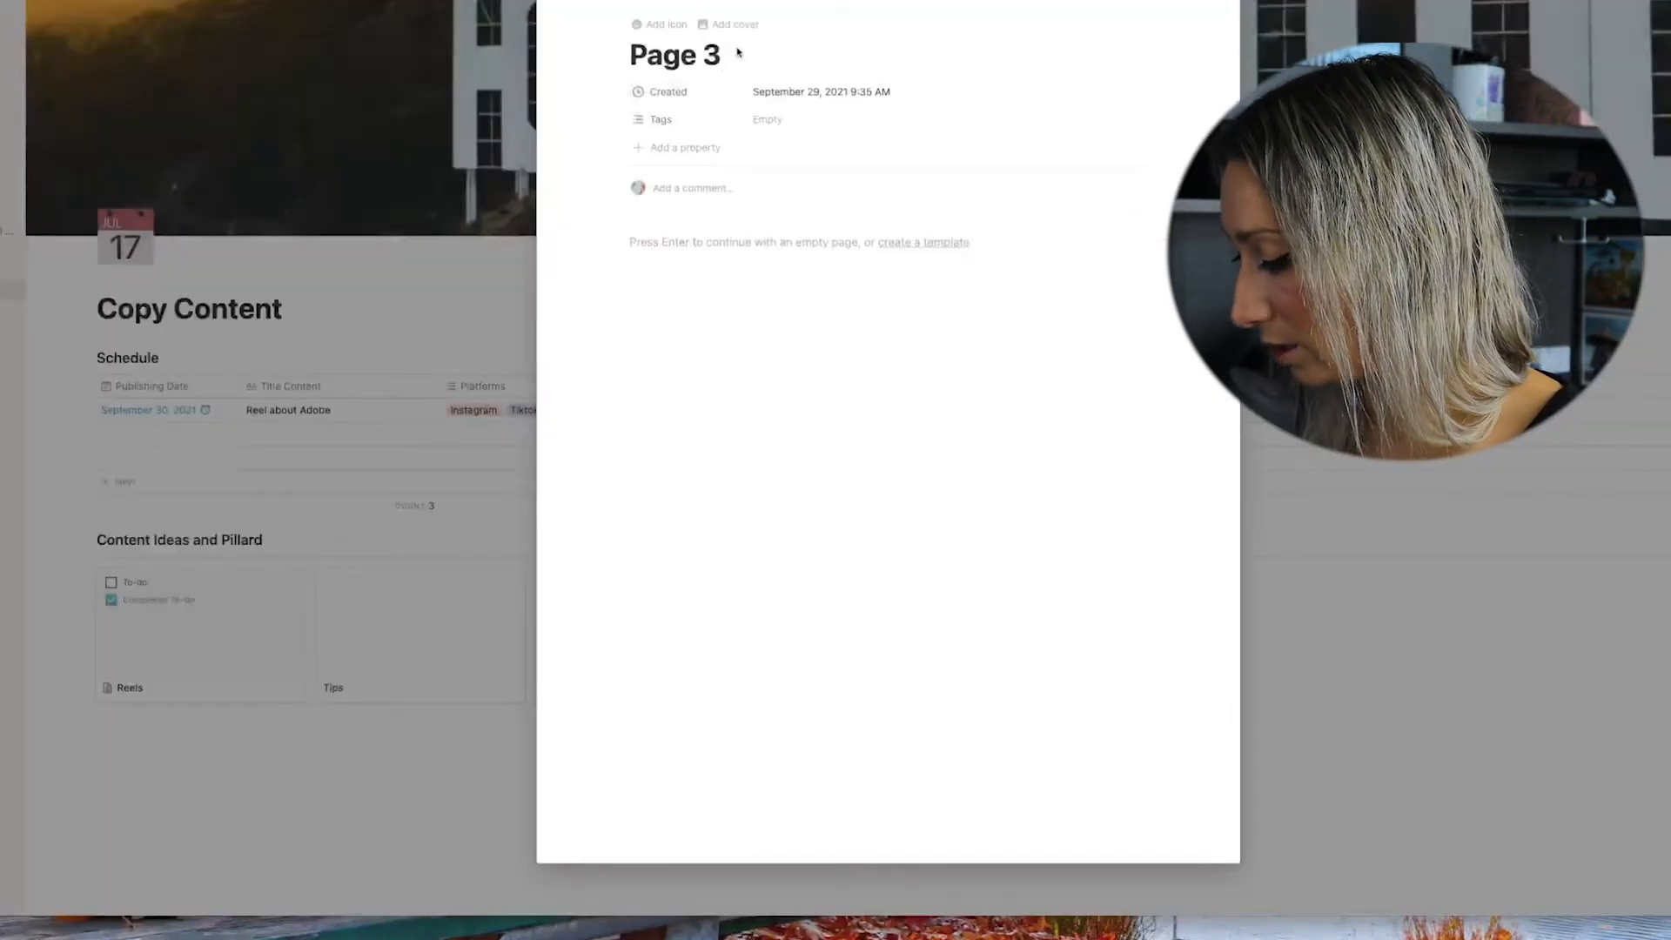
pyautogui.moveTo(737, 58); pyautogui.dragTo(619, 64)
pyautogui.write('Quotes')
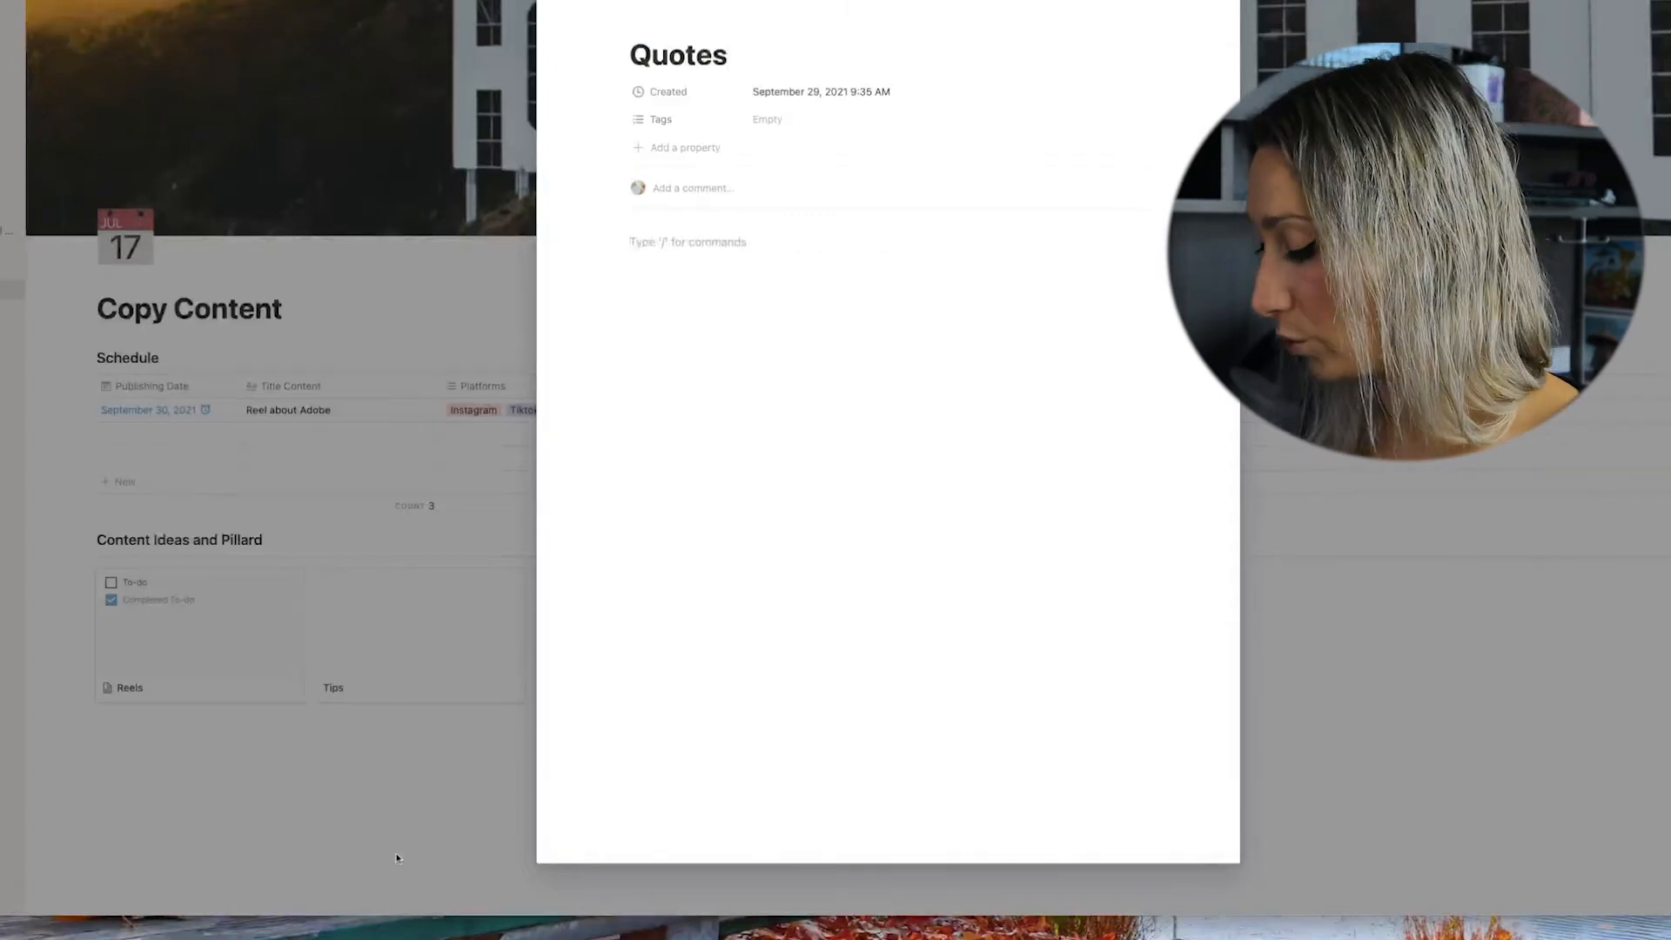
pyautogui.press('Escape')
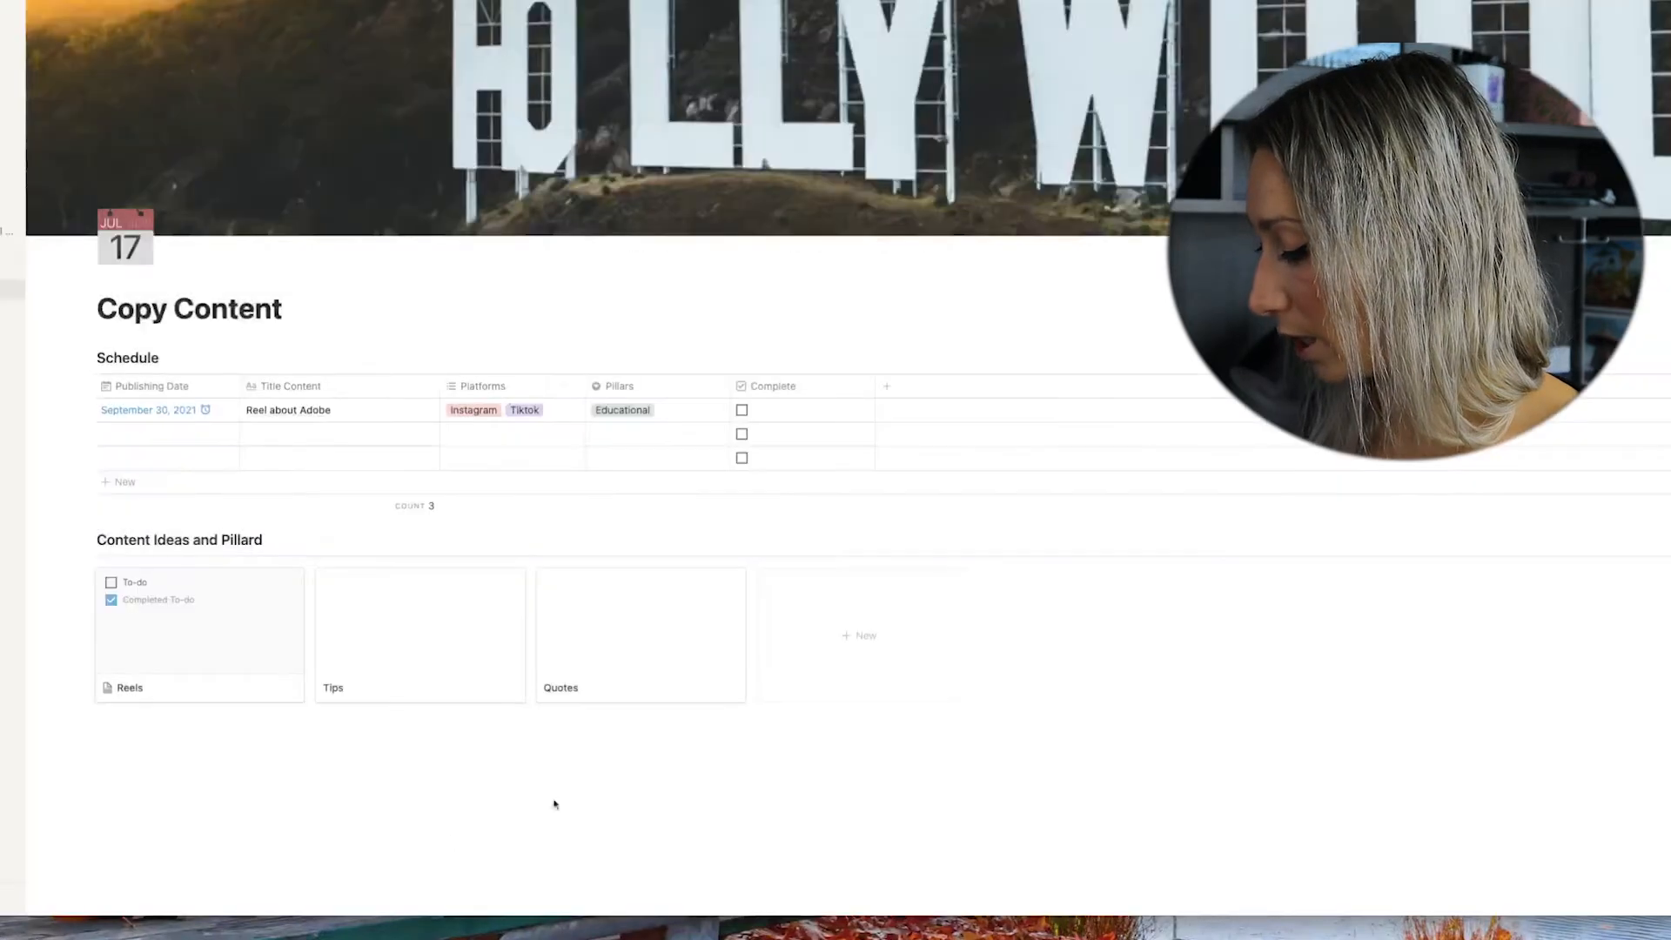
pyautogui.scroll(-2, 168, 717)
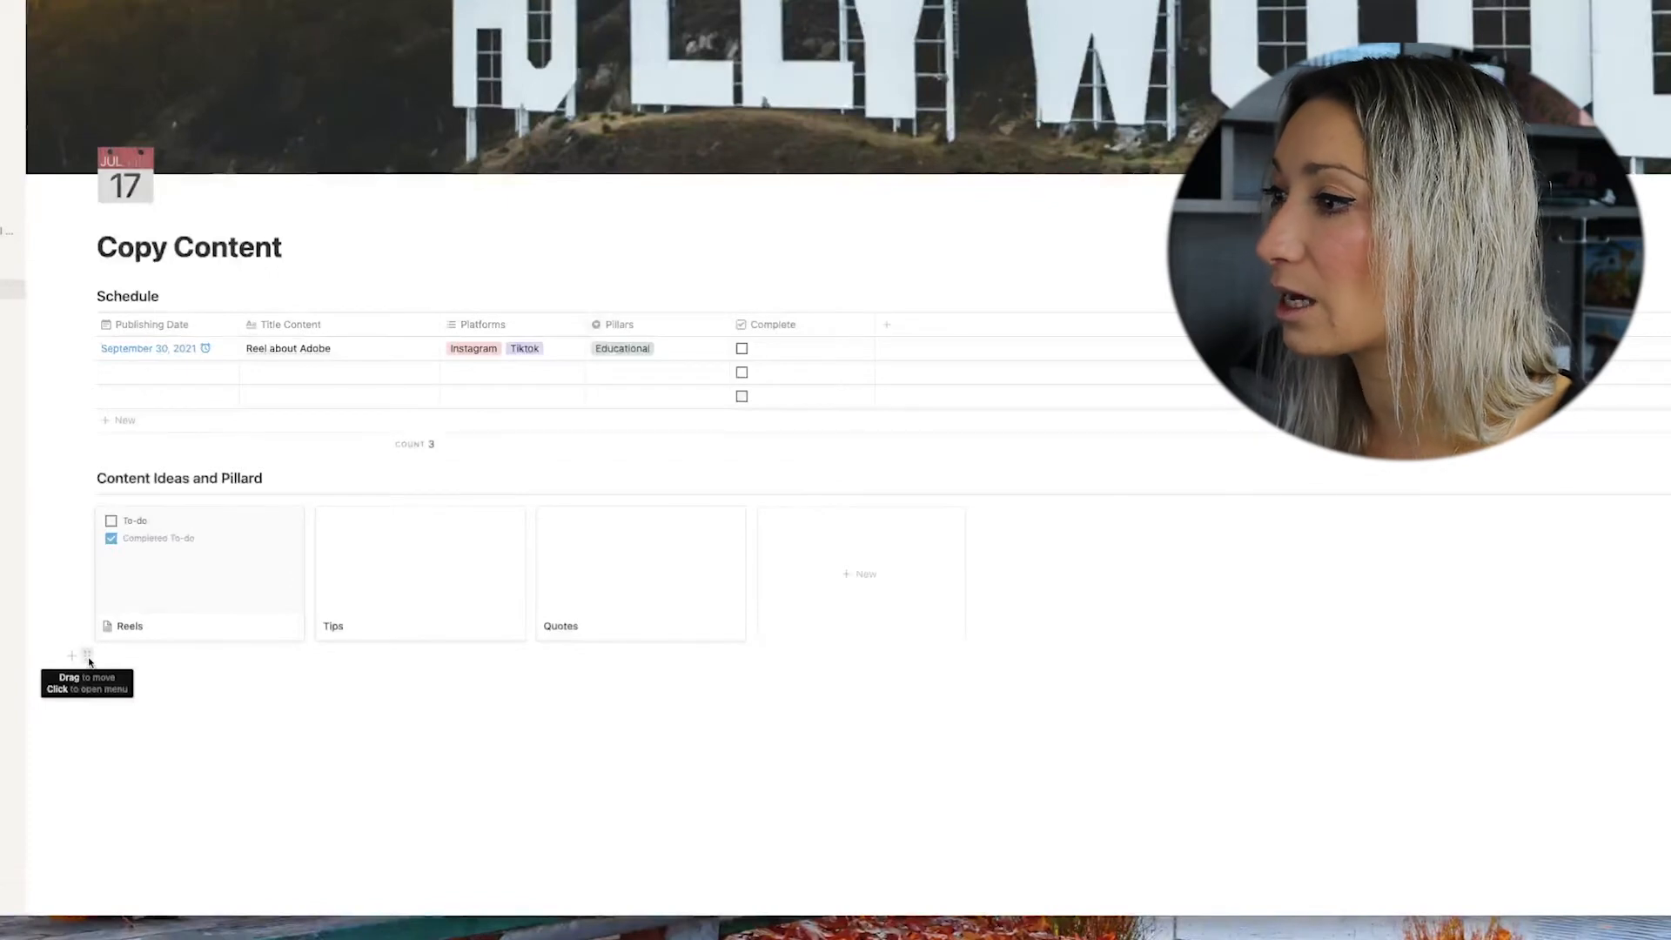
pyautogui.click(88, 662)
pyautogui.click(158, 727)
pyautogui.click(89, 659)
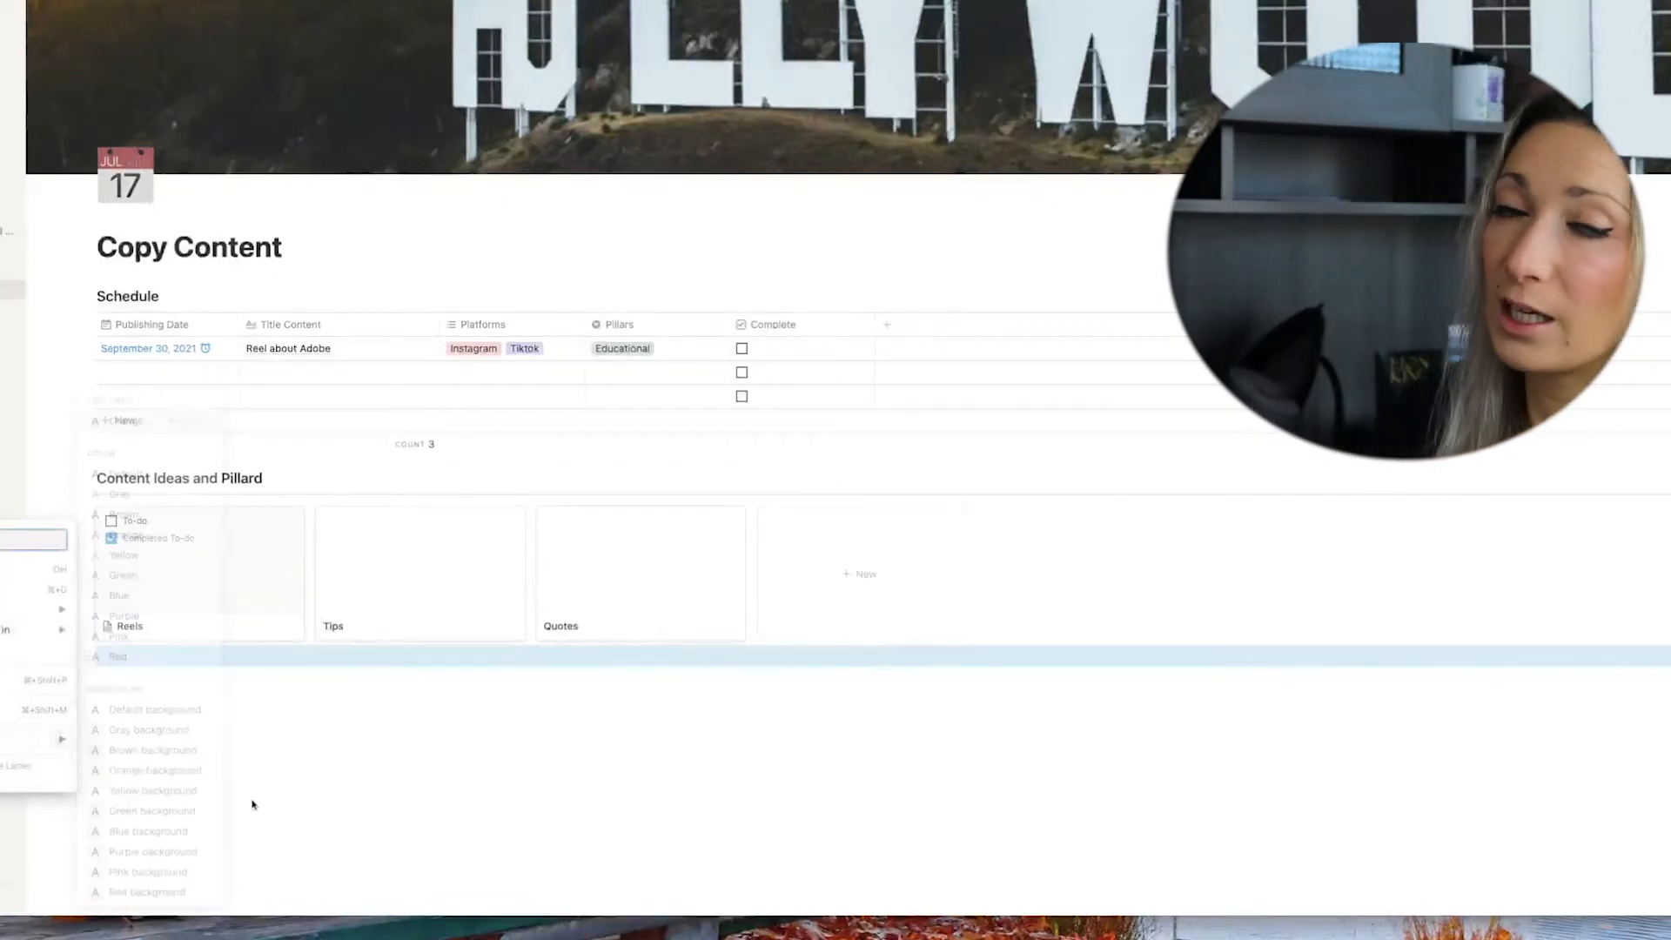
# Insert a toggle list below the gallery and name its first toggle "More Ideas".
pyautogui.click(179, 656)
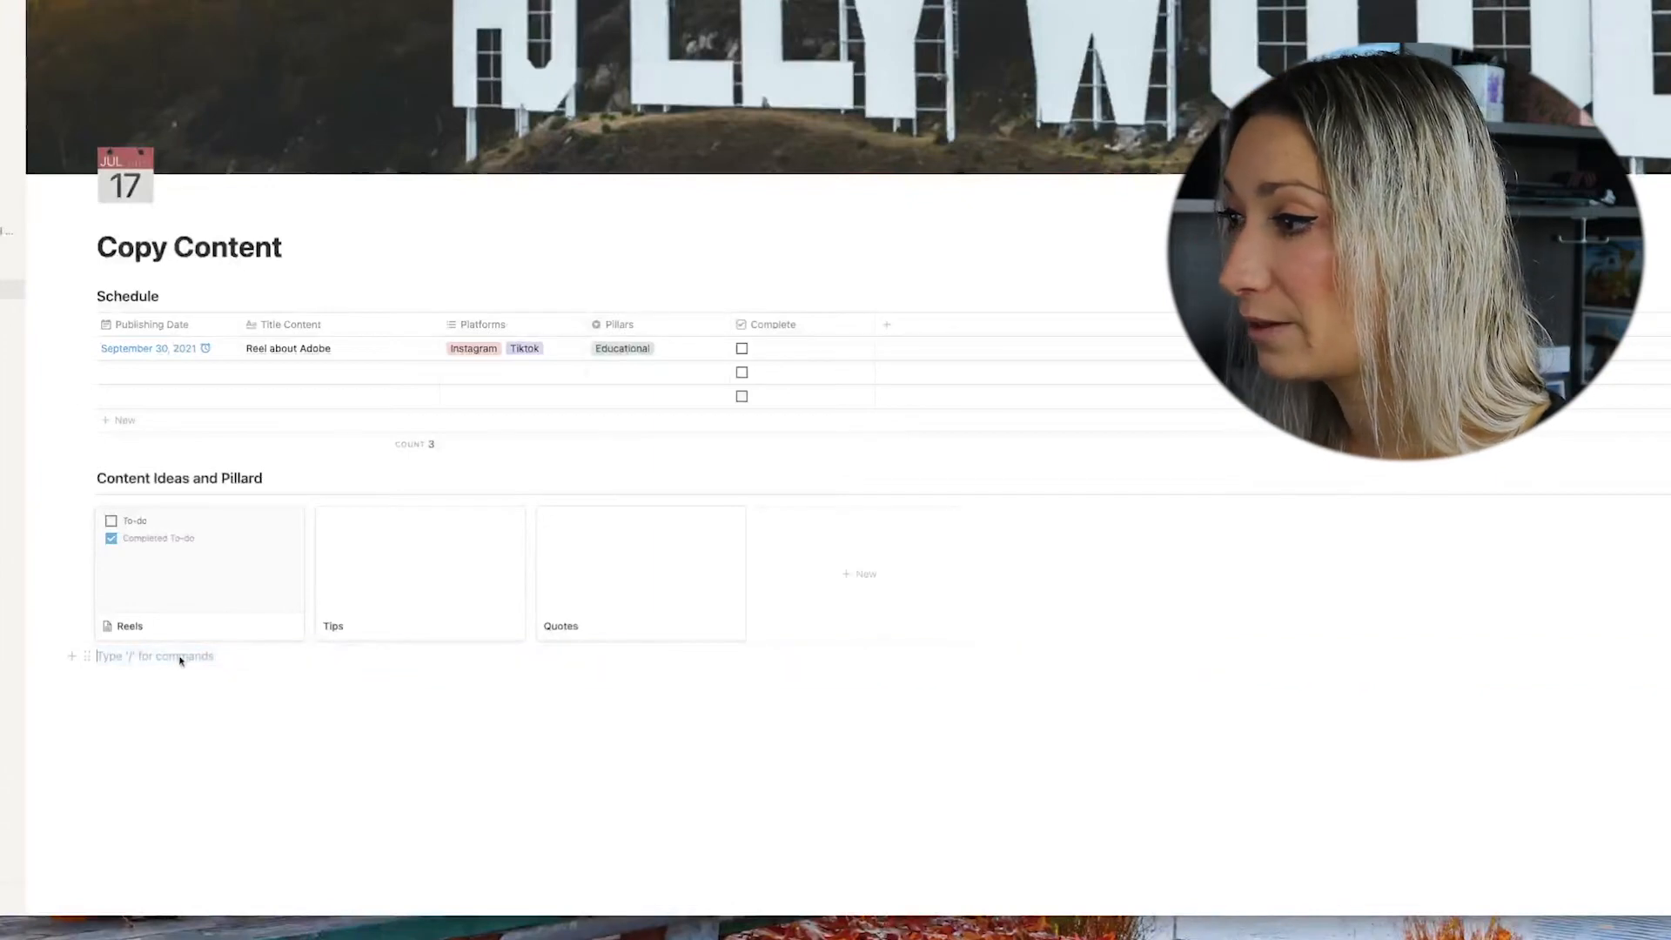
pyautogui.write('/to')
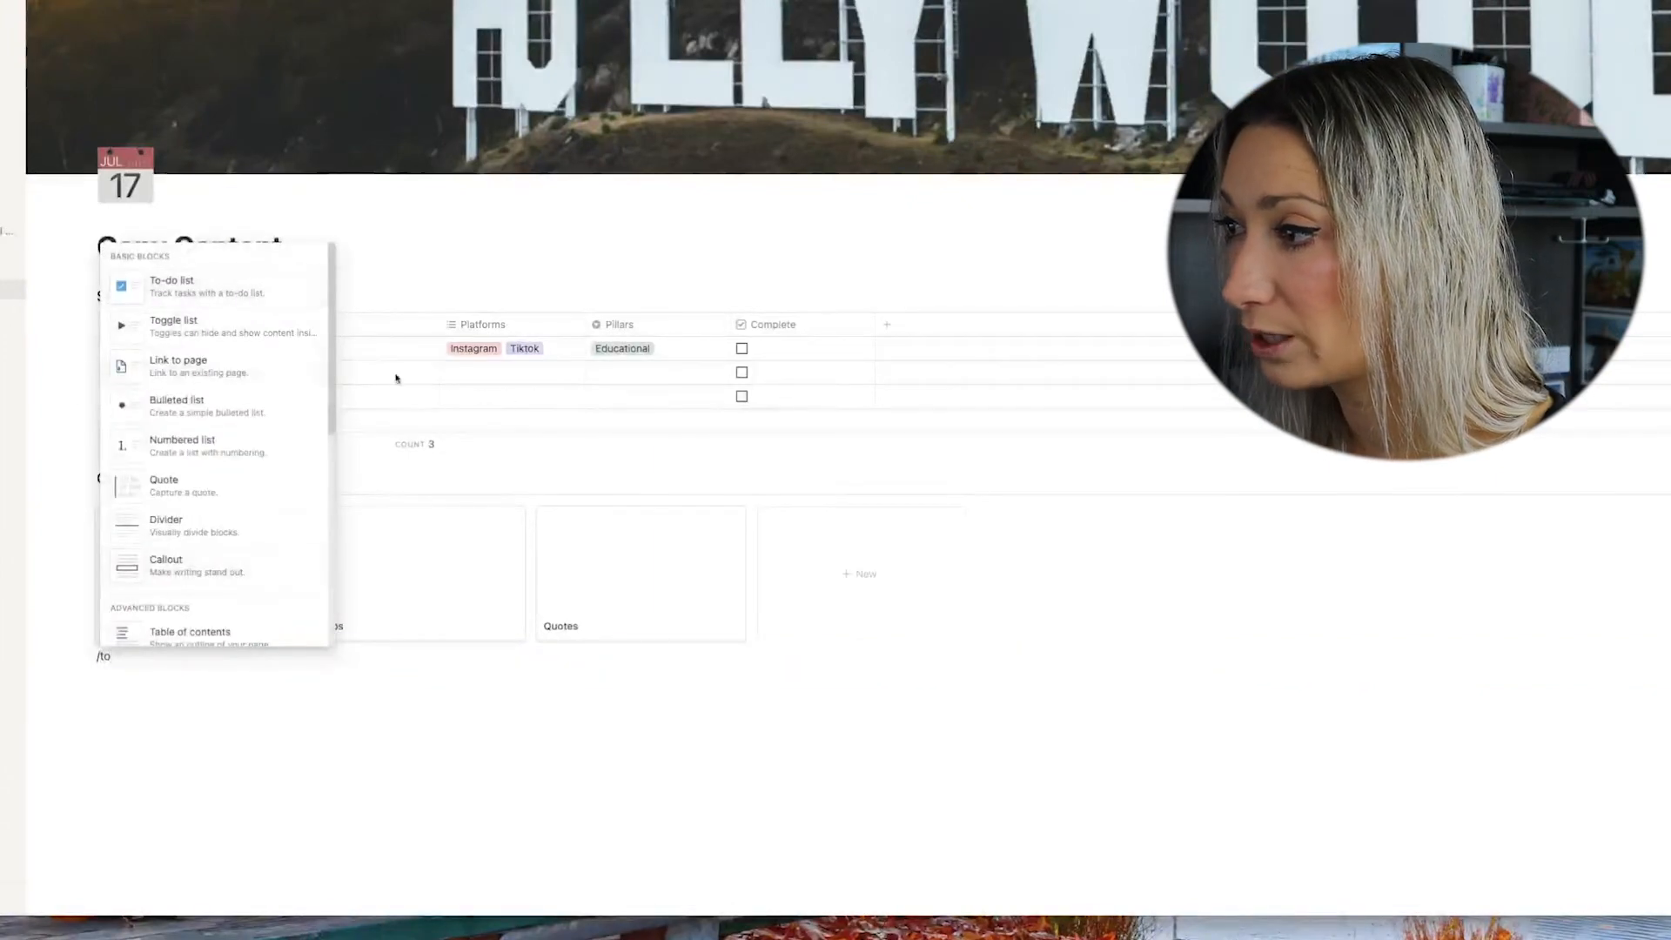
pyautogui.click(148, 335)
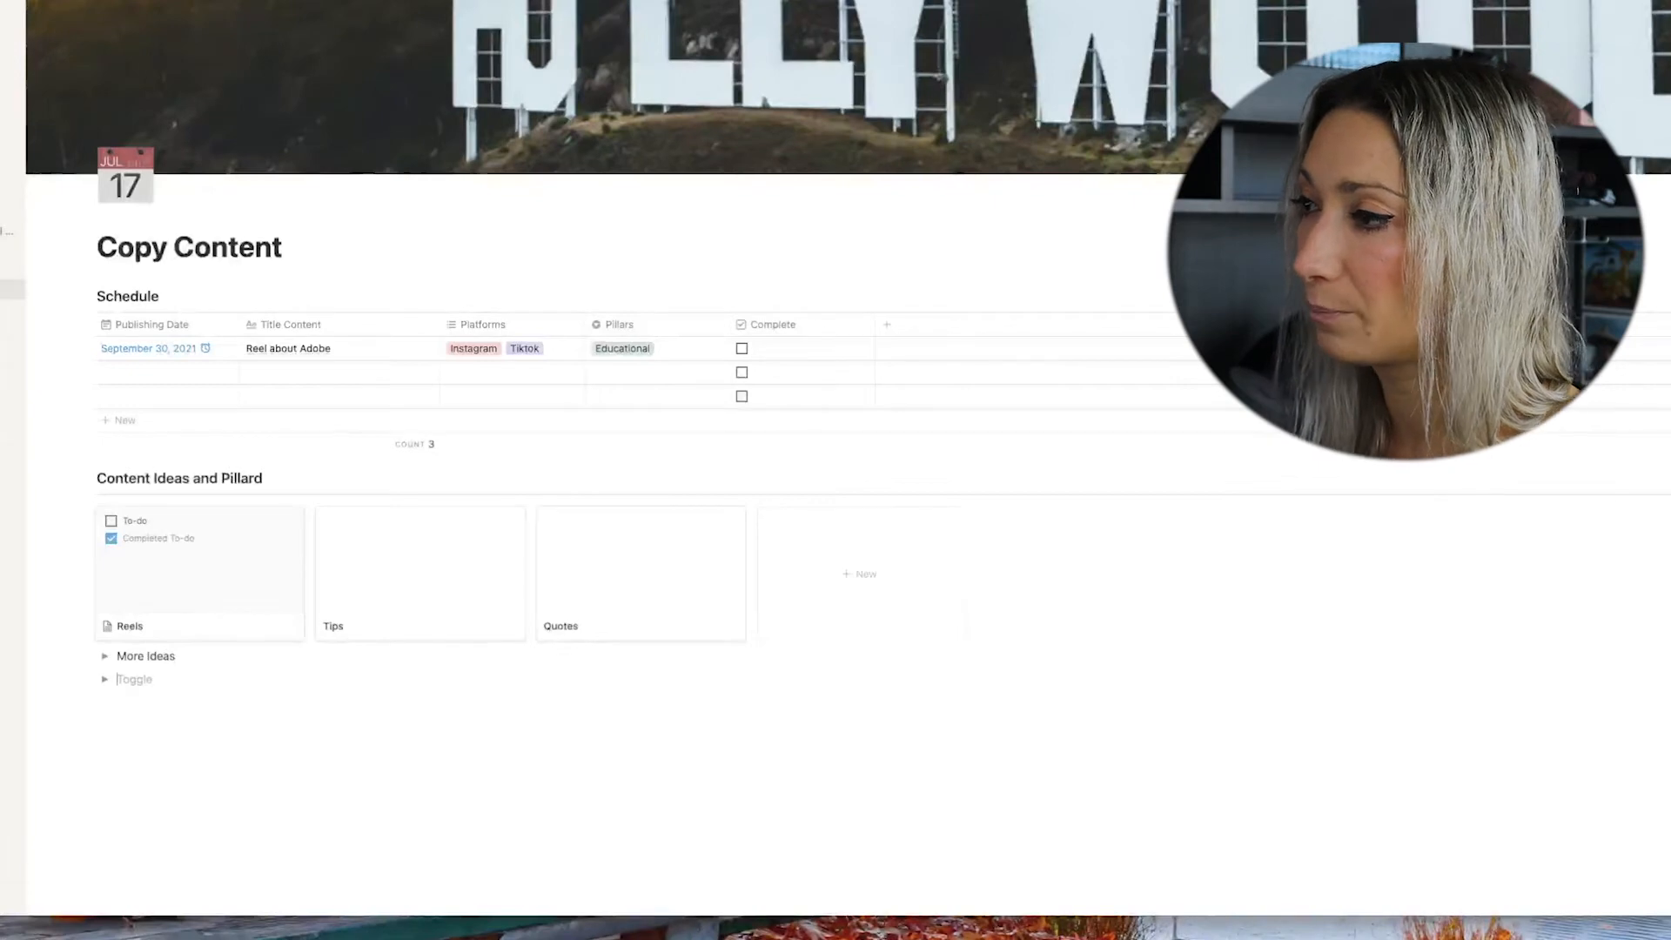
# Delete the extra empty toggle below the More Ideas toggle.
pyautogui.click(417, 814)
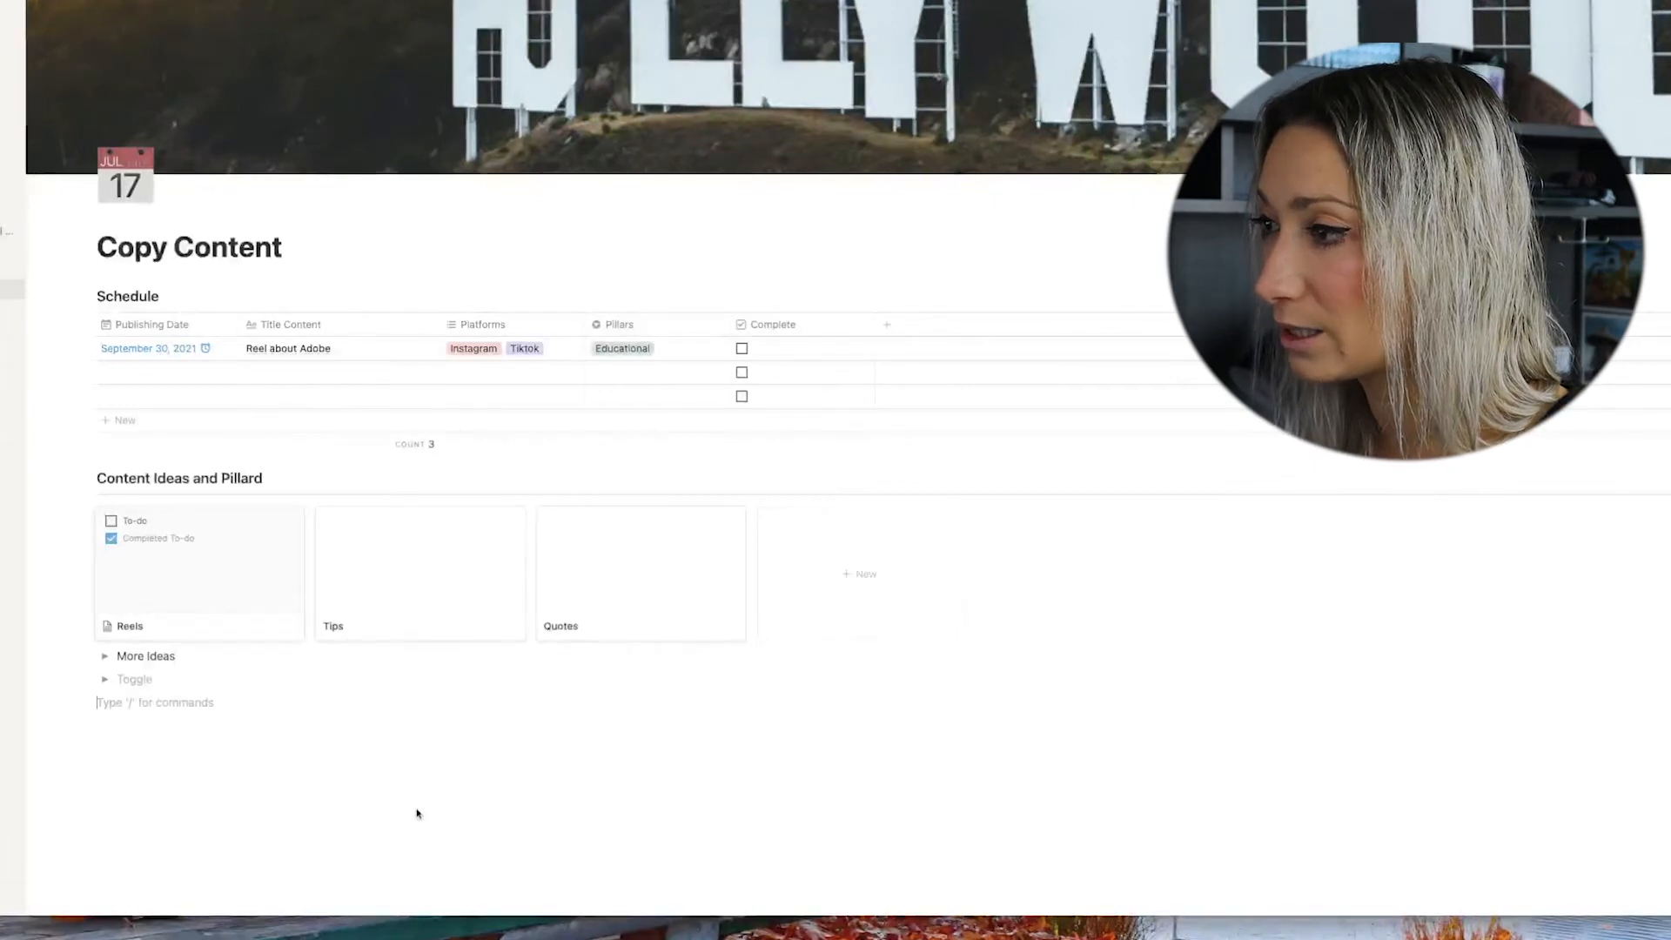
pyautogui.click(87, 679)
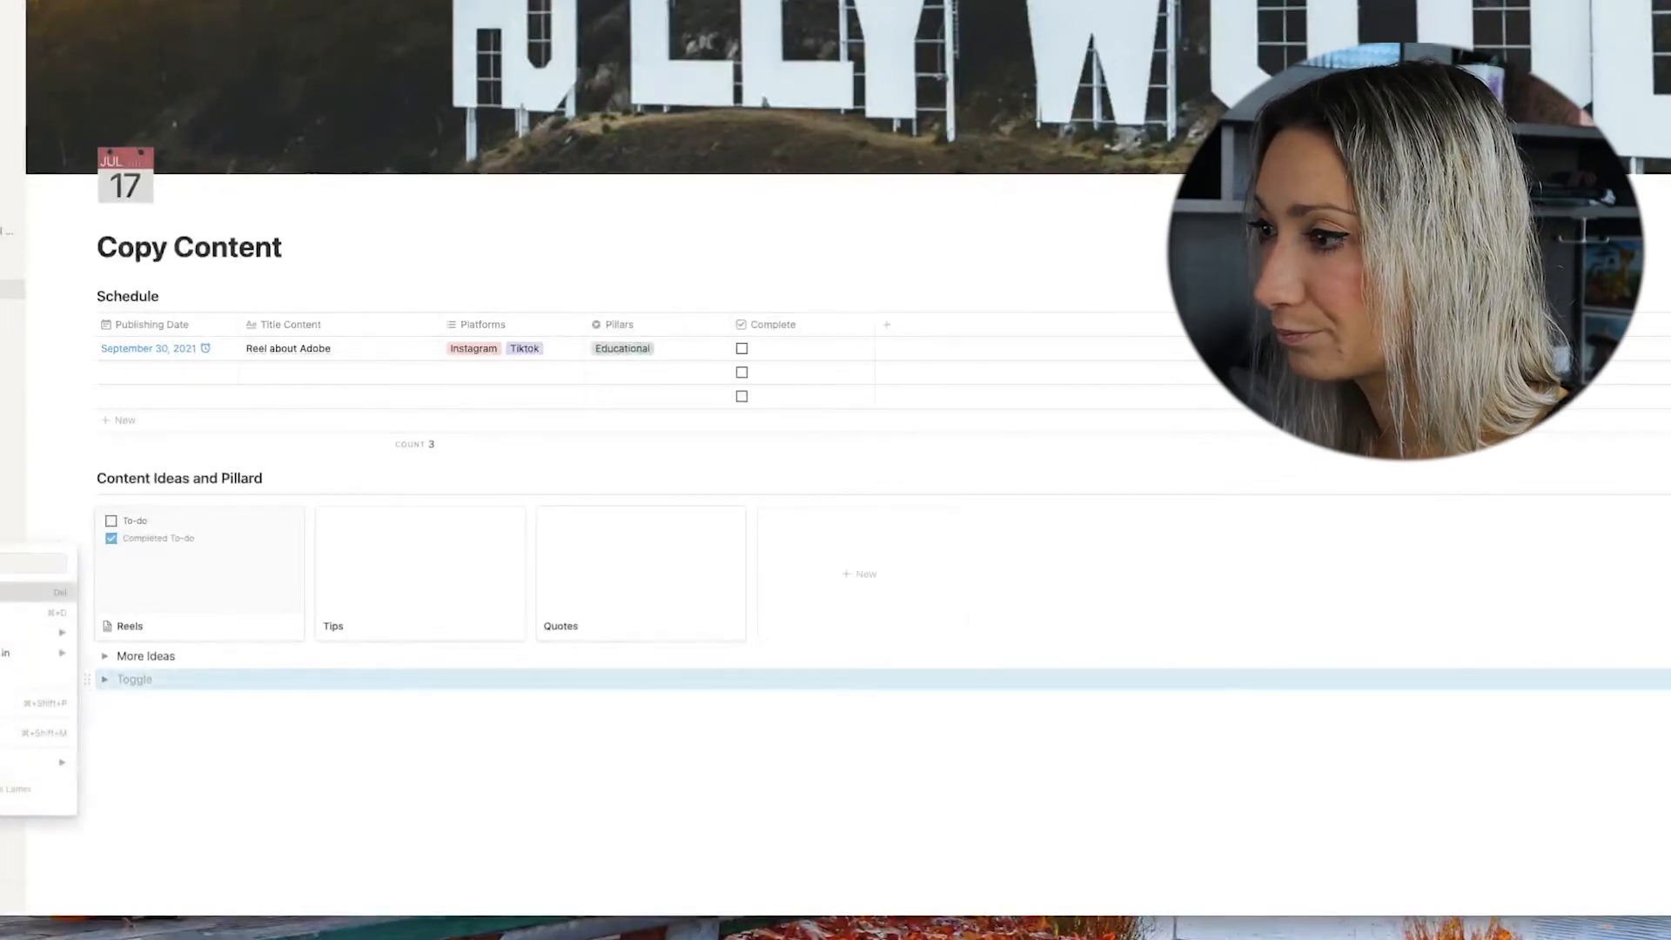
pyautogui.click(8, 593)
# Add a to-do list inside the More Ideas toggle with "adobe capture", "how to design" and "how to make a content calendar in notion".
pyautogui.click(104, 659)
pyautogui.click(131, 680)
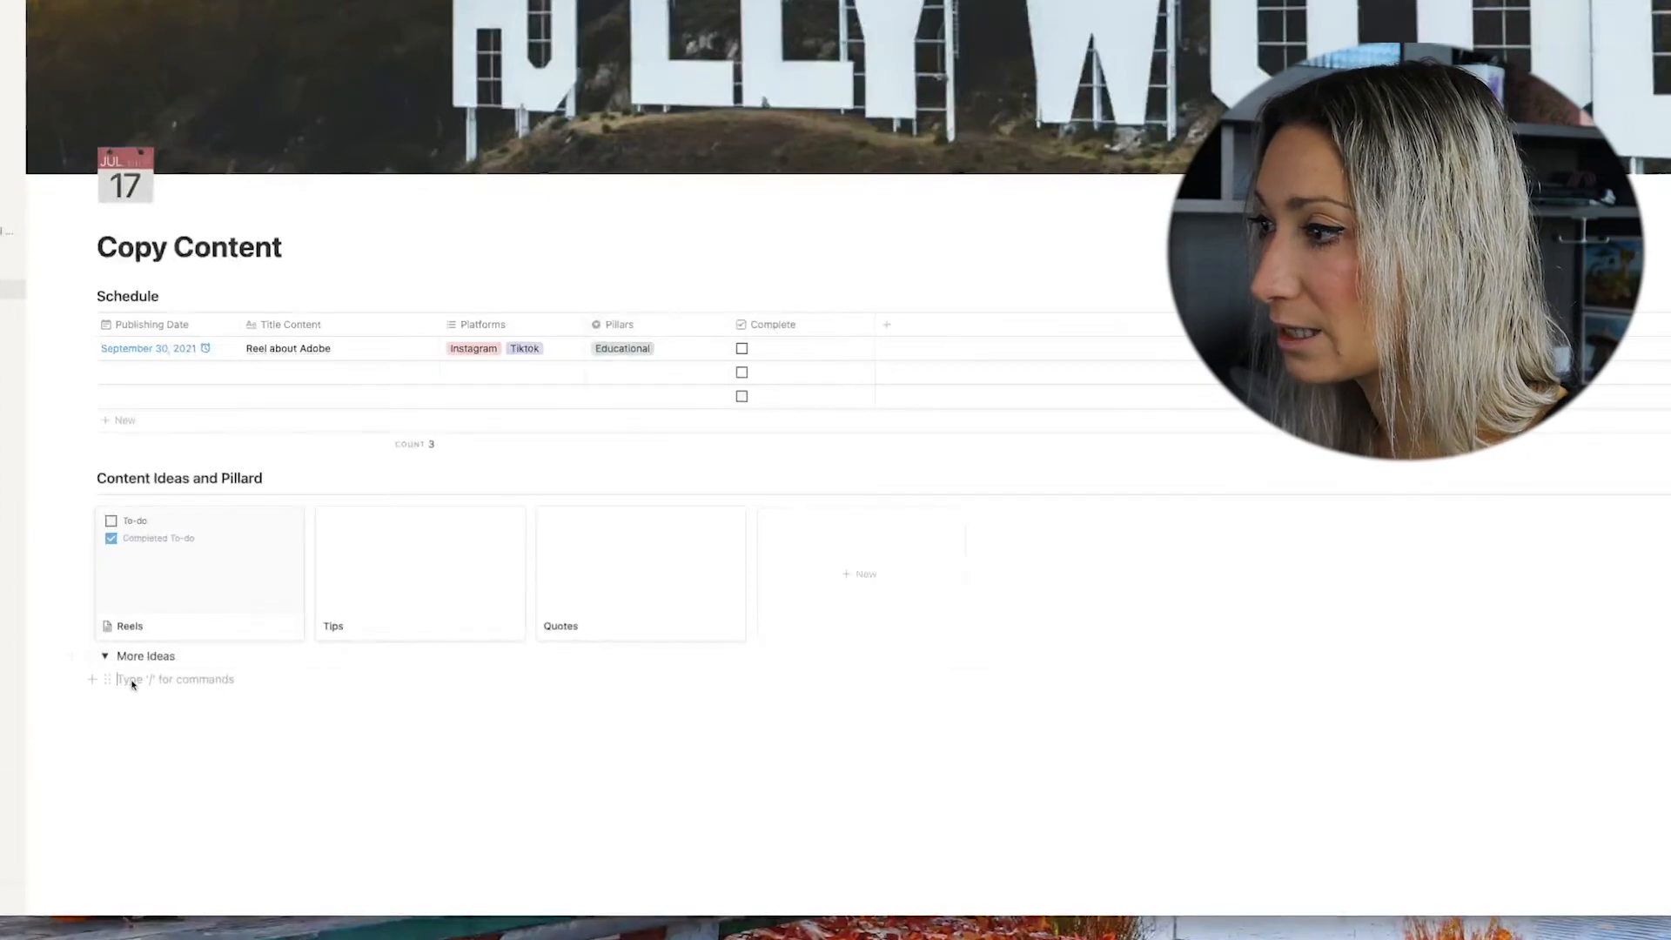
pyautogui.write('/to')
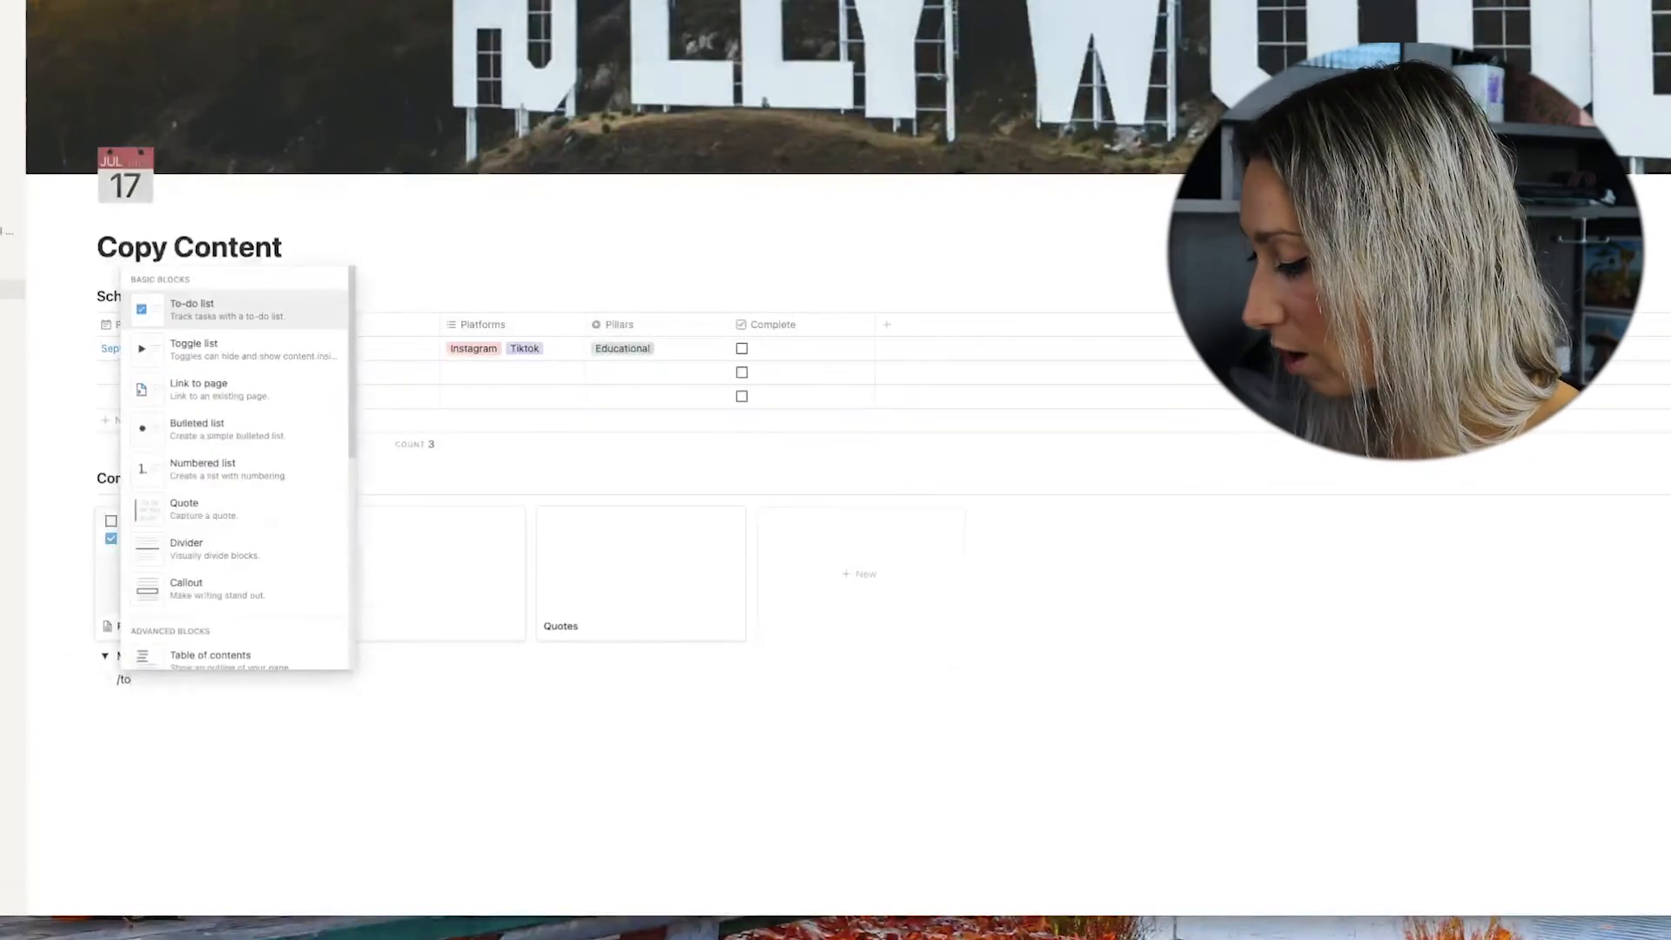
pyautogui.click(235, 309)
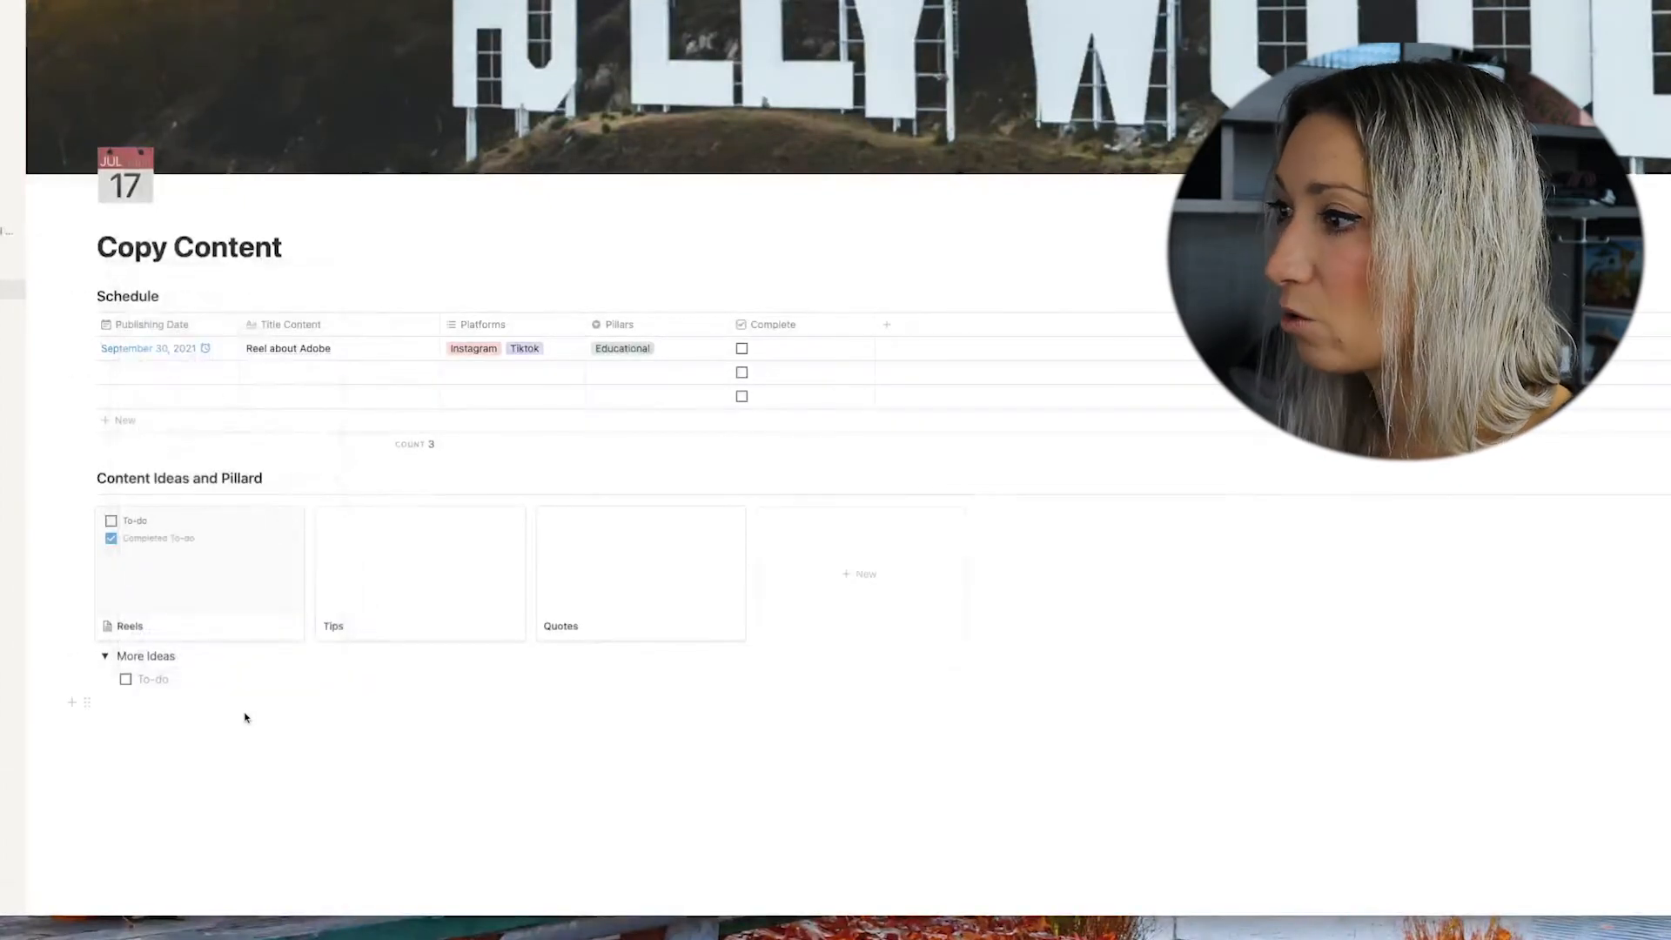
pyautogui.write('adobe capture')
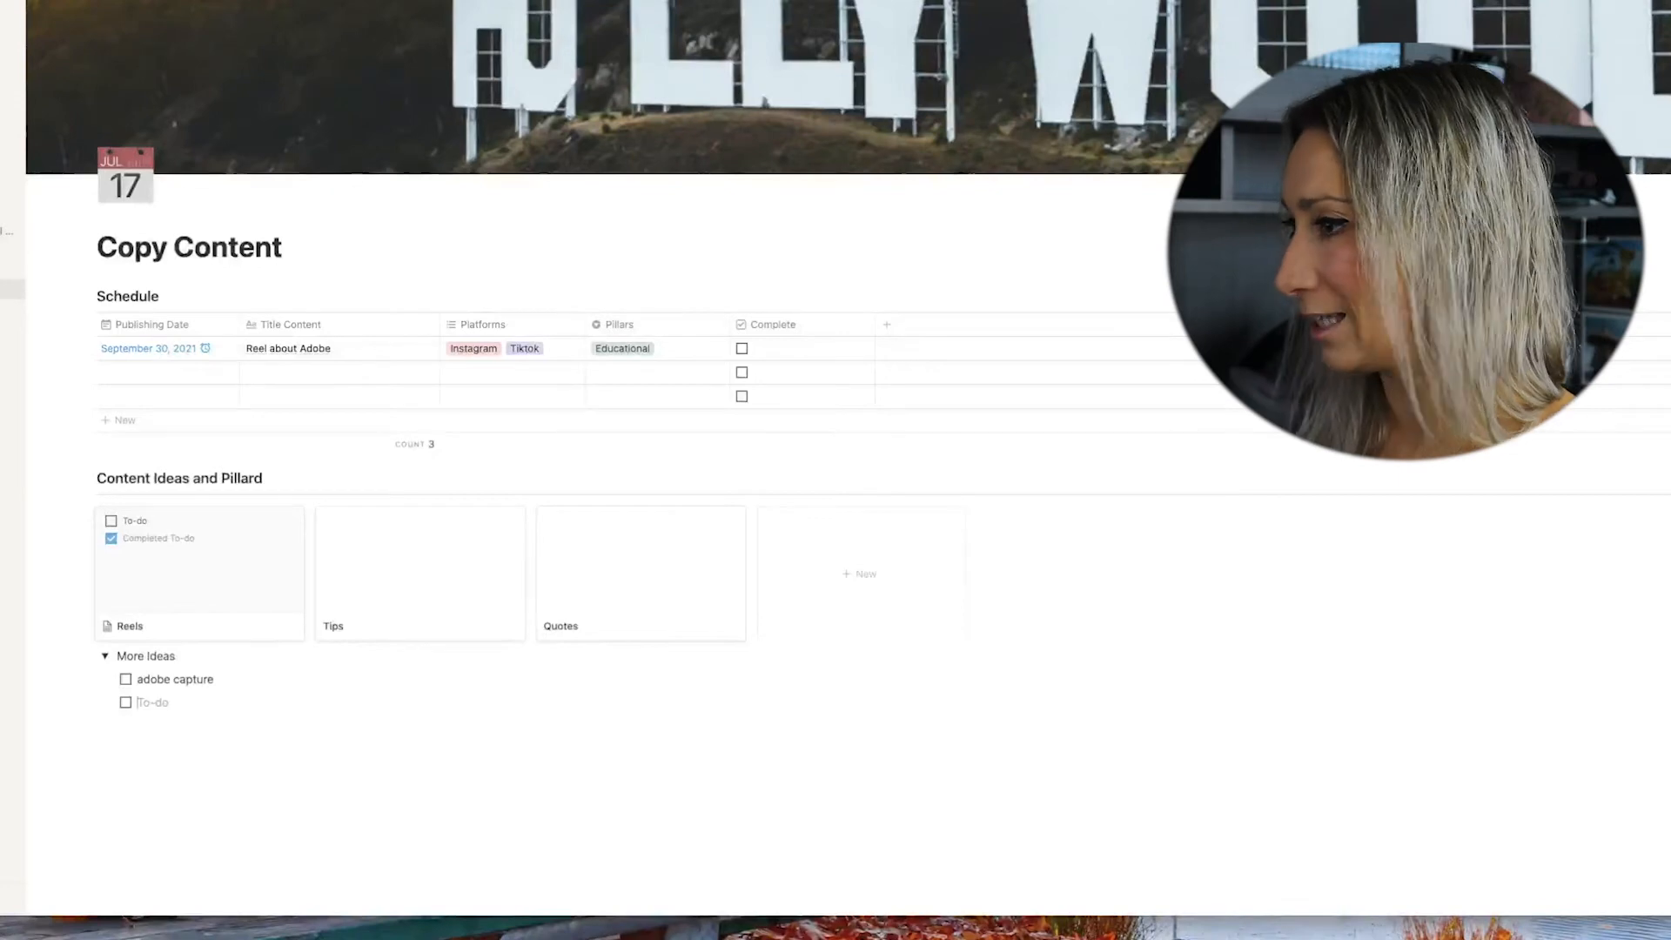
pyautogui.write('how tohiww to')
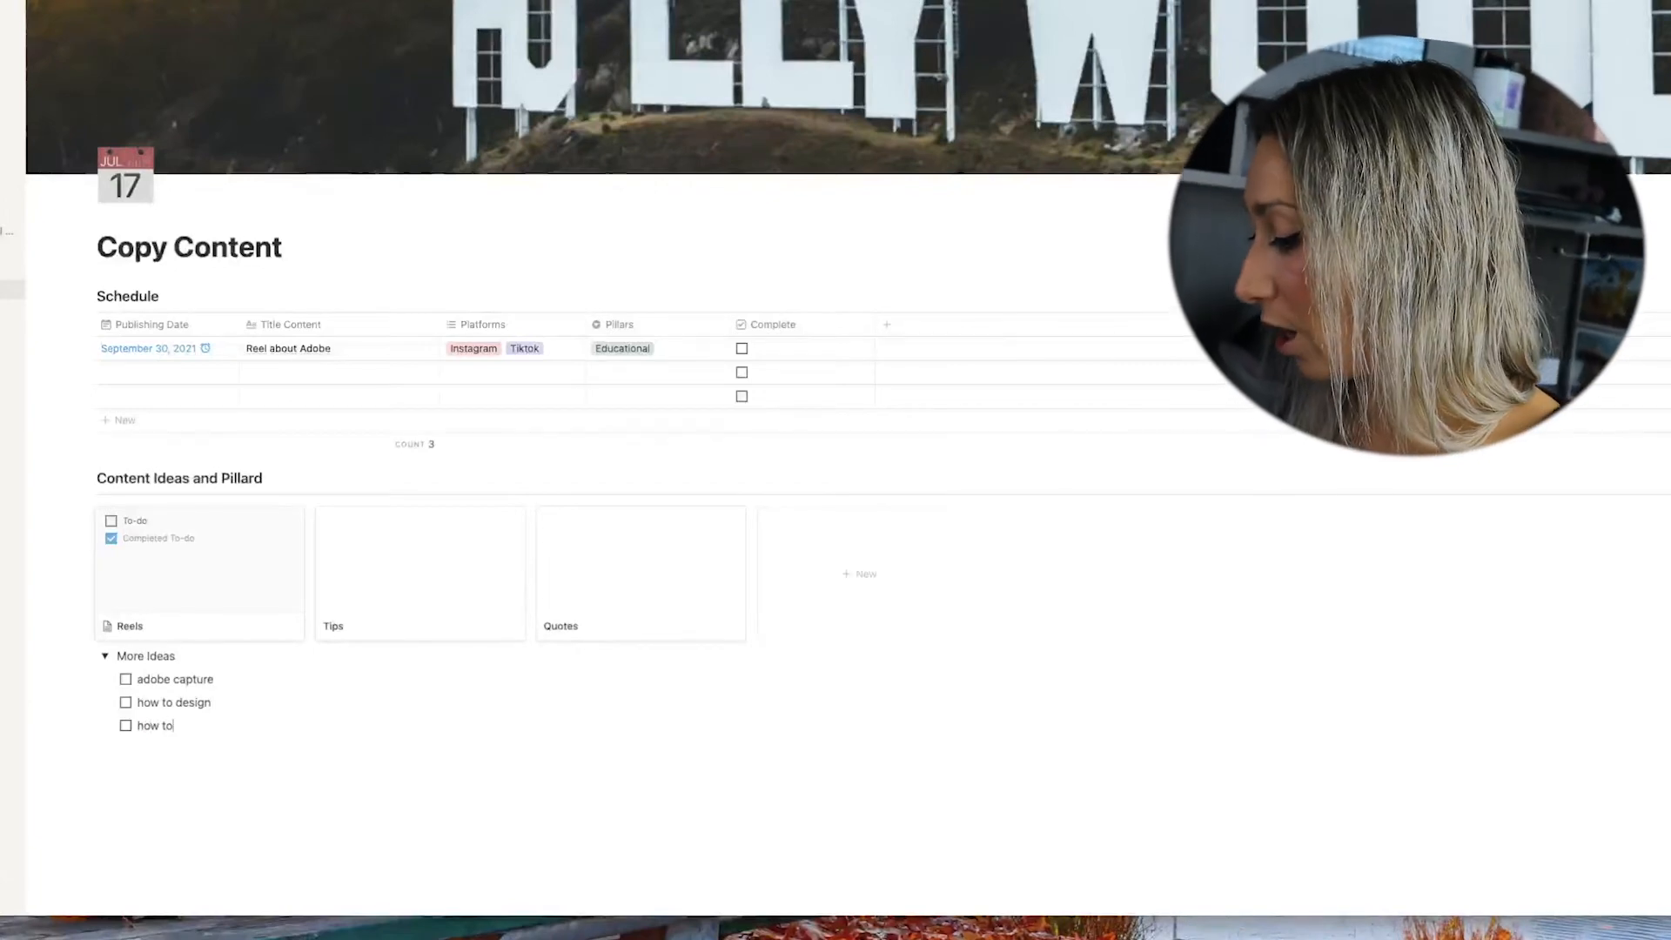
pyautogui.write(' make a content calendar in')
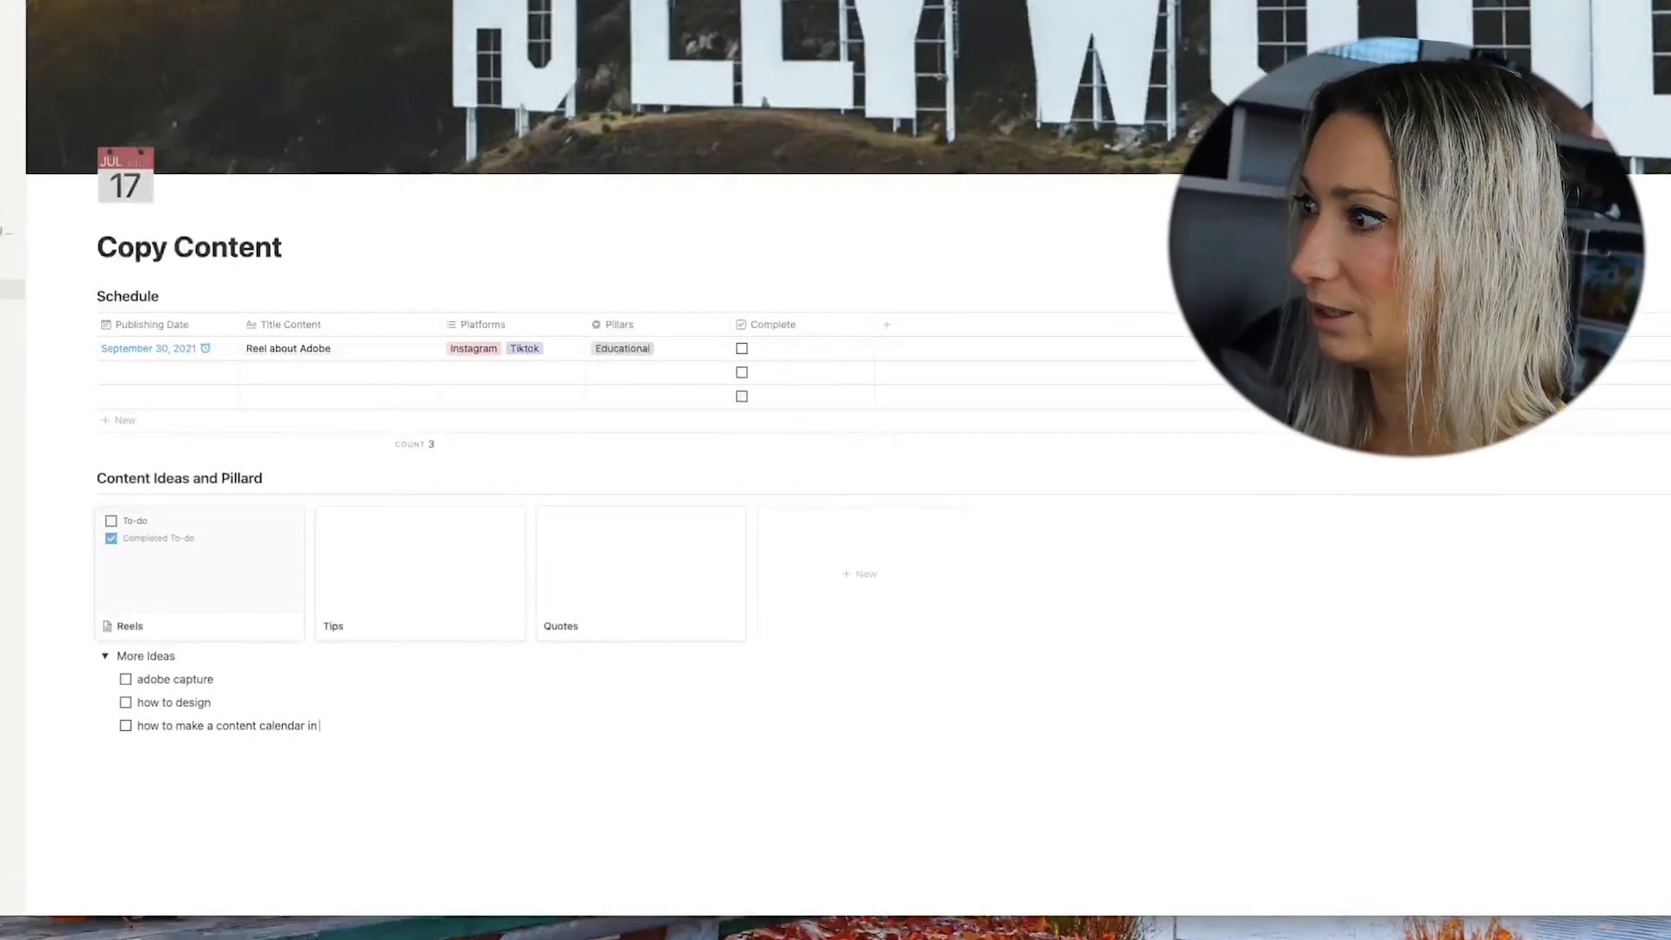
pyautogui.write(' notion')
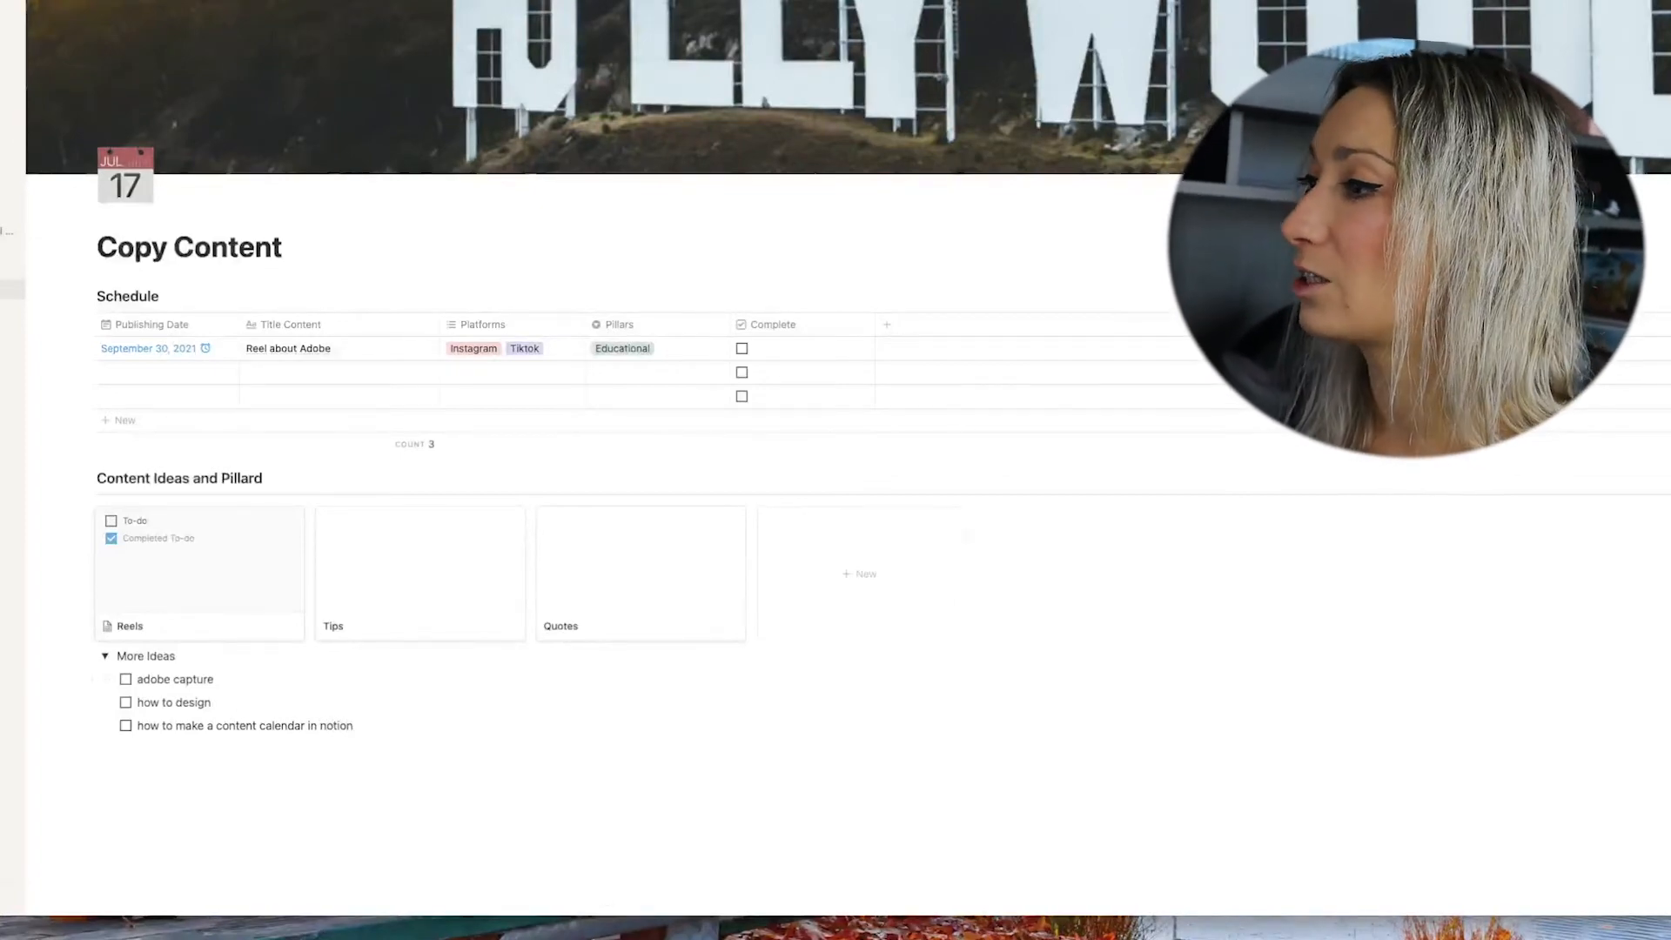
# Collapse the More Ideas toggle and expand it again to check how it hides the to-dos.
pyautogui.click(612, 821)
pyautogui.click(109, 658)
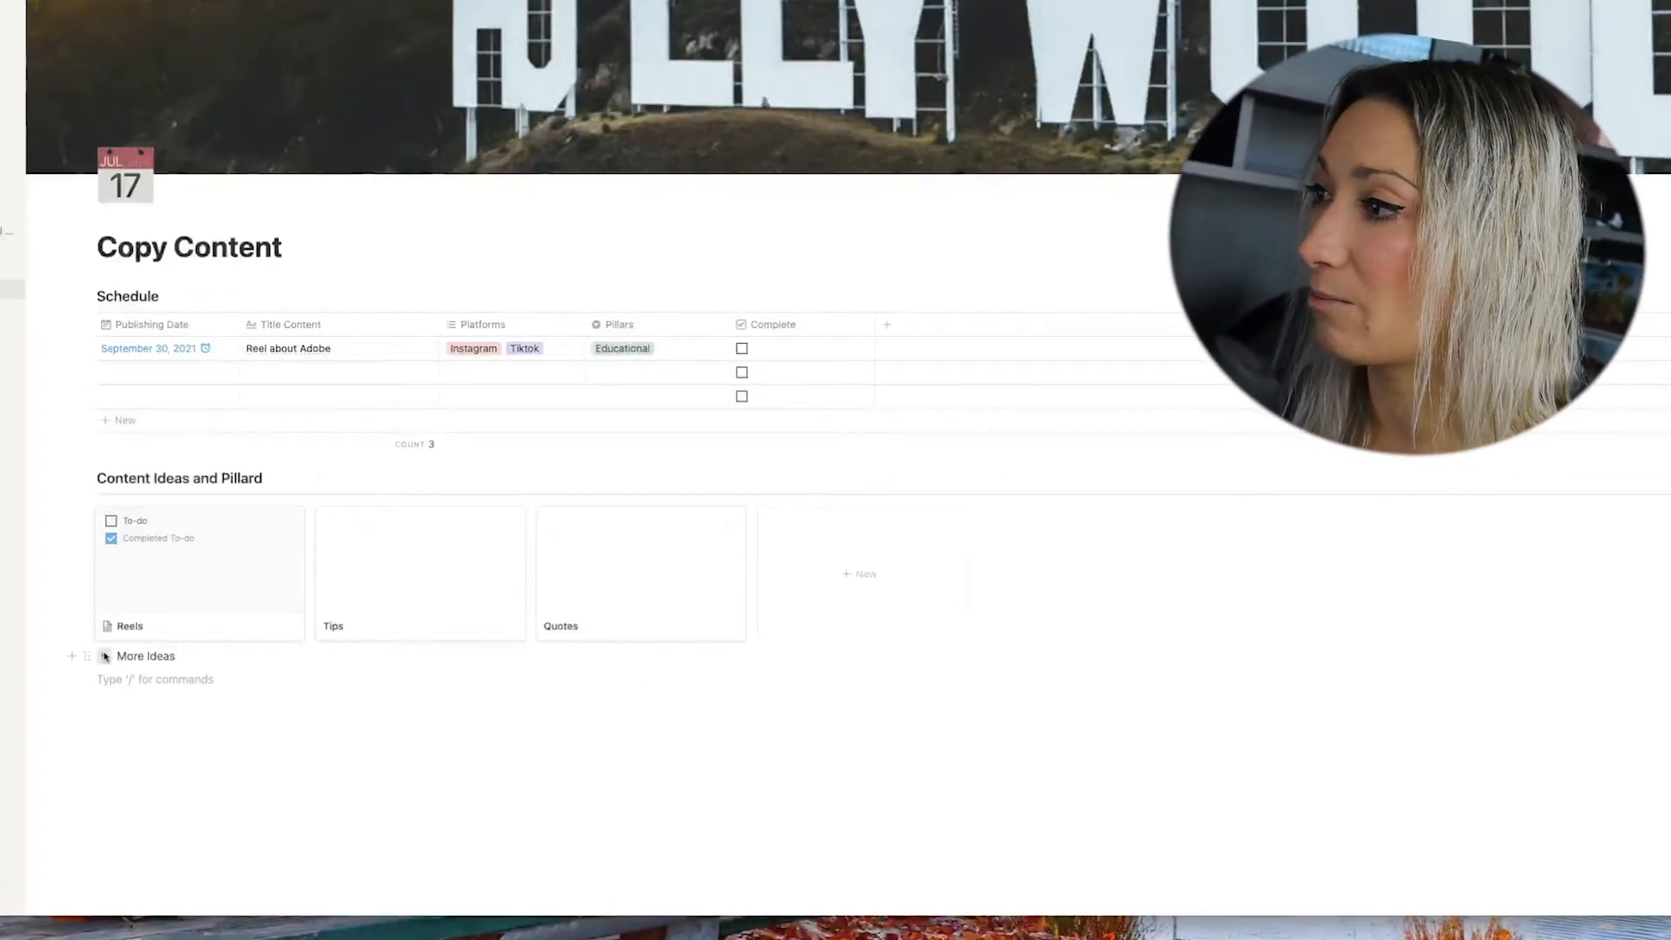
pyautogui.click(109, 657)
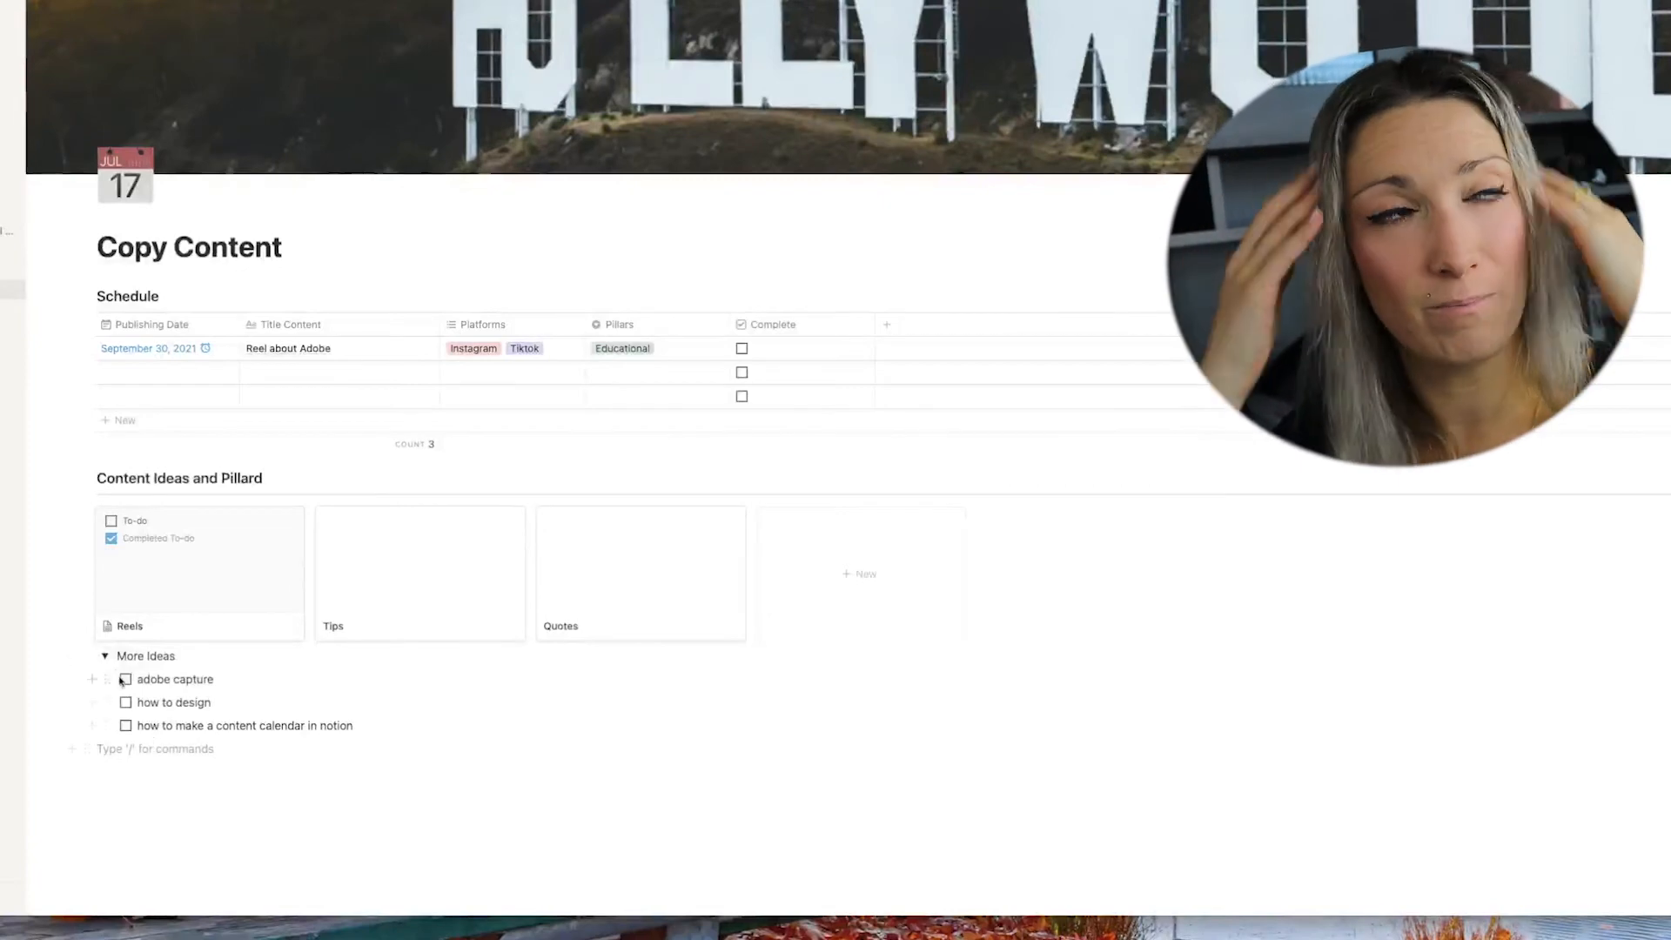
# Open the Reels gallery card and give it a camera icon.
pyautogui.click(167, 628)
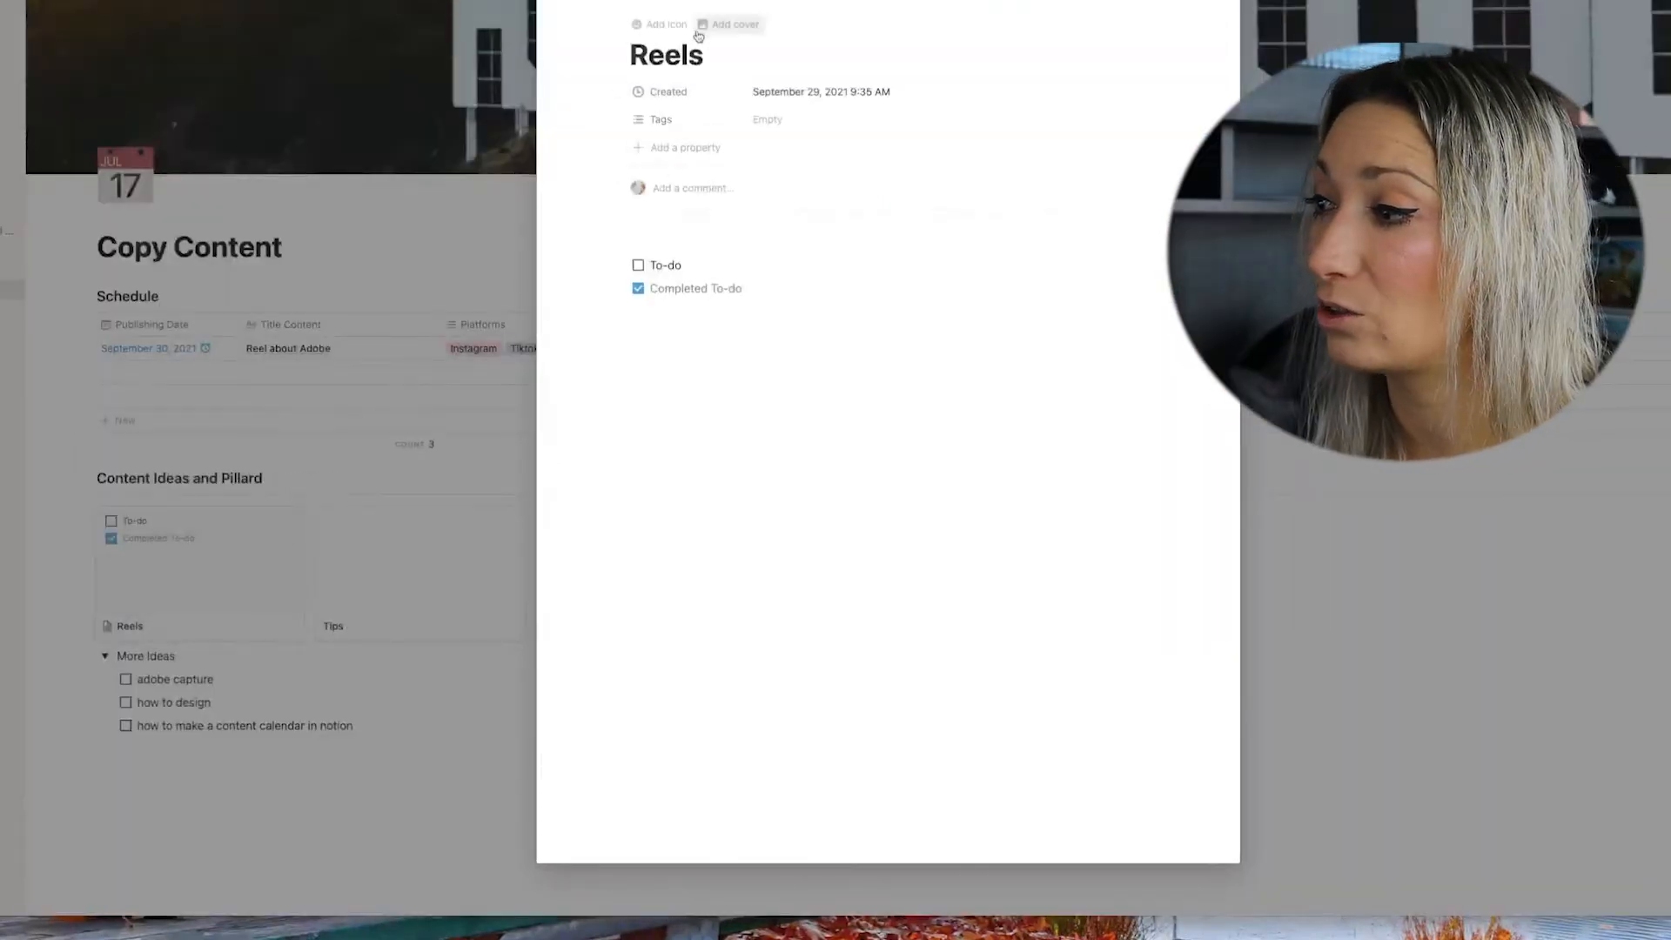
pyautogui.click(651, 25)
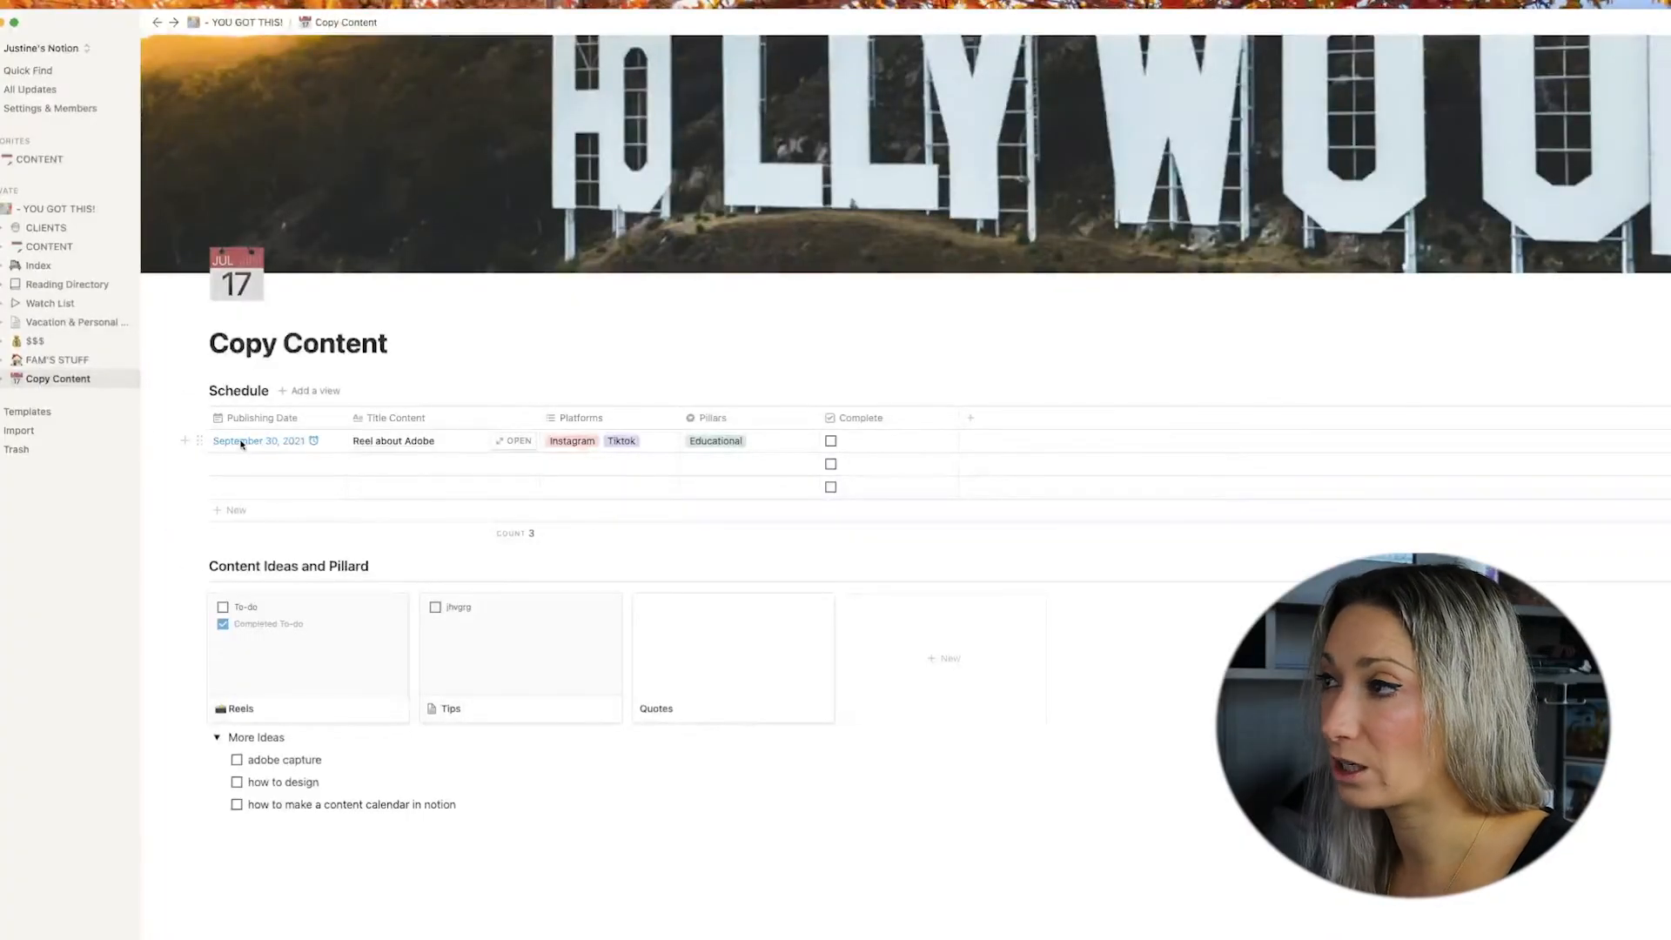
# Add a Calendar view to the Schedule database.
pyautogui.click(297, 393)
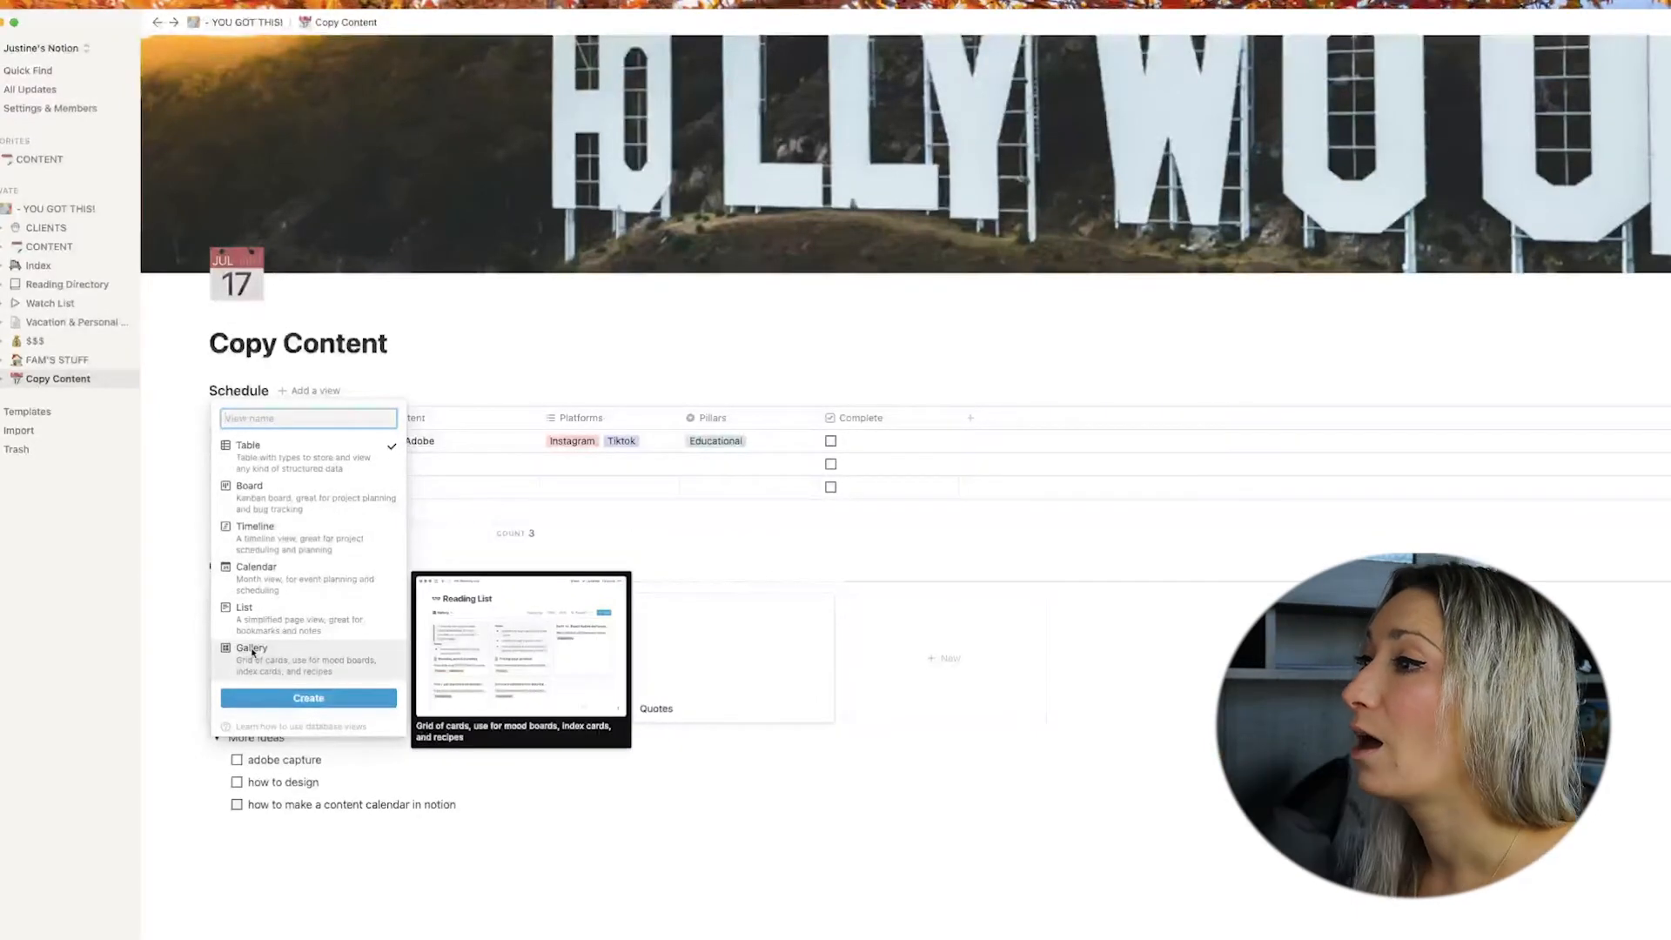
pyautogui.click(267, 590)
pyautogui.click(288, 699)
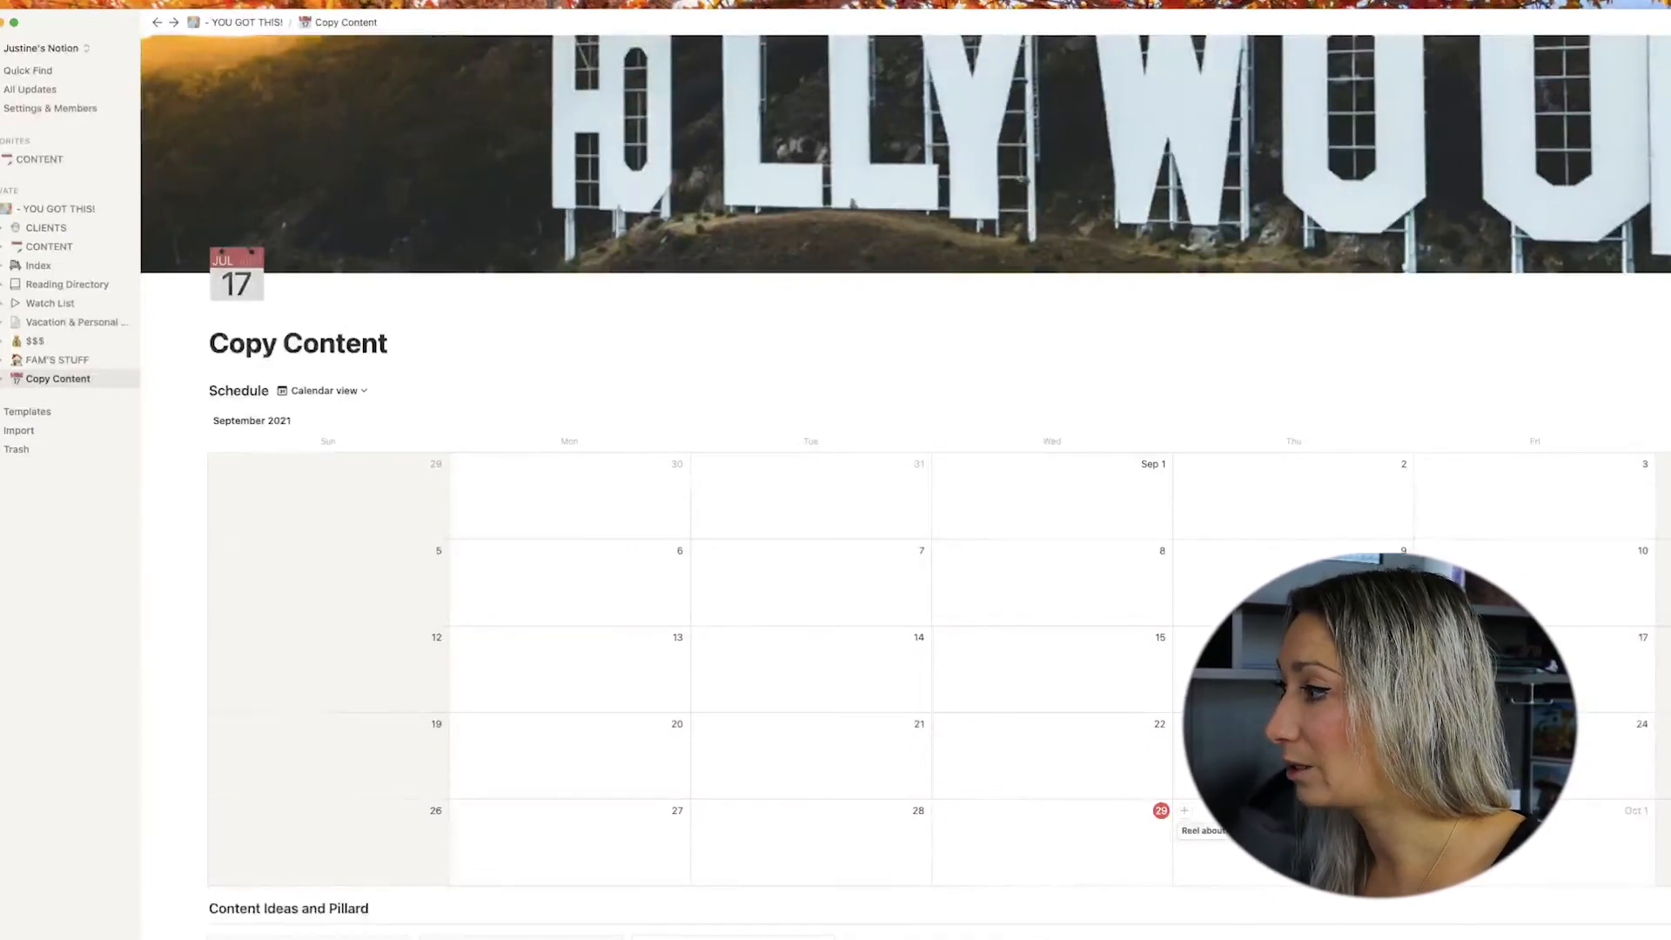
# Switch the Schedule database back to its Default view and look over its list of views.
pyautogui.click(357, 391)
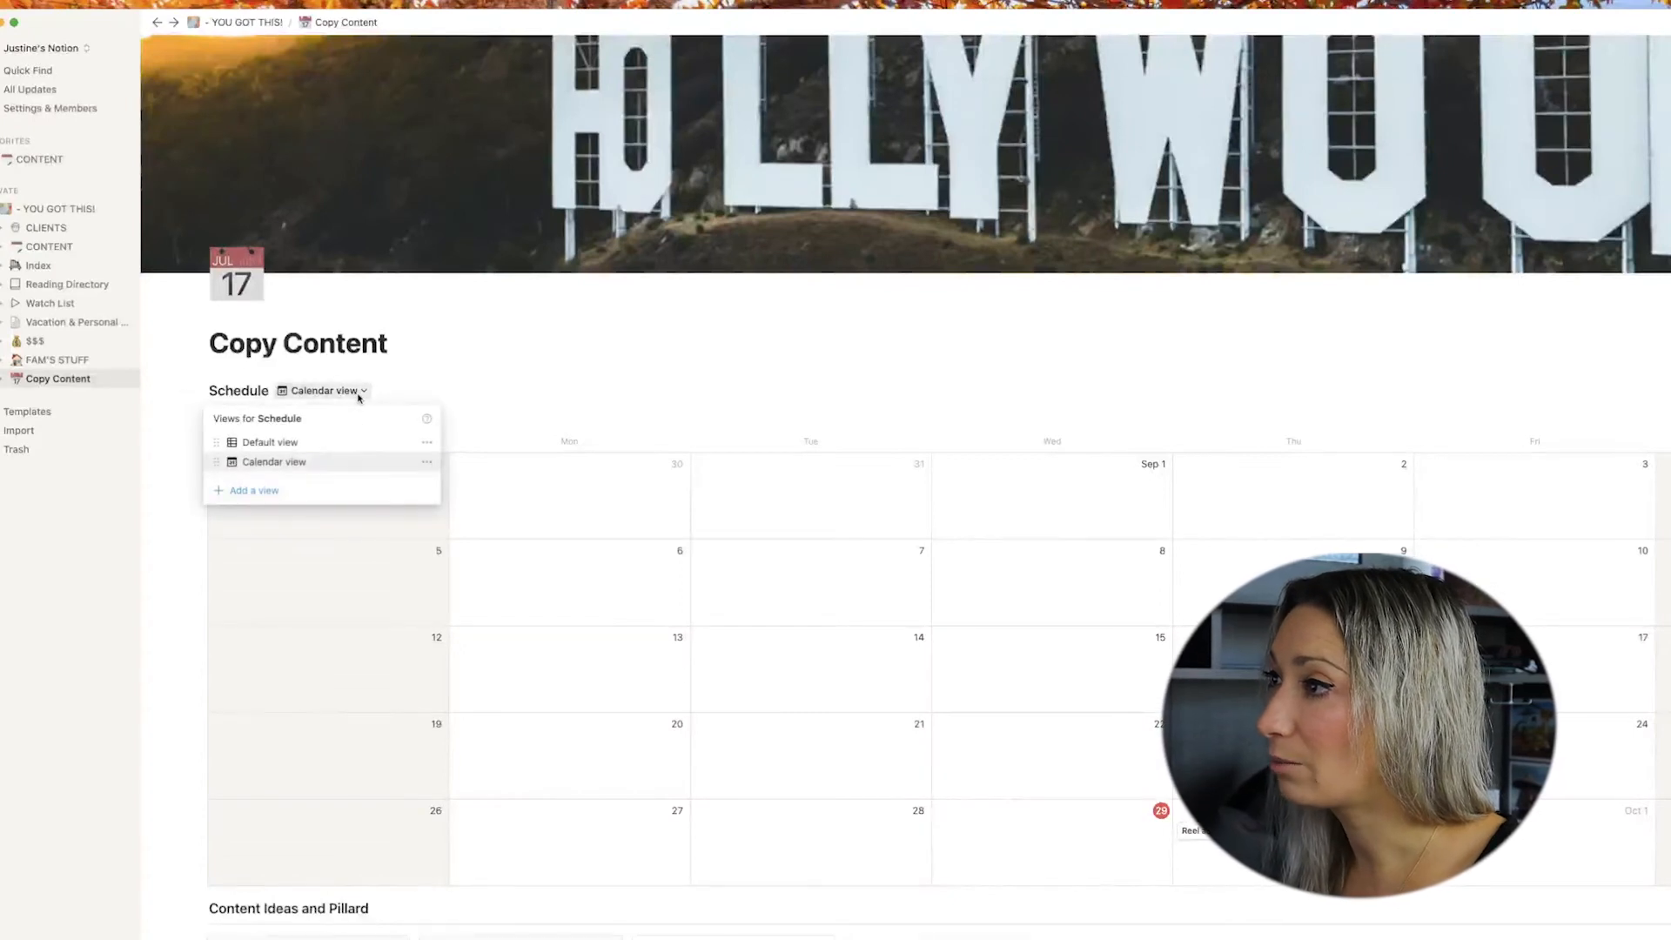
pyautogui.click(270, 443)
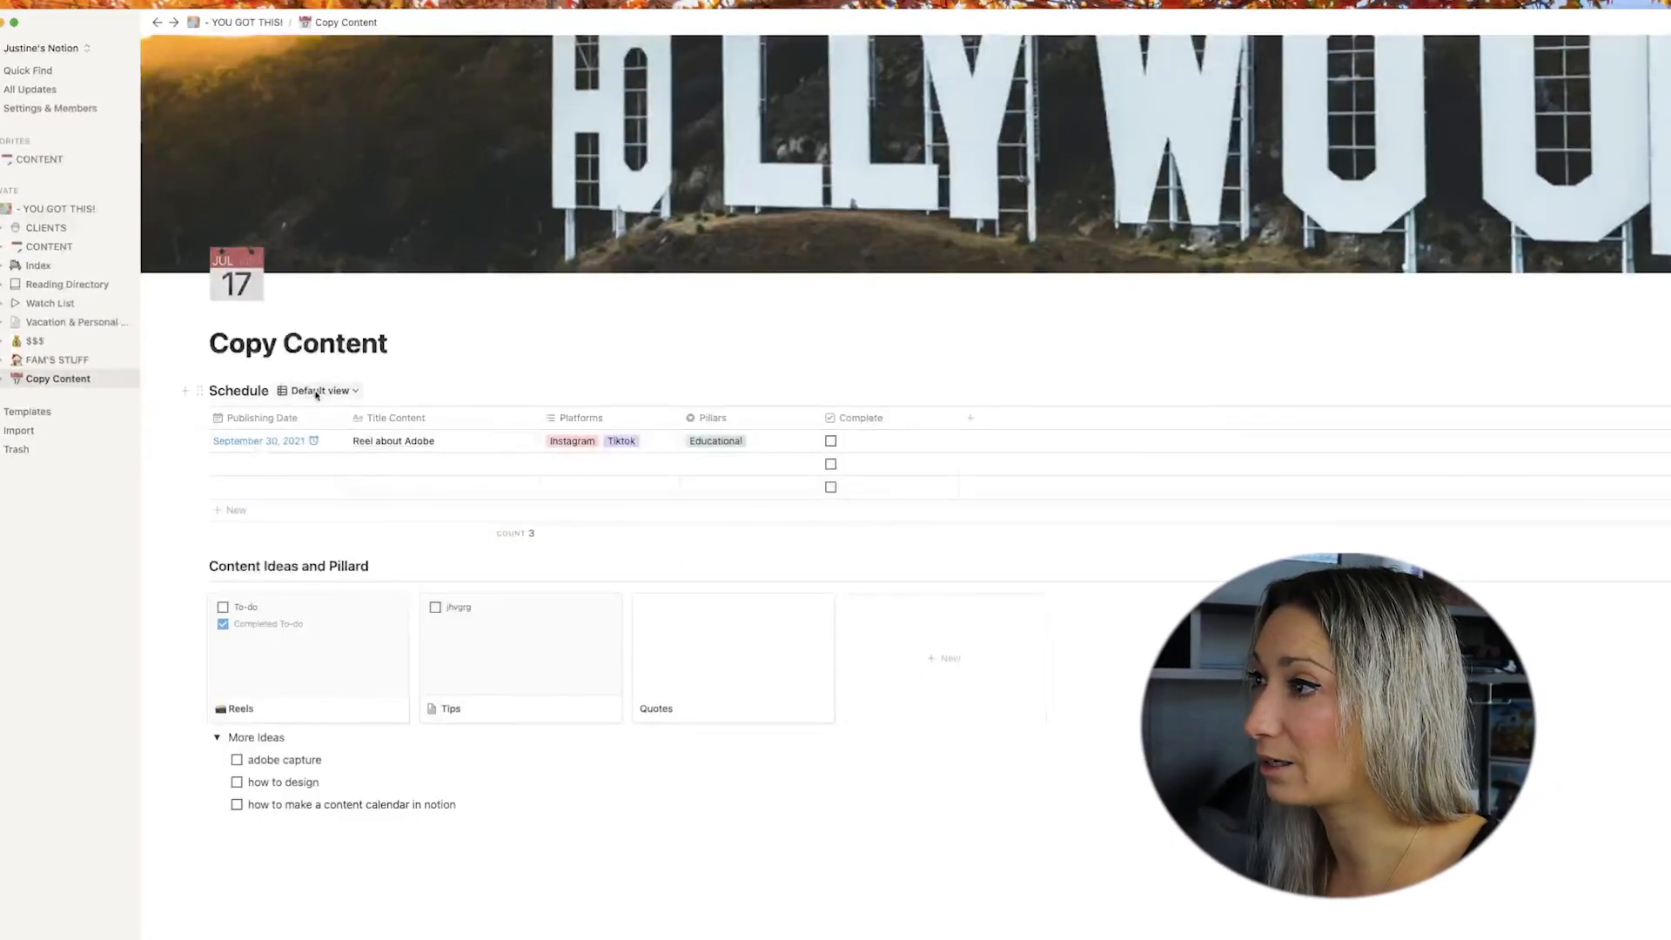
pyautogui.click(317, 392)
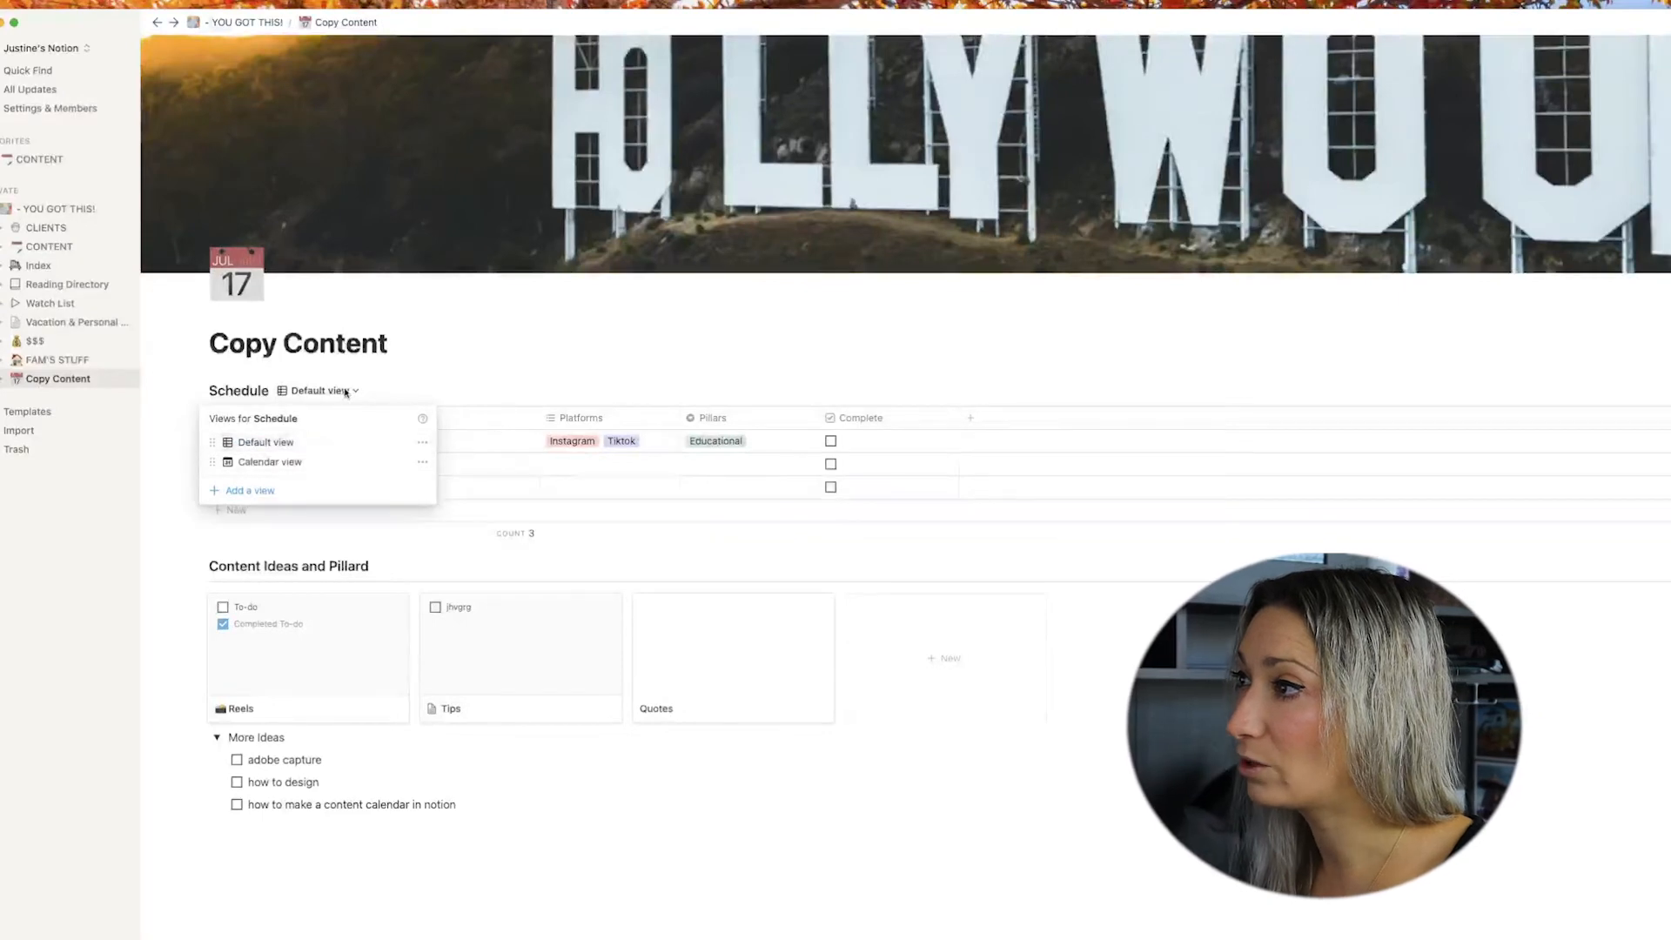
pyautogui.click(345, 391)
pyautogui.click(339, 393)
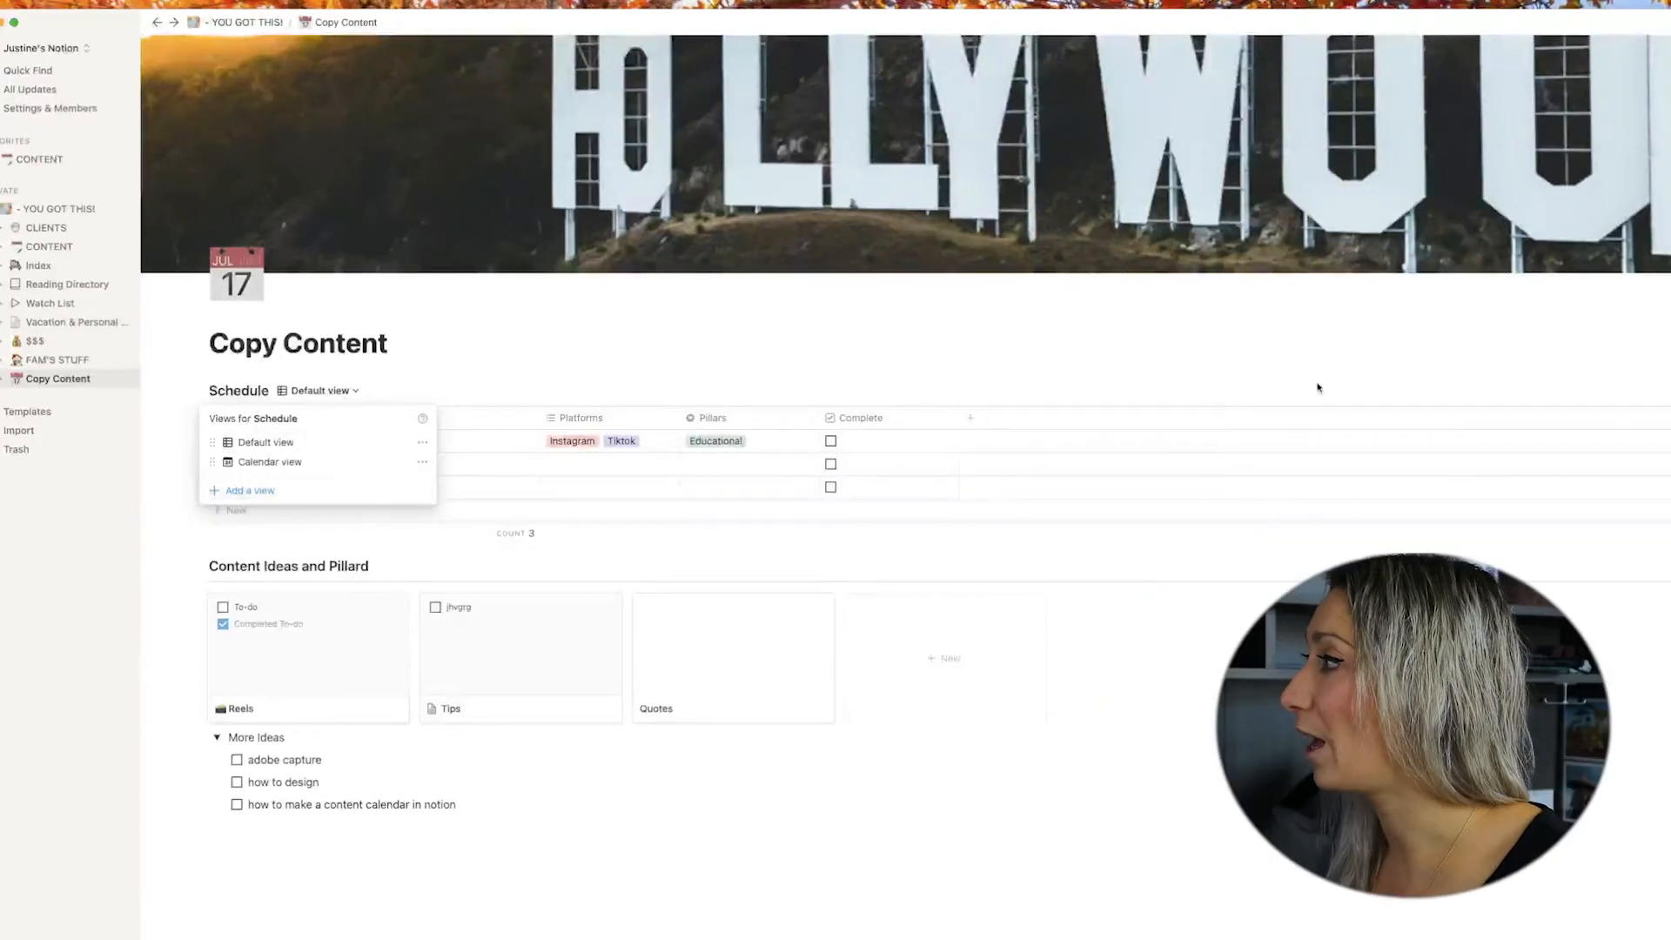
pyautogui.click(1319, 387)
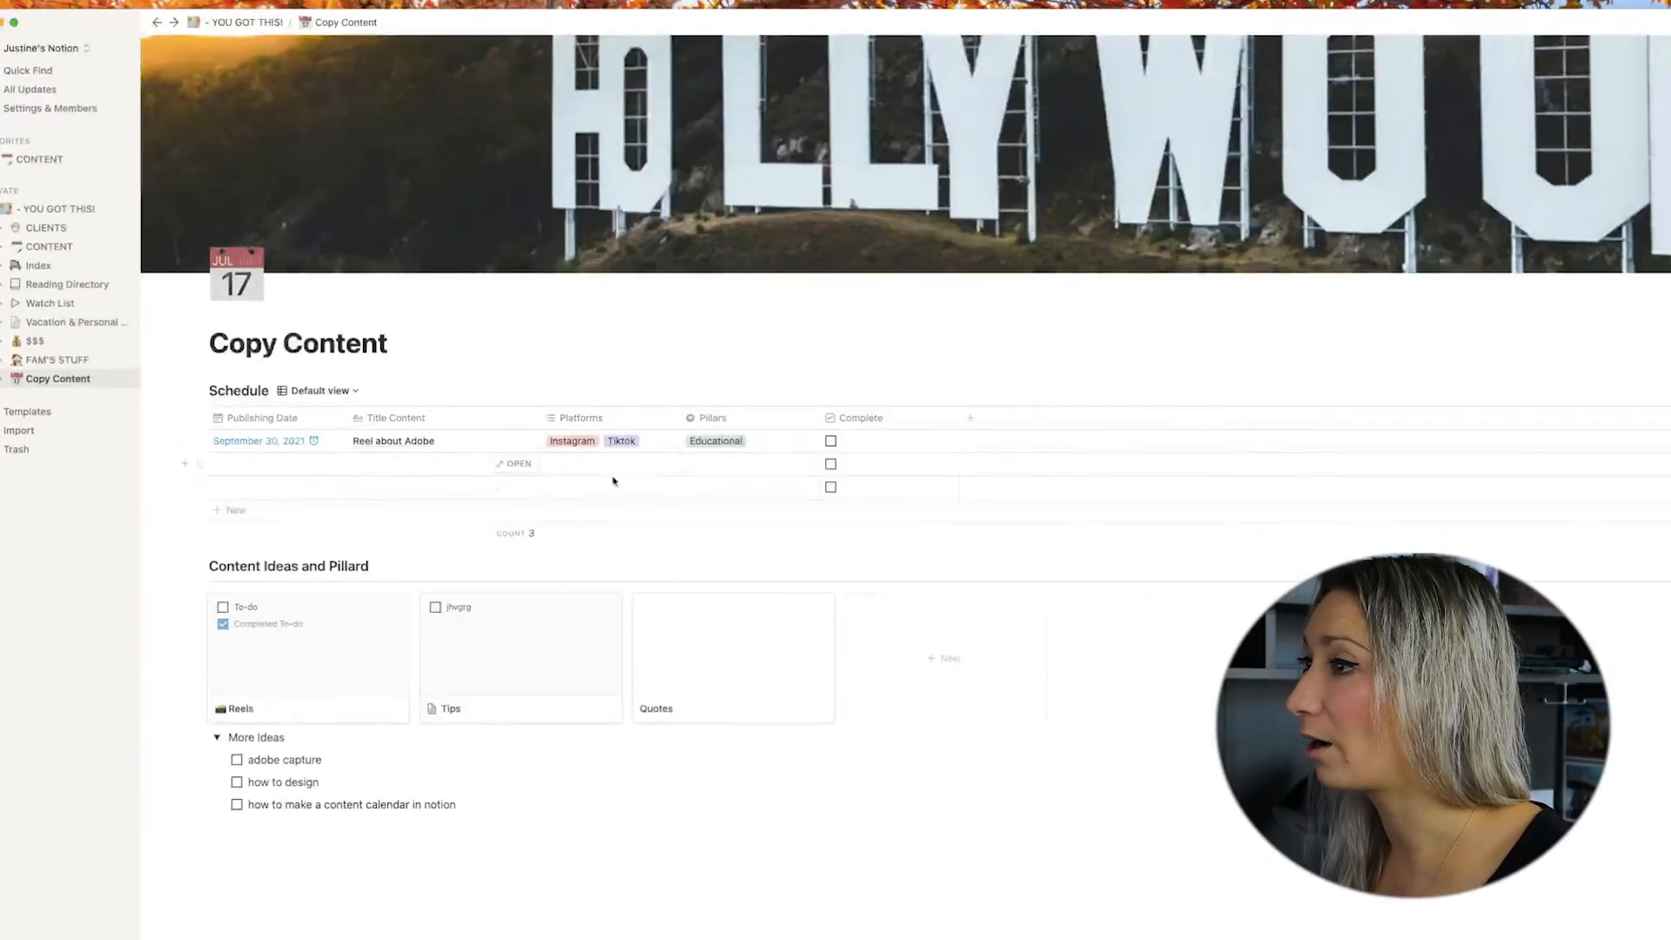
# Set the second Schedule row's publishing date to October 8, 2021 and its title to "bvgnh".
pyautogui.click(251, 491)
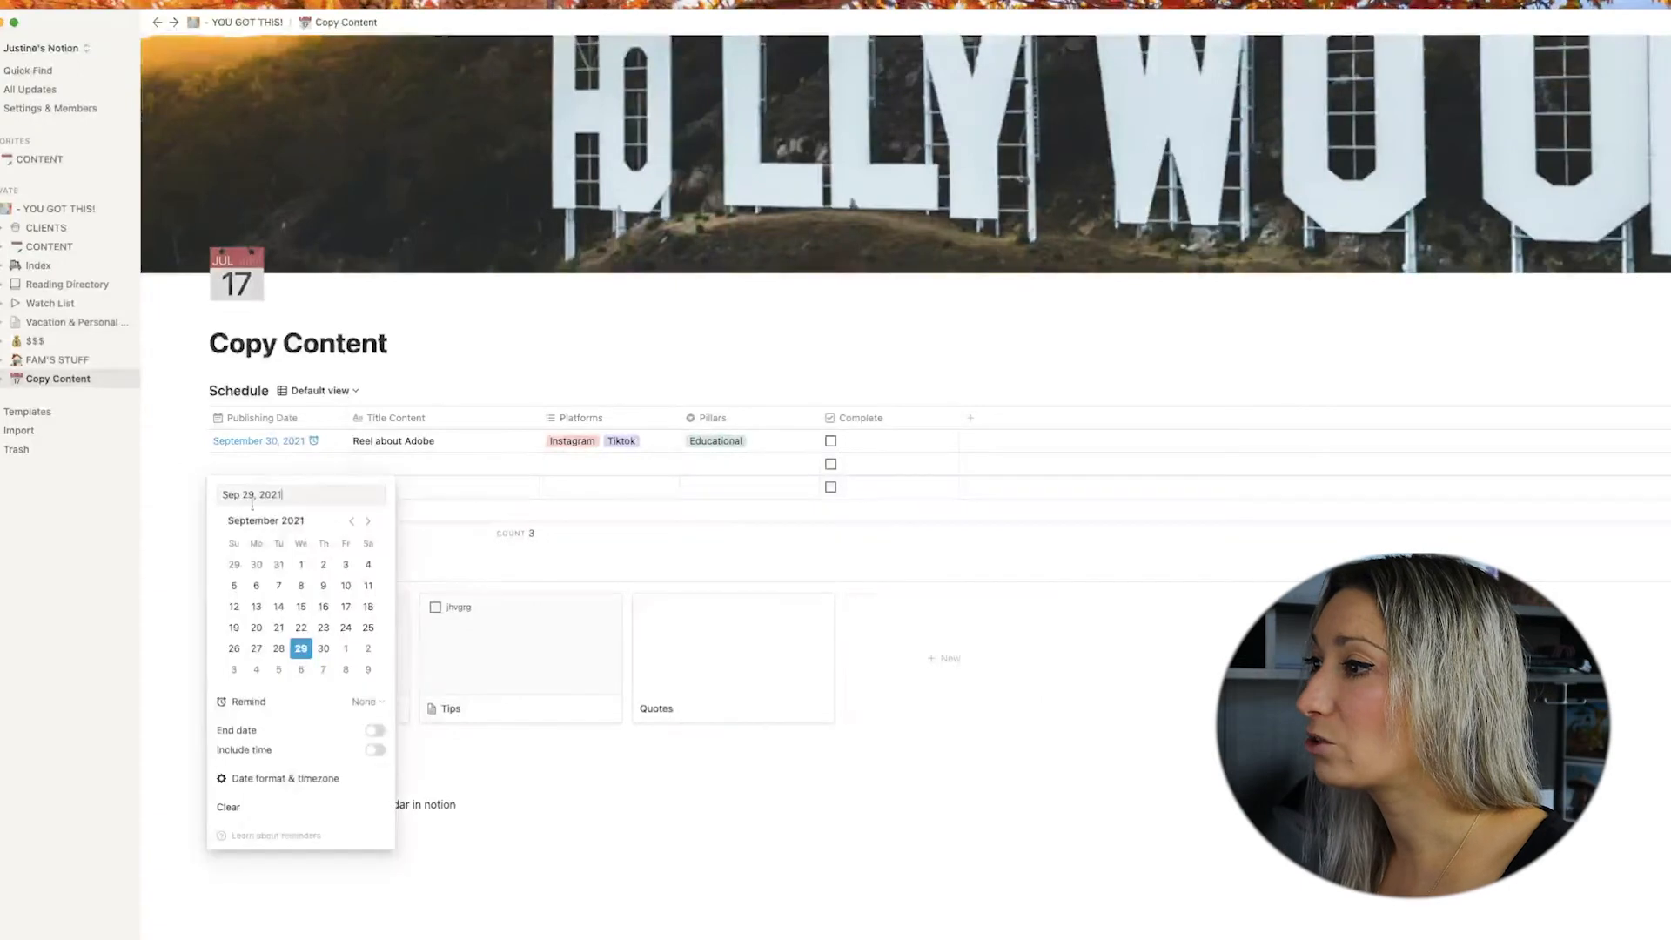
pyautogui.click(346, 669)
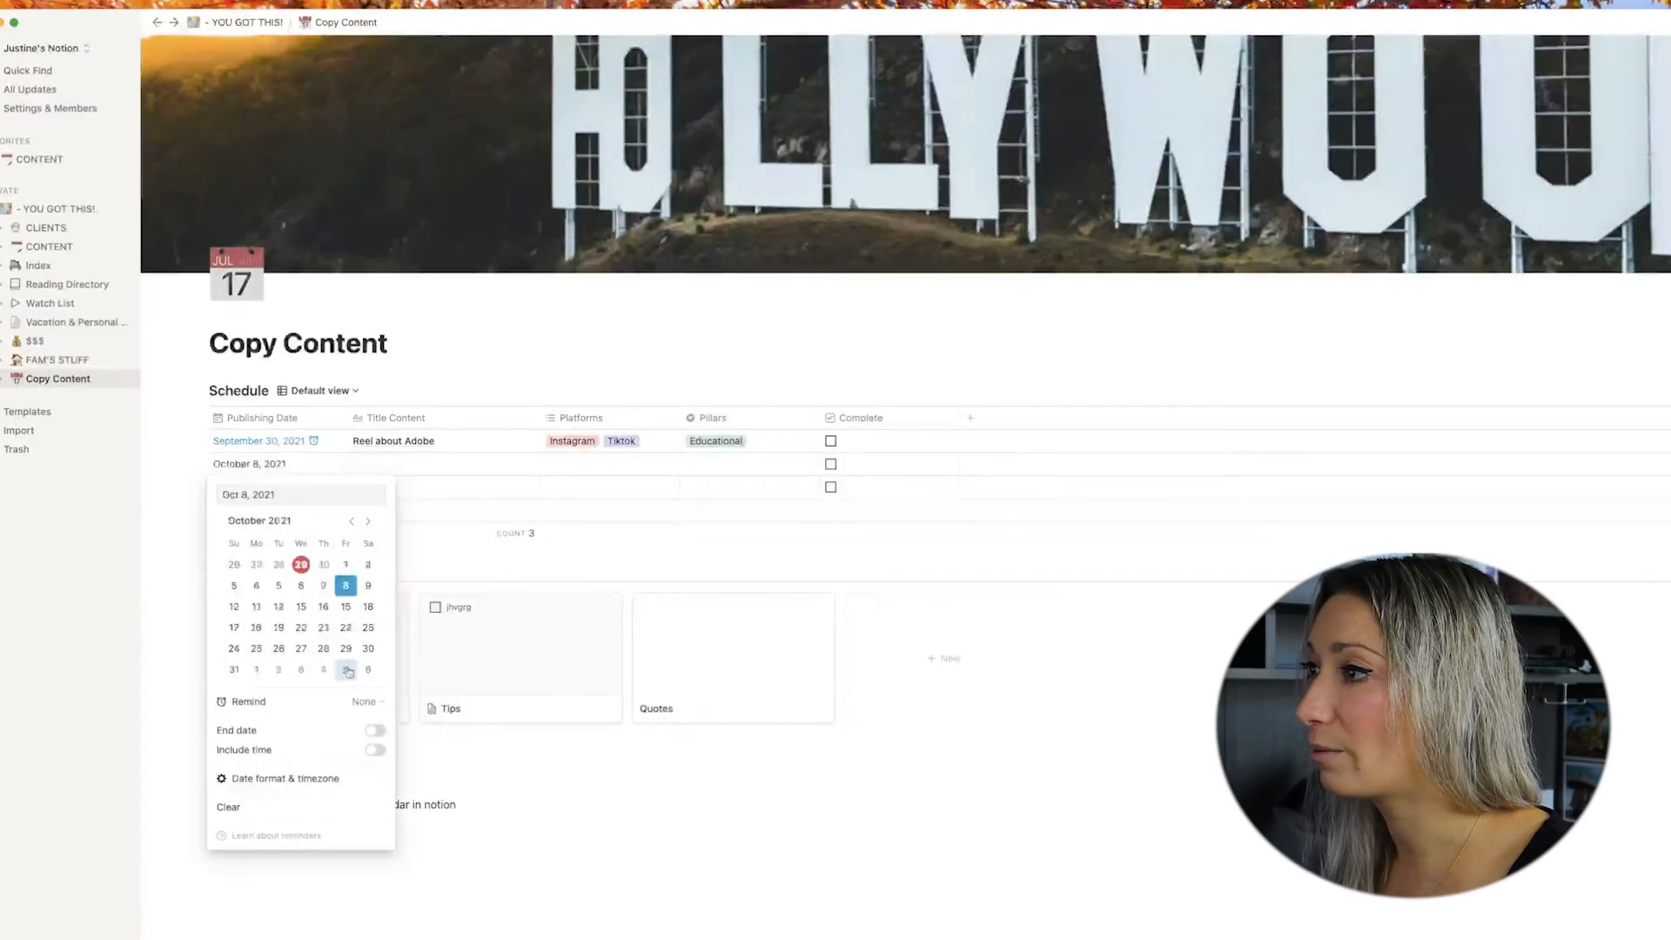
pyautogui.click(410, 466)
pyautogui.click(409, 464)
pyautogui.write('bvgnh')
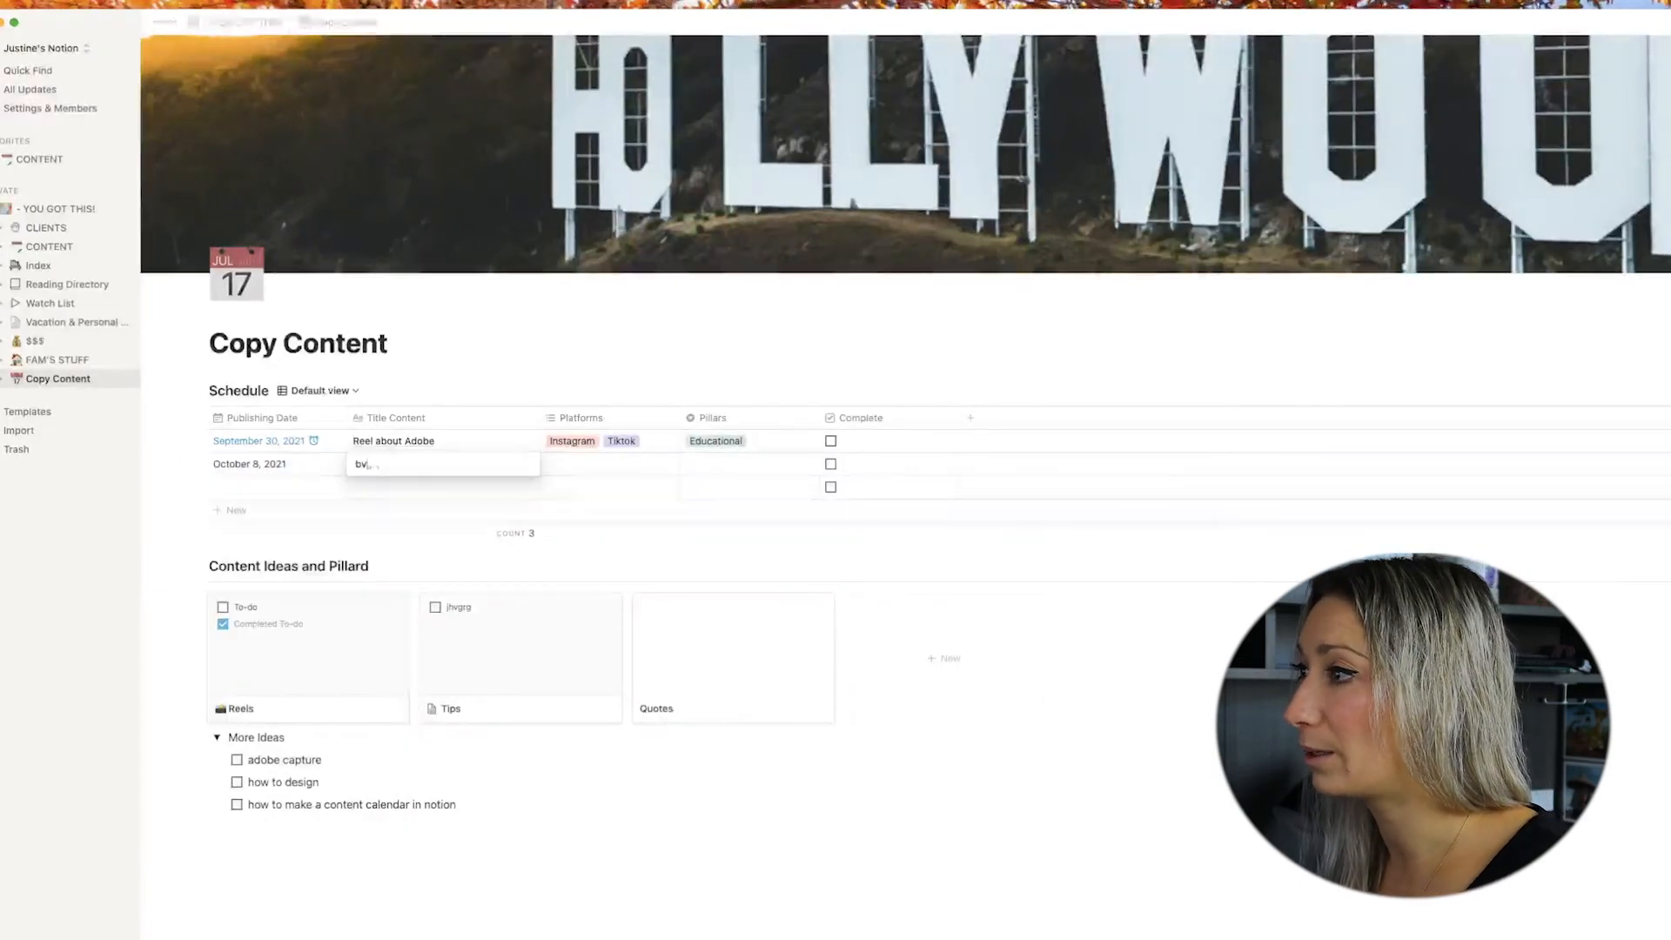
pyautogui.press('Return')
# Set the second Schedule row's platform to Instagram and its pillar to Educational.
pyautogui.click(603, 466)
pyautogui.click(605, 511)
pyautogui.click(773, 470)
pyautogui.click(773, 470)
pyautogui.click(740, 509)
pyautogui.click(231, 510)
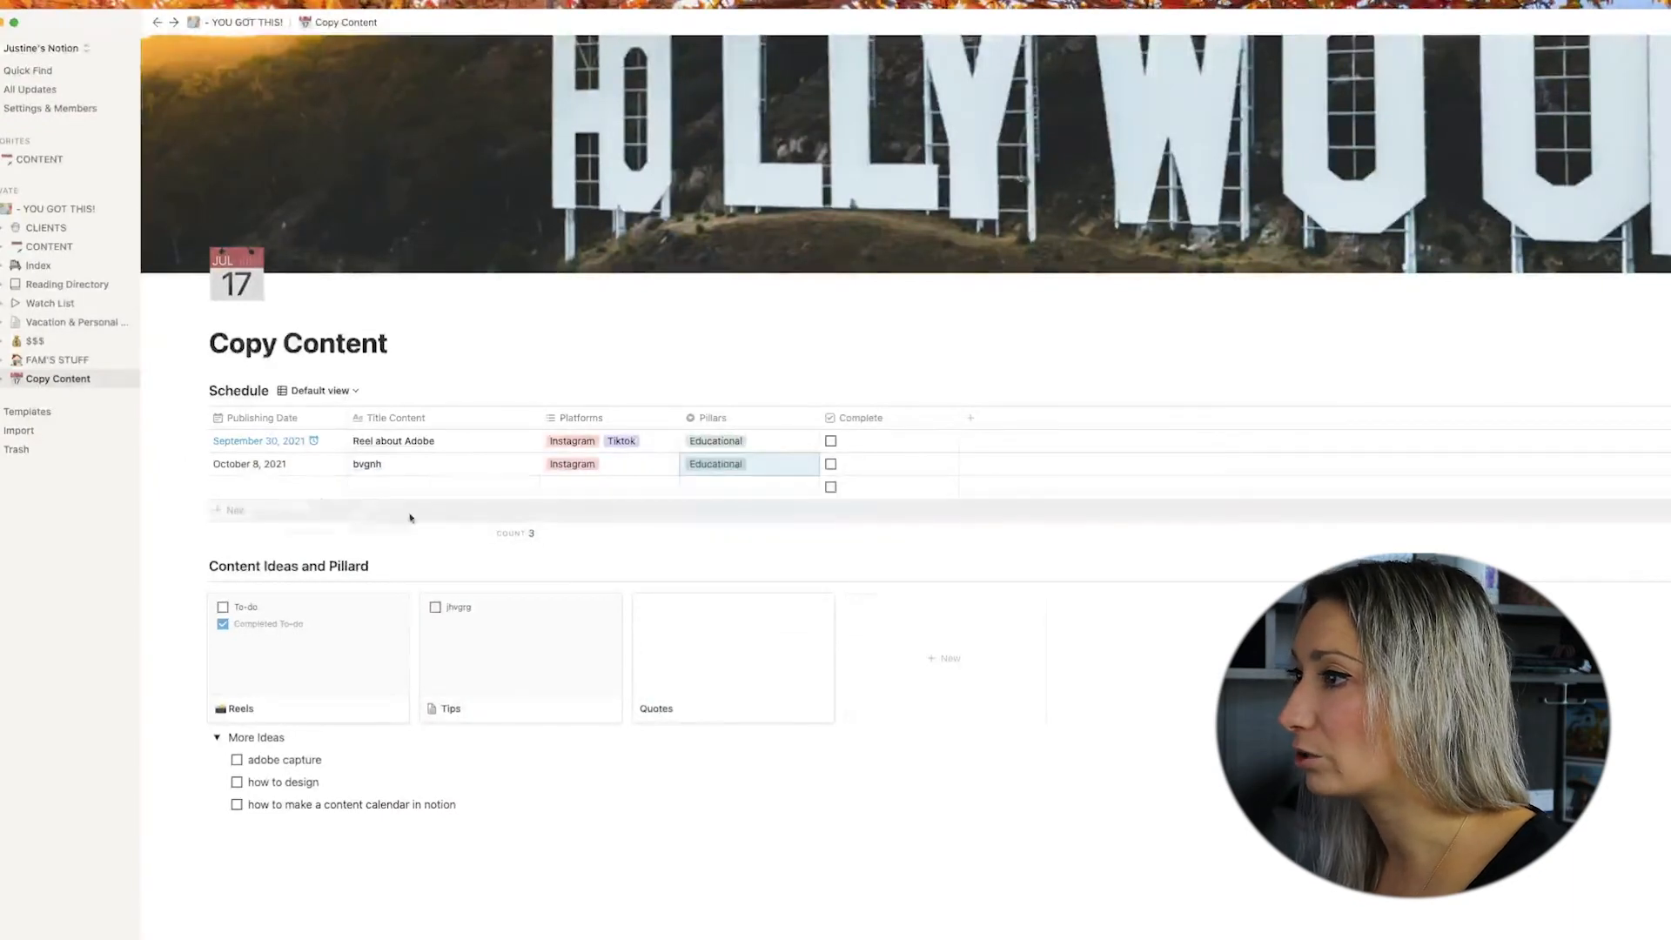
# Set the third Schedule row's publishing date to October 15, 2021 and its title to "hgmnhm".
pyautogui.click(305, 490)
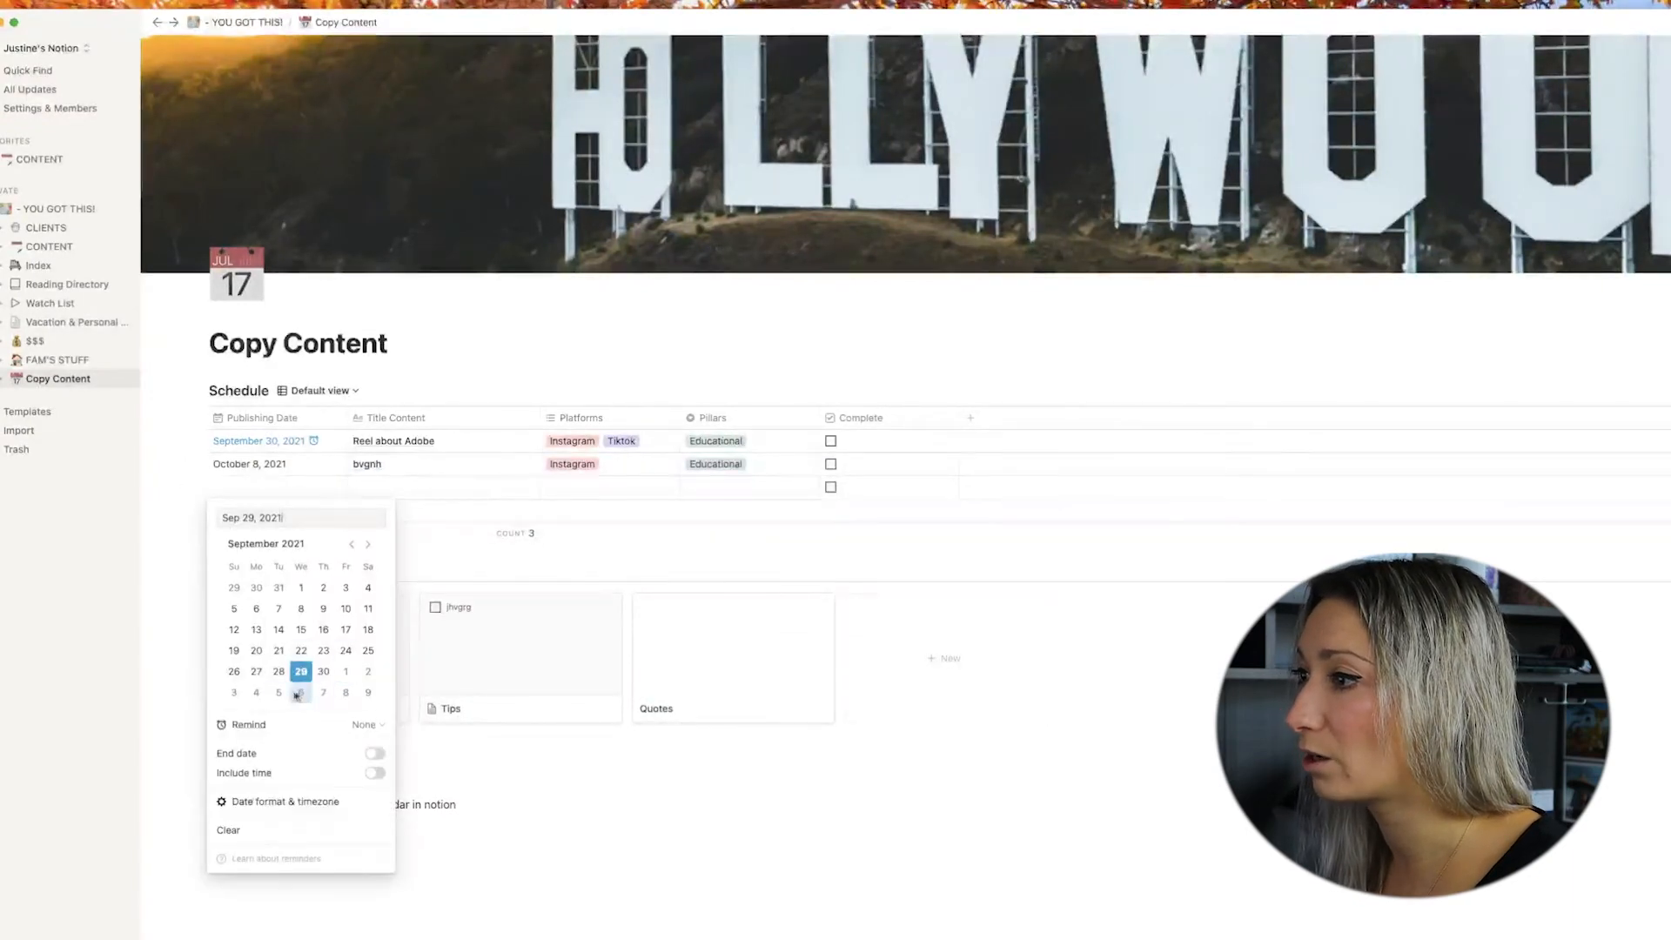
pyautogui.click(369, 543)
pyautogui.click(346, 629)
pyautogui.click(407, 488)
pyautogui.click(406, 488)
pyautogui.write('hgmnhm')
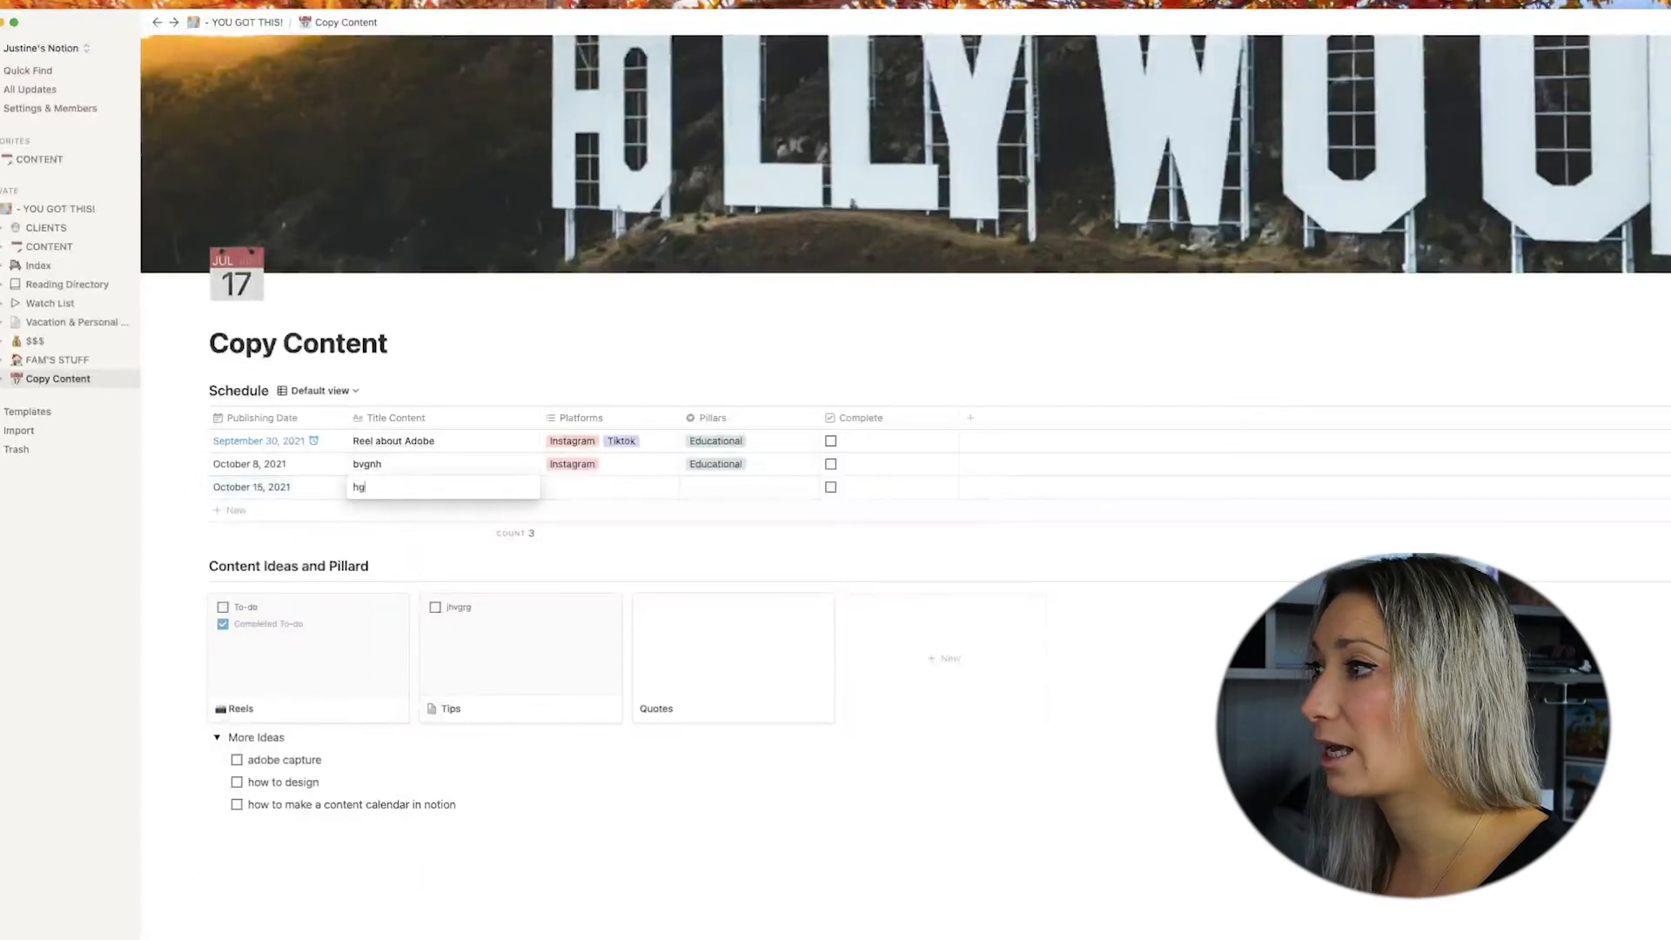
# Create the platform tag "gh" for the third Schedule row and leave its pillar empty.
pyautogui.click(592, 496)
pyautogui.write('gh')
pyautogui.press('Return')
pyautogui.click(740, 491)
pyautogui.click(942, 548)
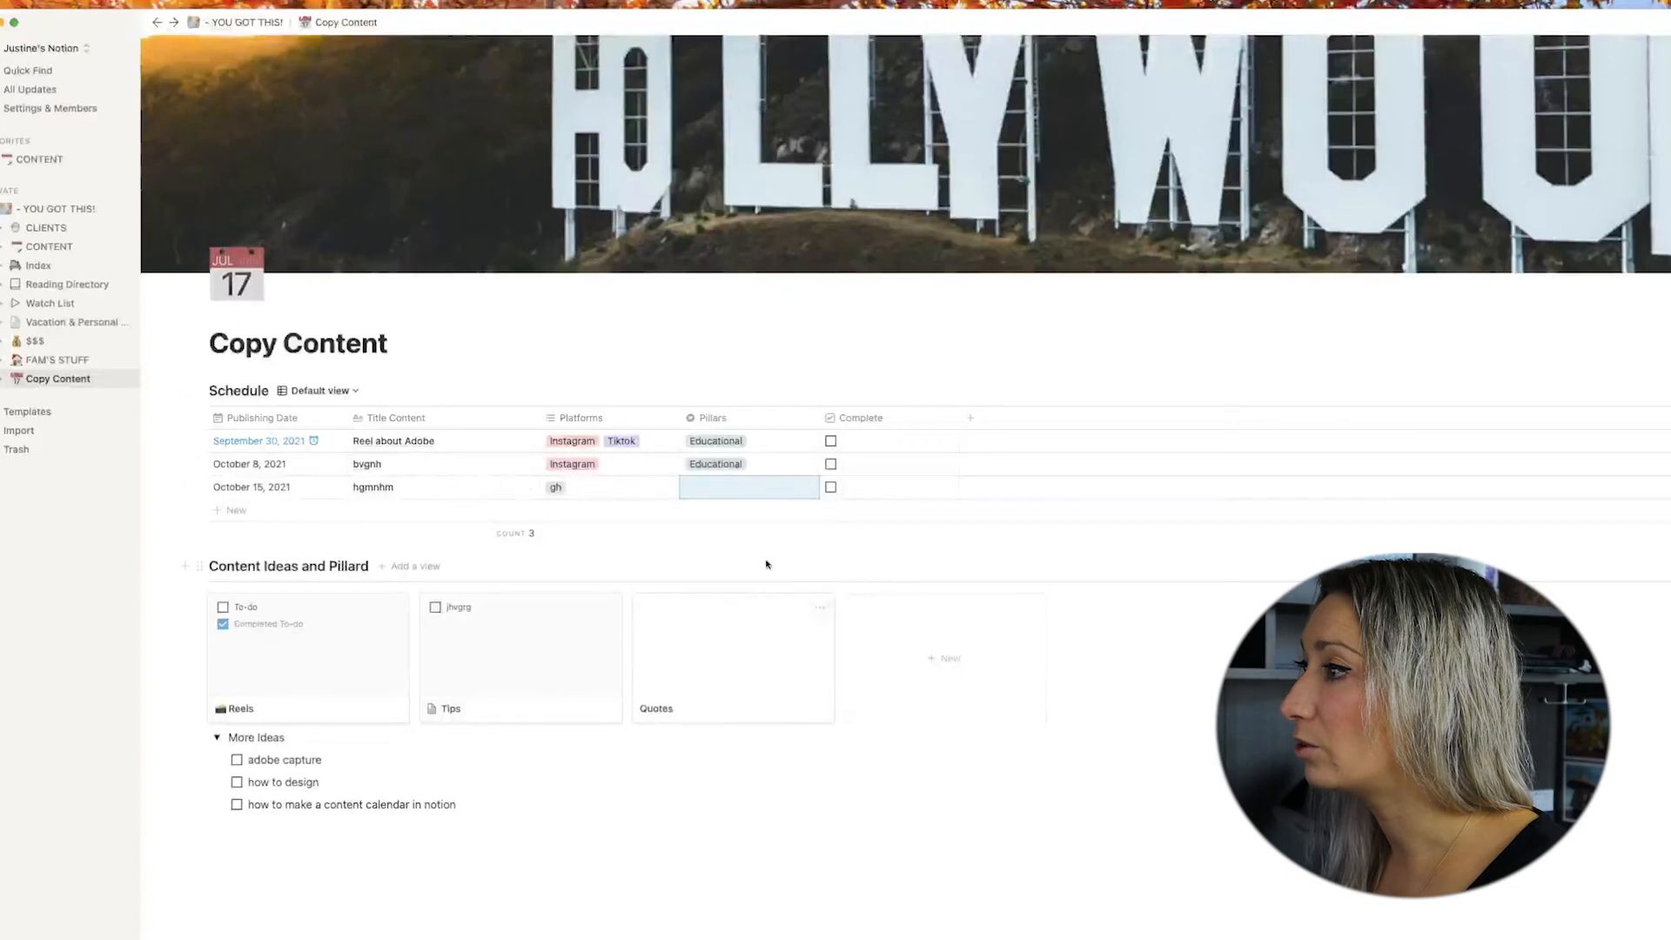
# Mark the "Reel about Adobe" entry as complete and filter the Schedule's Default view to entries where Complete is checked.
pyautogui.click(830, 441)
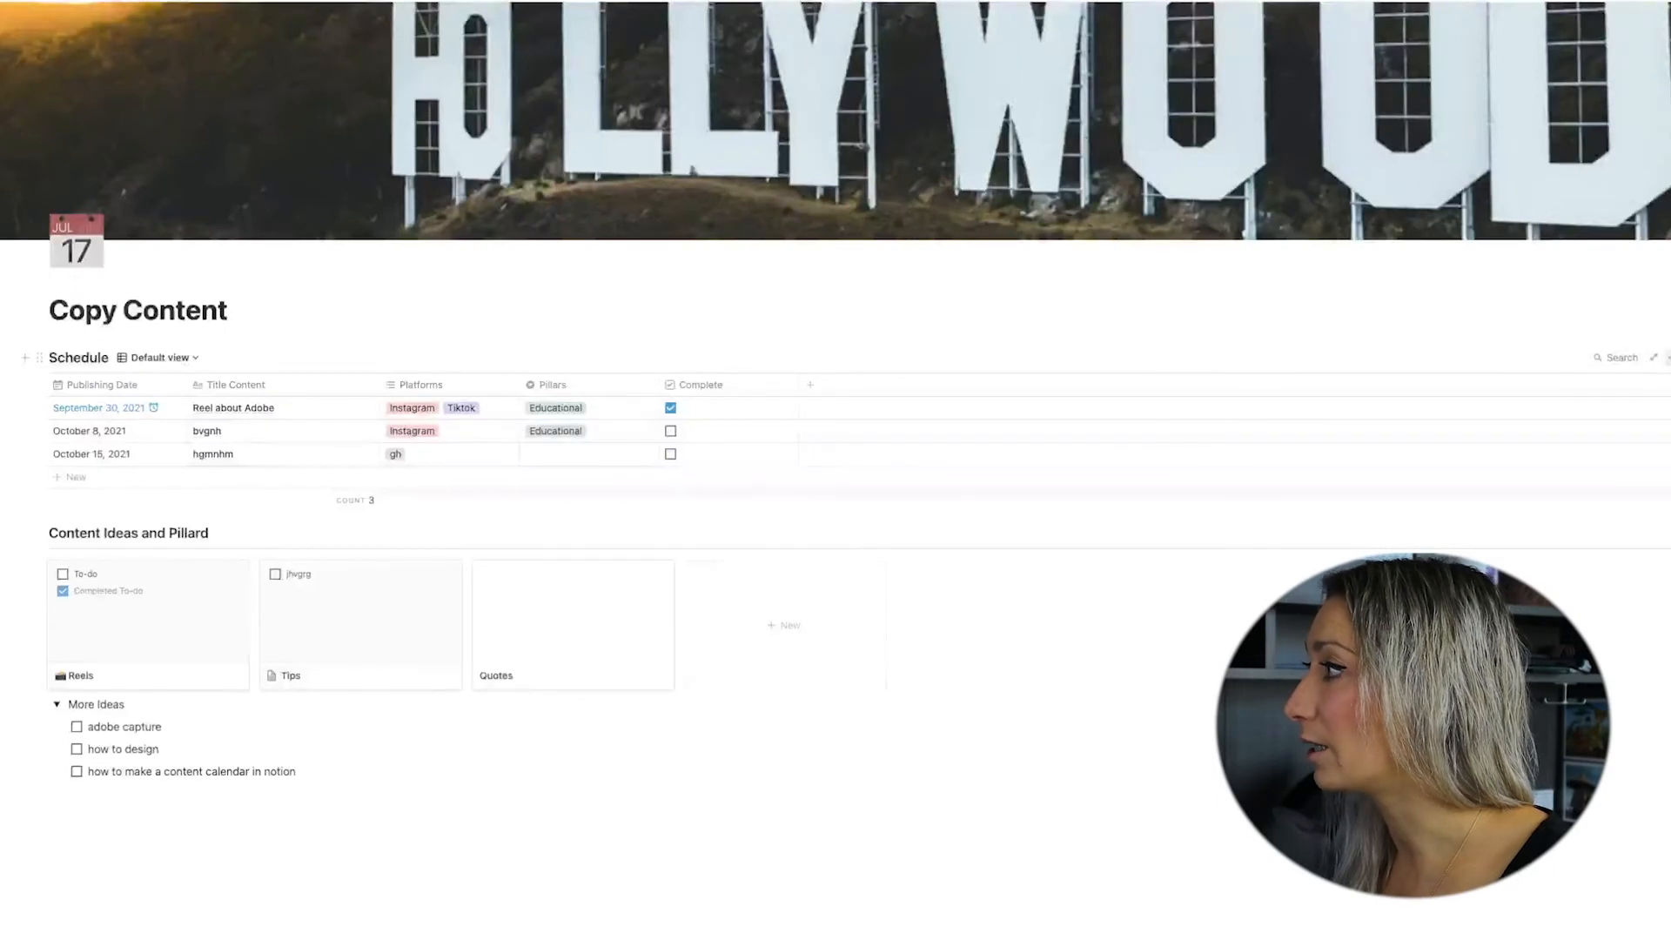
pyautogui.click(1668, 357)
pyautogui.click(1661, 518)
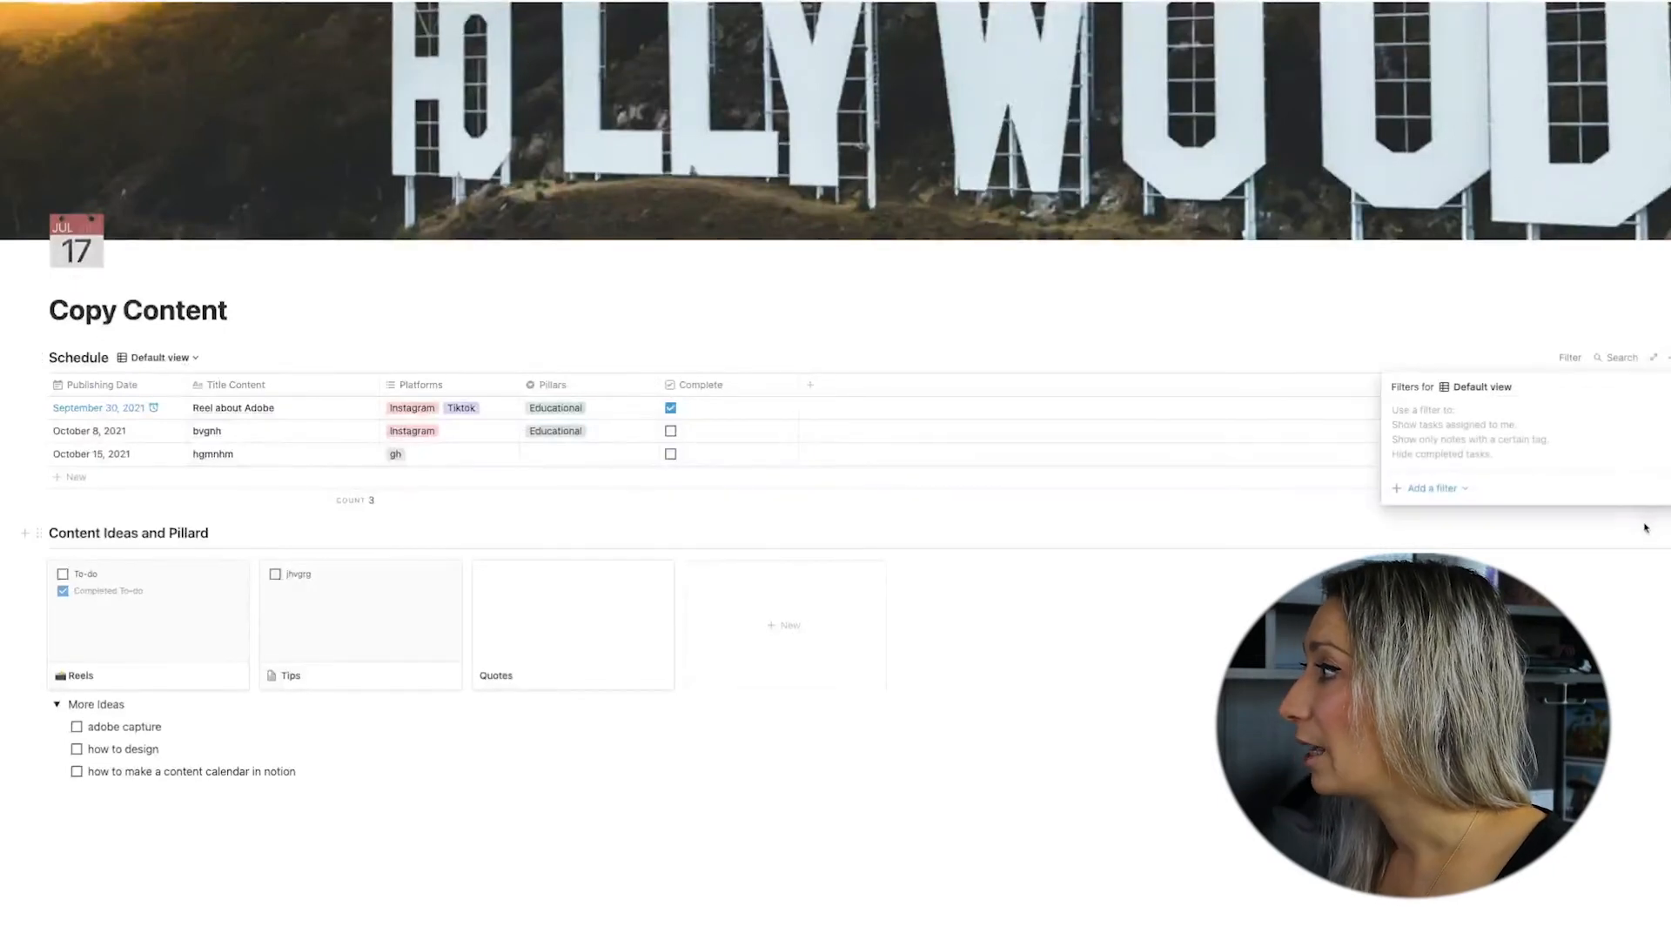
pyautogui.click(1454, 491)
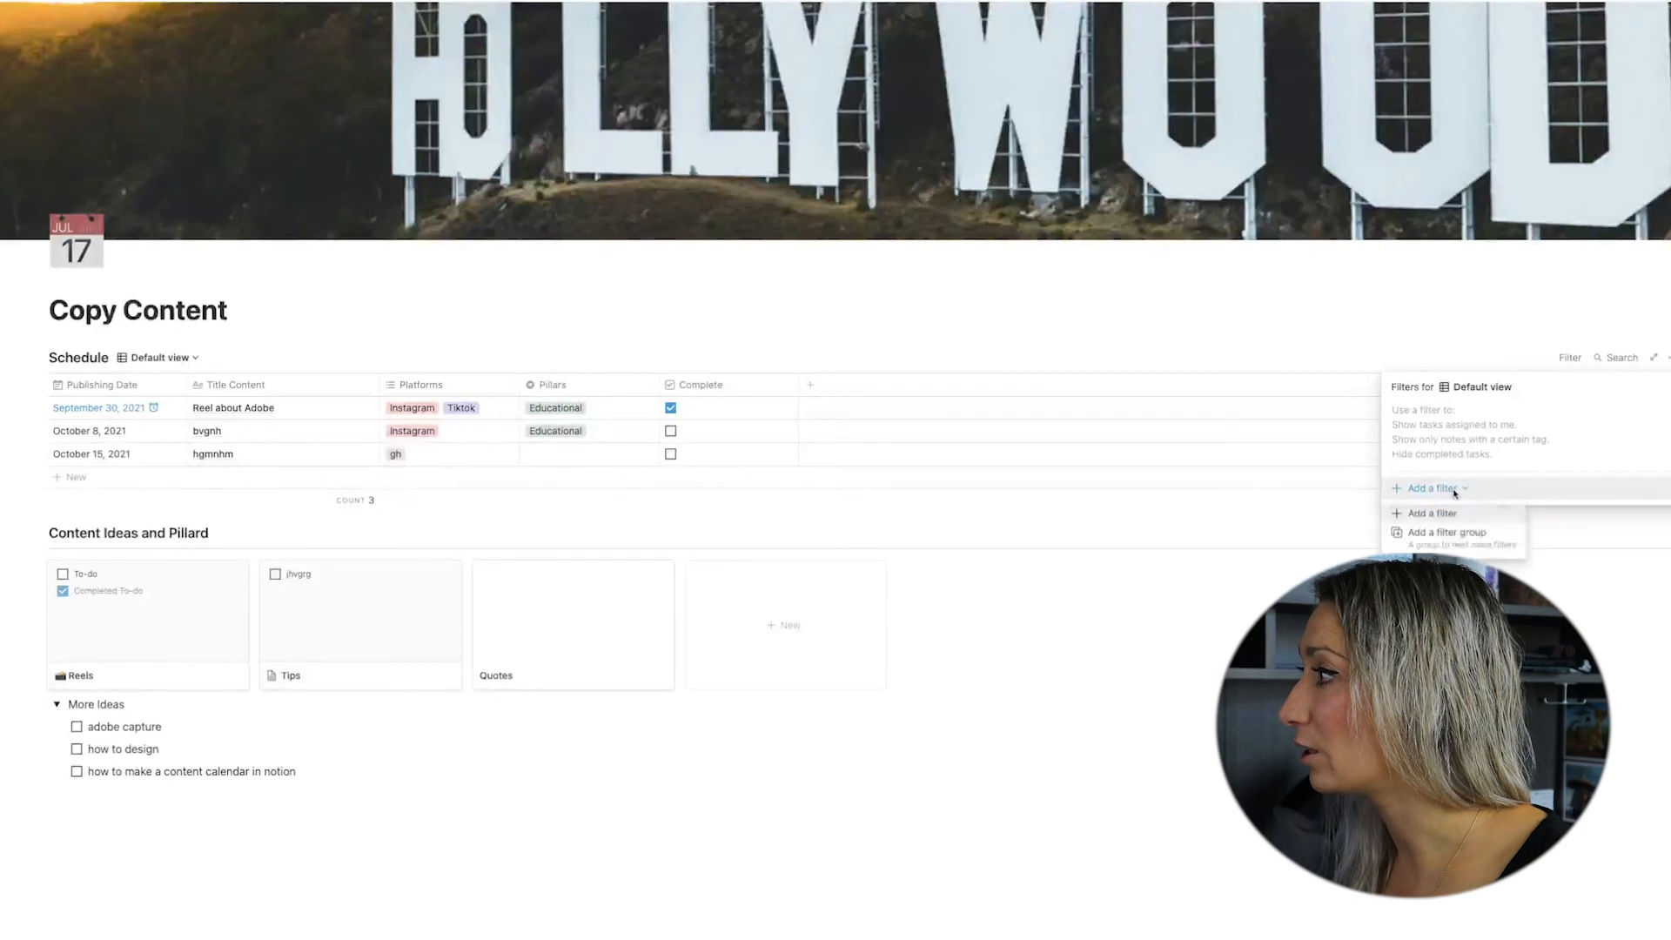
pyautogui.click(1445, 508)
pyautogui.click(1499, 415)
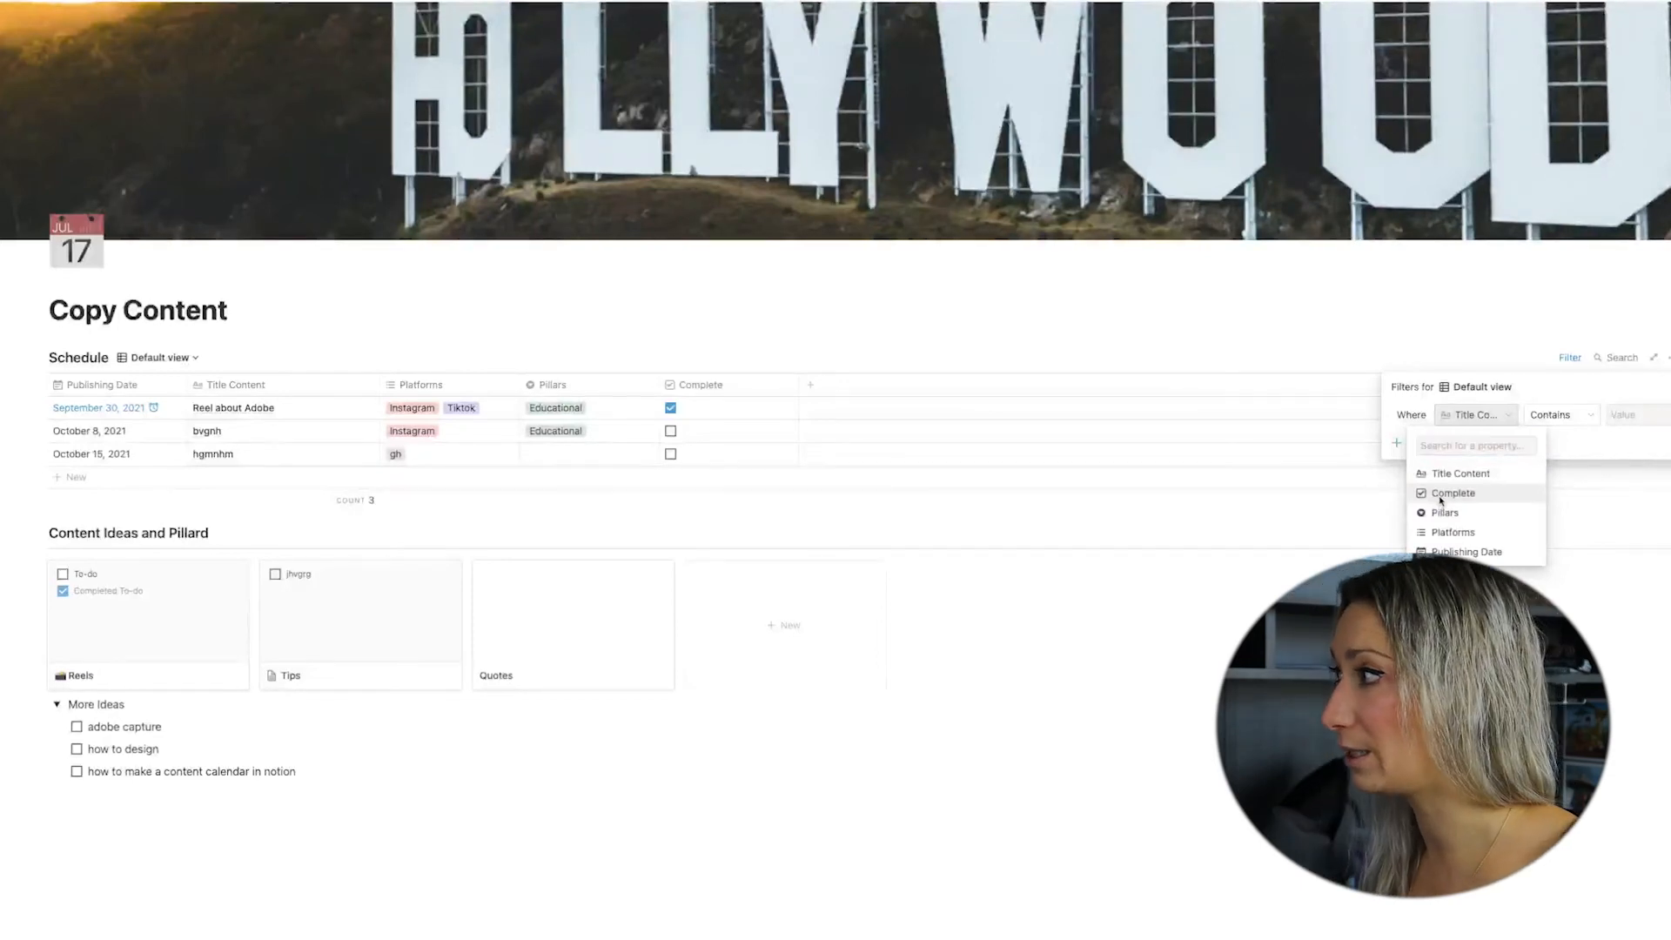
pyautogui.click(1451, 493)
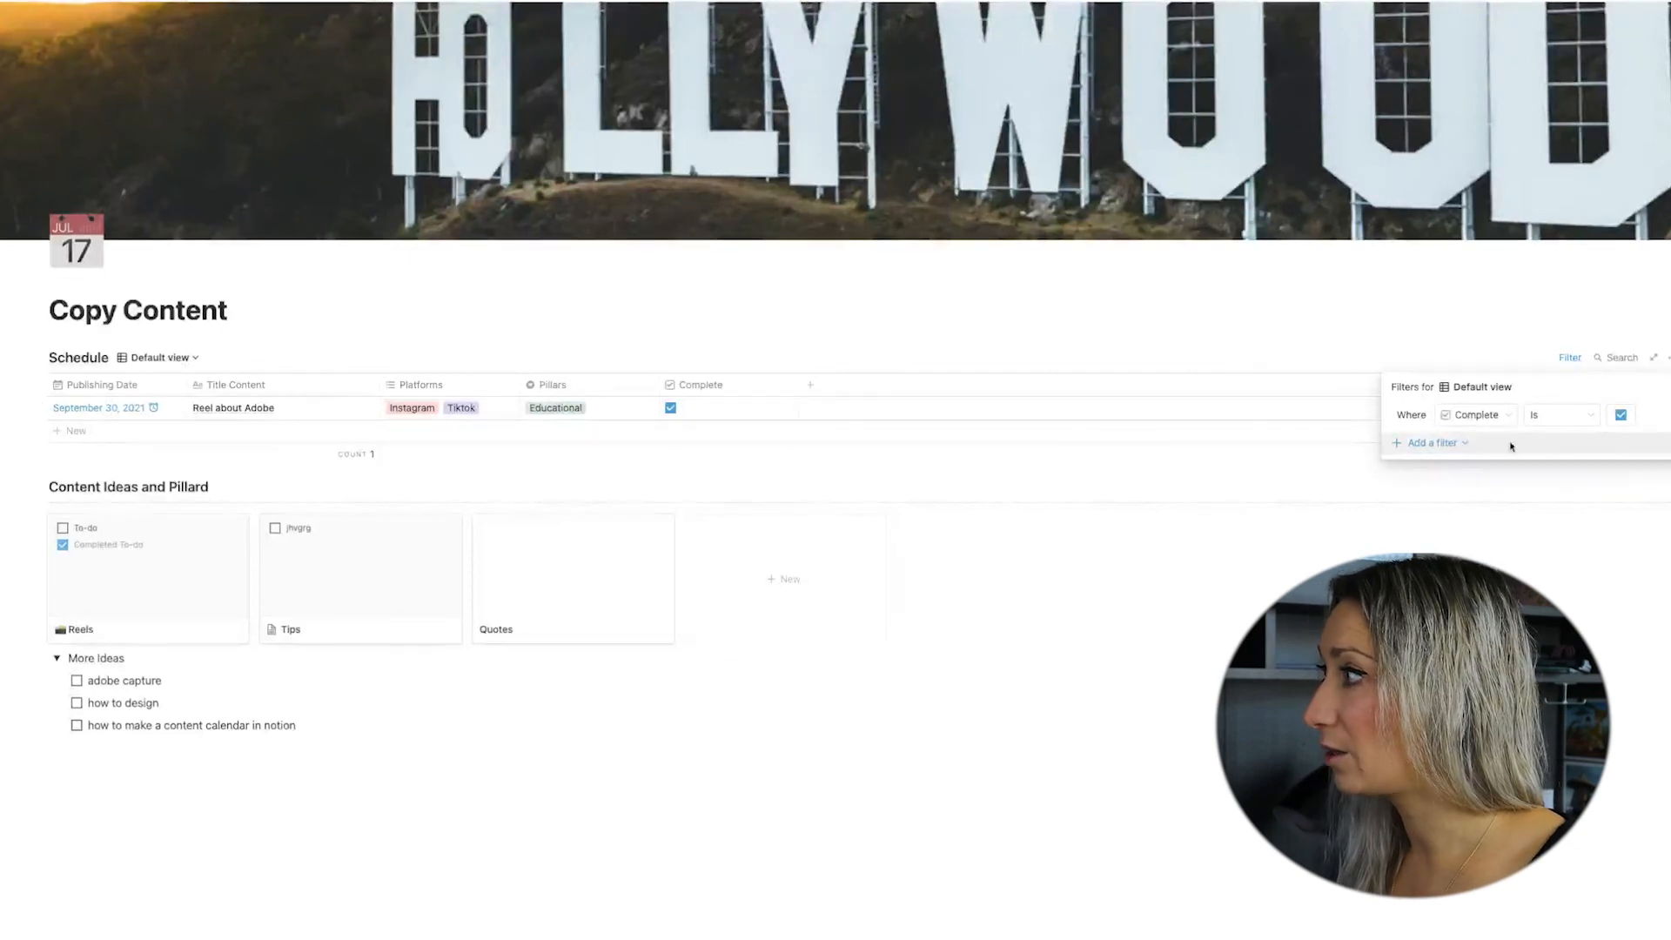
# Switch the Schedule's Complete filter to unchecked entries and back to checked ones to compare the results.
pyautogui.click(1620, 416)
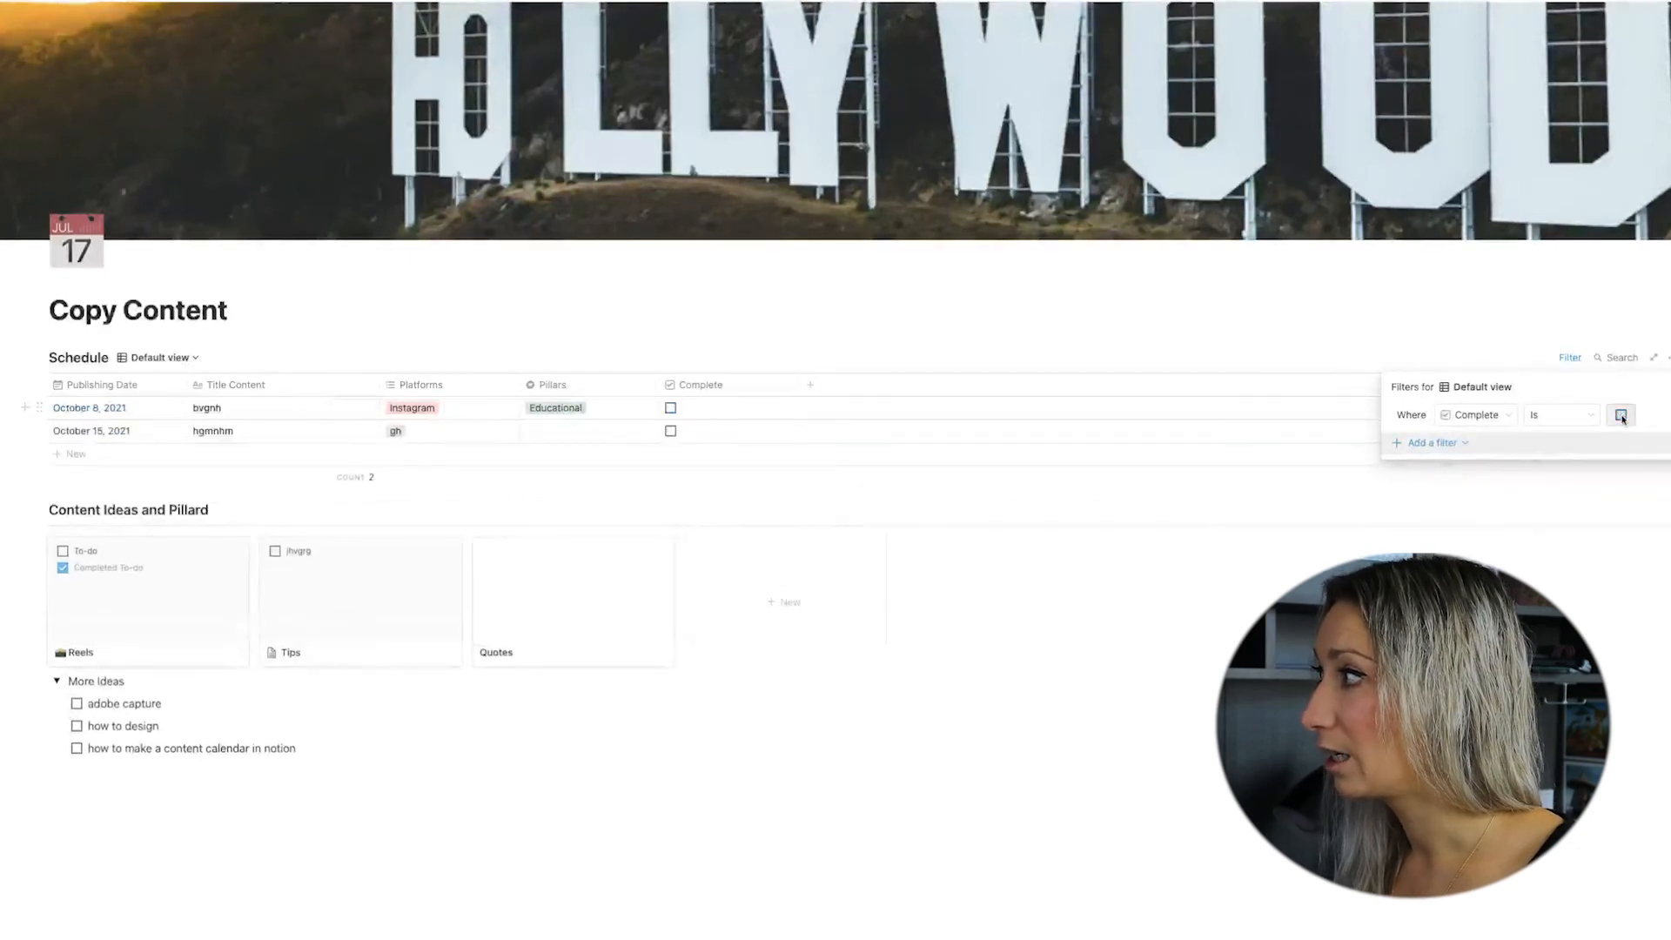
pyautogui.click(1359, 481)
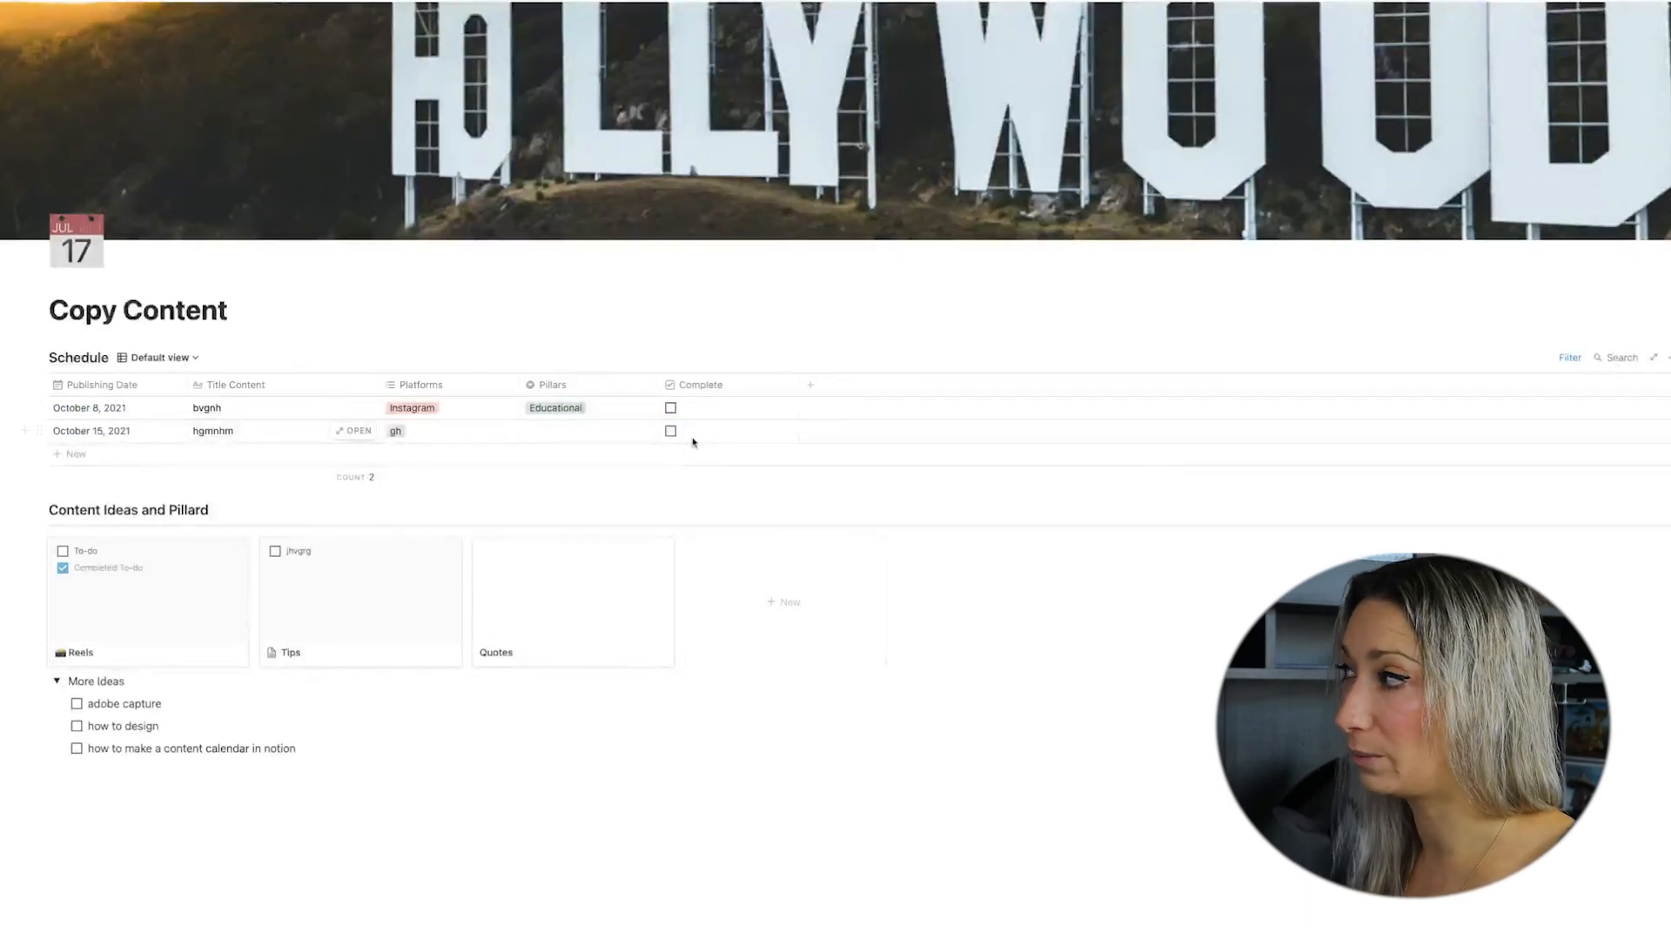
pyautogui.click(1570, 357)
pyautogui.click(1620, 414)
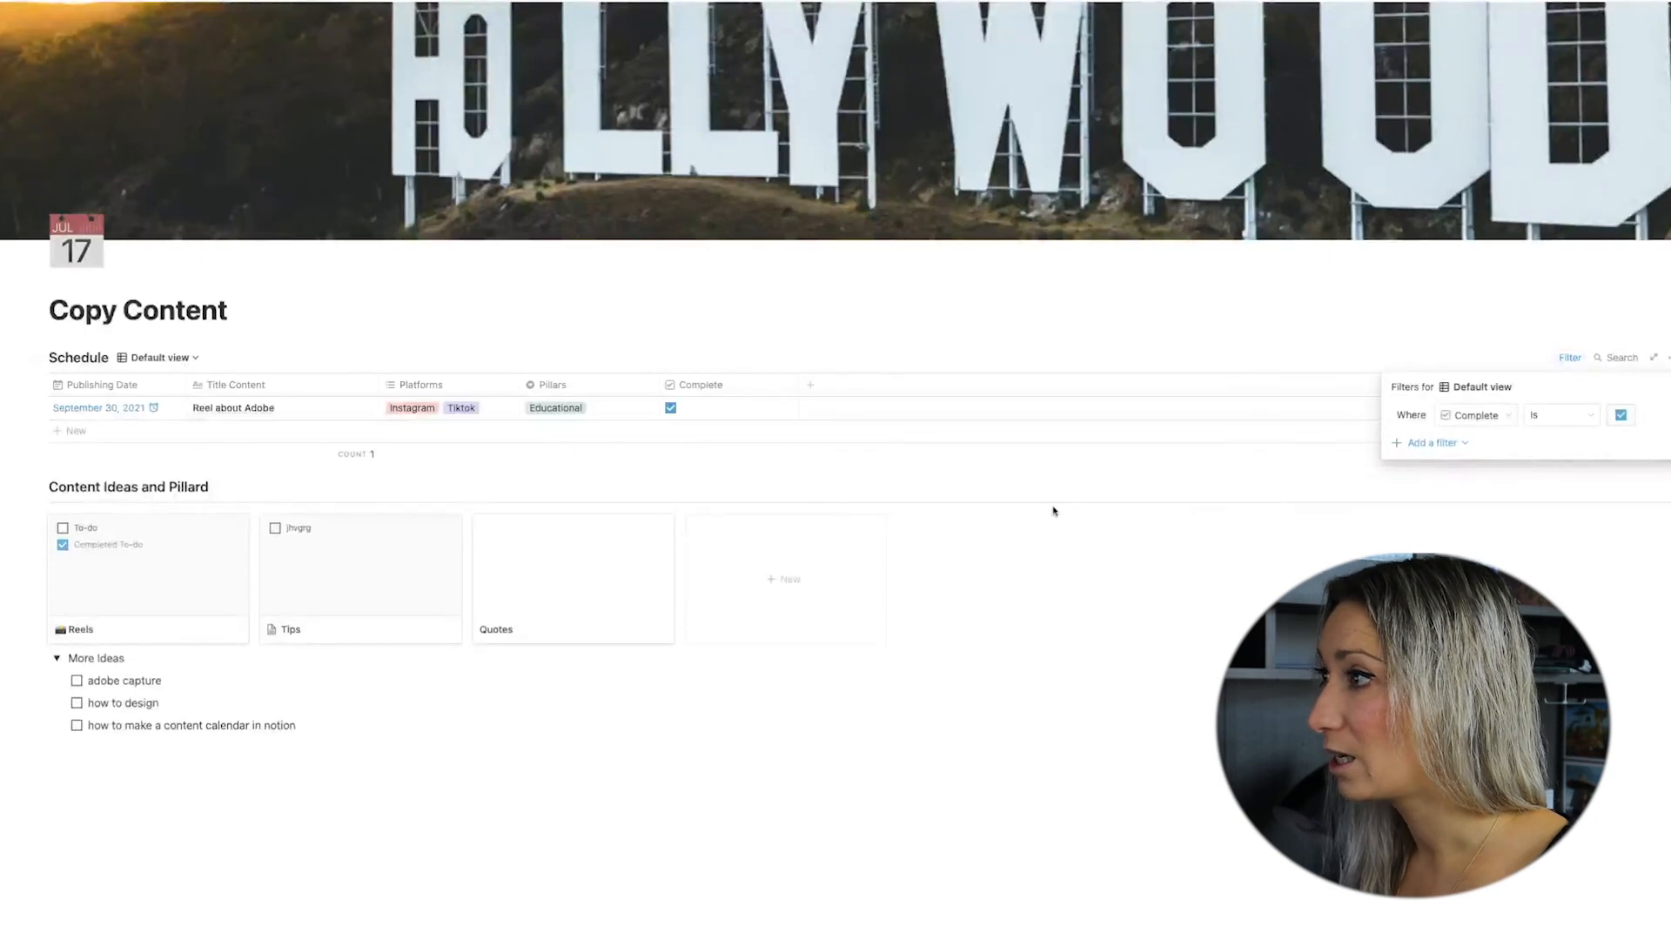
# Switch the Complete filter to unchecked entries and remove the filter from the Schedule's Default view.
pyautogui.click(1621, 415)
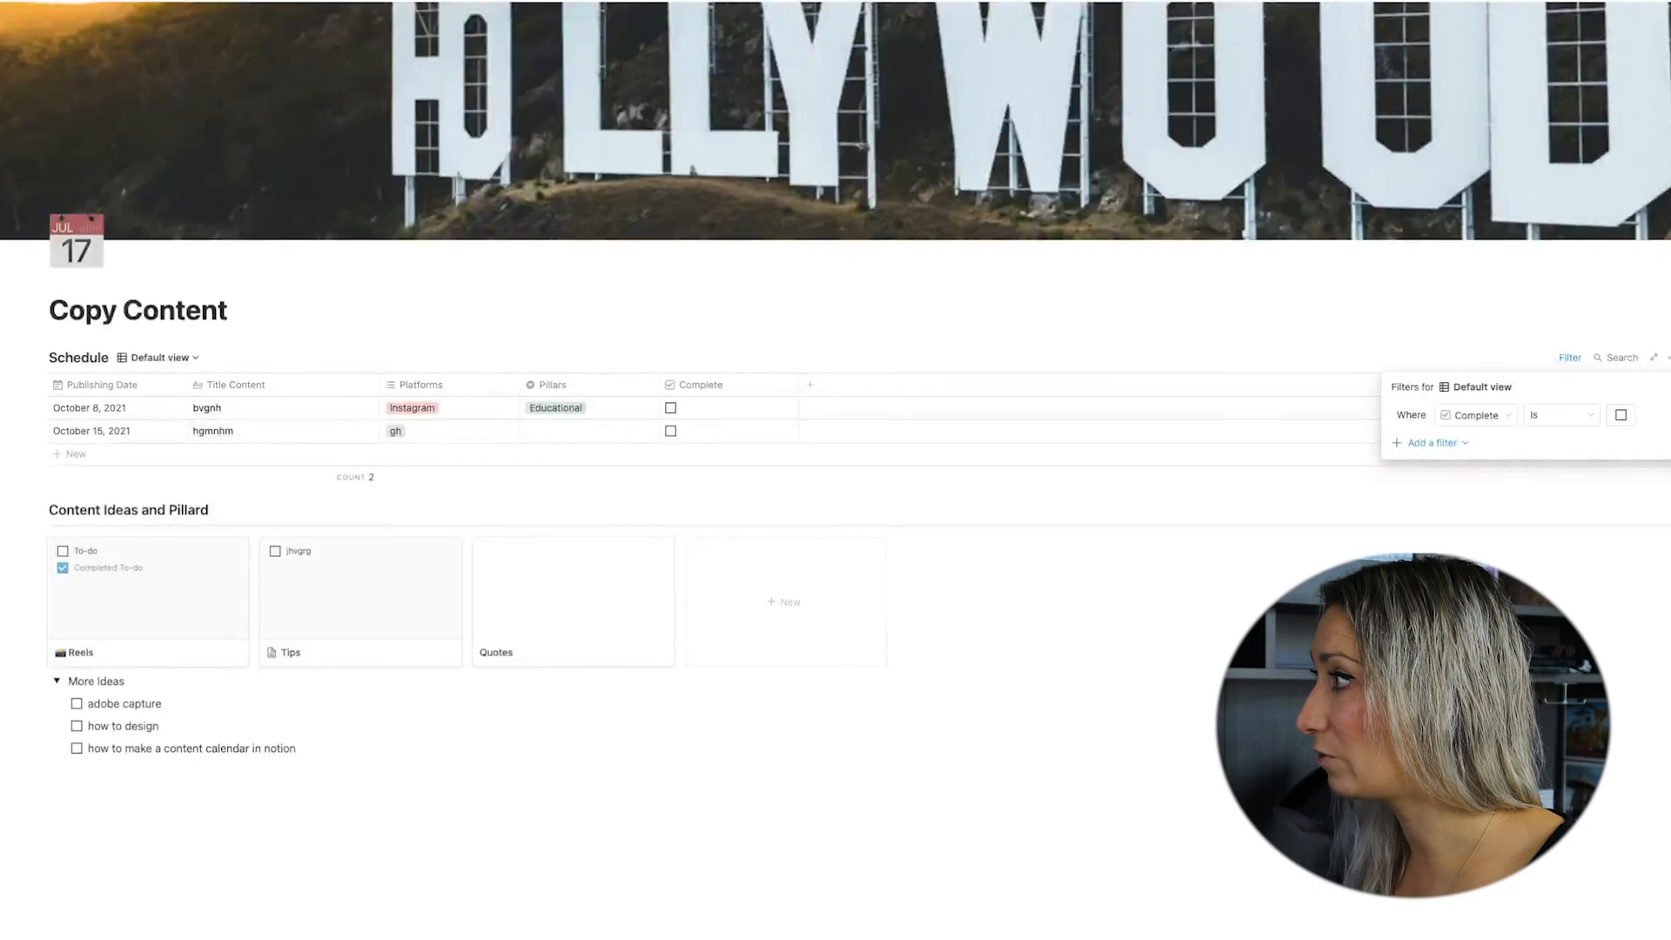
pyautogui.click(1668, 440)
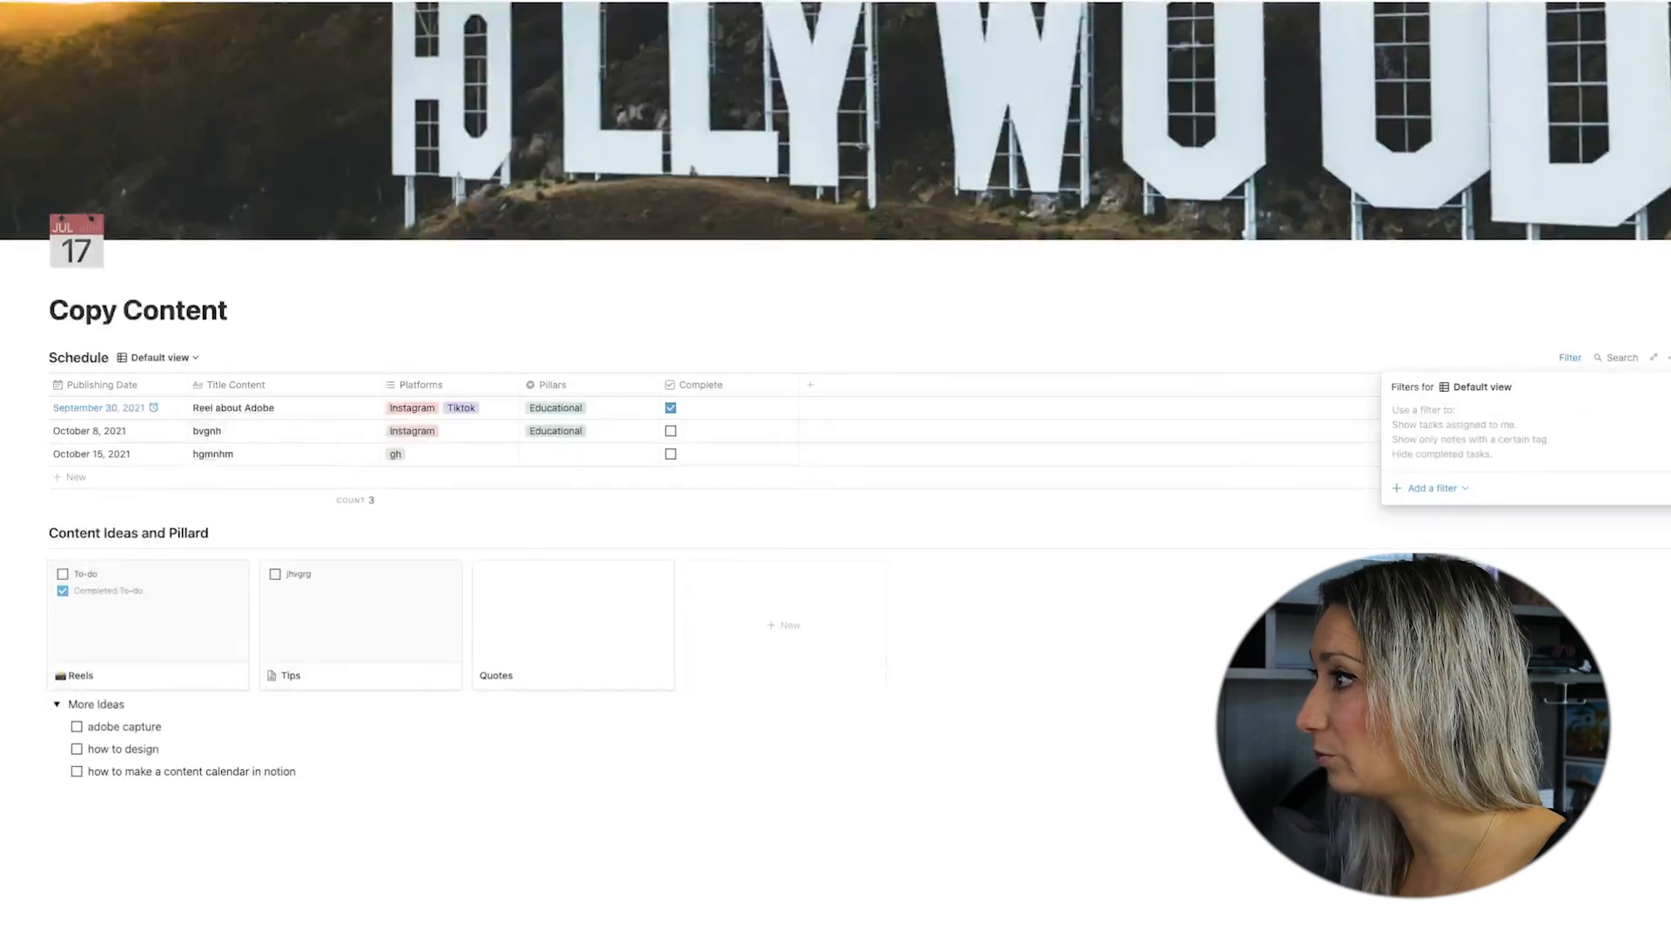
pyautogui.click(1101, 514)
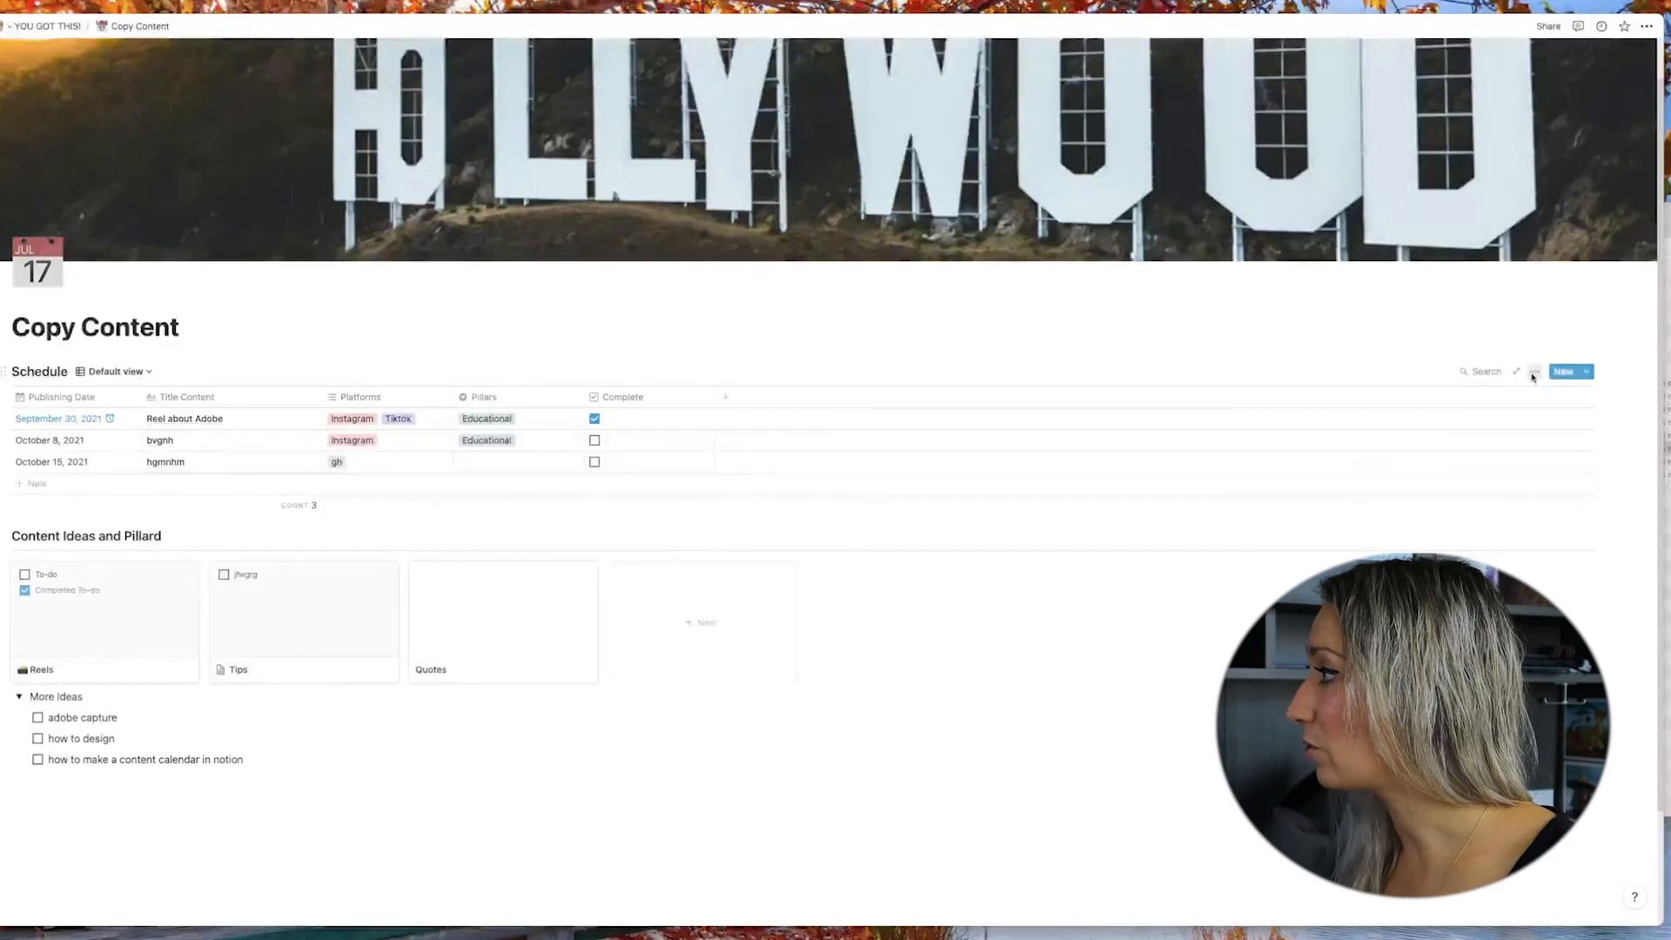
# Add a sort to the Schedule's Default view by Publishing Date in ascending order.
pyautogui.click(1533, 374)
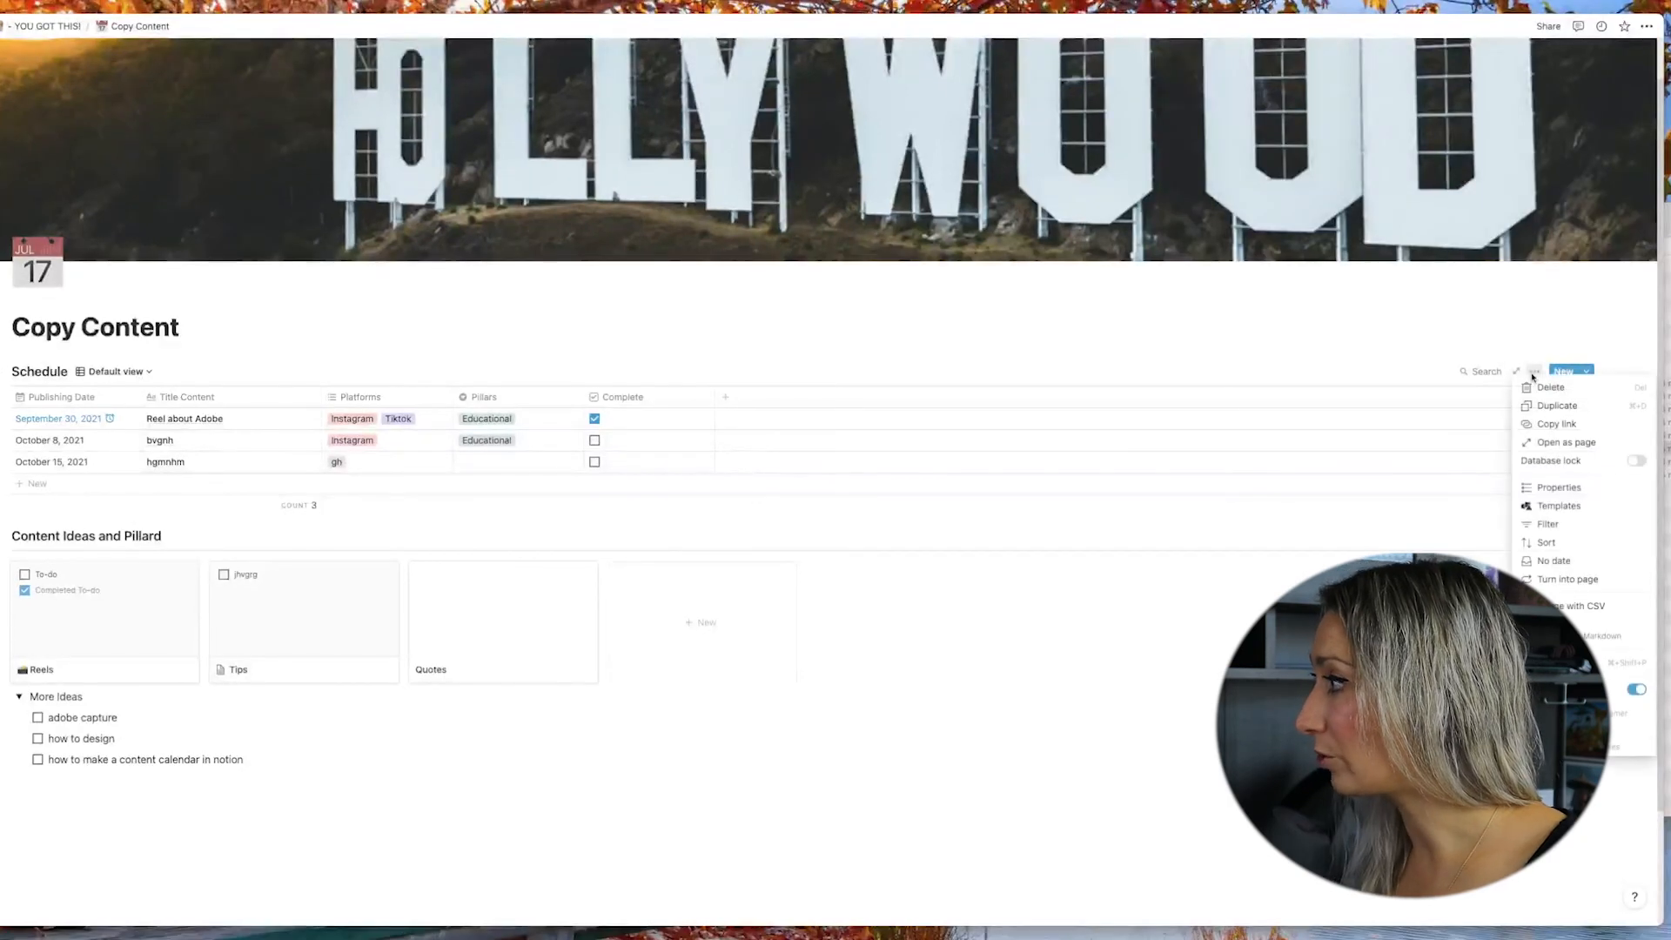
pyautogui.click(1558, 543)
pyautogui.click(1370, 467)
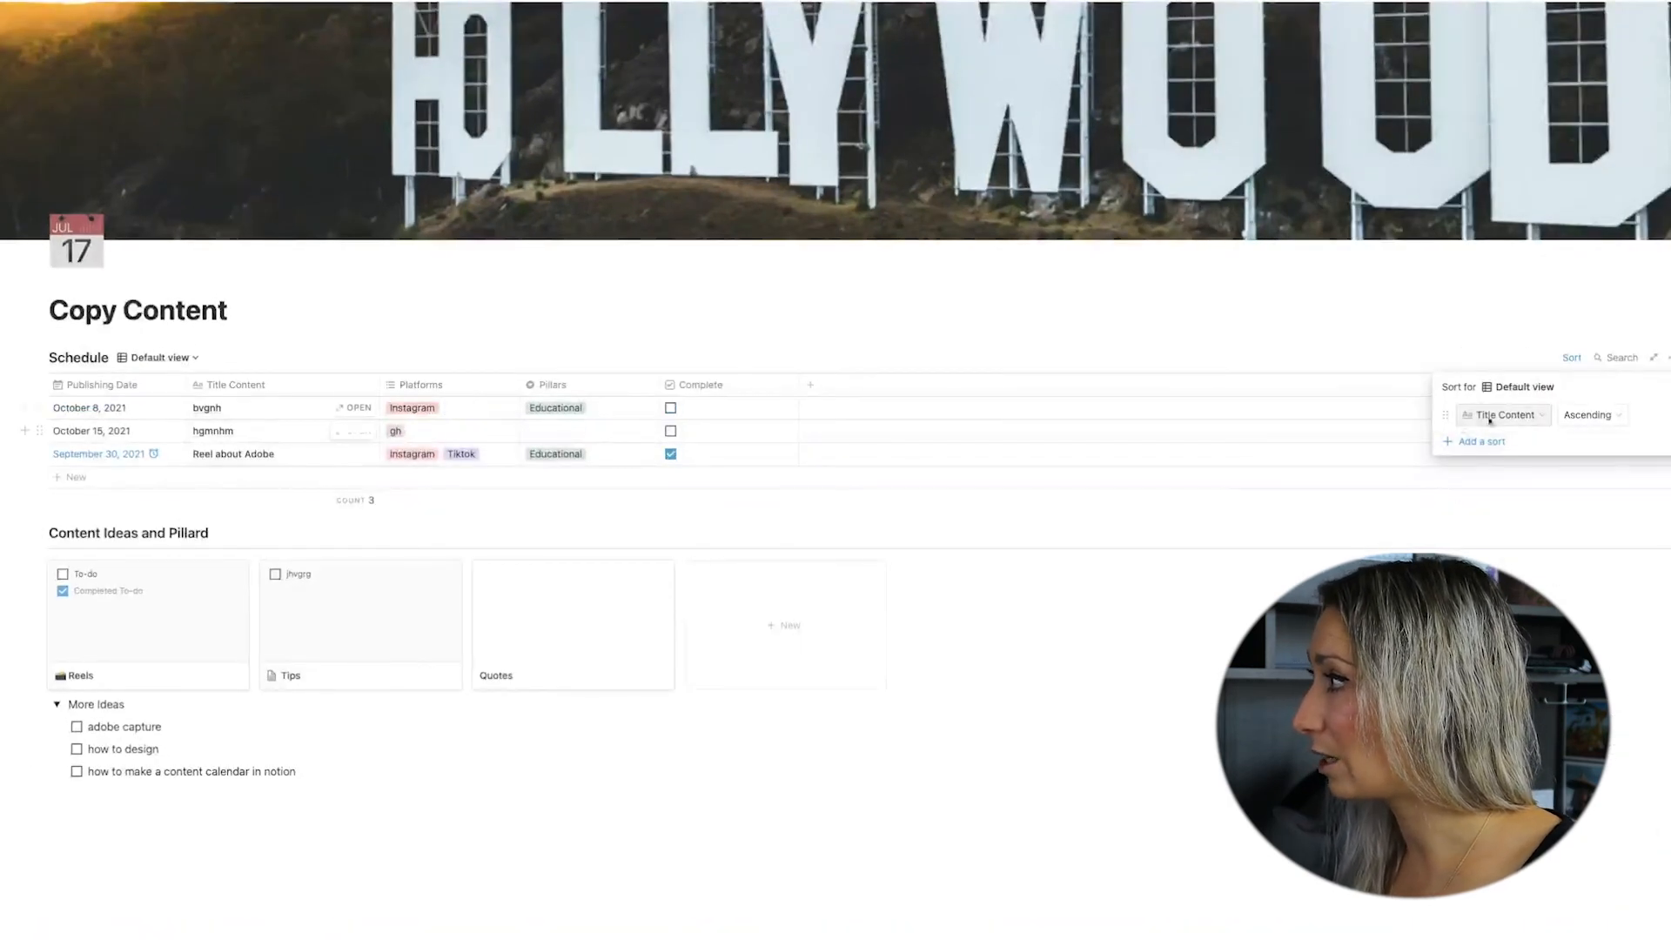
pyautogui.click(1537, 422)
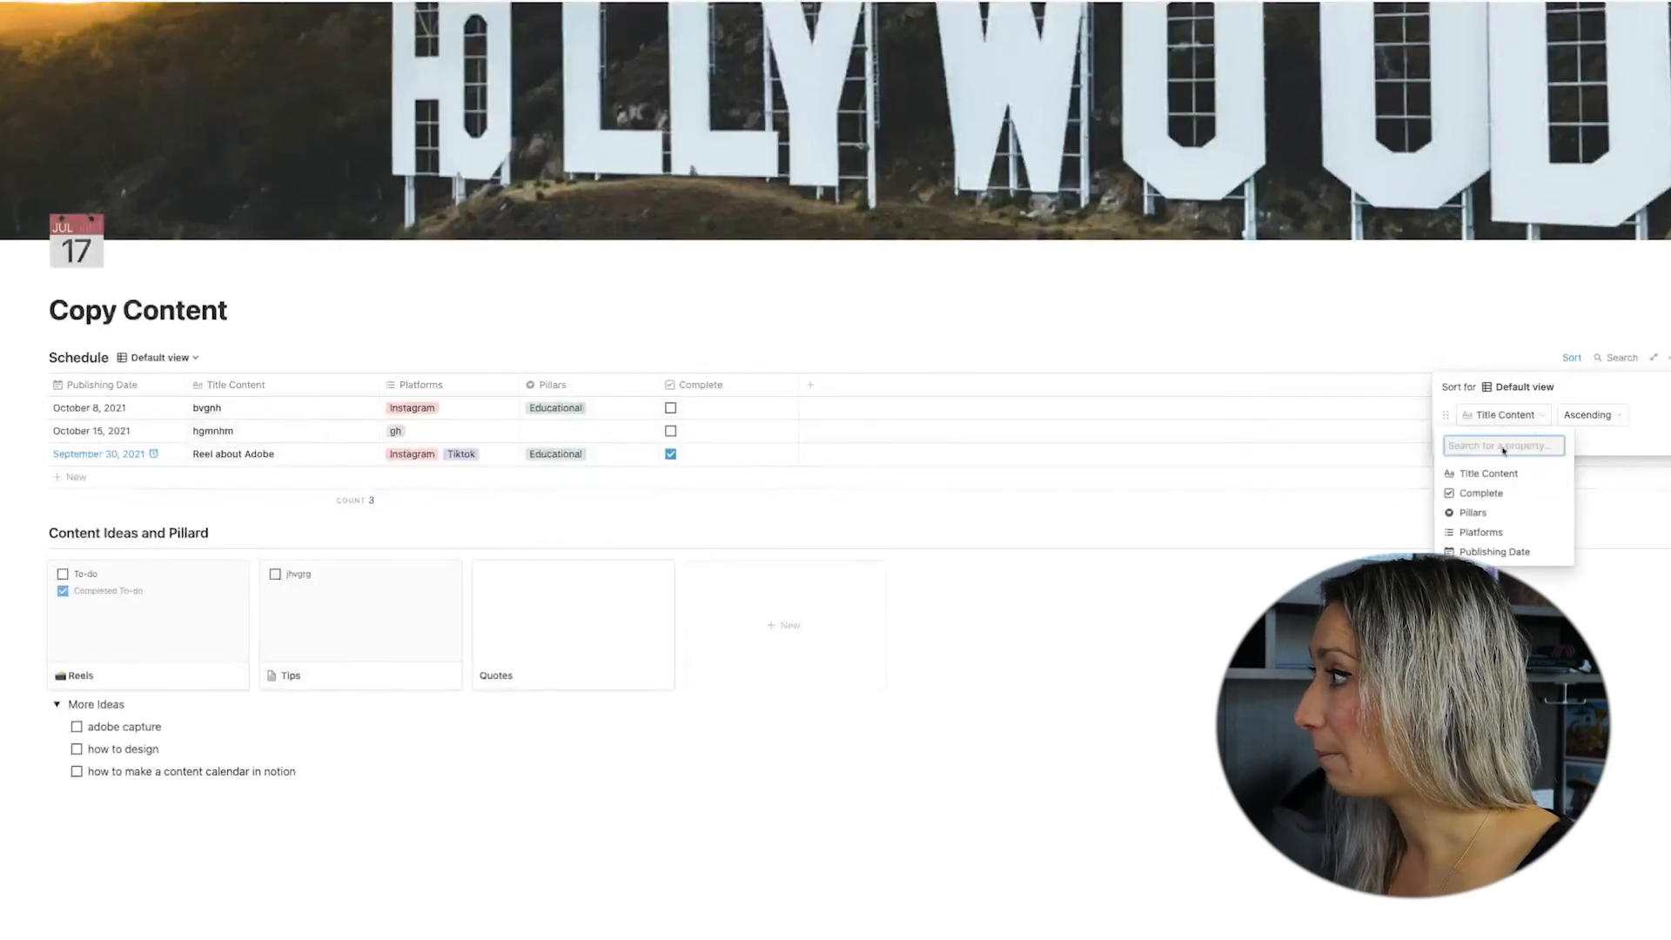
pyautogui.click(1490, 551)
pyautogui.click(1601, 421)
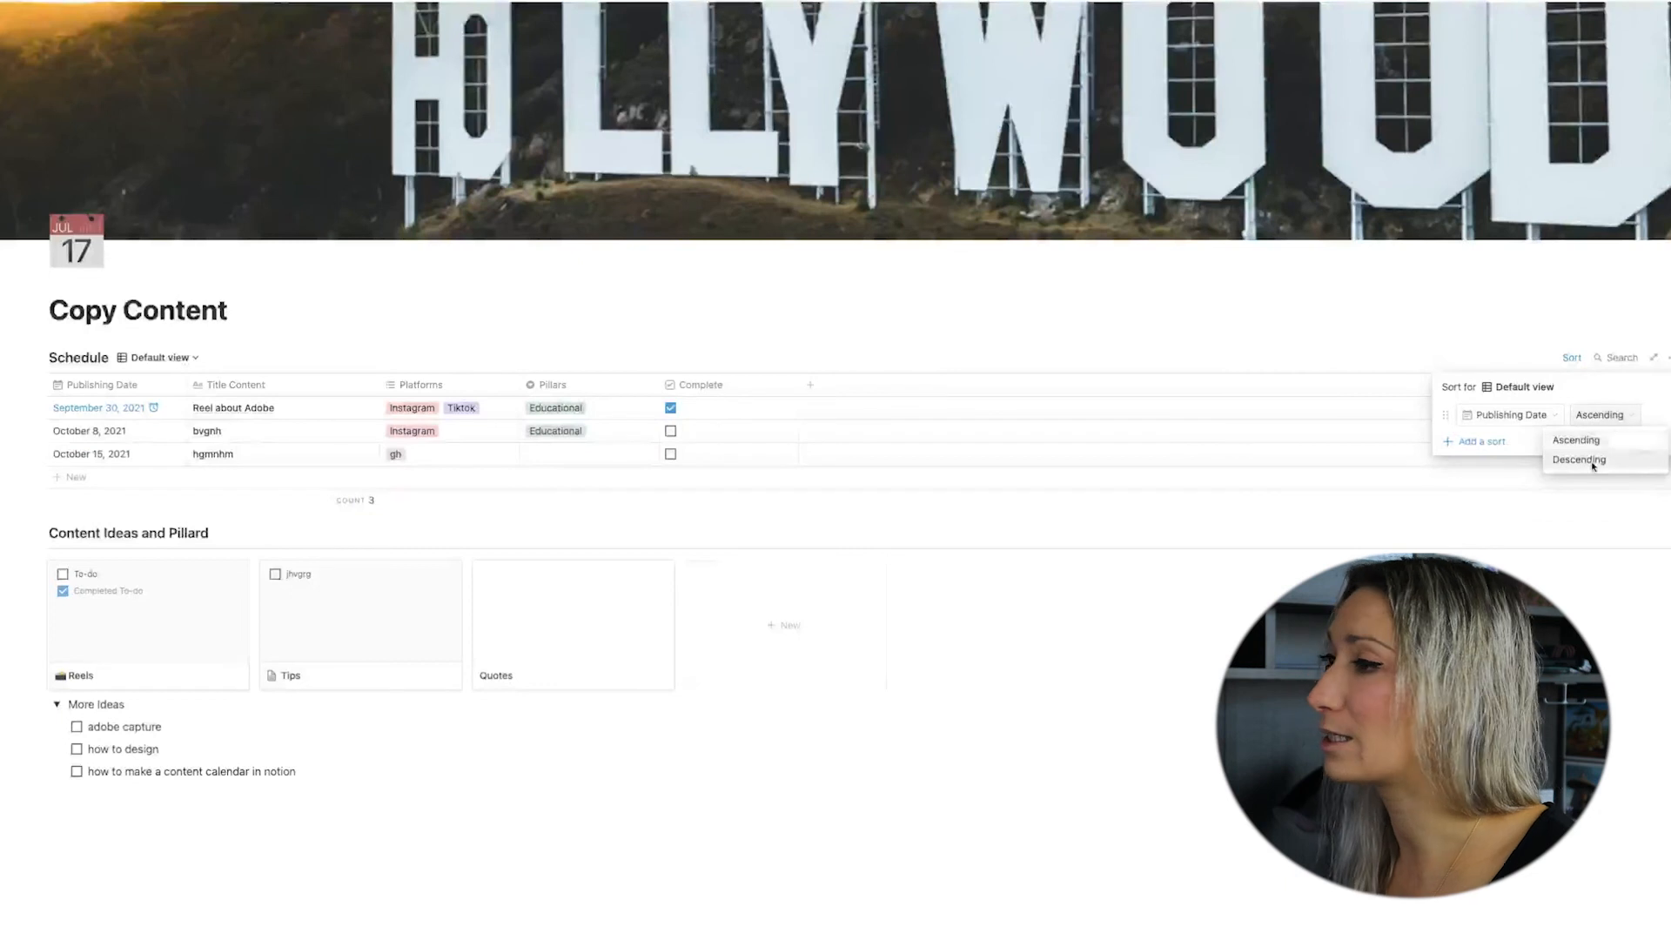
pyautogui.click(1601, 456)
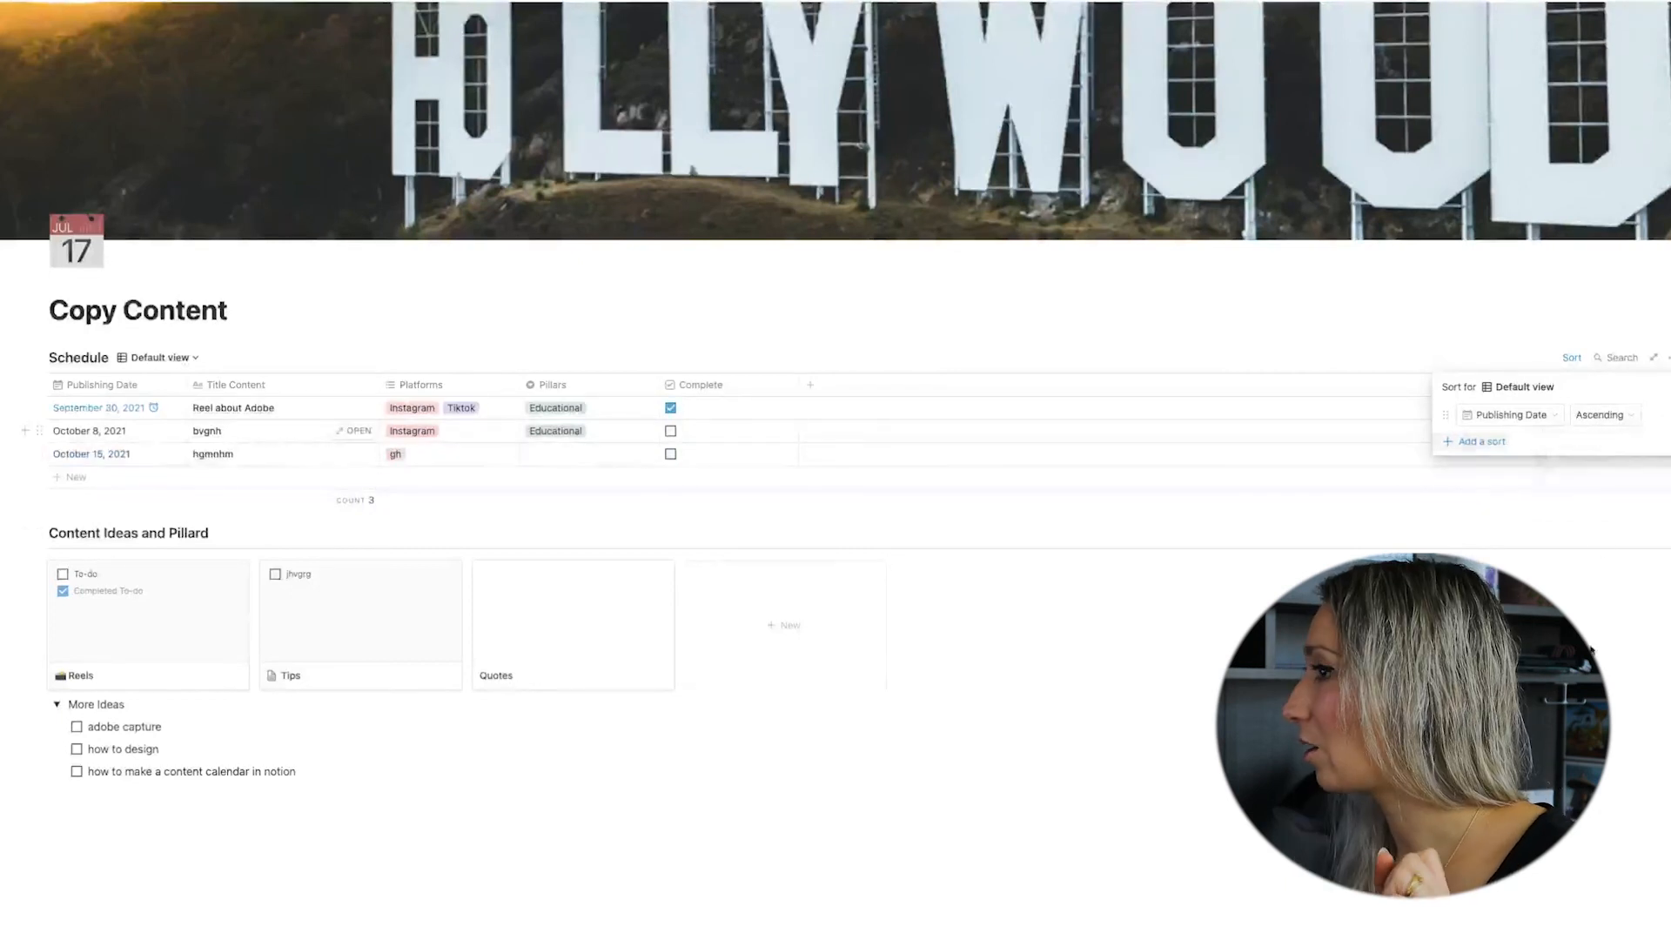
pyautogui.click(1340, 704)
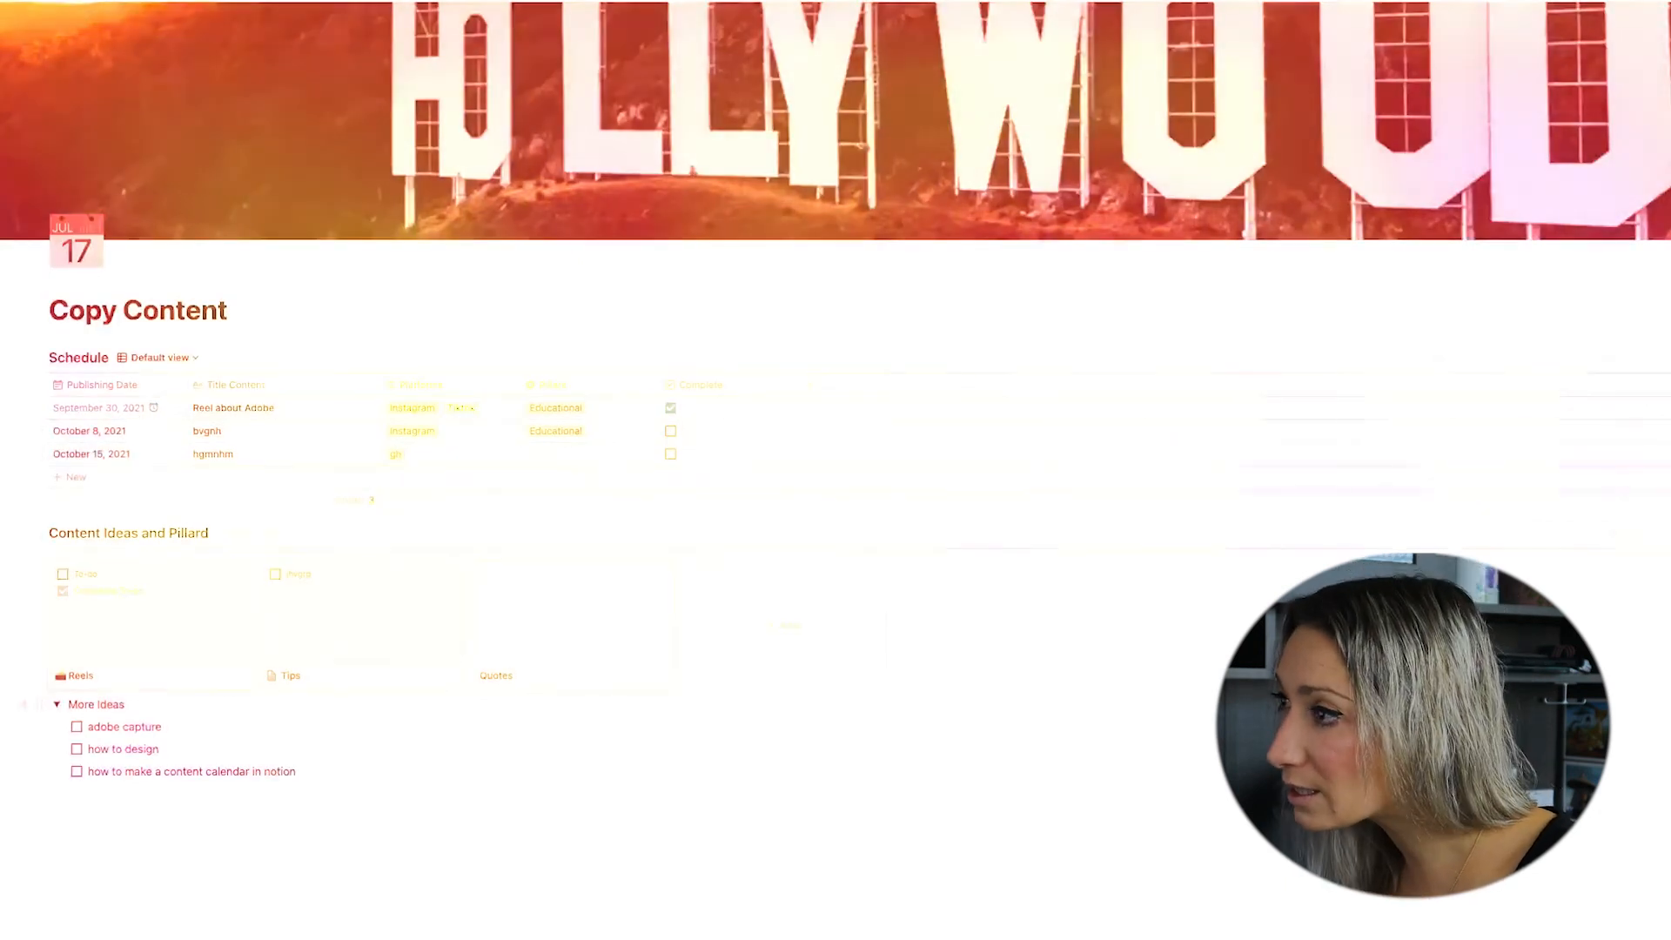